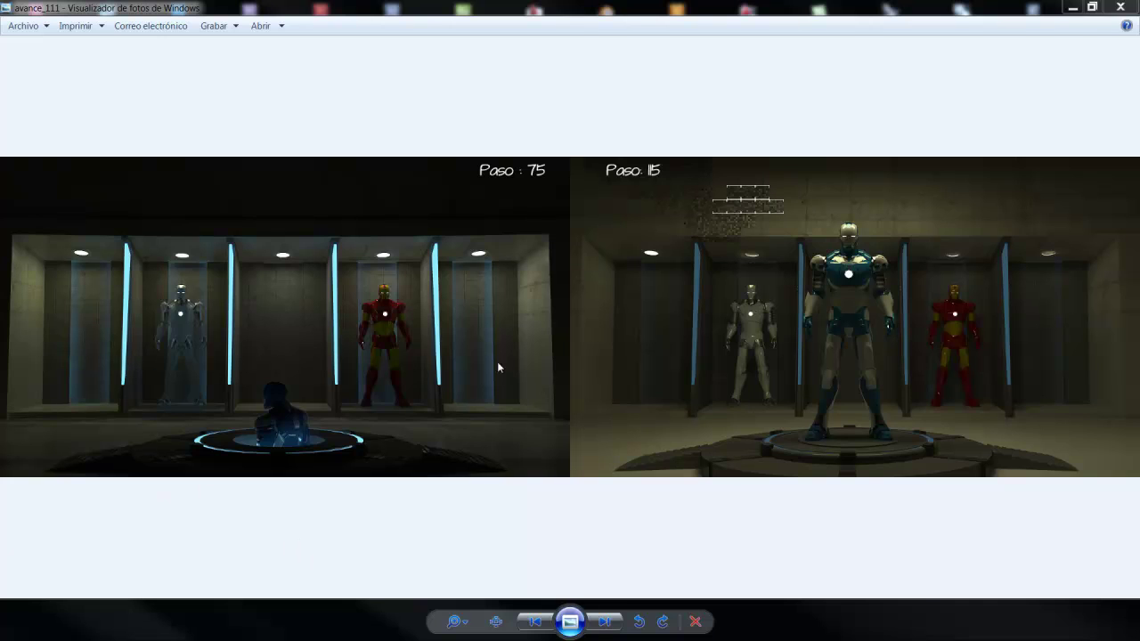
# - Page forward seven images through the concrete textures and earlier Iron Man prueba renders
pyautogui.click(609, 627)
pyautogui.click(610, 626)
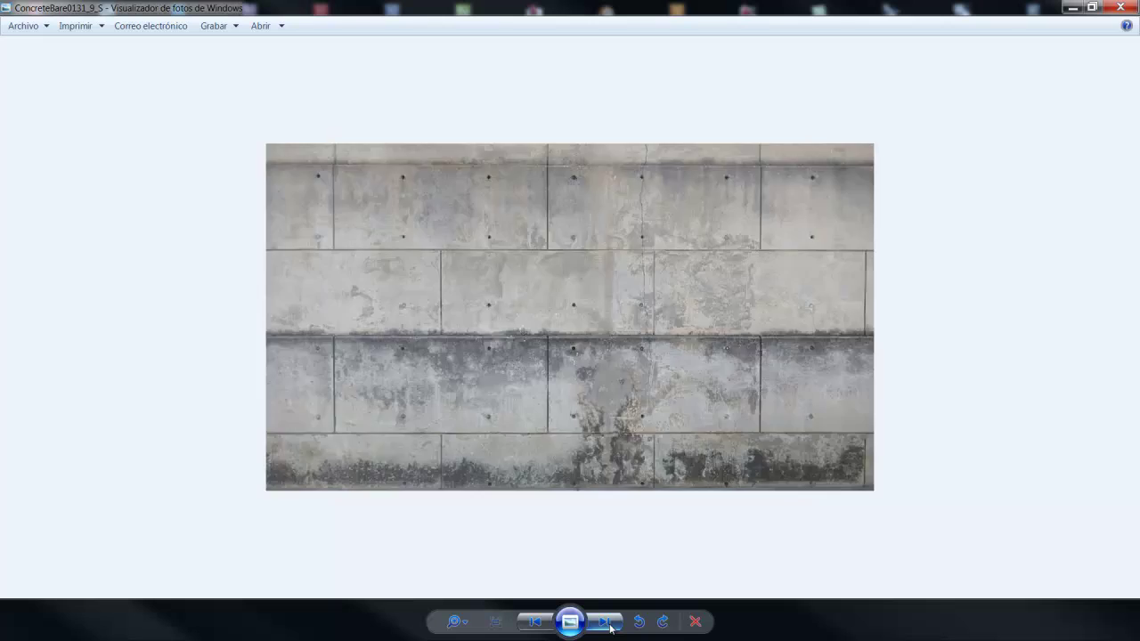
pyautogui.click(610, 627)
pyautogui.click(610, 627)
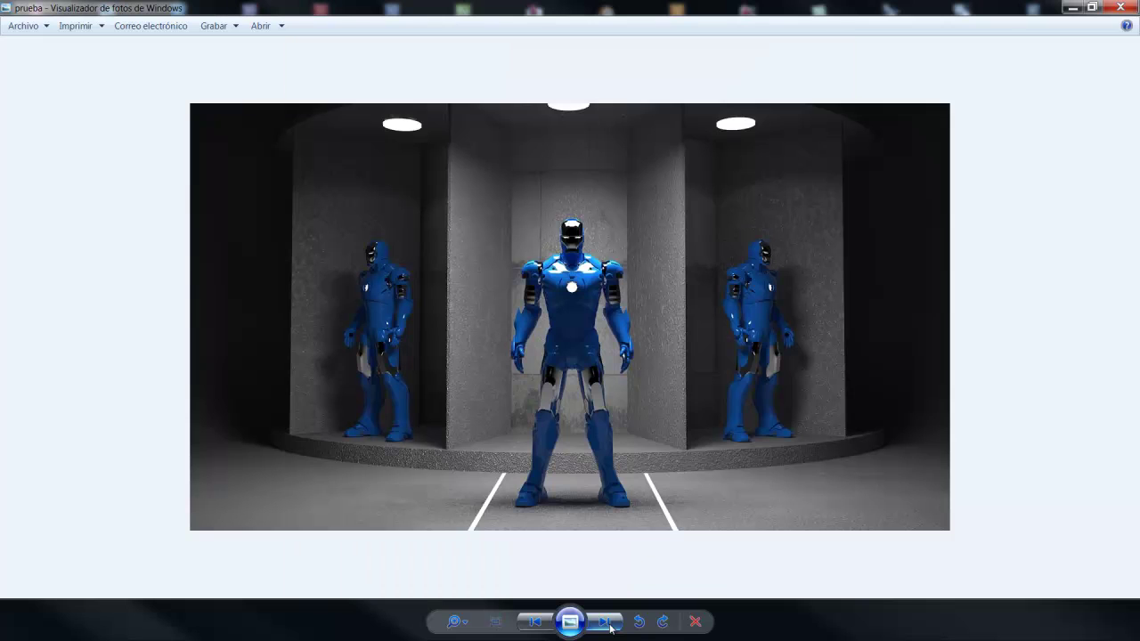
pyautogui.click(610, 627)
pyautogui.click(610, 627)
pyautogui.click(610, 627)
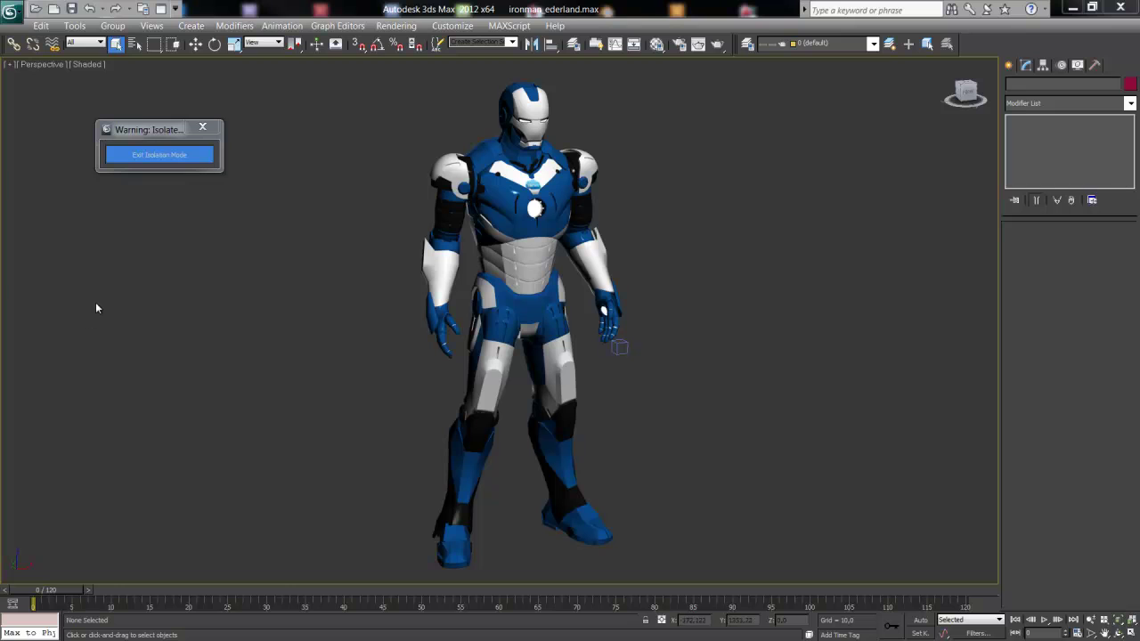
# - Inspect the isolated Iron Man suit's back, chest, helmet and legs in the Perspective viewport
pyautogui.keyDown('alt'); pyautogui.moveTo(426, 313); pyautogui.dragTo(431, 313, button='middle'); pyautogui.keyUp('alt')
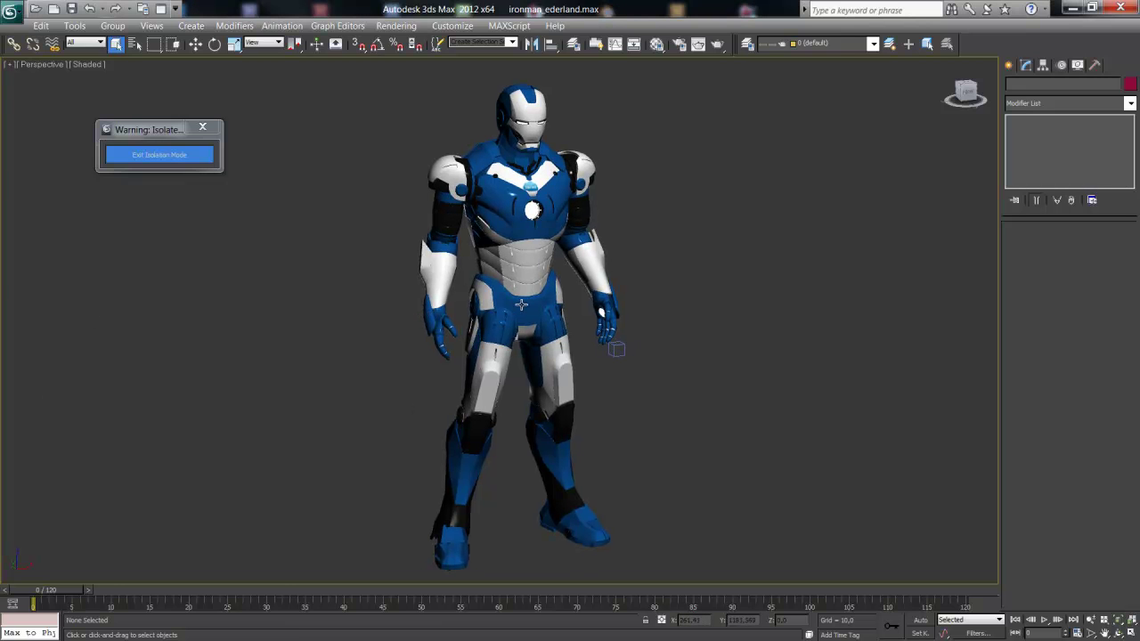
pyautogui.moveTo(481, 213)
pyautogui.keyDown('alt'); pyautogui.mouseDown(button='middle')
pyautogui.moveTo(651, 214)
pyautogui.moveTo(709, 321)
pyautogui.moveTo(646, 359)
pyautogui.mouseUp(button='middle'); pyautogui.keyUp('alt')
pyautogui.scroll(5, 784, 545)
pyautogui.scroll(2, 491, 242)
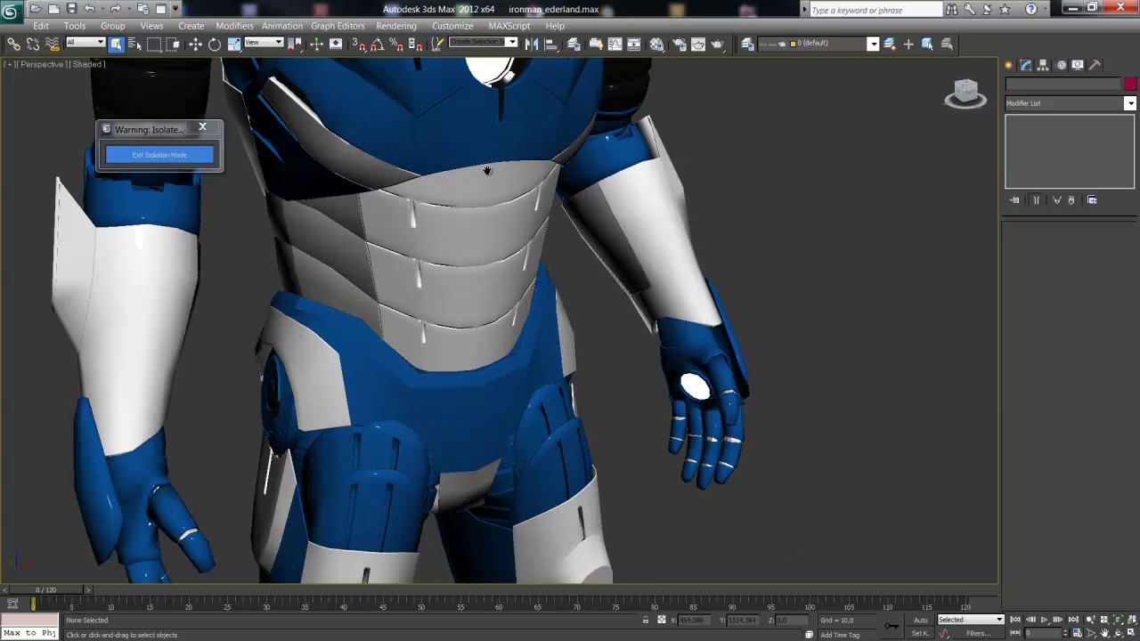
pyautogui.moveTo(491, 241); pyautogui.dragTo(496, 313, button='middle')
pyautogui.scroll(-2, 496, 314)
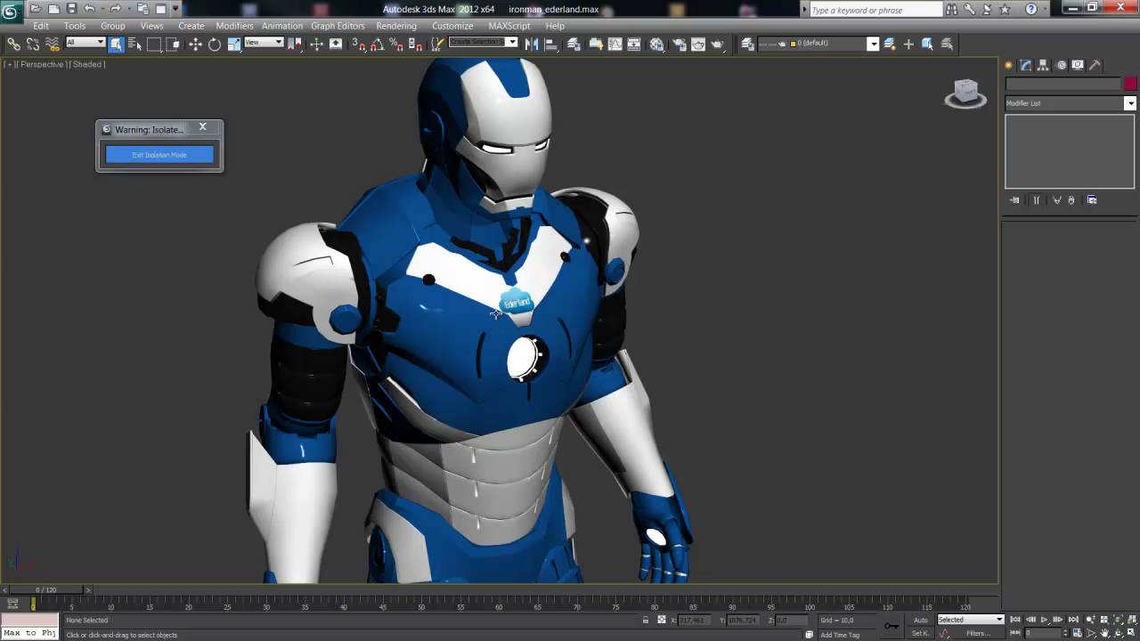
pyautogui.moveTo(425, 351); pyautogui.dragTo(478, 243, button='middle')
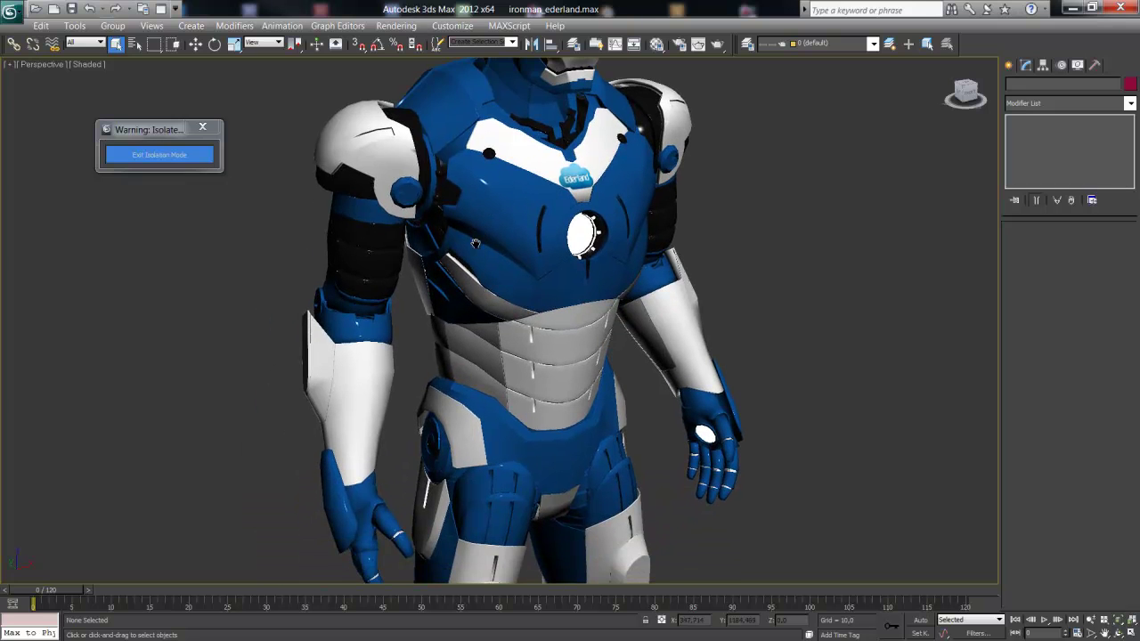
pyautogui.moveTo(447, 388)
pyautogui.mouseDown(button='middle')
pyautogui.moveTo(451, 183)
pyautogui.moveTo(444, 205)
pyautogui.mouseUp(button='middle')
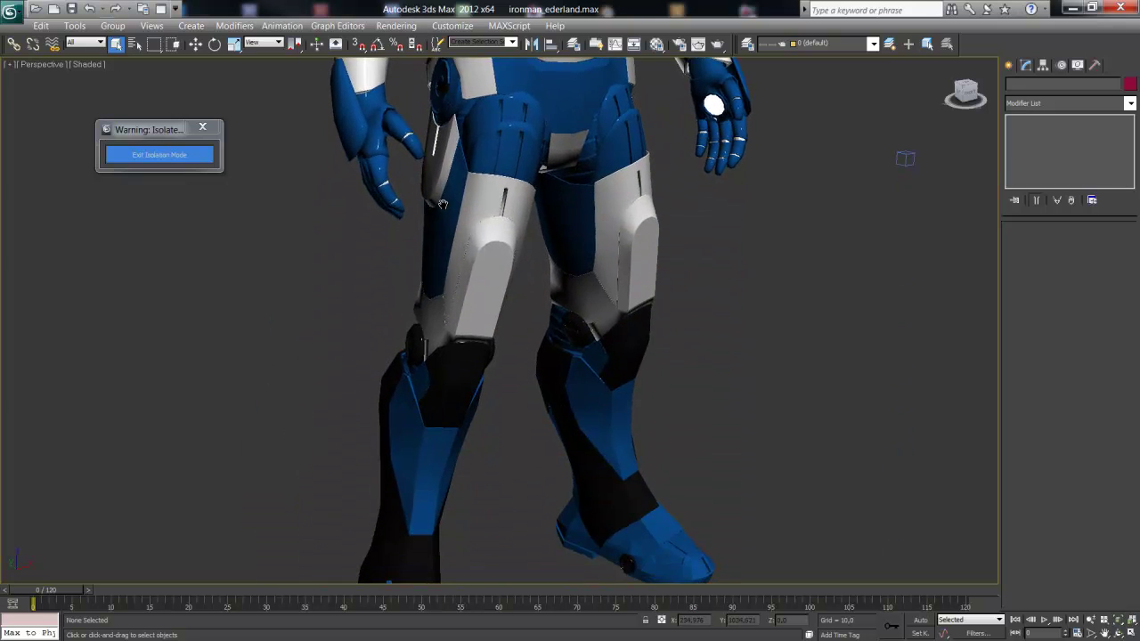
pyautogui.moveTo(414, 377)
pyautogui.keyDown('alt'); pyautogui.mouseDown(button='middle')
pyautogui.moveTo(473, 369)
pyautogui.moveTo(535, 224)
pyautogui.mouseUp(button='middle'); pyautogui.keyUp('alt')
pyautogui.scroll(-2, 517, 265)
pyautogui.moveTo(511, 271); pyautogui.dragTo(519, 288, button='middle')
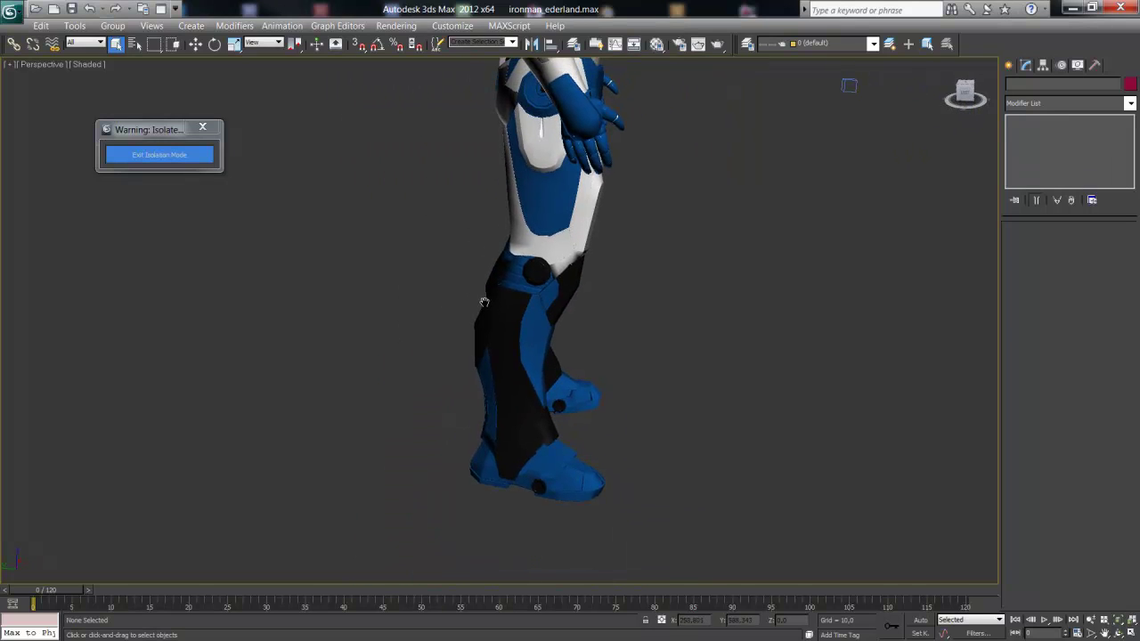
pyautogui.keyDown('alt'); pyautogui.moveTo(463, 326); pyautogui.dragTo(542, 331, button='middle'); pyautogui.keyUp('alt')
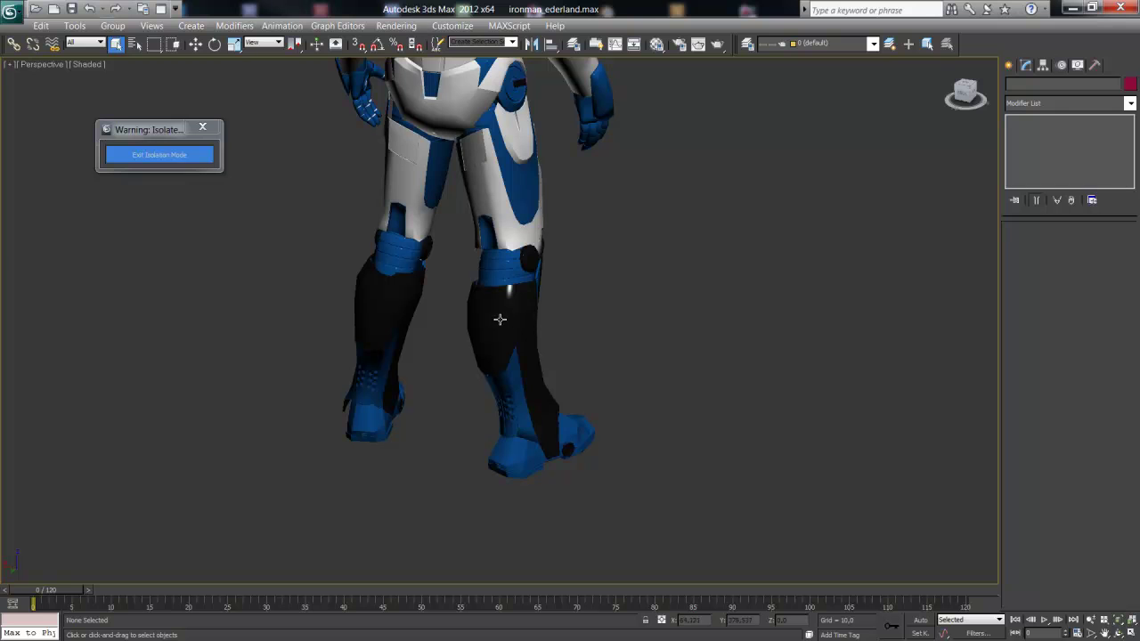
# - Select the ironland group, then view its torso, back and three-quarter front
pyautogui.click(501, 318)
pyautogui.moveTo(387, 300); pyautogui.dragTo(400, 359, button='middle')
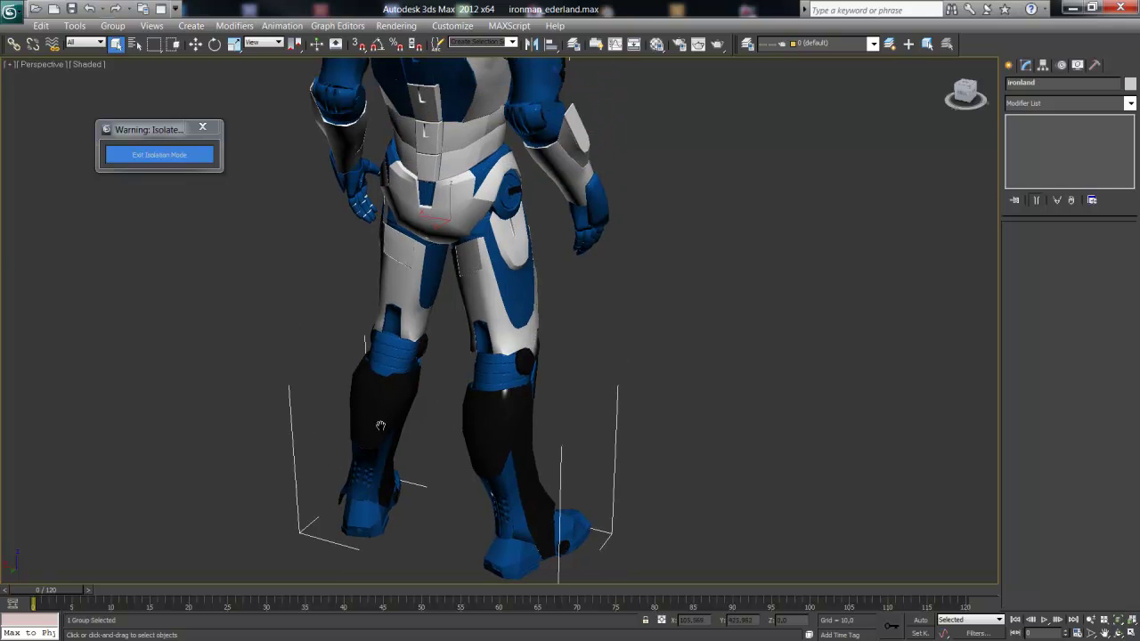
pyautogui.keyDown('alt'); pyautogui.moveTo(422, 191); pyautogui.dragTo(408, 289, button='middle'); pyautogui.keyUp('alt')
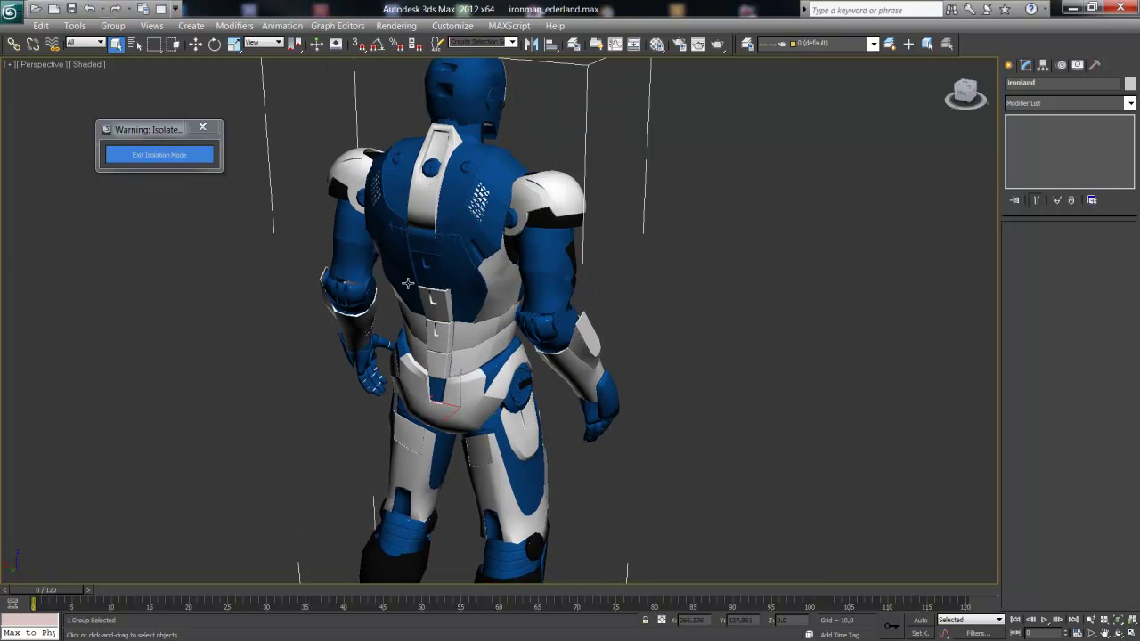
pyautogui.moveTo(463, 132); pyautogui.dragTo(447, 214, button='middle')
pyautogui.moveTo(519, 323)
pyautogui.keyDown('alt'); pyautogui.mouseDown(button='middle')
pyautogui.moveTo(667, 400)
pyautogui.moveTo(765, 506)
pyautogui.moveTo(356, 310)
pyautogui.moveTo(707, 538)
pyautogui.moveTo(624, 449)
pyautogui.mouseUp(button='middle'); pyautogui.keyUp('alt')
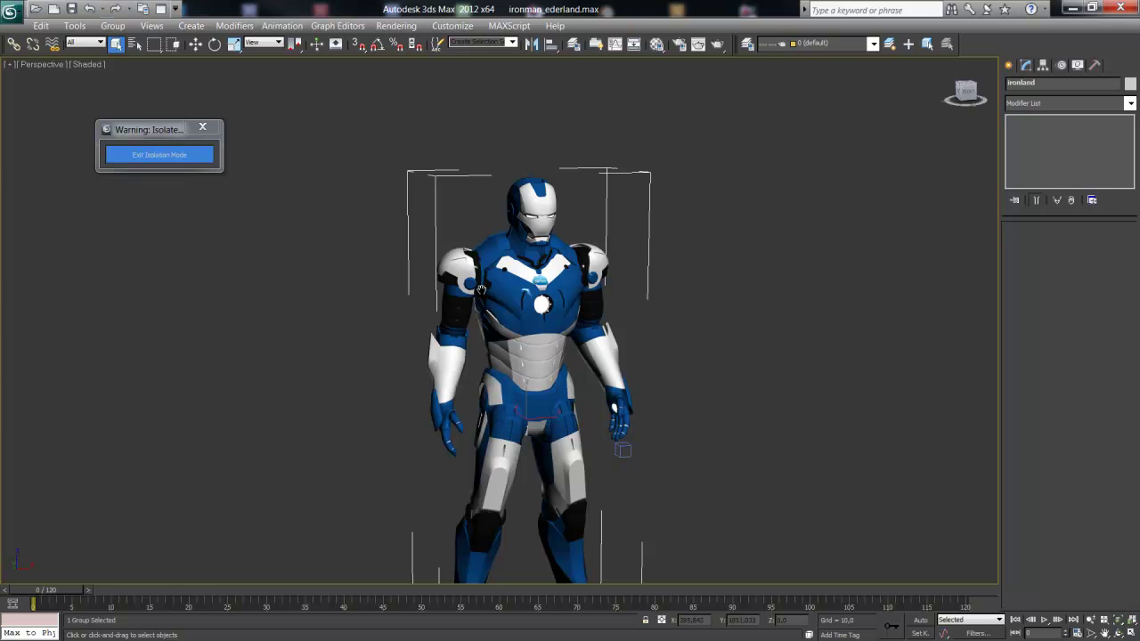
pyautogui.moveTo(461, 320); pyautogui.dragTo(476, 275, button='middle')
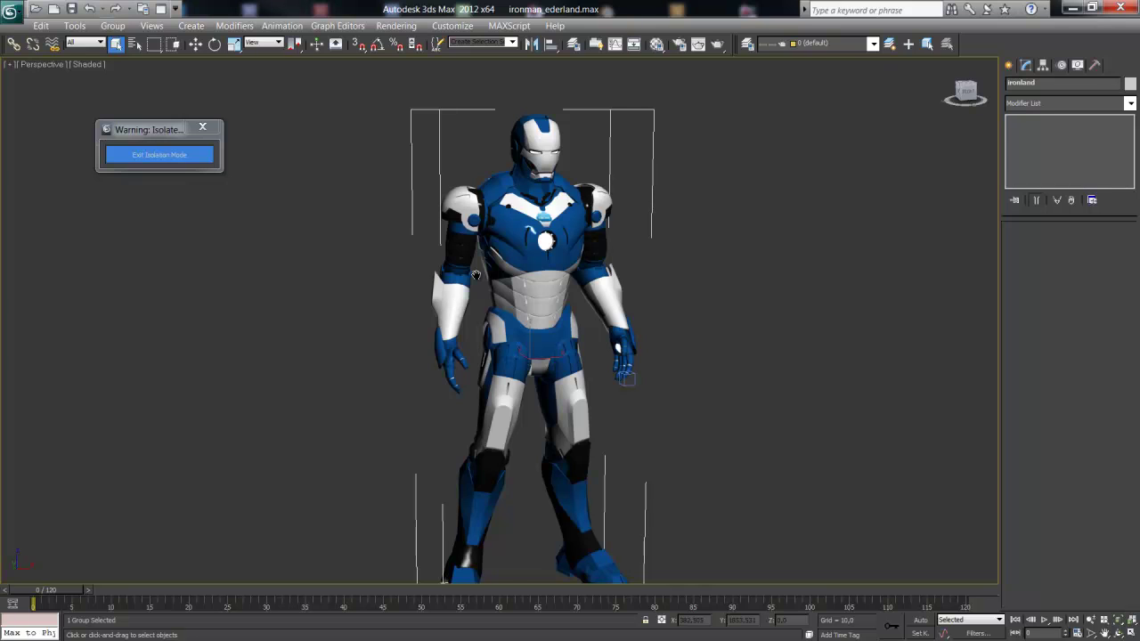
# - Exit isolation mode to show the whole hangar scene again
pyautogui.click(166, 157)
pyautogui.scroll(5, 520, 231)
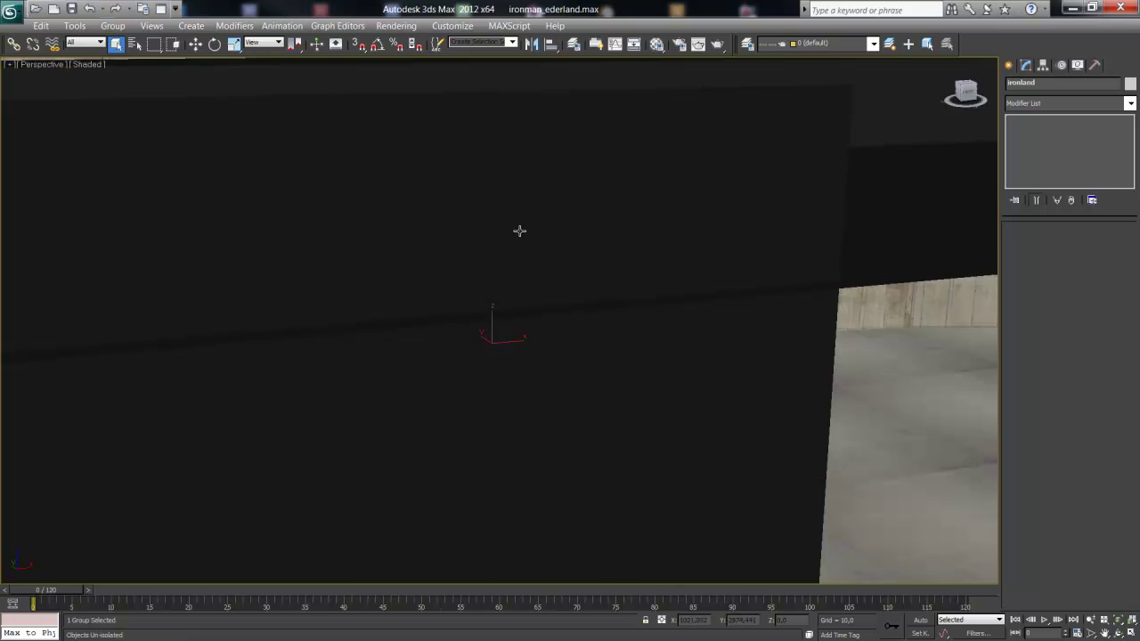
pyautogui.scroll(-5, 520, 232)
# - Hide the outer building shell Line019 to expose the Iron Man figure inside
pyautogui.click(817, 180)
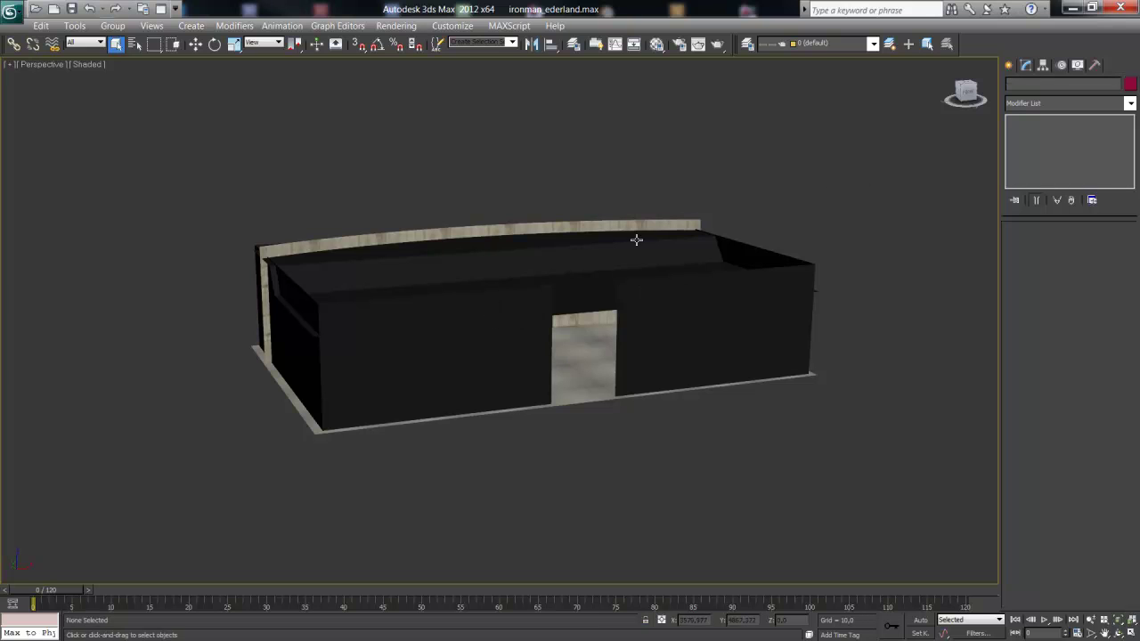
pyautogui.click(673, 327)
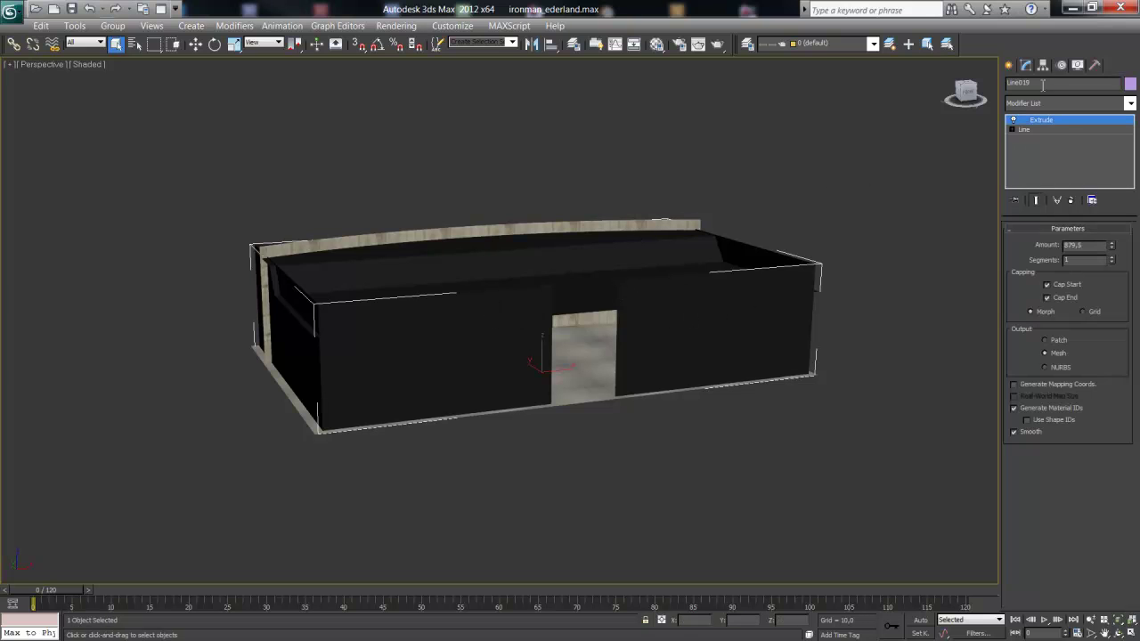
pyautogui.click(1077, 65)
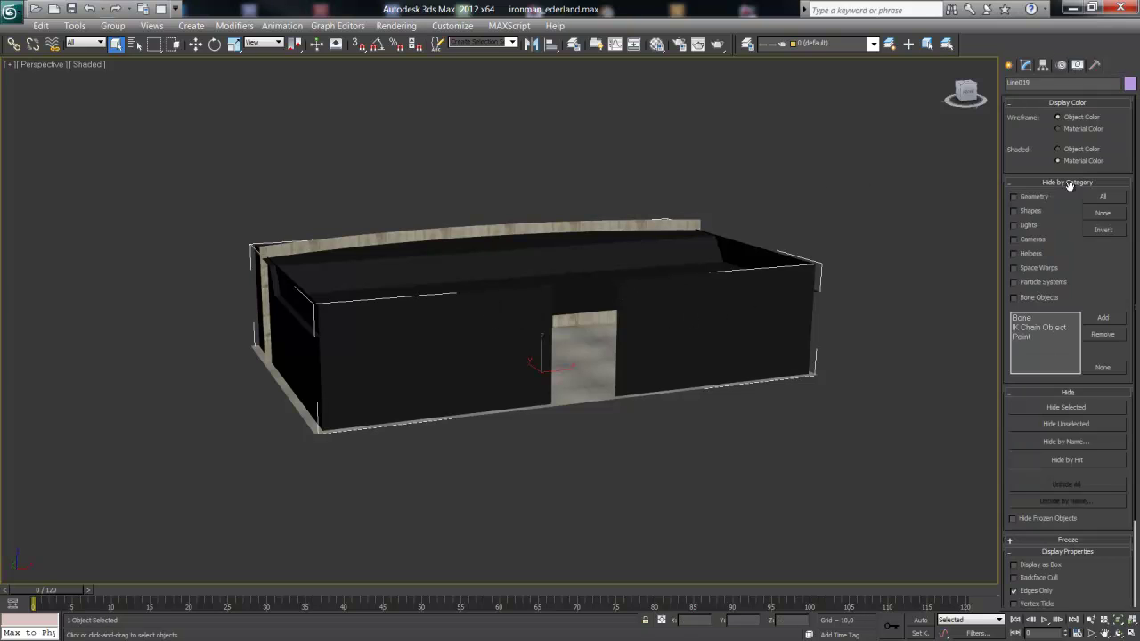
pyautogui.click(1044, 407)
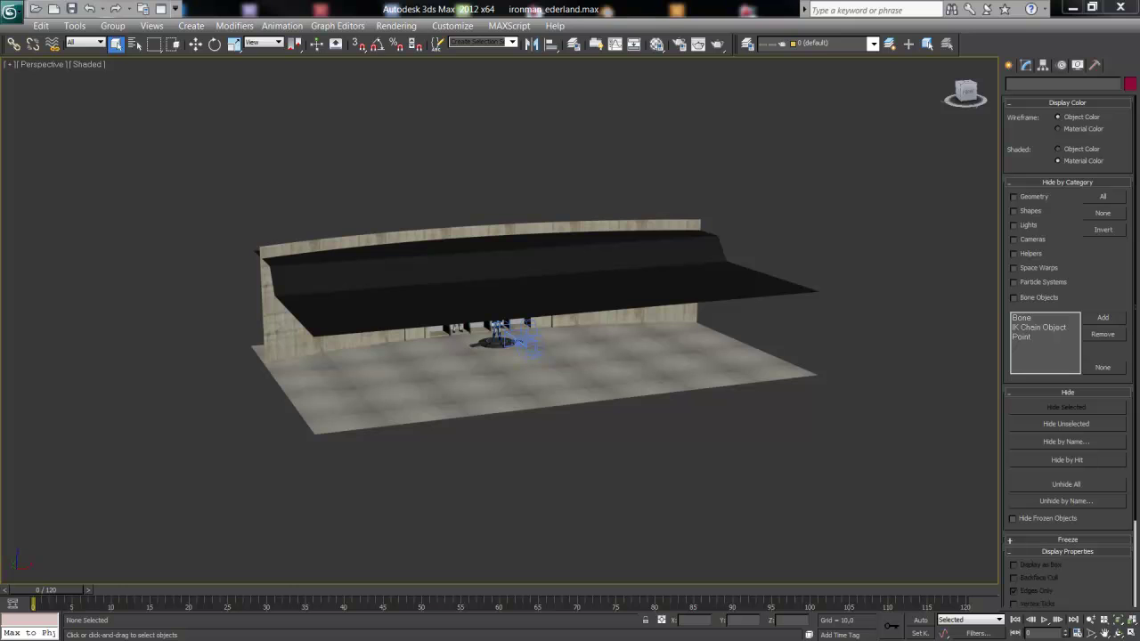
pyautogui.moveTo(0, 89); pyautogui.dragTo(383, 89)
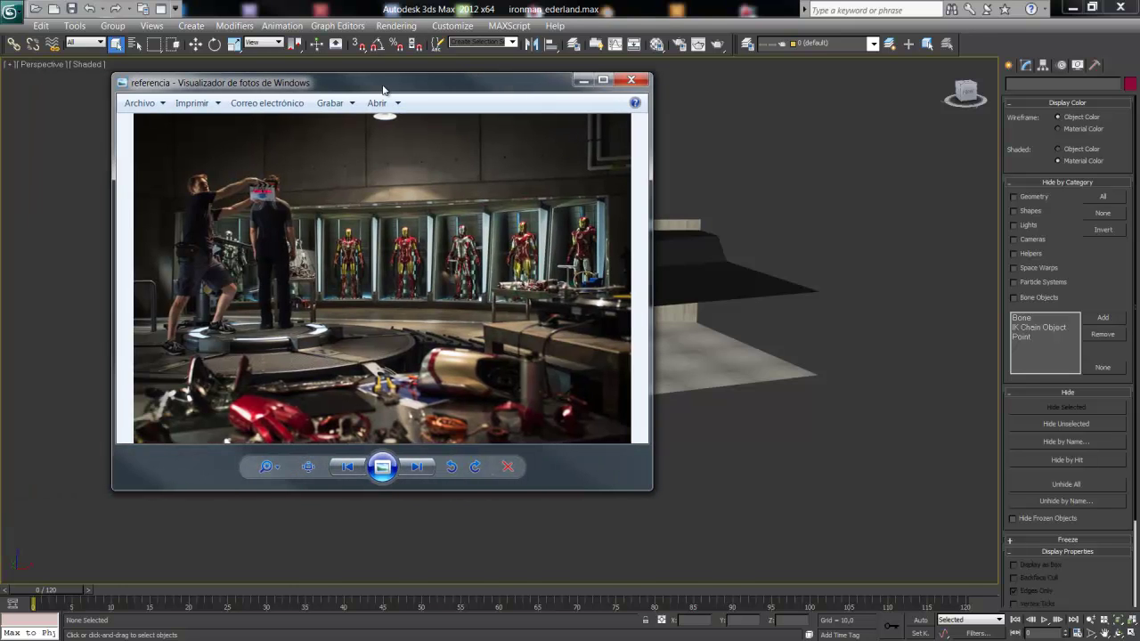
pyautogui.doubleClick(383, 85)
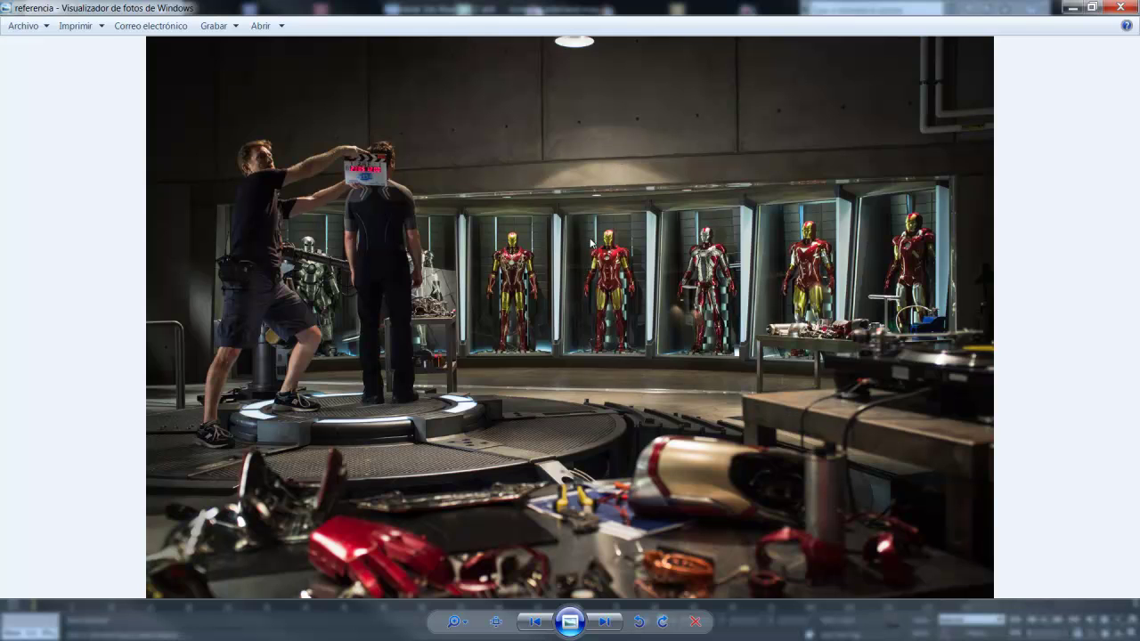
pyautogui.click(1071, 7)
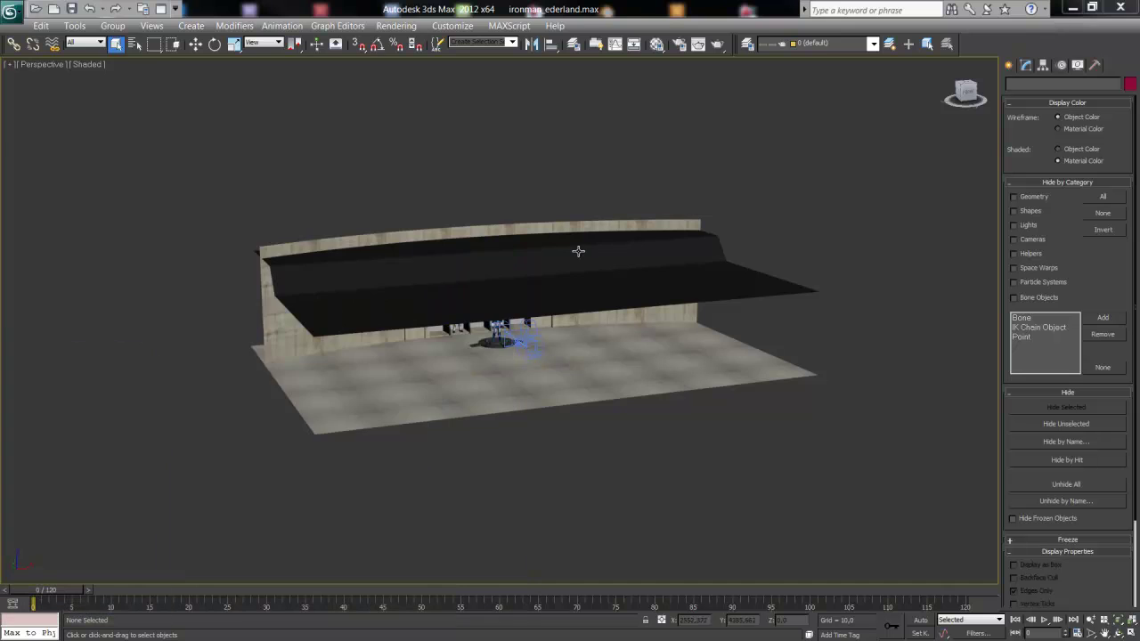
# - Unhide all objects in the scene
pyautogui.moveTo(589, 276)
pyautogui.keyDown('alt'); pyautogui.mouseDown(button='middle')
pyautogui.moveTo(580, 213)
pyautogui.moveTo(522, 231)
pyautogui.moveTo(595, 241)
pyautogui.moveTo(618, 262)
pyautogui.mouseUp(button='middle'); pyautogui.keyUp('alt')
pyautogui.scroll(5, 580, 209)
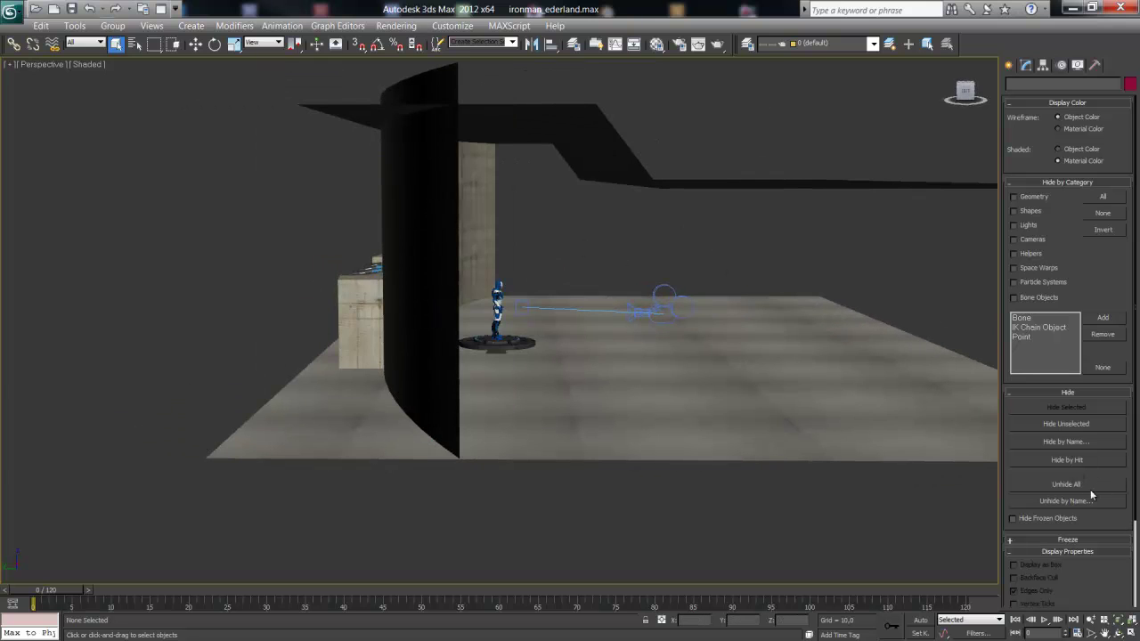
pyautogui.click(1090, 486)
# - Hide the dark outer wall Line019 and the roof slab to reveal the concrete wall
pyautogui.moveTo(824, 397)
pyautogui.keyDown('alt'); pyautogui.mouseDown(button='middle')
pyautogui.moveTo(710, 399)
pyautogui.moveTo(765, 352)
pyautogui.mouseUp(button='middle'); pyautogui.keyUp('alt')
pyautogui.scroll(-2, 682, 326)
pyautogui.scroll(-2, 682, 326)
pyautogui.click(682, 320)
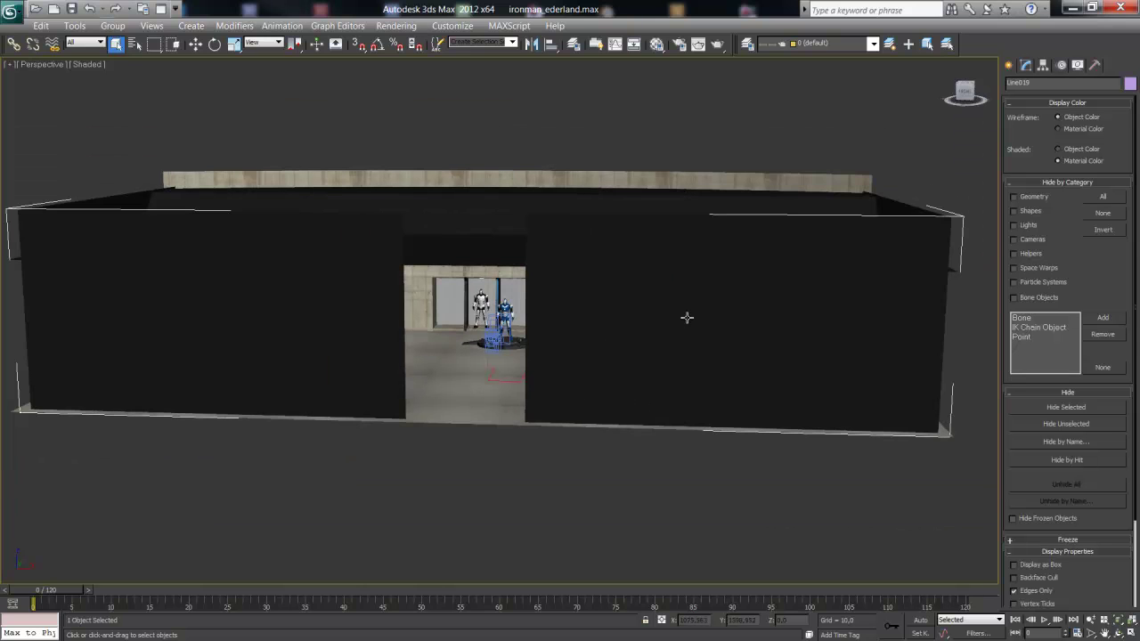
pyautogui.click(1074, 406)
pyautogui.click(892, 245)
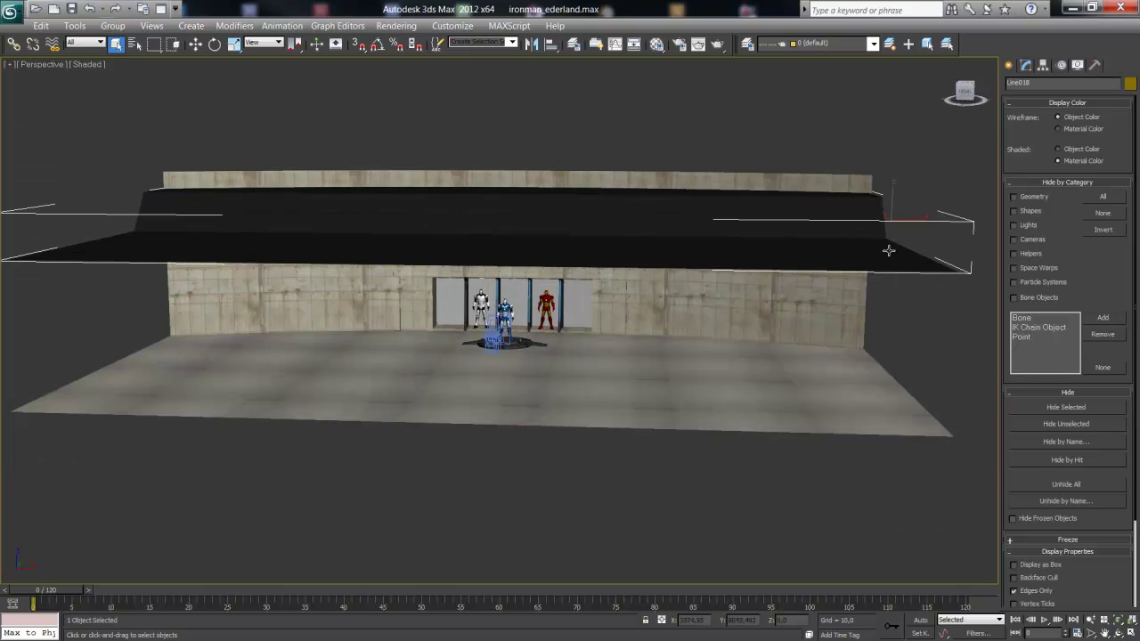
pyautogui.click(1045, 405)
pyautogui.keyDown('alt'); pyautogui.moveTo(714, 313); pyautogui.dragTo(722, 310, button='middle'); pyautogui.keyUp('alt')
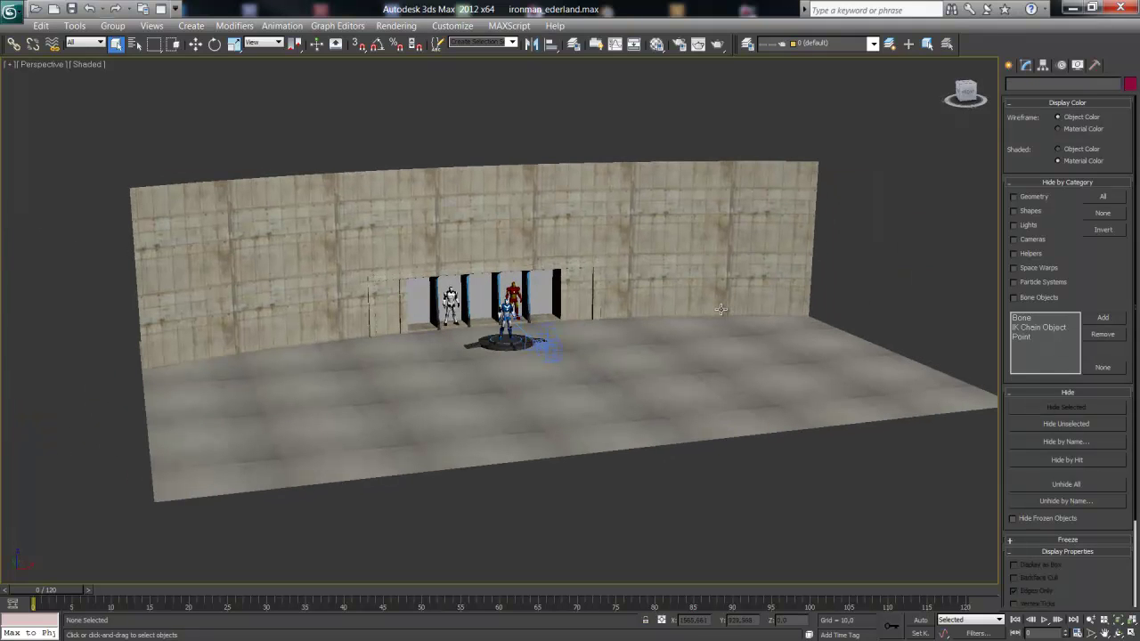
pyautogui.scroll(1, 458, 323)
pyautogui.scroll(4, 459, 339)
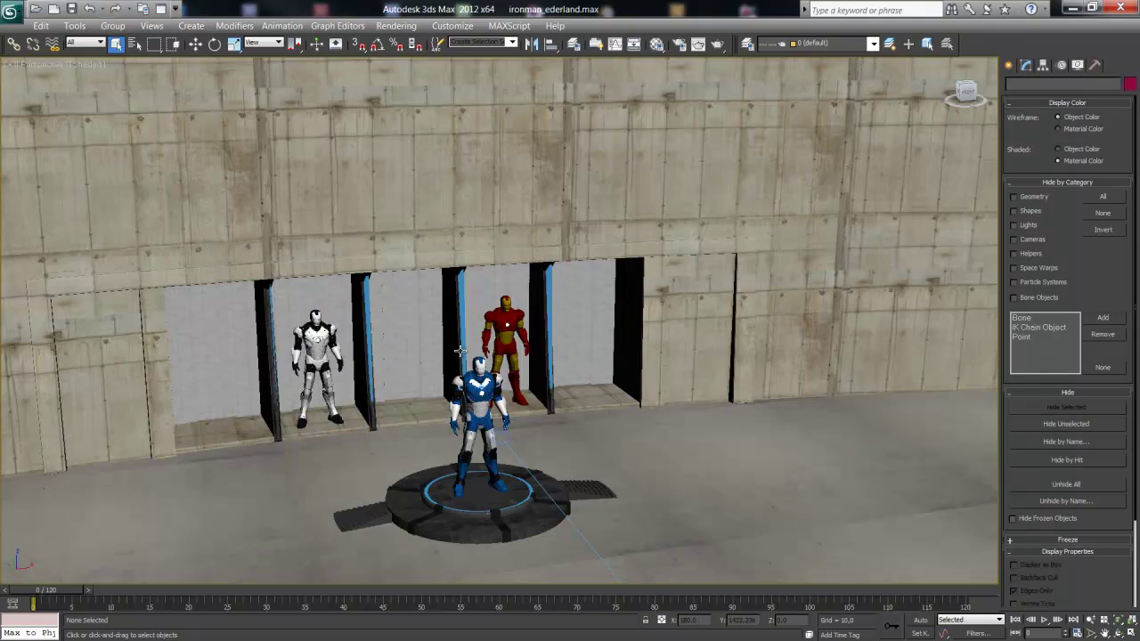
pyautogui.scroll(1, 461, 352)
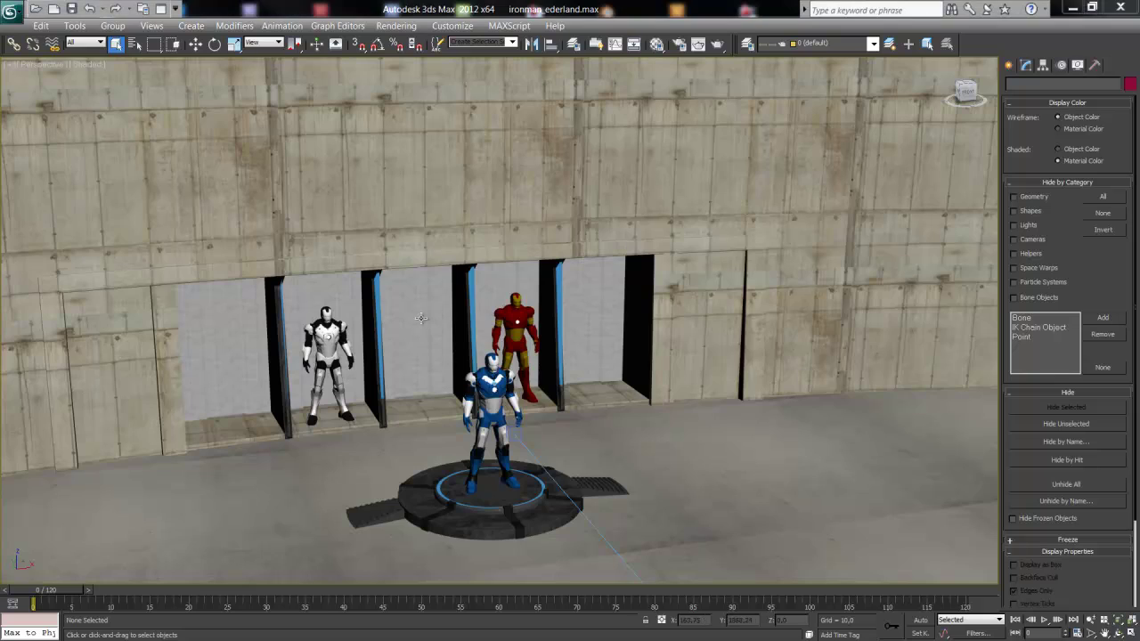
pyautogui.scroll(2, 445, 481)
pyautogui.scroll(1, 445, 481)
pyautogui.keyDown('alt'); pyautogui.moveTo(307, 291); pyautogui.dragTo(247, 156, button='middle'); pyautogui.keyUp('alt')
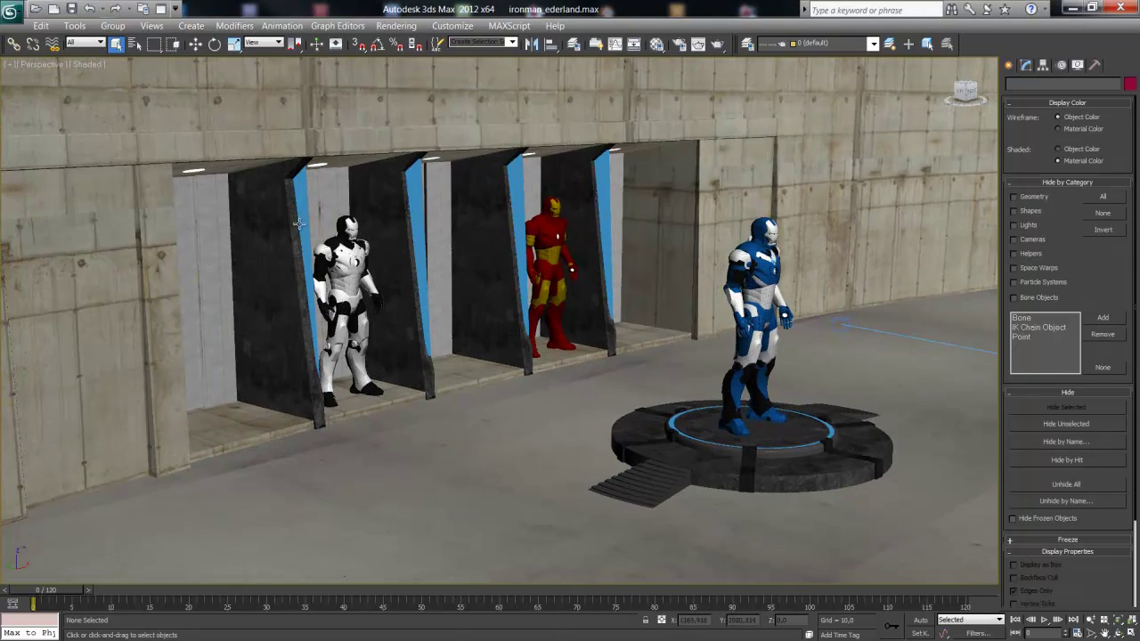
pyautogui.keyDown('alt'); pyautogui.moveTo(261, 229); pyautogui.dragTo(211, 173, button='middle'); pyautogui.keyUp('alt')
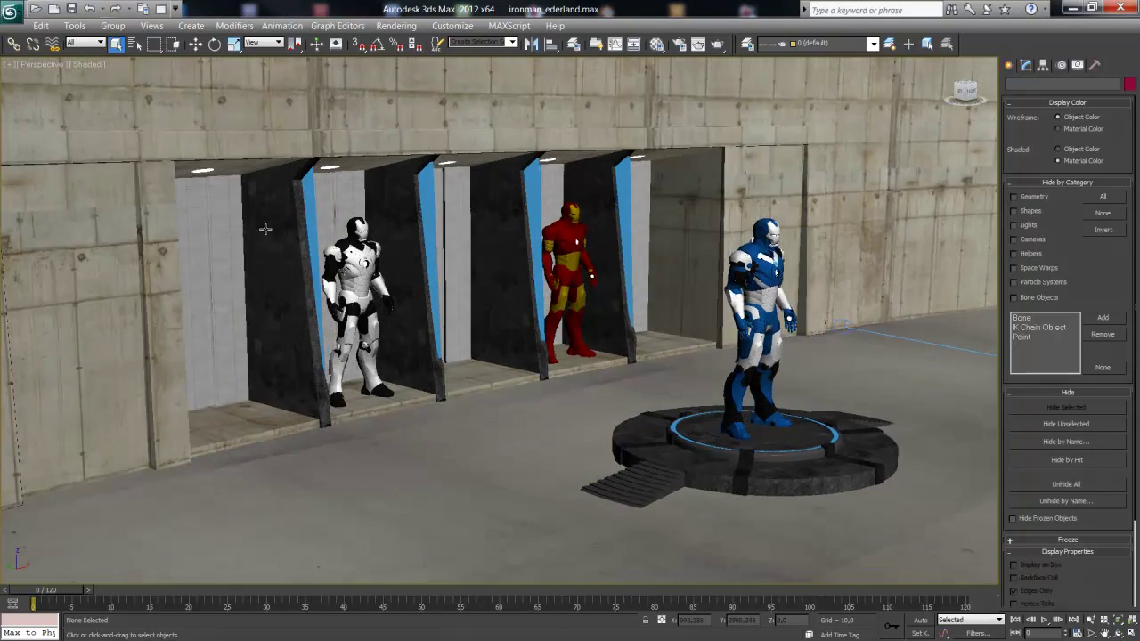
pyautogui.click(213, 175)
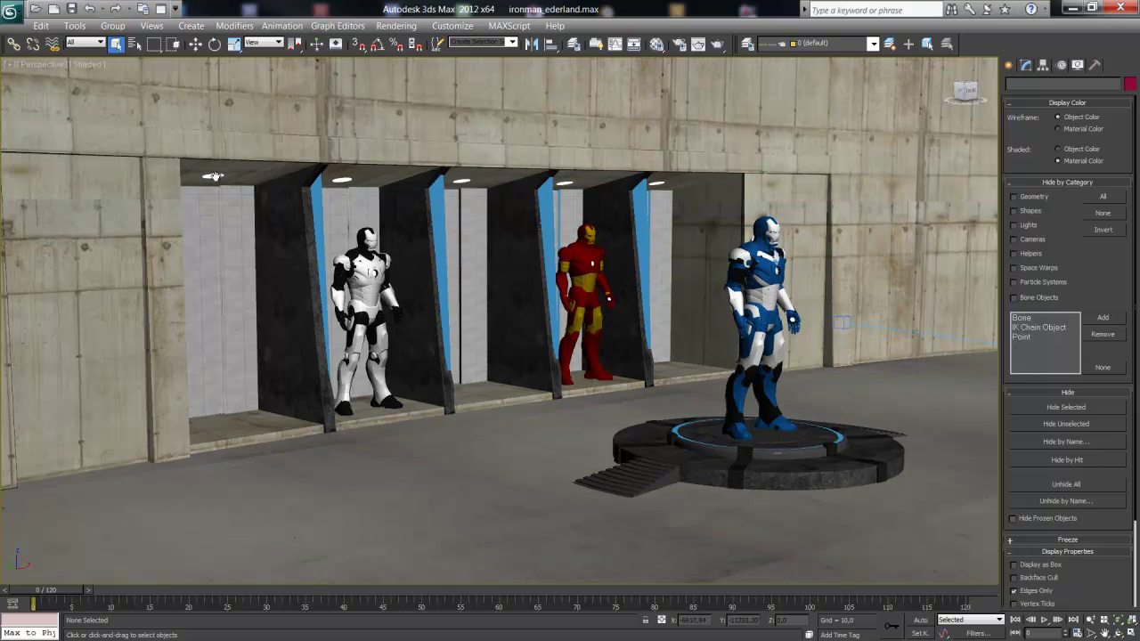
pyautogui.moveTo(281, 222); pyautogui.dragTo(295, 222, button='middle')
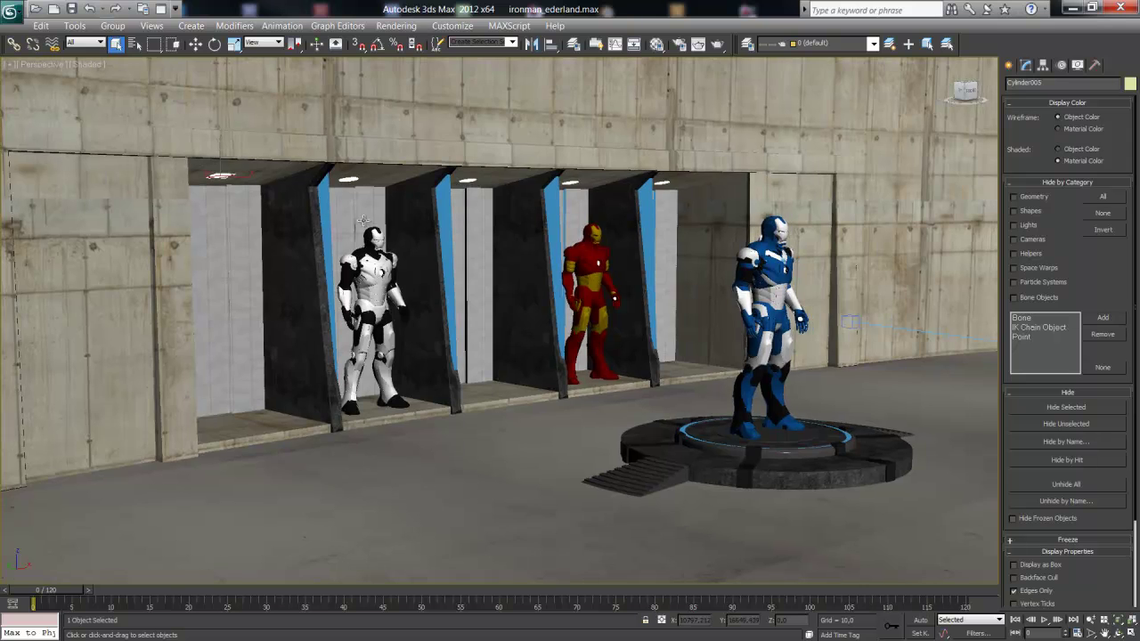
pyautogui.scroll(6, 312, 234)
pyautogui.scroll(-8, 258, 244)
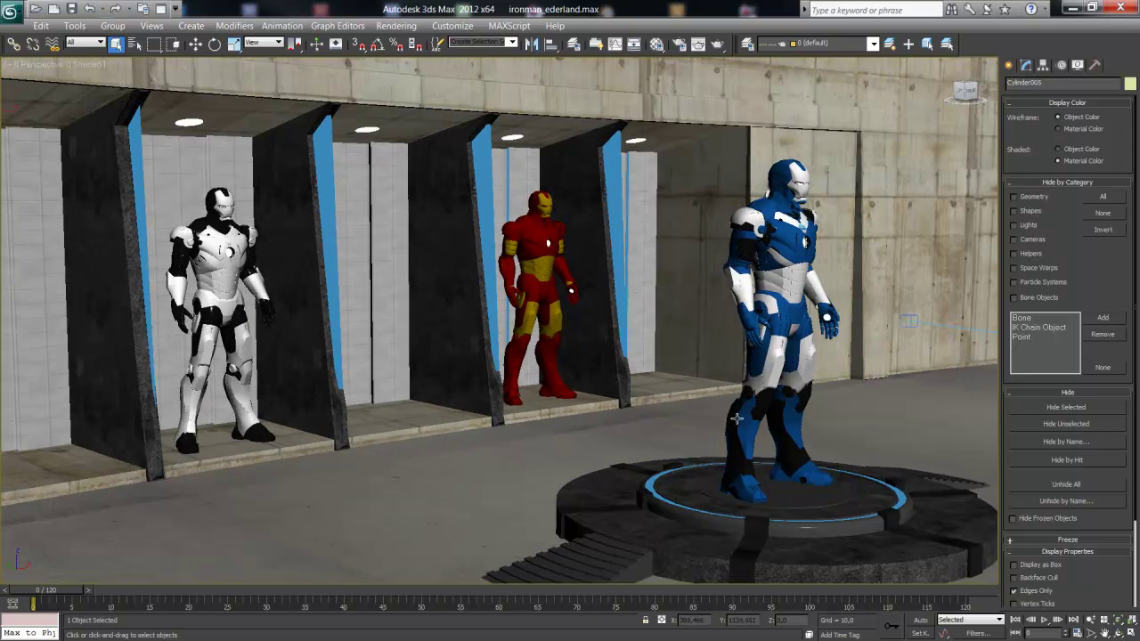
pyautogui.moveTo(241, 274); pyautogui.dragTo(262, 269, button='middle')
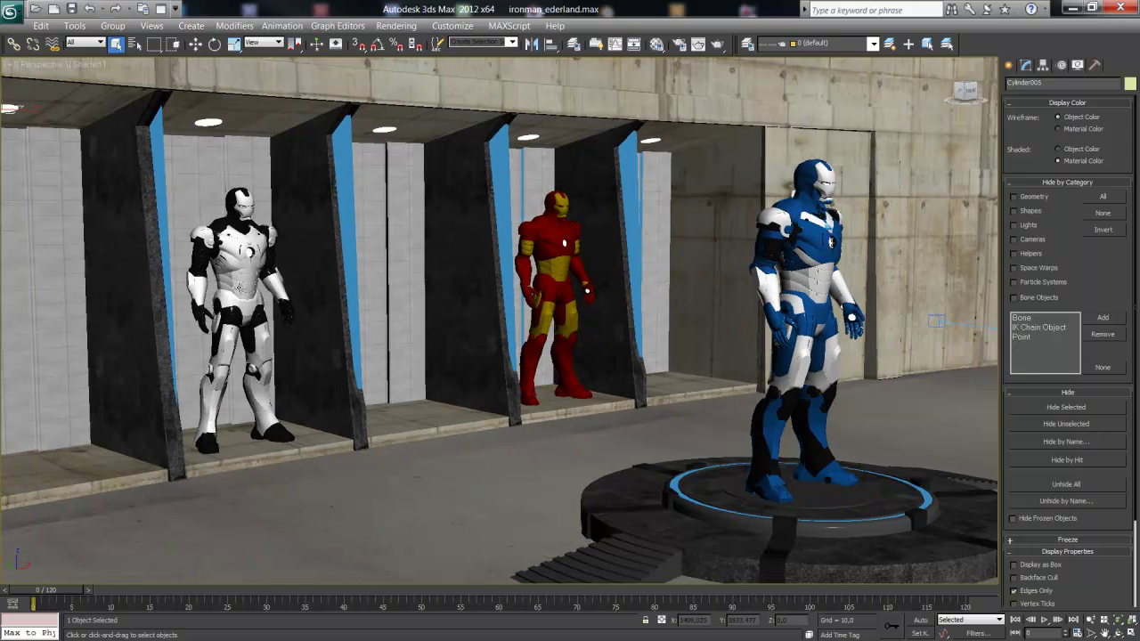
pyautogui.scroll(1, 353, 313)
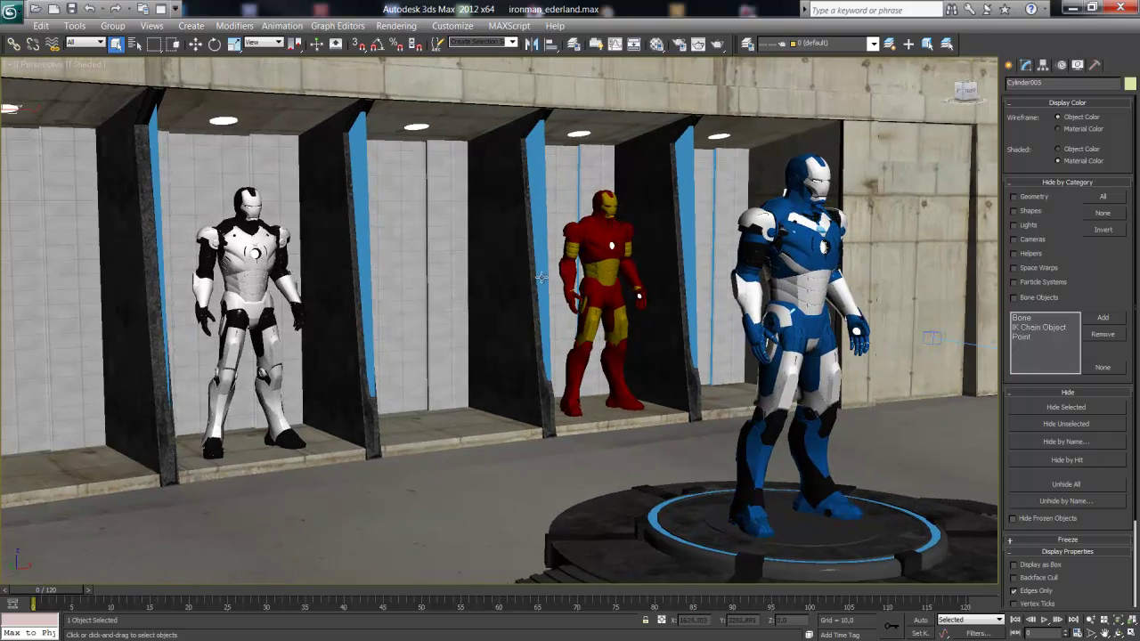
pyautogui.scroll(2, 353, 313)
pyautogui.scroll(-3, 408, 257)
pyautogui.click(390, 223)
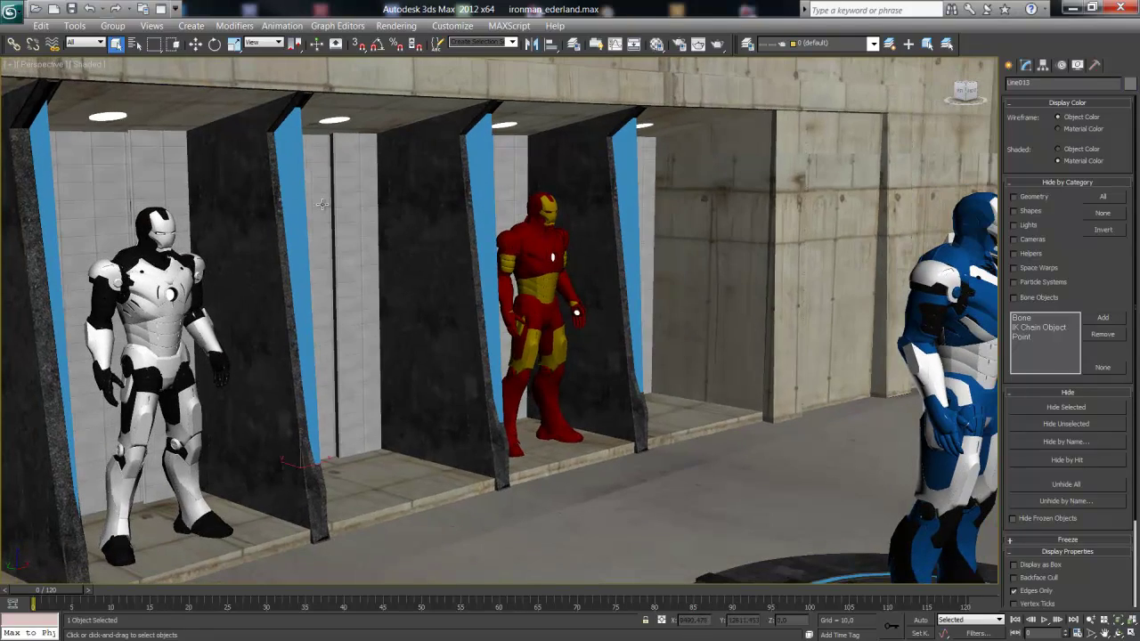
pyautogui.scroll(2, 328, 176)
pyautogui.keyDown('alt'); pyautogui.moveTo(281, 178); pyautogui.dragTo(263, 178, button='middle'); pyautogui.keyUp('alt')
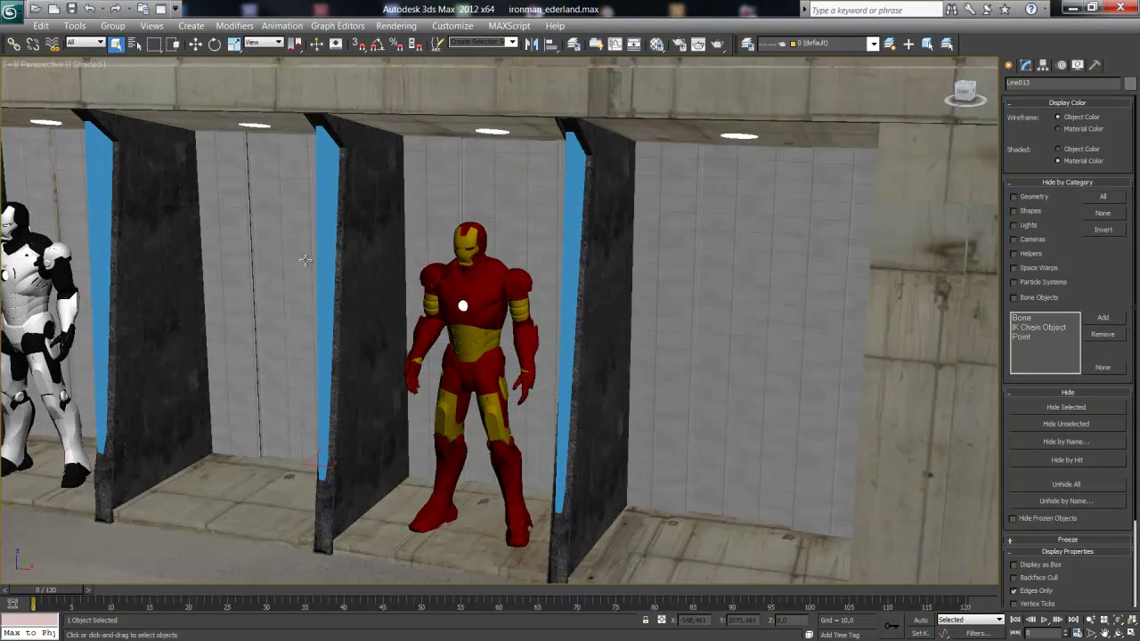
pyautogui.keyDown('alt'); pyautogui.moveTo(304, 260); pyautogui.dragTo(321, 255, button='middle'); pyautogui.keyUp('alt')
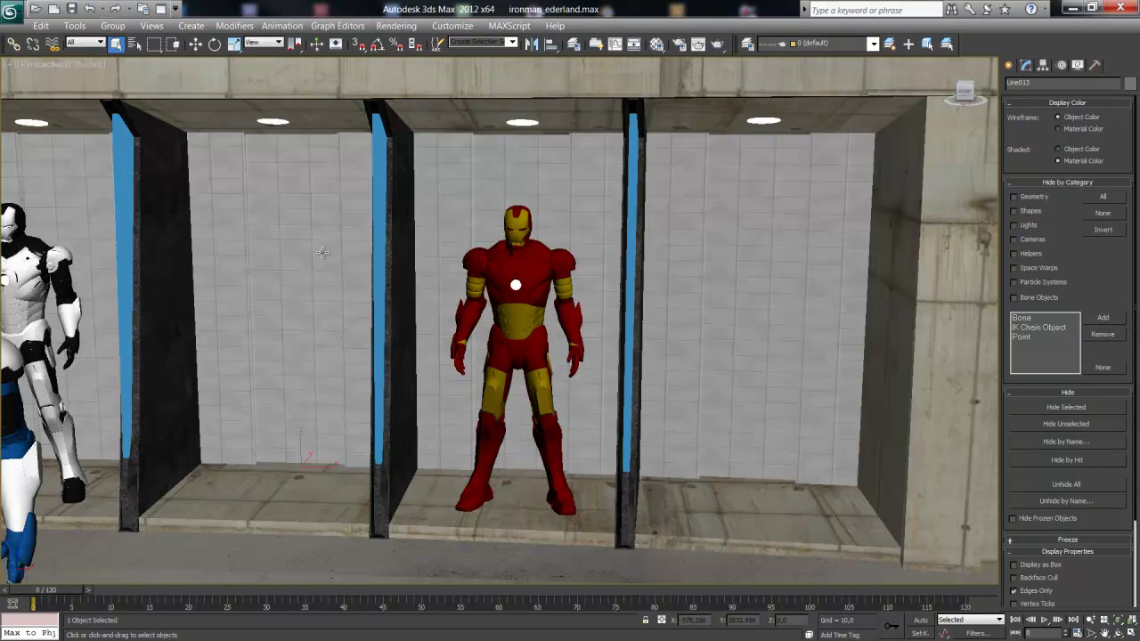
pyautogui.moveTo(319, 149)
pyautogui.keyDown('alt'); pyautogui.mouseDown(button='middle')
pyautogui.moveTo(214, 140)
pyautogui.moveTo(320, 169)
pyautogui.mouseUp(button='middle'); pyautogui.keyUp('alt')
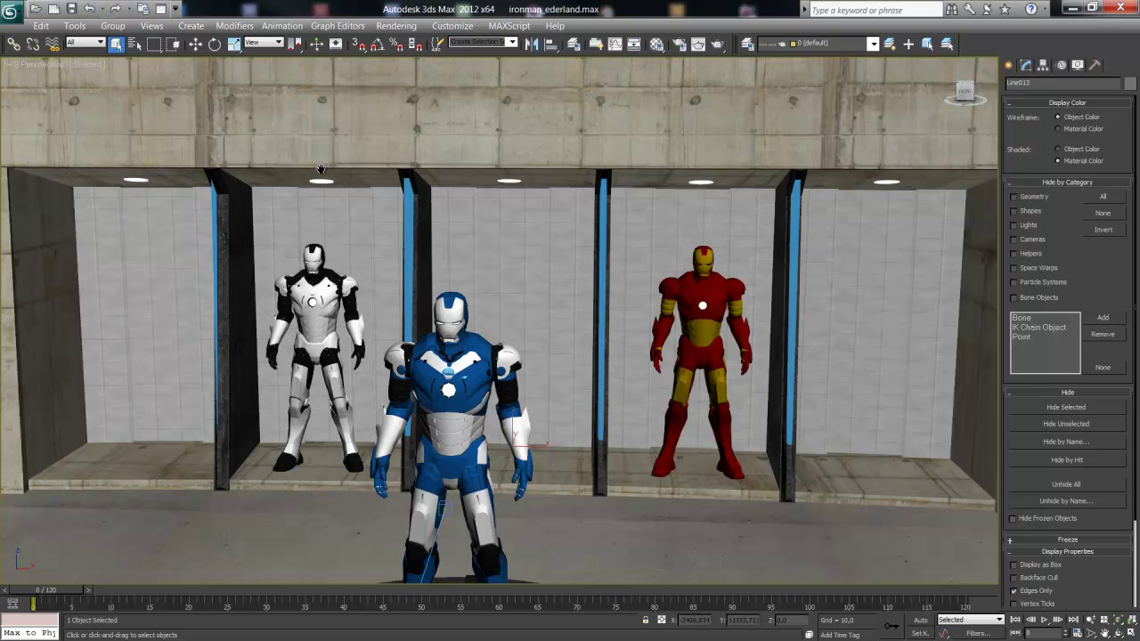
pyautogui.keyDown('alt'); pyautogui.moveTo(643, 270); pyautogui.dragTo(580, 214, button='middle'); pyautogui.keyUp('alt')
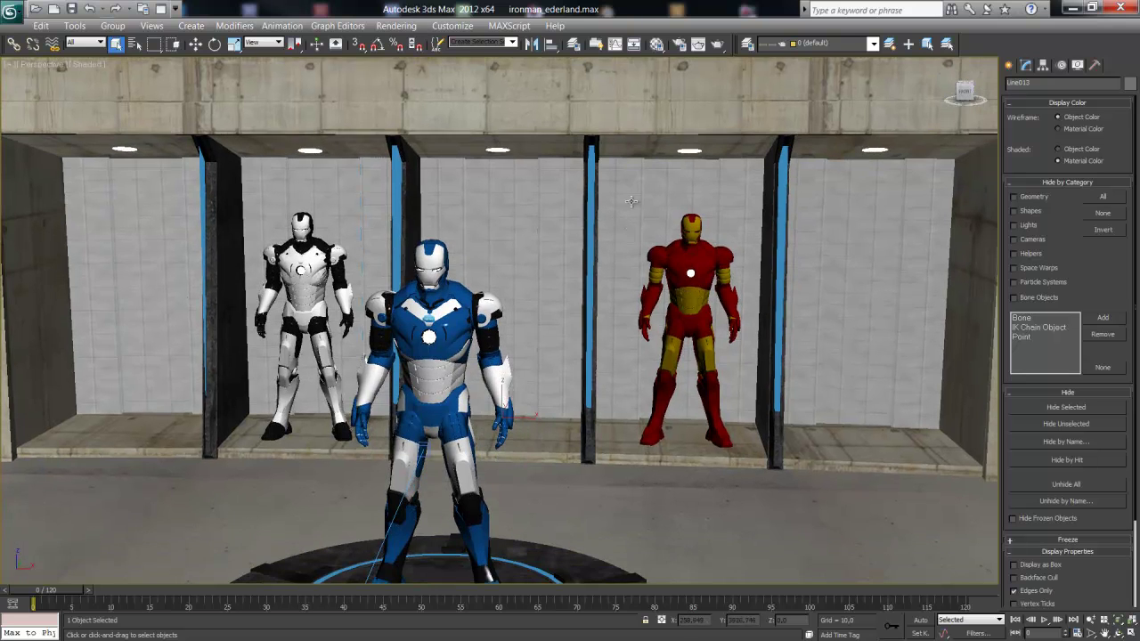
pyautogui.scroll(-3, 581, 214)
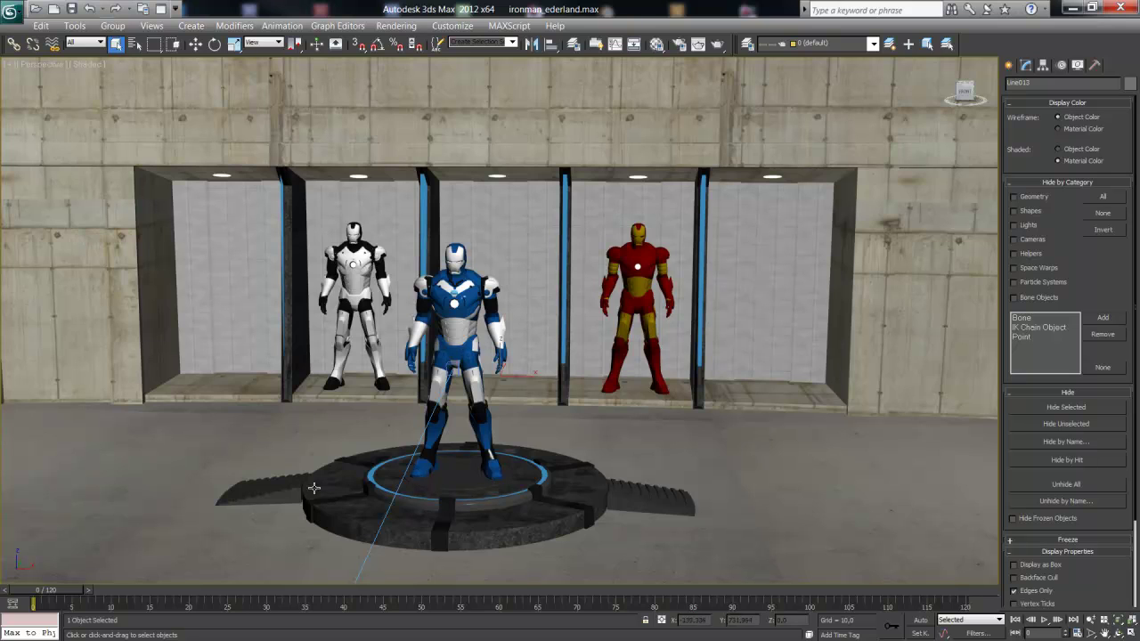
pyautogui.press('alt')
# - Select the suit groups ironland, trajes001 and trajes, ending back on ironland
pyautogui.moveTo(413, 381)
pyautogui.keyDown('alt'); pyautogui.mouseDown(button='middle')
pyautogui.moveTo(569, 363)
pyautogui.moveTo(589, 289)
pyautogui.mouseUp(button='middle'); pyautogui.keyUp('alt')
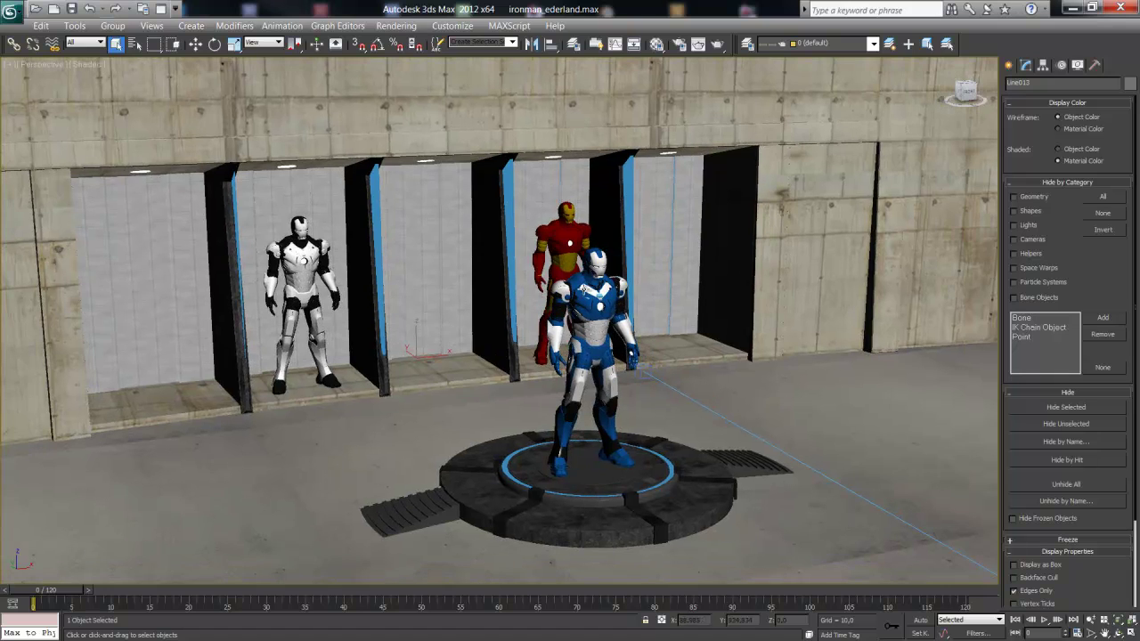
pyautogui.click(589, 290)
pyautogui.click(569, 229)
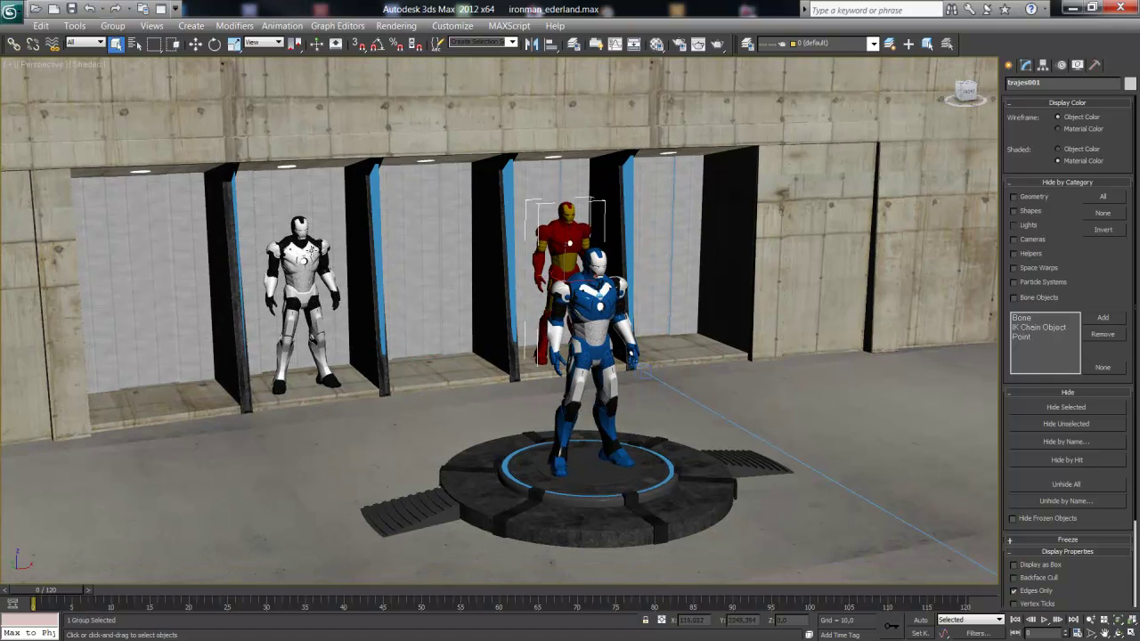
pyautogui.click(313, 251)
pyautogui.click(602, 319)
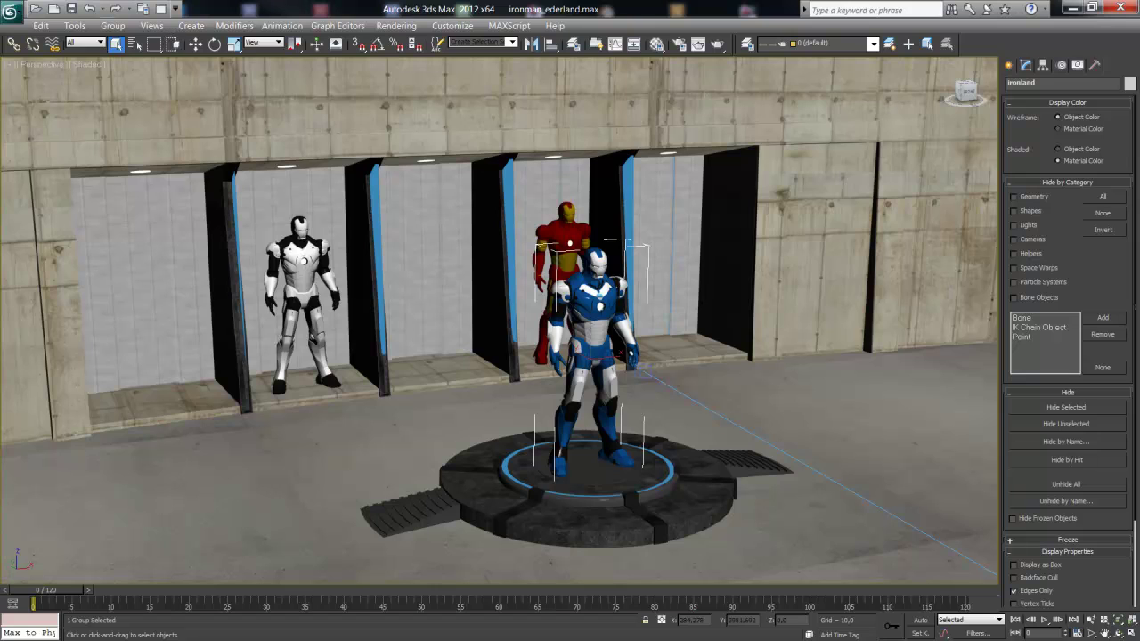
# - Browse the Select From Scene list, cancel, and preview the animation up to frame 118
pyautogui.press('h')
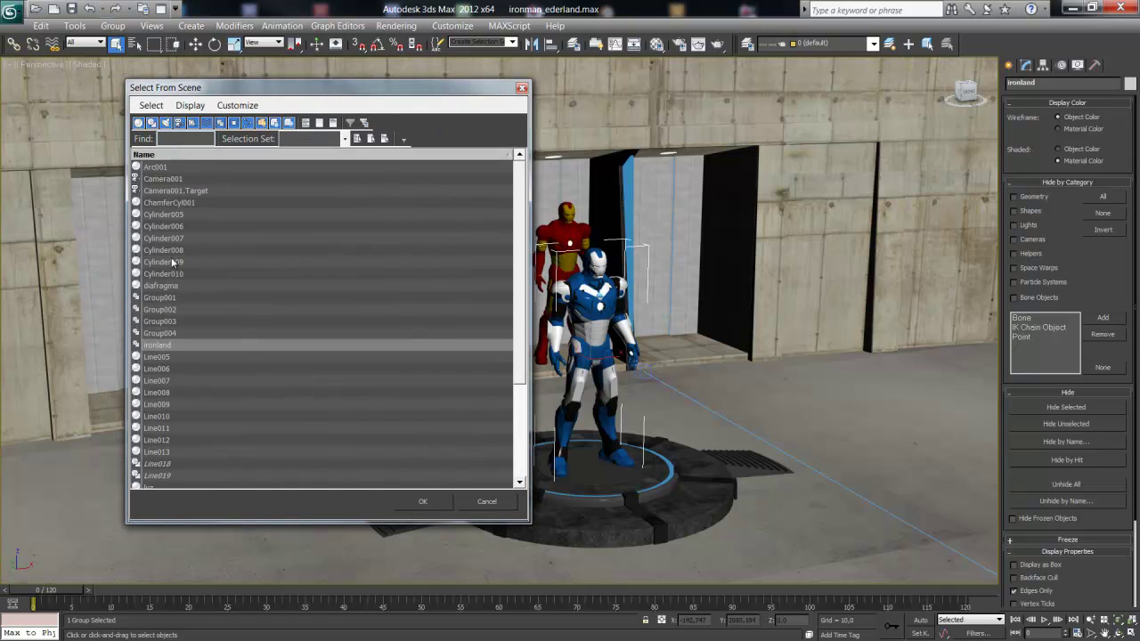
pyautogui.click(155, 440)
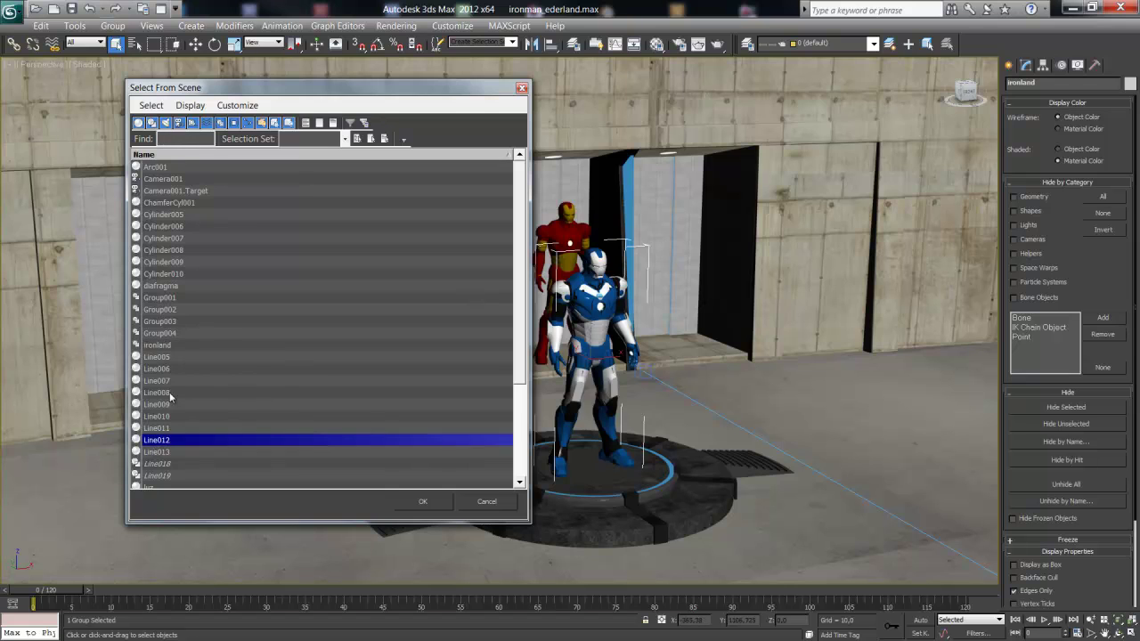
pyautogui.scroll(-1, 184, 374)
pyautogui.scroll(-2, 184, 372)
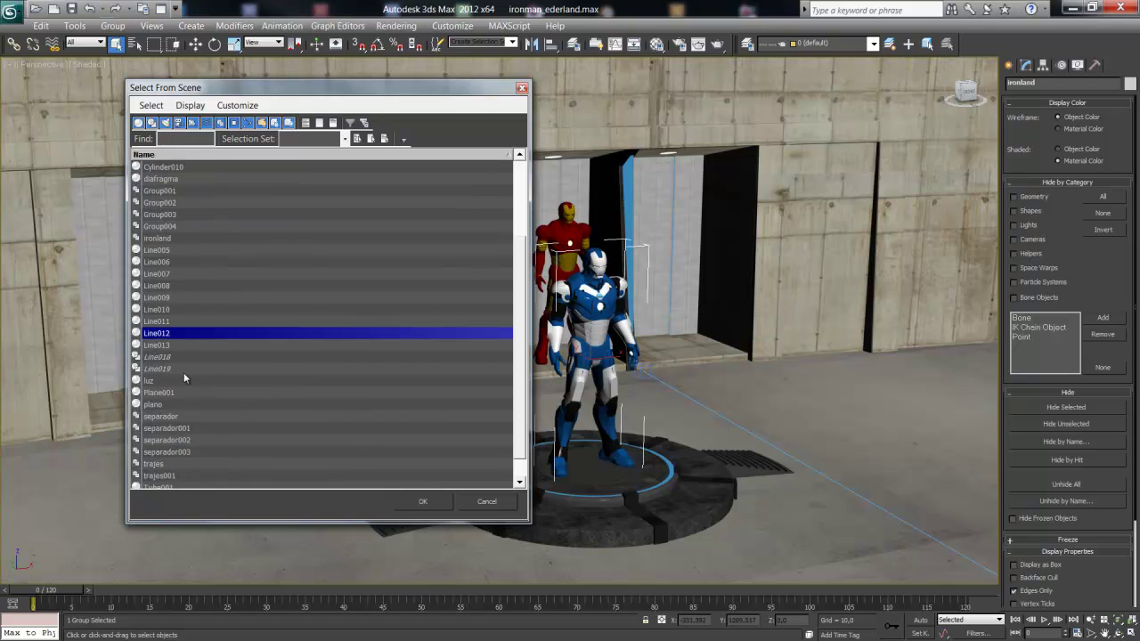
pyautogui.scroll(-1, 183, 372)
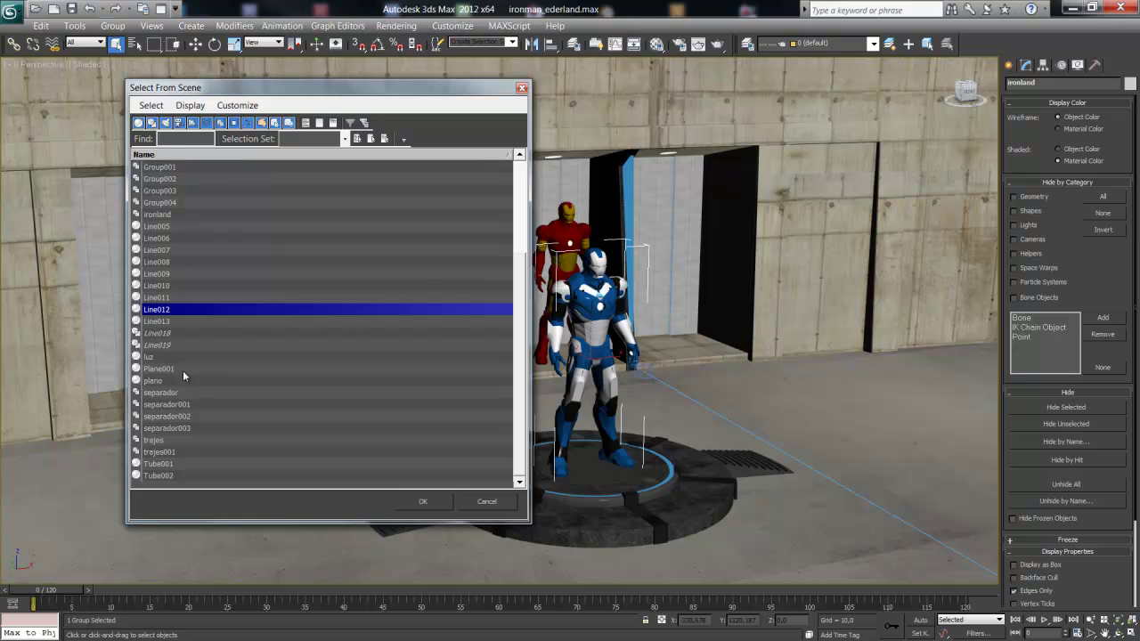
pyautogui.click(497, 504)
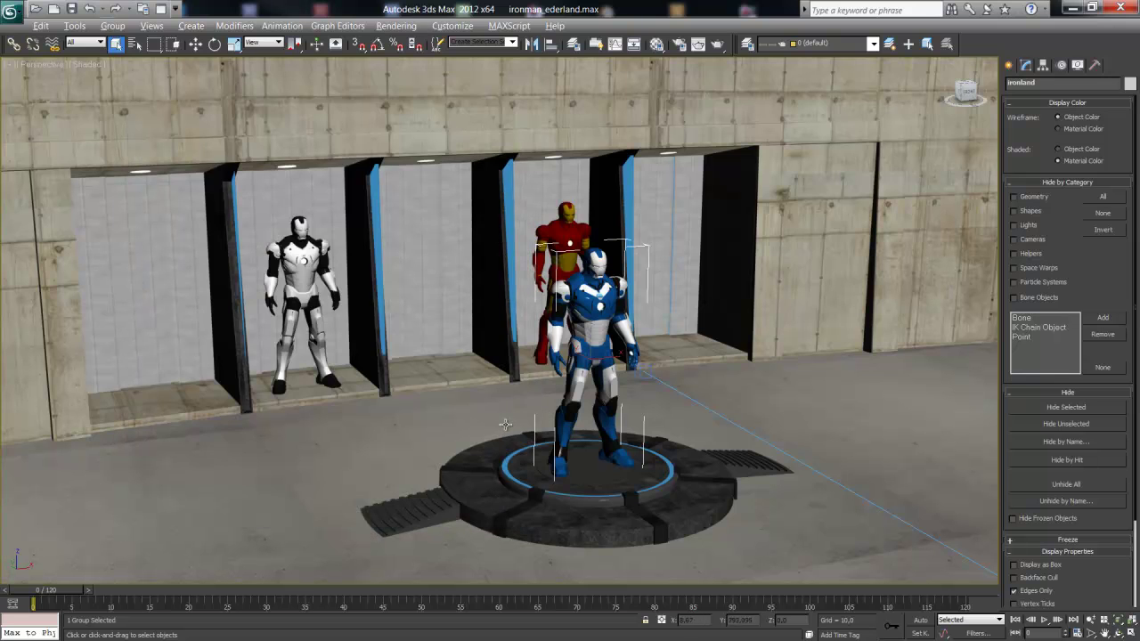
pyautogui.keyDown('alt'); pyautogui.moveTo(505, 425); pyautogui.dragTo(516, 430, button='middle'); pyautogui.keyUp('alt')
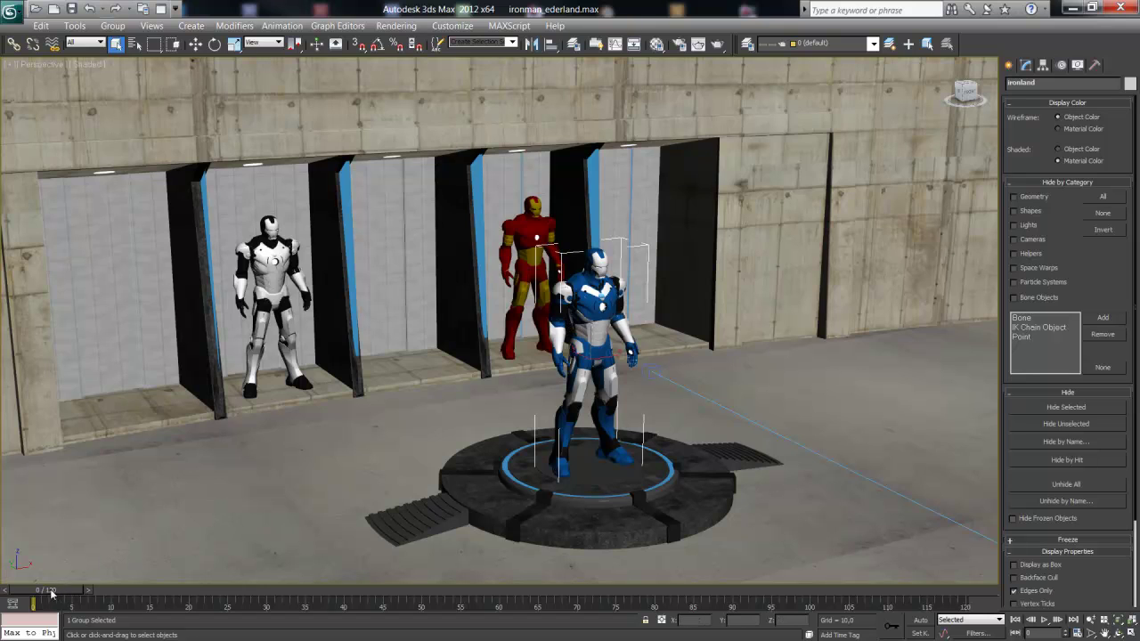
pyautogui.moveTo(52, 594)
pyautogui.mouseDown()
pyautogui.moveTo(947, 603)
pyautogui.moveTo(33, 603)
pyautogui.mouseUp()
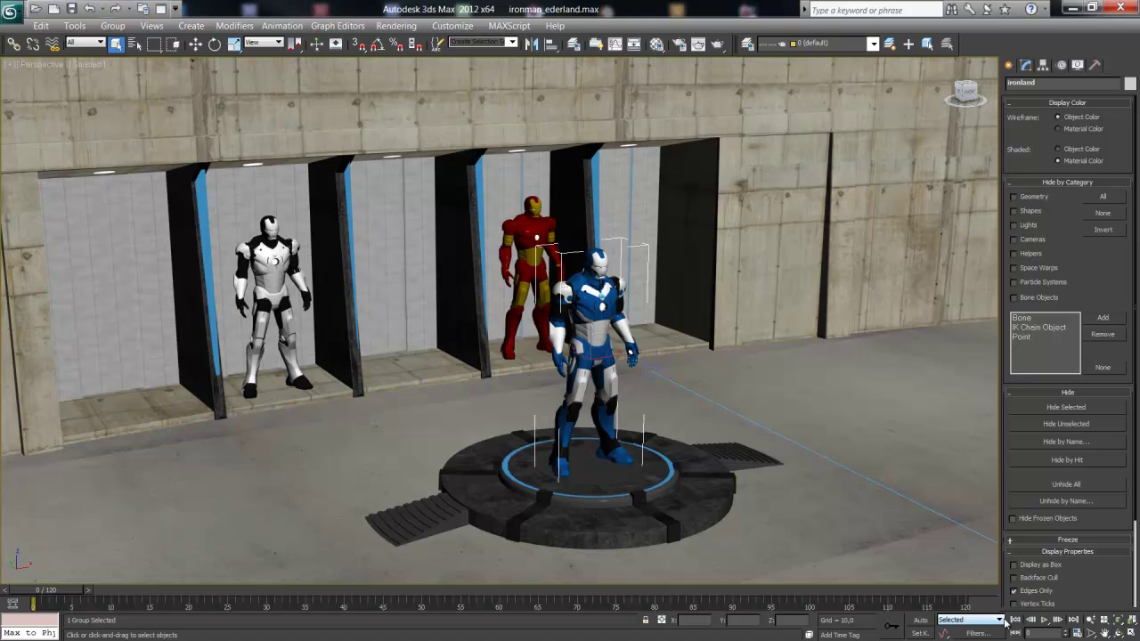
pyautogui.click(1079, 635)
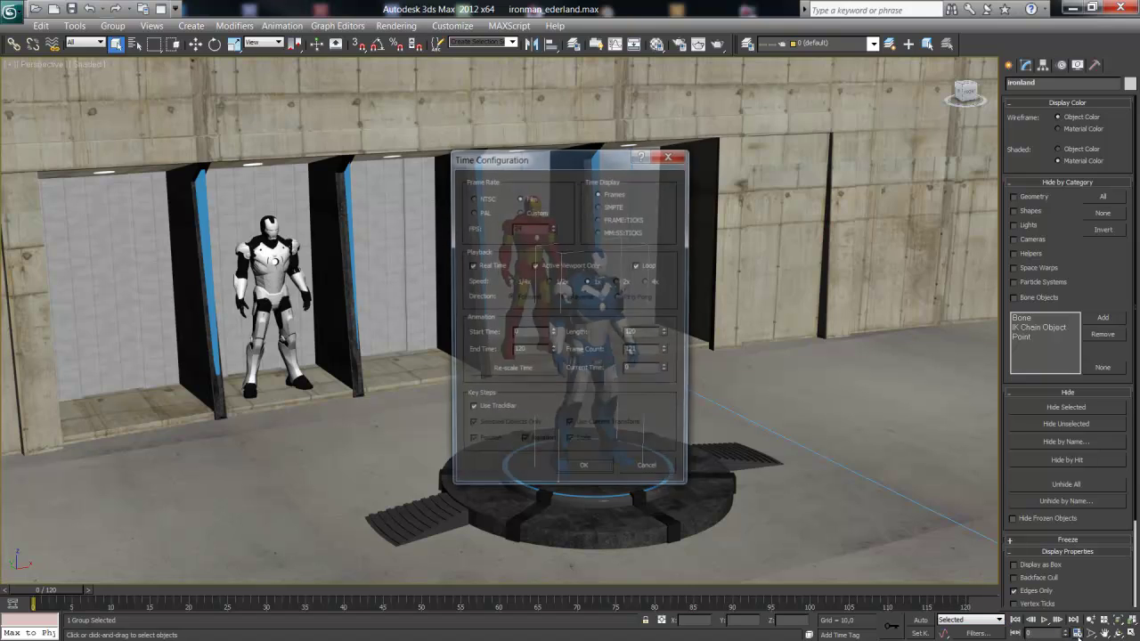
pyautogui.moveTo(528, 166); pyautogui.dragTo(548, 164)
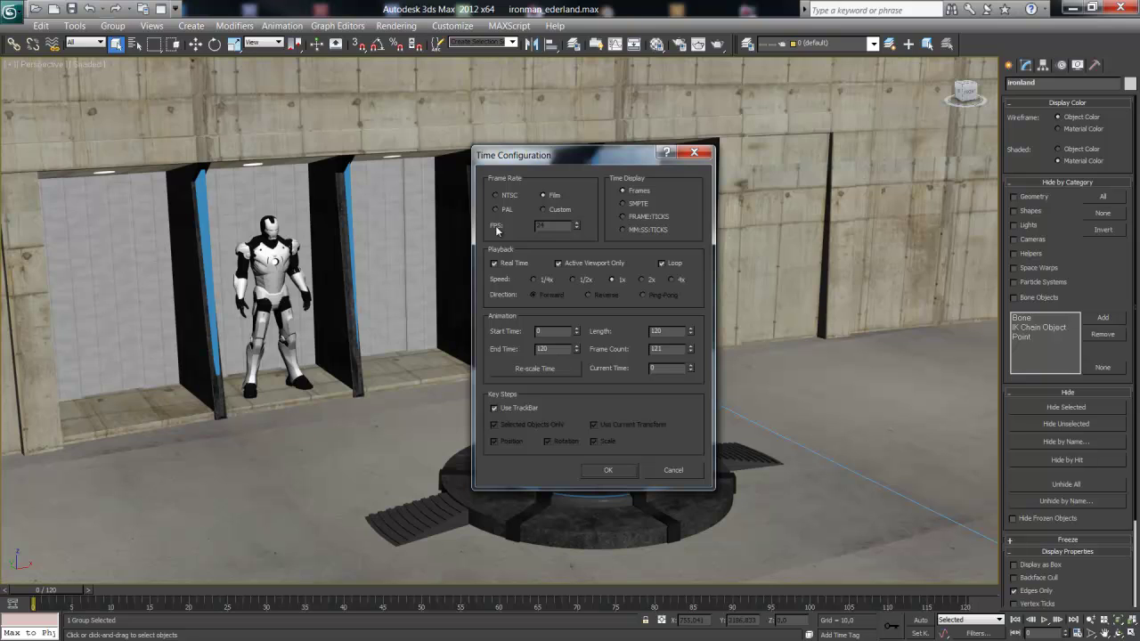
pyautogui.doubleClick(556, 348)
pyautogui.write('2')
pyautogui.press('Return')
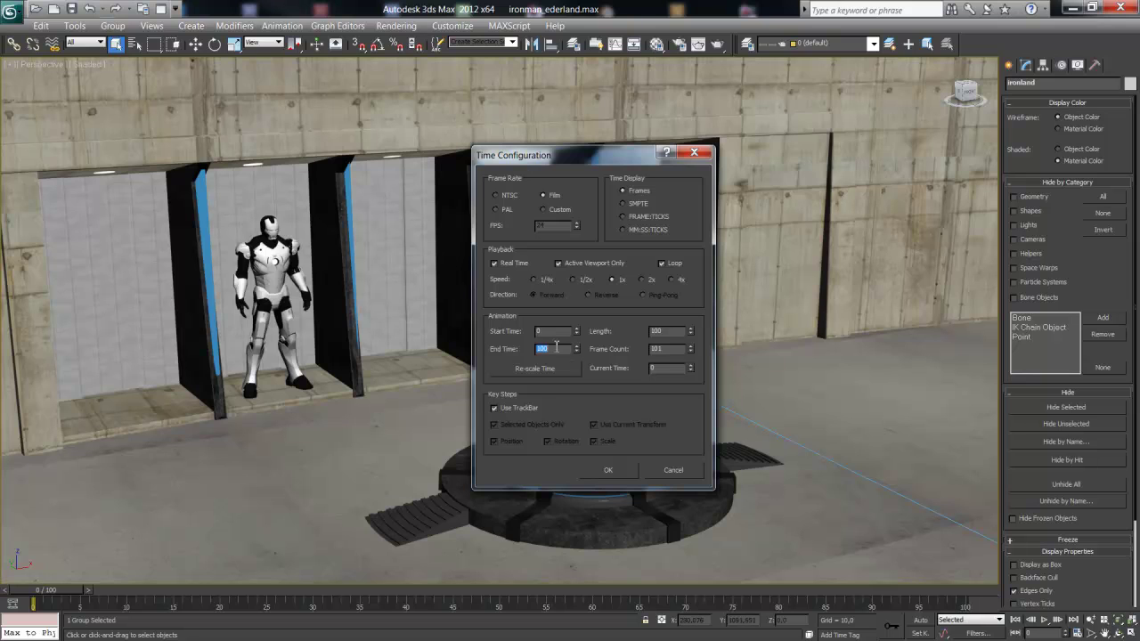
pyautogui.write('120')
pyautogui.press('Return')
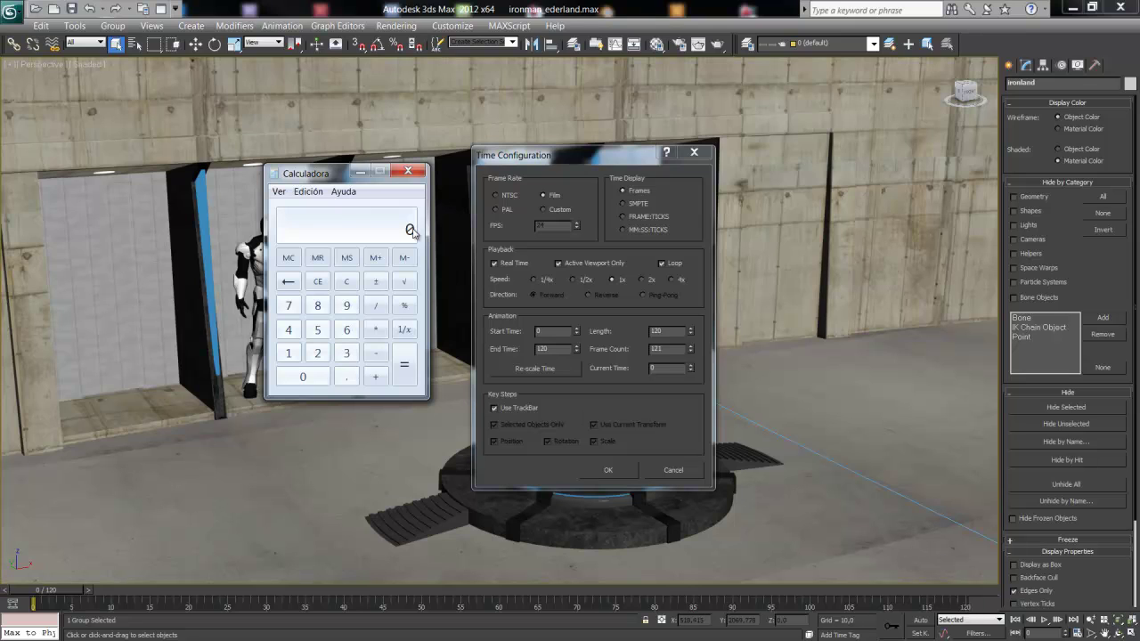
# - Compute 5 × 24 in Calculator to get 120 frames
pyautogui.write('5')
pyautogui.write('24')
pyautogui.press('Return')
# - Close Calculator and try Custom frame rates of 18, 12 and 20 FPS
pyautogui.click(408, 170)
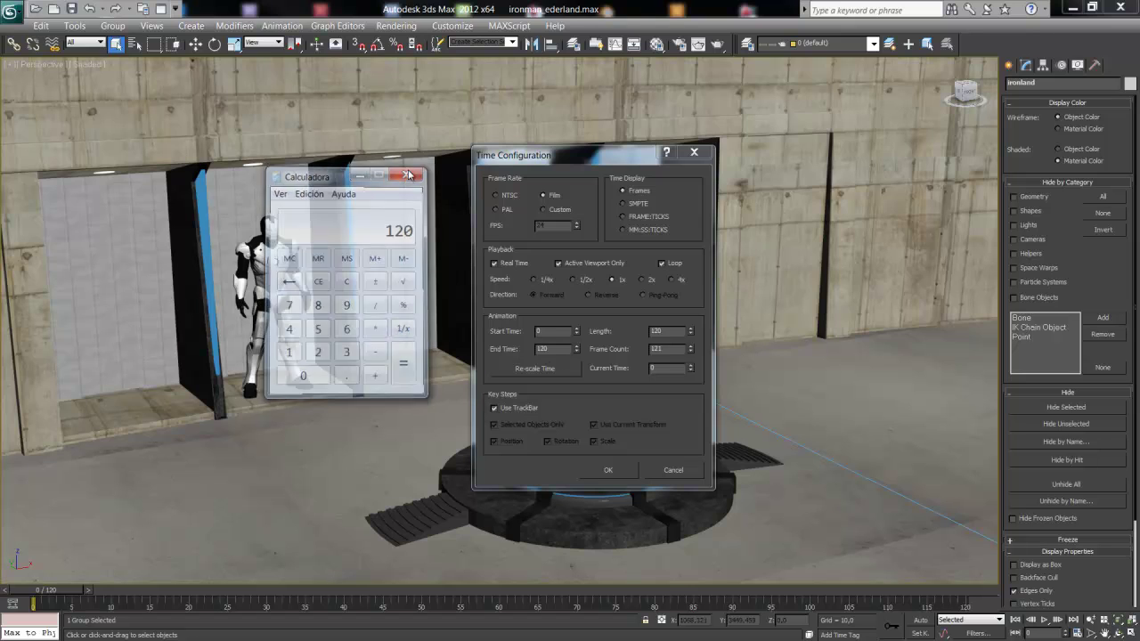
pyautogui.click(545, 210)
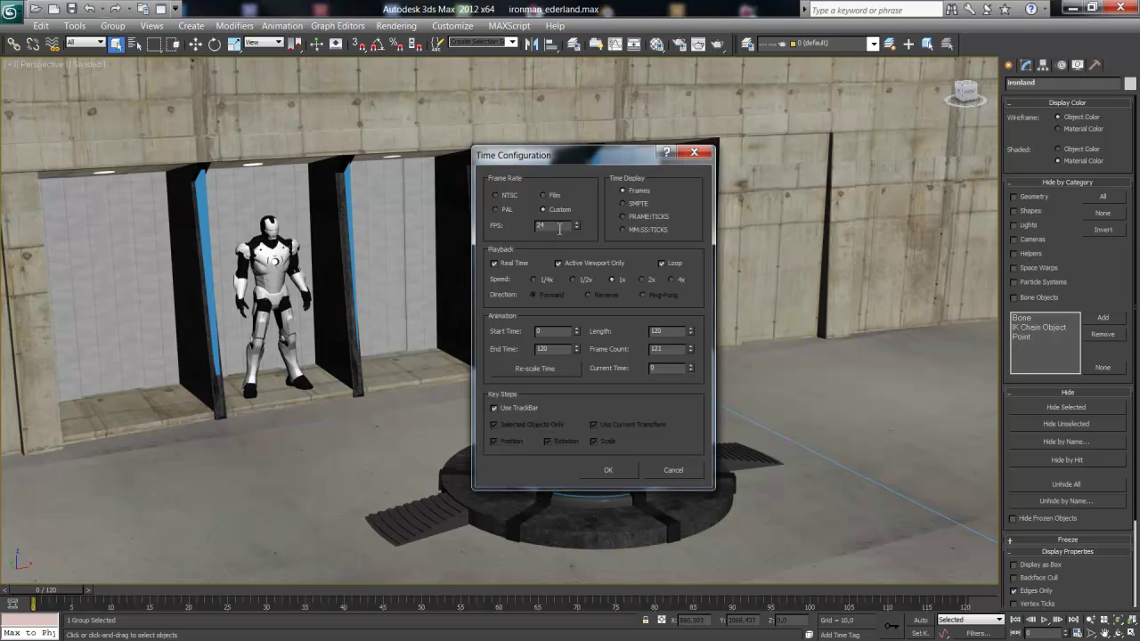
pyautogui.moveTo(559, 227); pyautogui.dragTo(494, 232)
pyautogui.write('18')
pyautogui.moveTo(576, 228); pyautogui.dragTo(579, 230)
pyautogui.moveTo(561, 227); pyautogui.dragTo(524, 232)
pyautogui.write('20')
pyautogui.press('Return')
# - Restore Film 24 FPS with End Time 120 and apply the time settings
pyautogui.write('2')
pyautogui.click(553, 196)
pyautogui.click(609, 470)
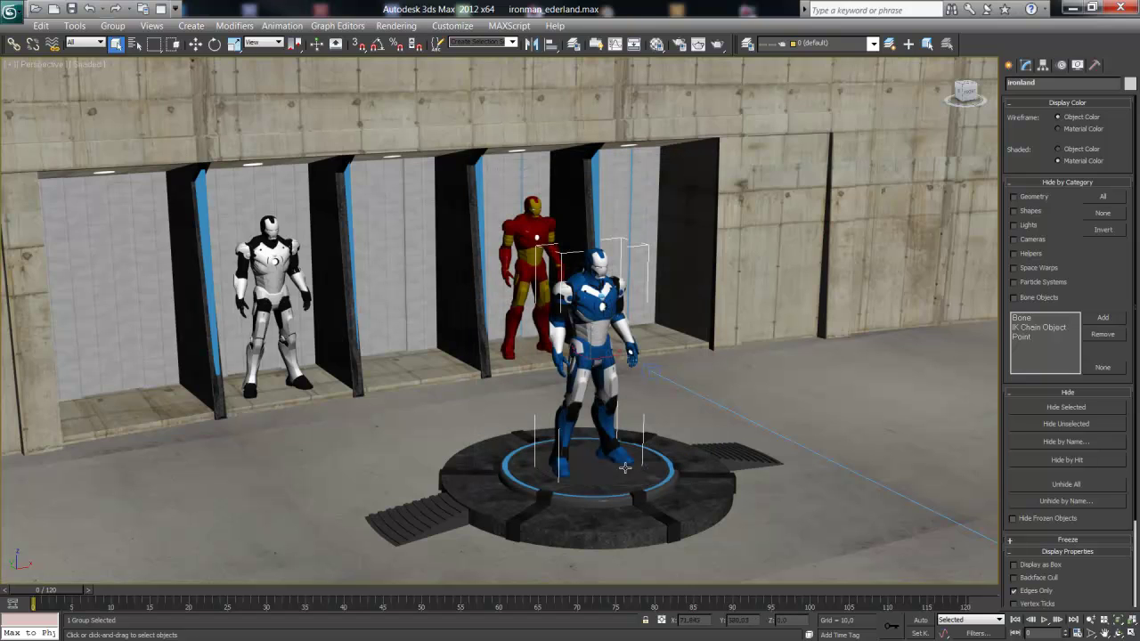
# - Select the platform Cylinder010, try raising it, then undo the move
pyautogui.click(195, 44)
pyautogui.click(594, 473)
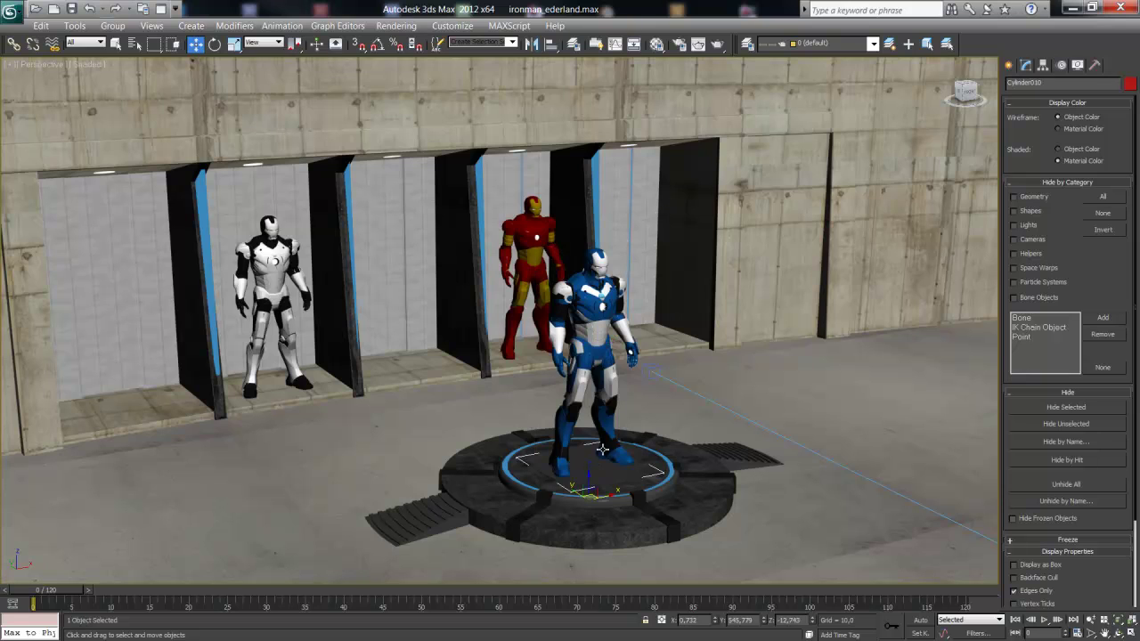
pyautogui.moveTo(589, 476)
pyautogui.mouseDown()
pyautogui.moveTo(597, 378)
pyautogui.moveTo(599, 425)
pyautogui.mouseUp()
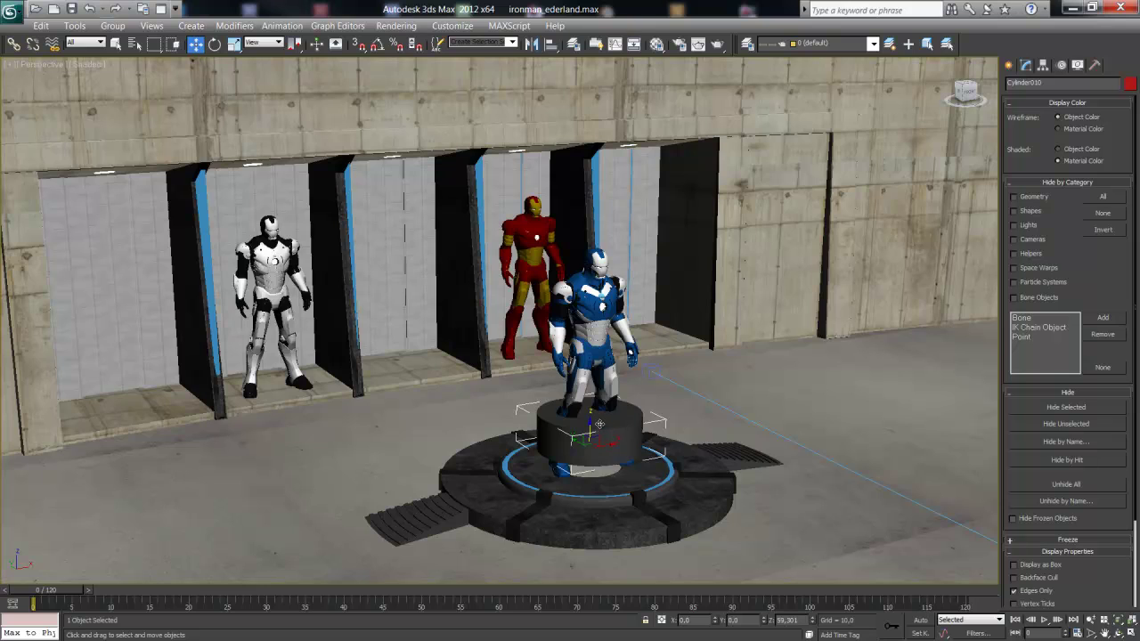
pyautogui.hotkey('ctrl', 'z')
# - Group the blue suit and its platform as 'objeto_giratorio'
pyautogui.click(611, 360)
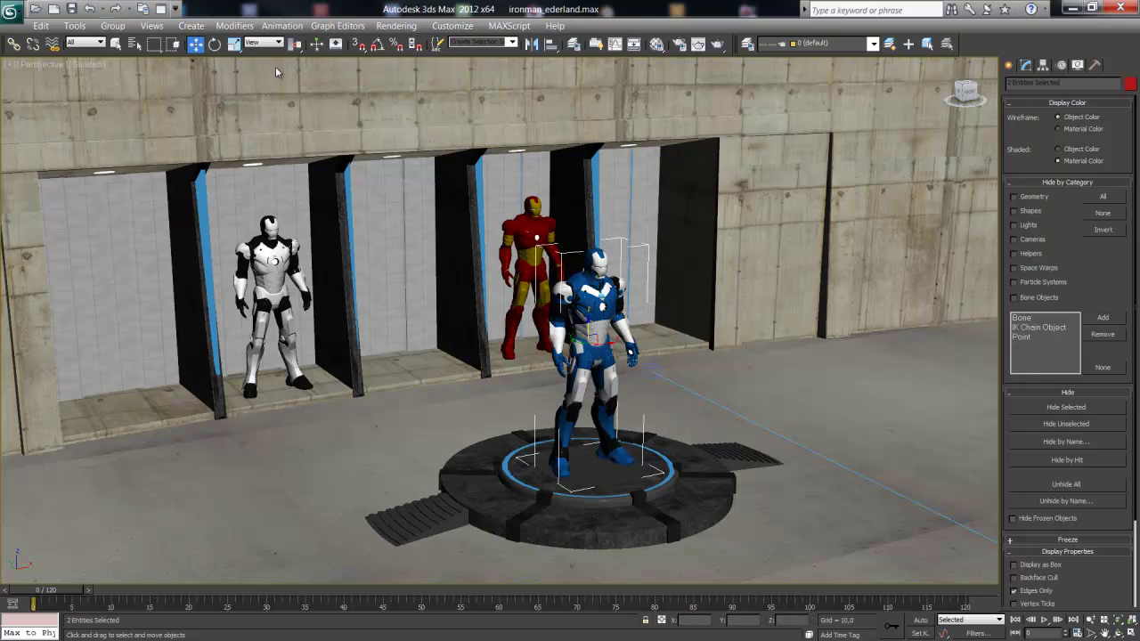
pyautogui.click(113, 25)
pyautogui.click(129, 42)
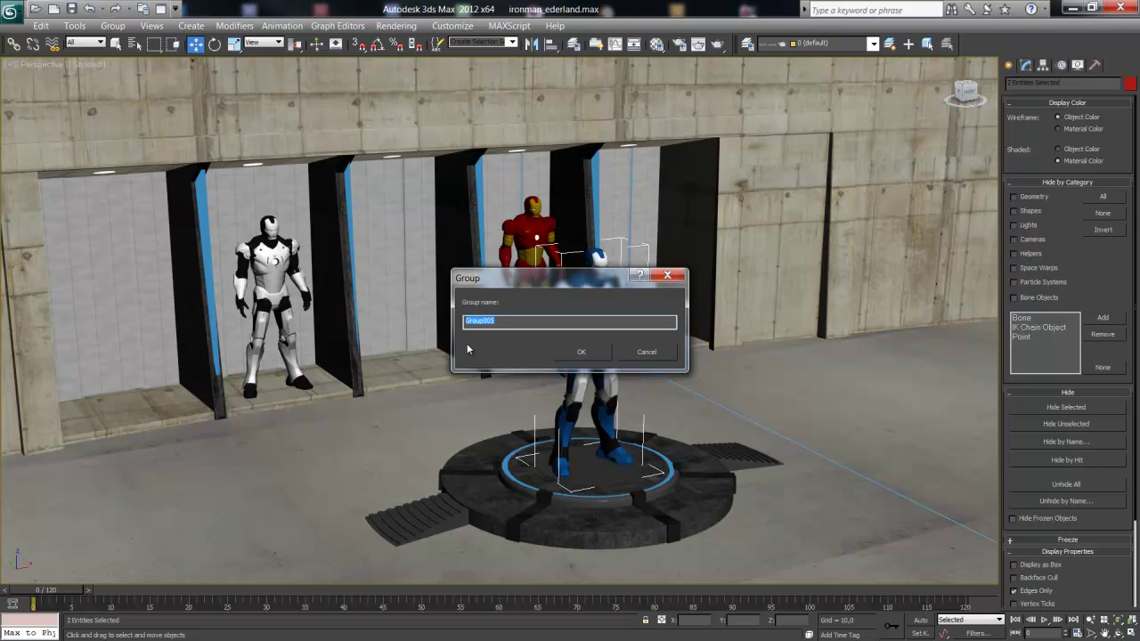
pyautogui.write('ori')
pyautogui.write('o')
pyautogui.press('Return')
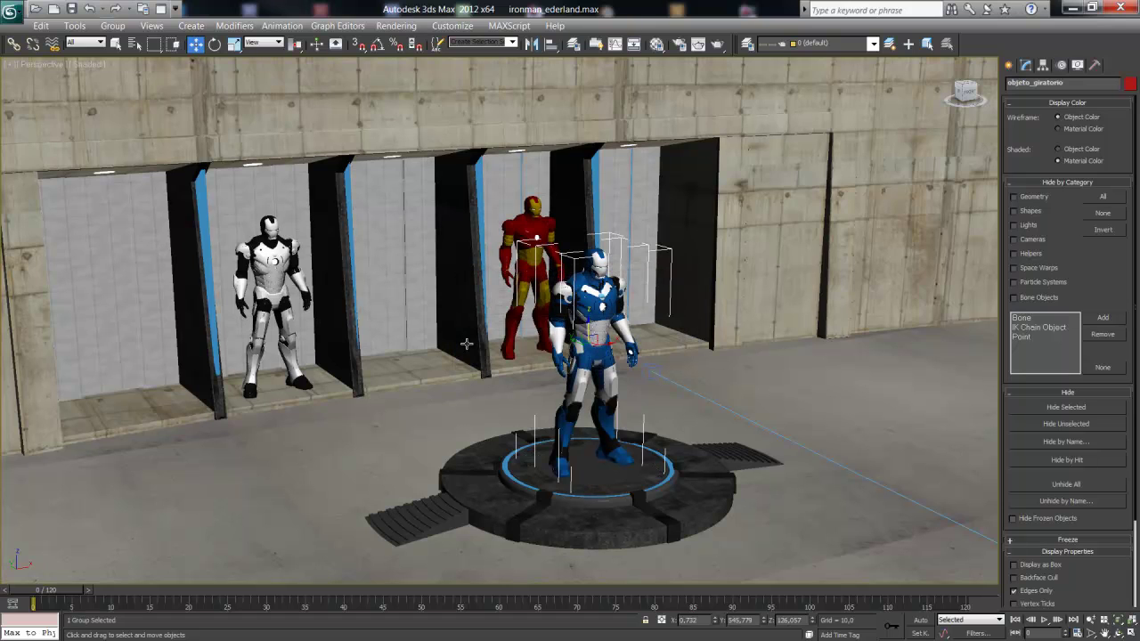
pyautogui.moveTo(65, 592); pyautogui.dragTo(203, 588)
pyautogui.press('w')
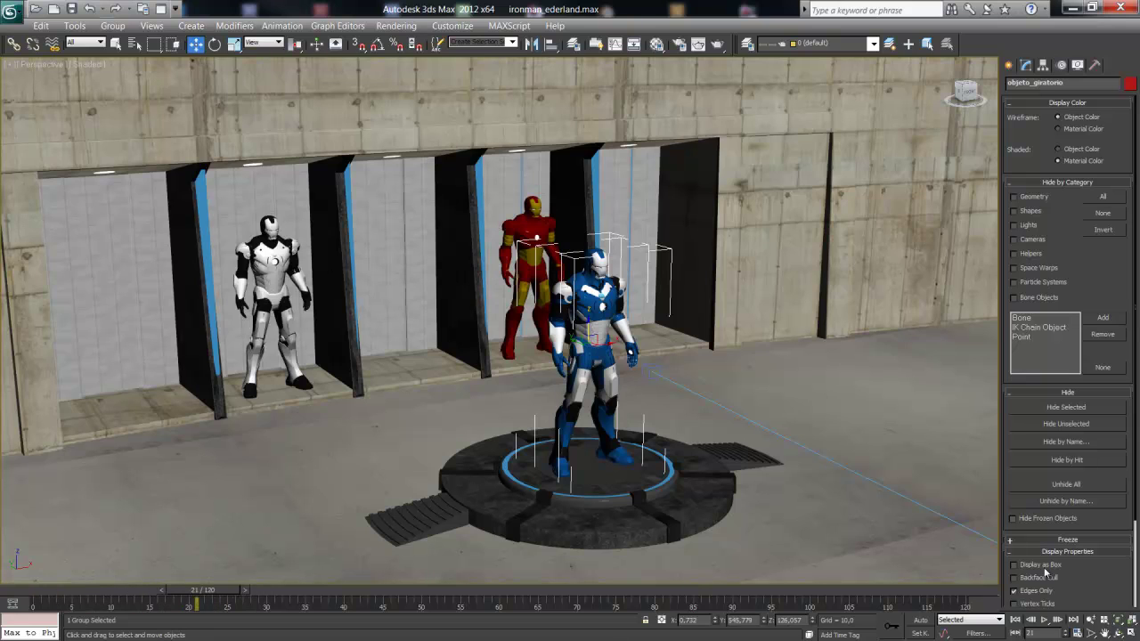
# - With Auto Key on, key the group sunk inside the platform at frame 0
pyautogui.click(922, 621)
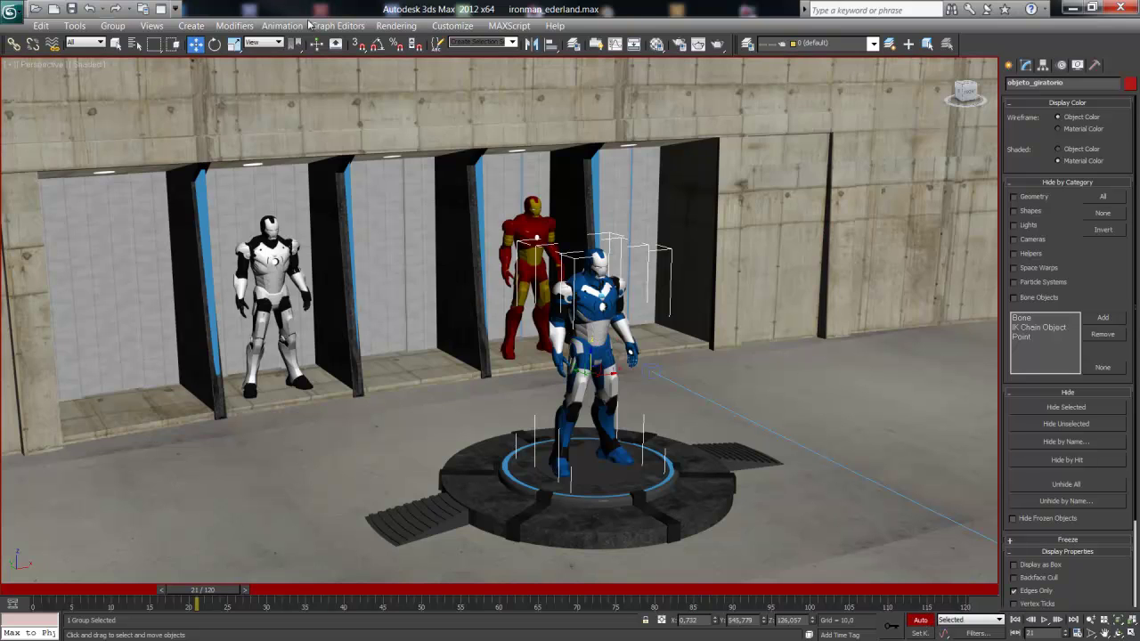
pyautogui.moveTo(211, 594); pyautogui.dragTo(503, 595)
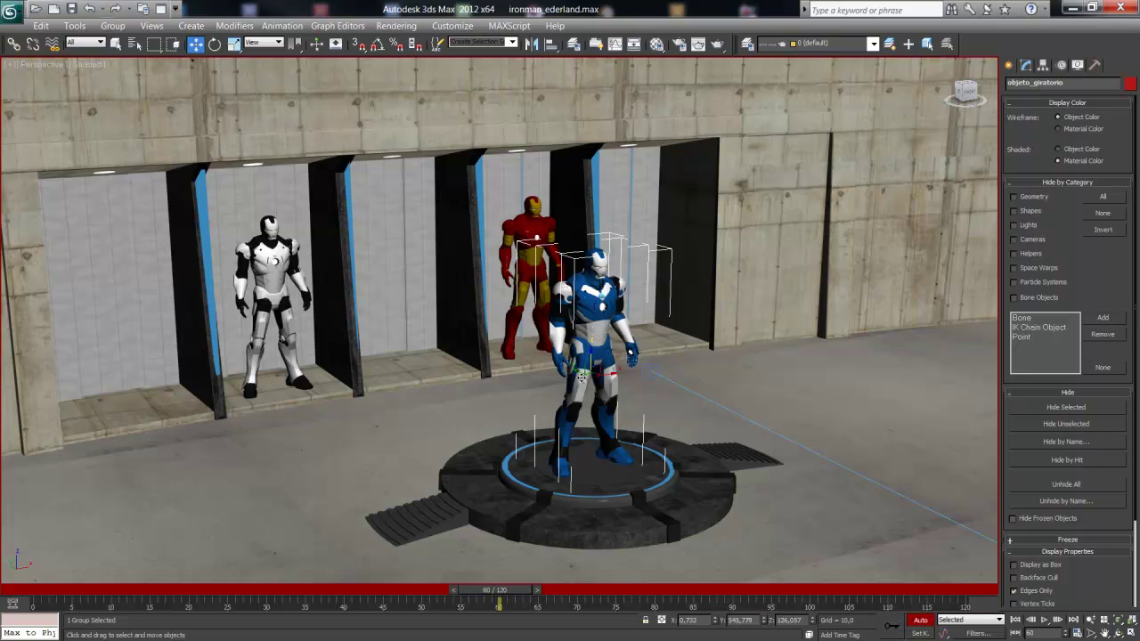
pyautogui.moveTo(495, 593); pyautogui.dragTo(36, 595)
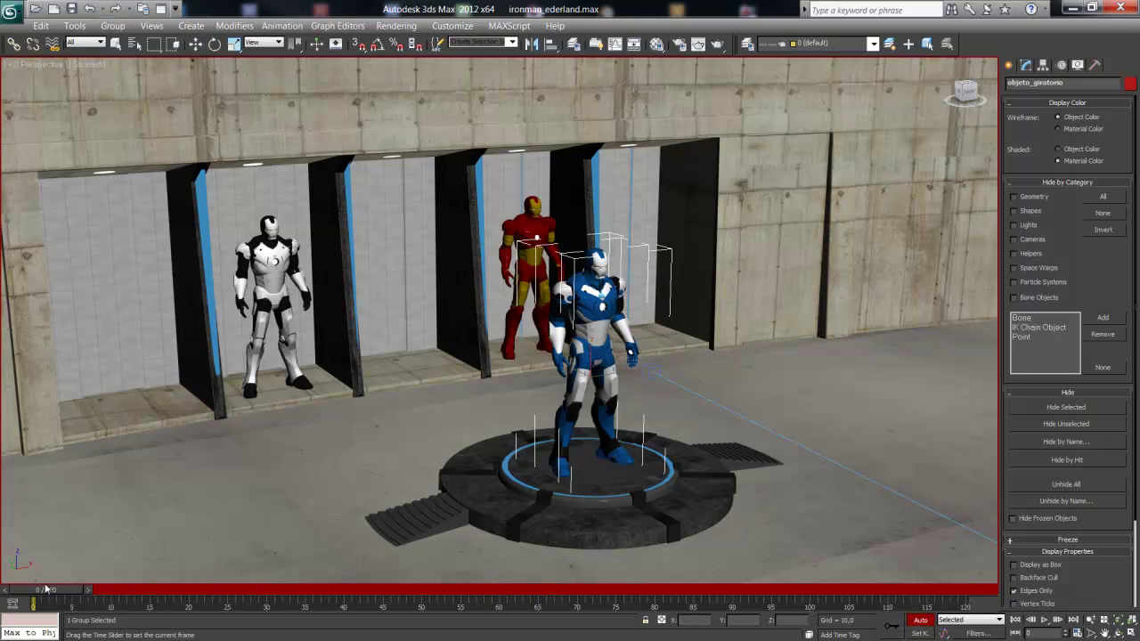
pyautogui.press('w')
pyautogui.moveTo(570, 363); pyautogui.dragTo(562, 573)
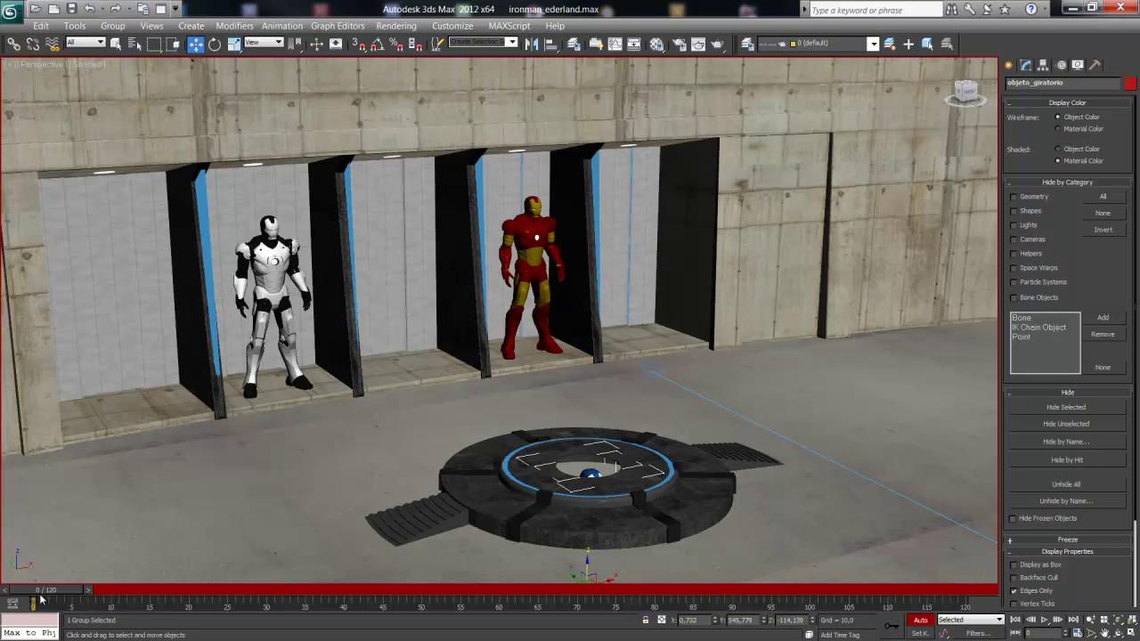
pyautogui.moveTo(42, 591); pyautogui.dragTo(59, 591)
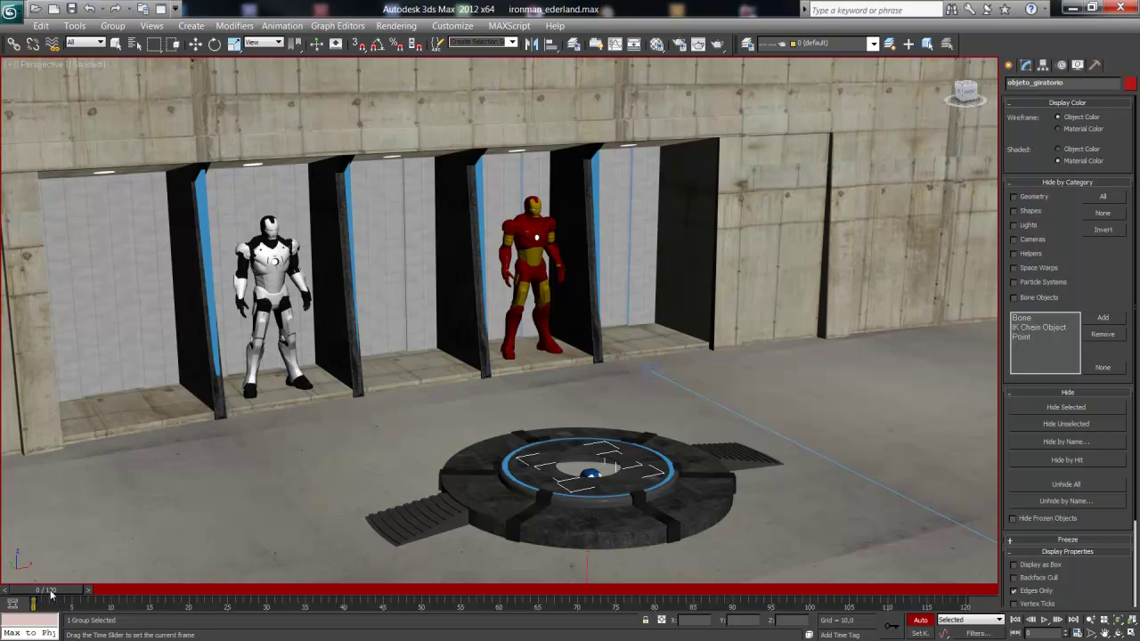
pyautogui.moveTo(59, 591); pyautogui.dragTo(580, 593)
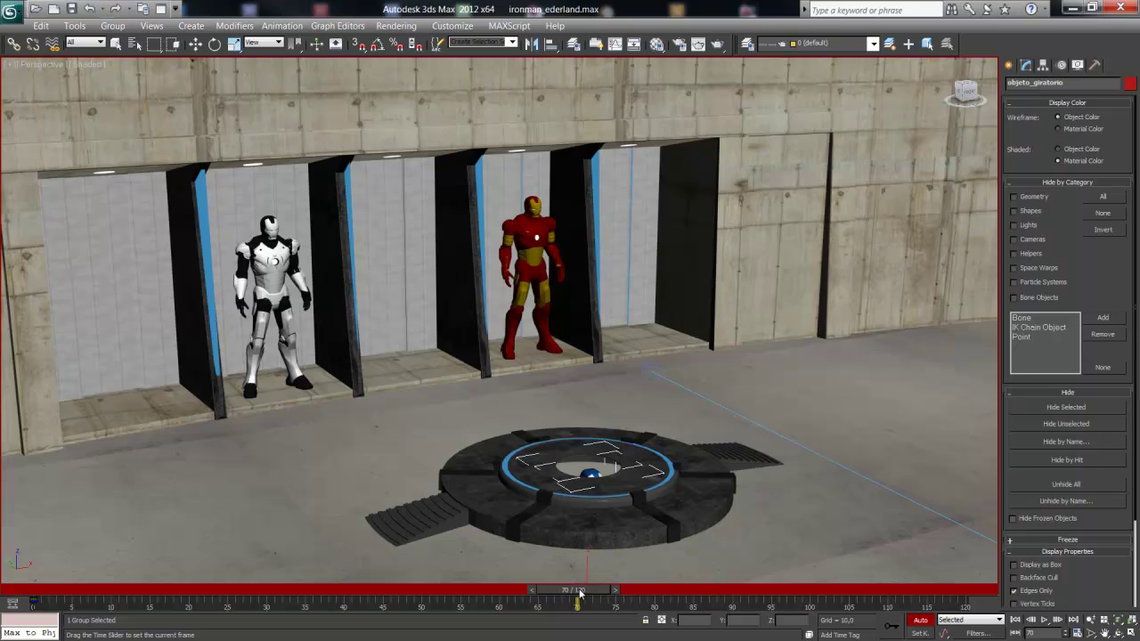
# - Key the group risen back onto the platform at frame 105, then scrub to frame 70
pyautogui.press('w')
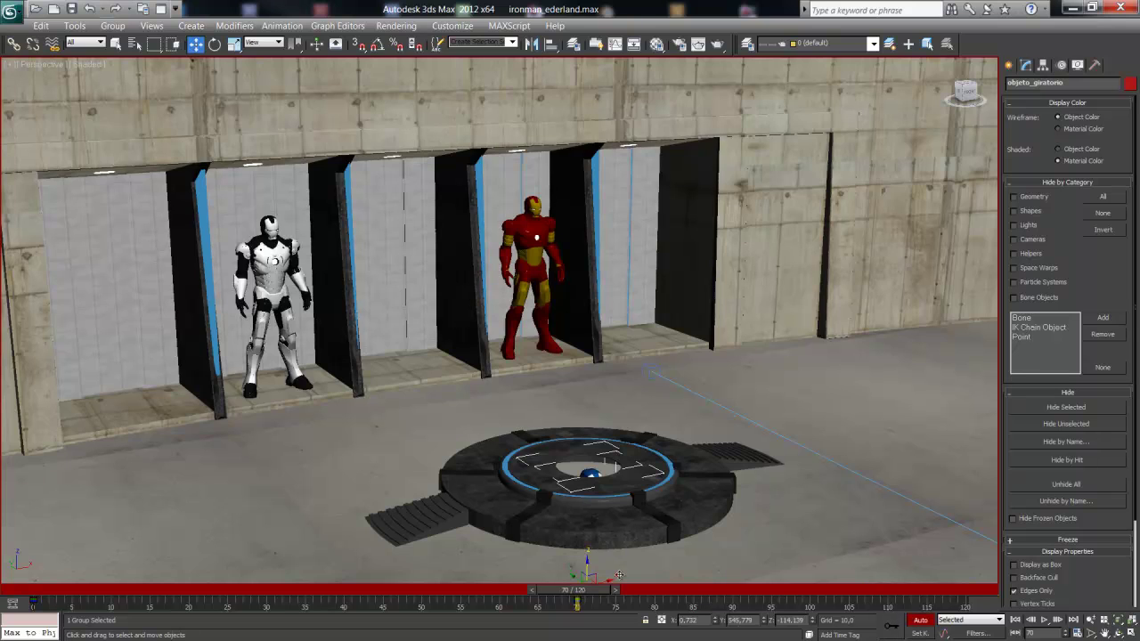
pyautogui.moveTo(580, 595)
pyautogui.mouseDown()
pyautogui.moveTo(570, 590)
pyautogui.moveTo(846, 590)
pyautogui.mouseUp()
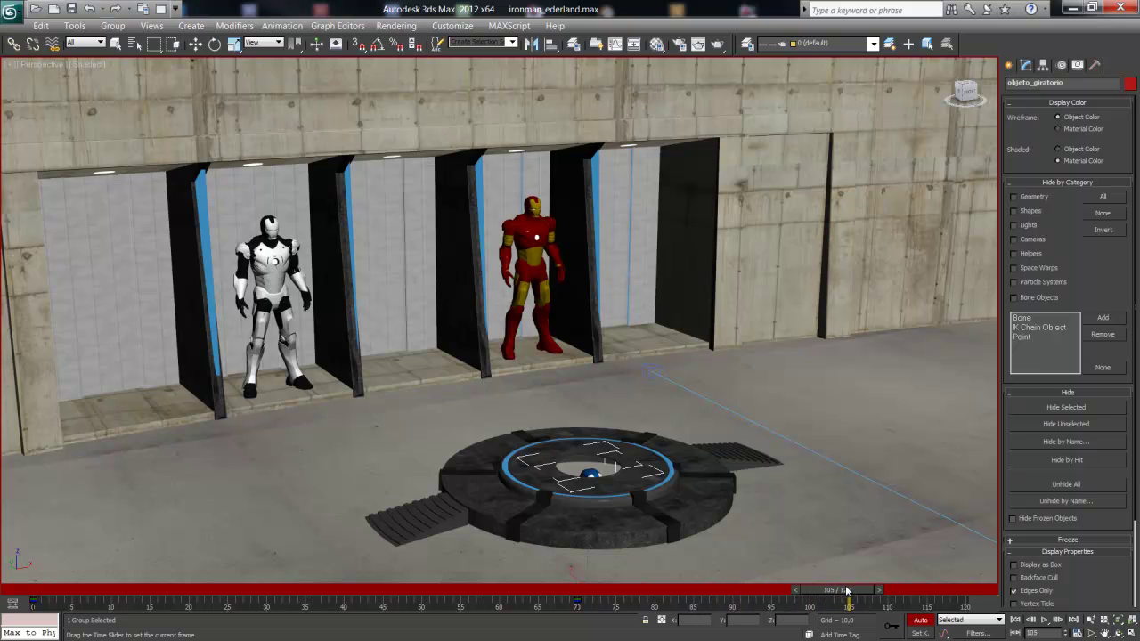
pyautogui.press('w')
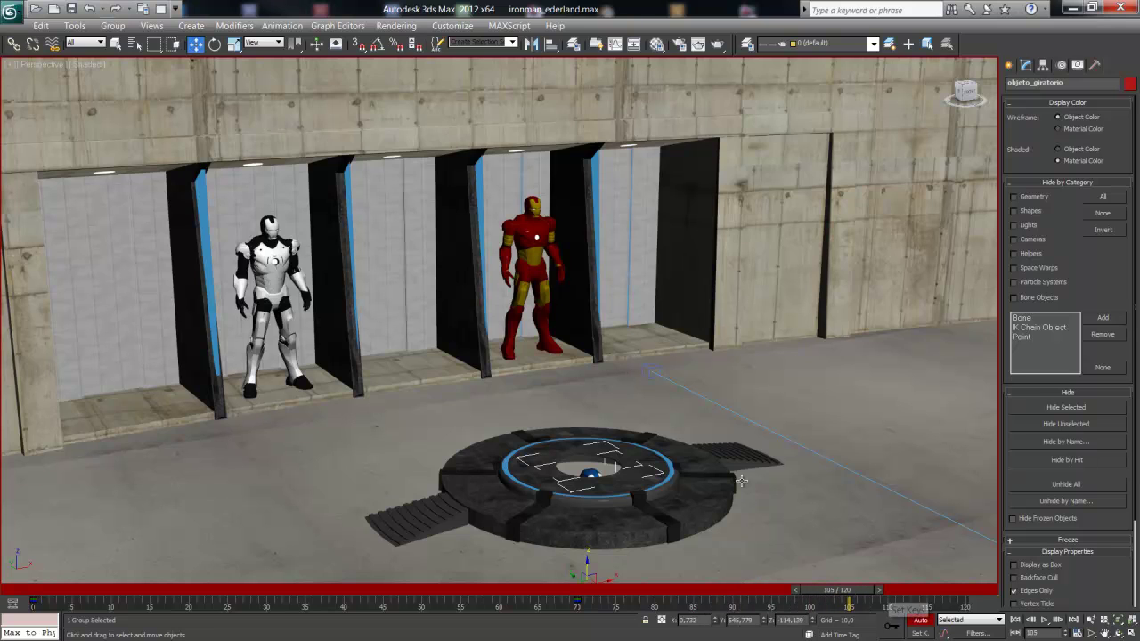
pyautogui.moveTo(587, 565)
pyautogui.mouseDown()
pyautogui.moveTo(587, 369)
pyautogui.moveTo(547, 359)
pyautogui.mouseUp()
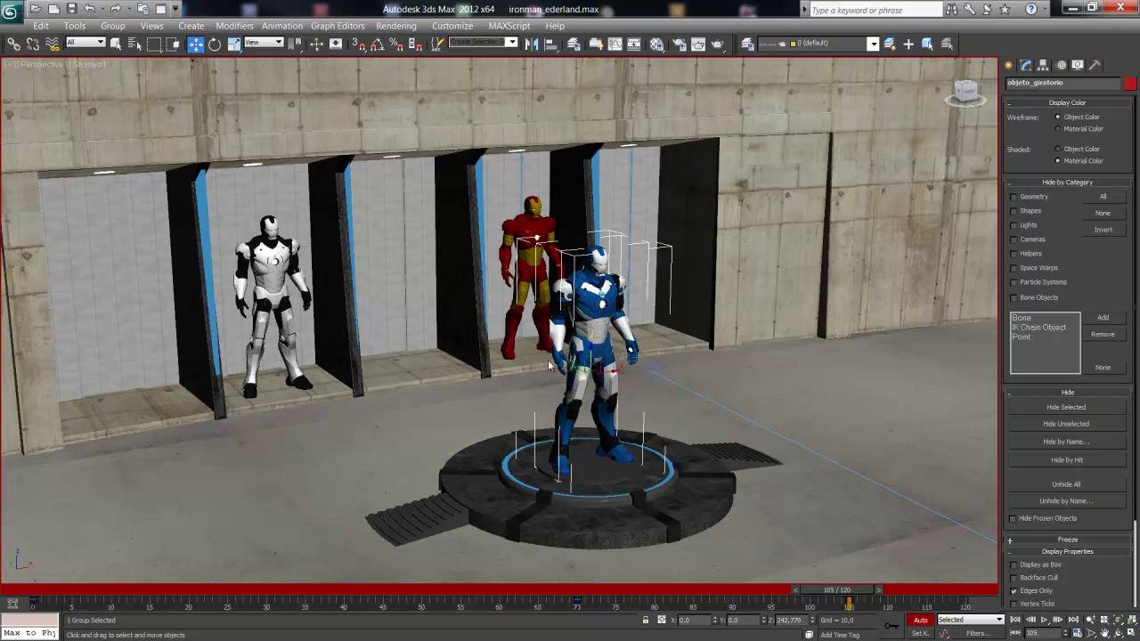
pyautogui.moveTo(862, 595)
pyautogui.mouseDown()
pyautogui.moveTo(628, 588)
pyautogui.moveTo(845, 589)
pyautogui.mouseUp()
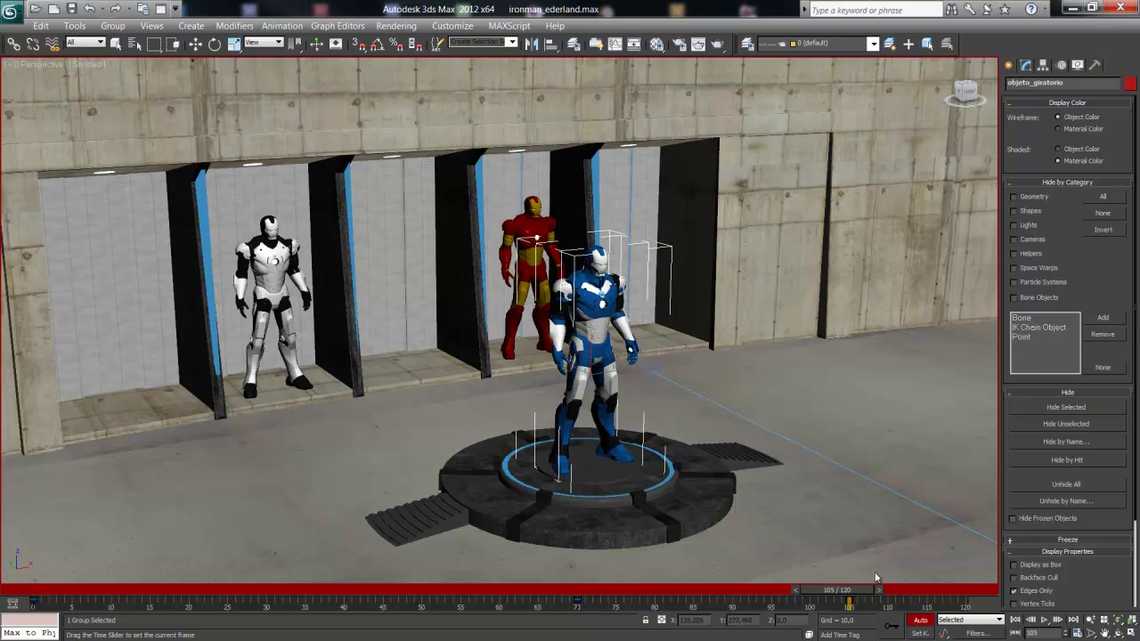
pyautogui.press('w')
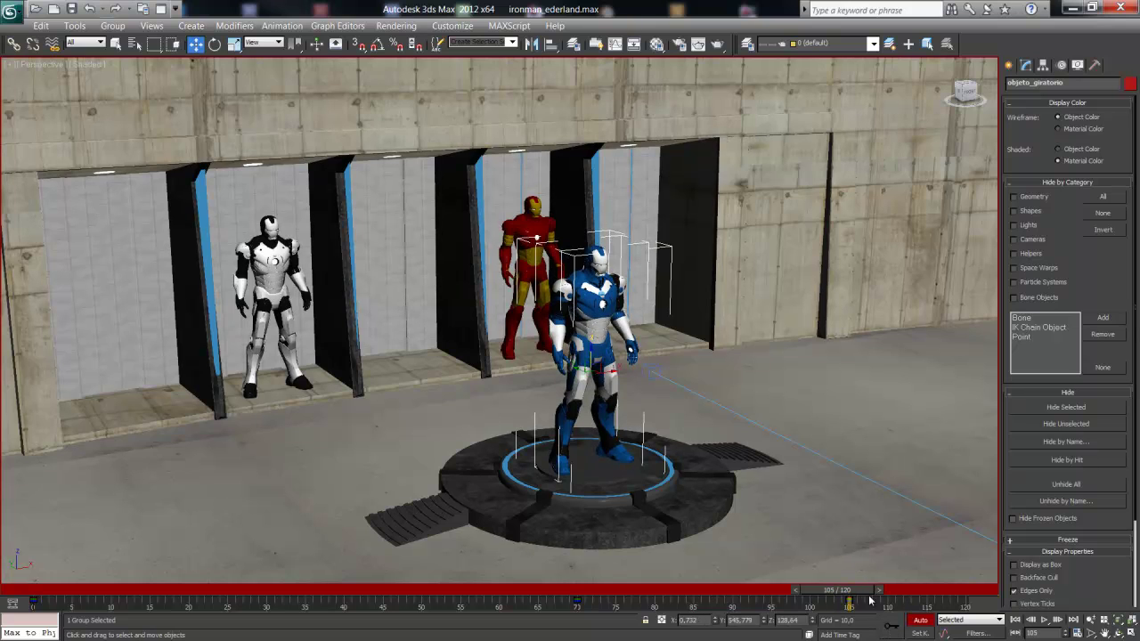
pyautogui.moveTo(864, 594); pyautogui.dragTo(602, 585)
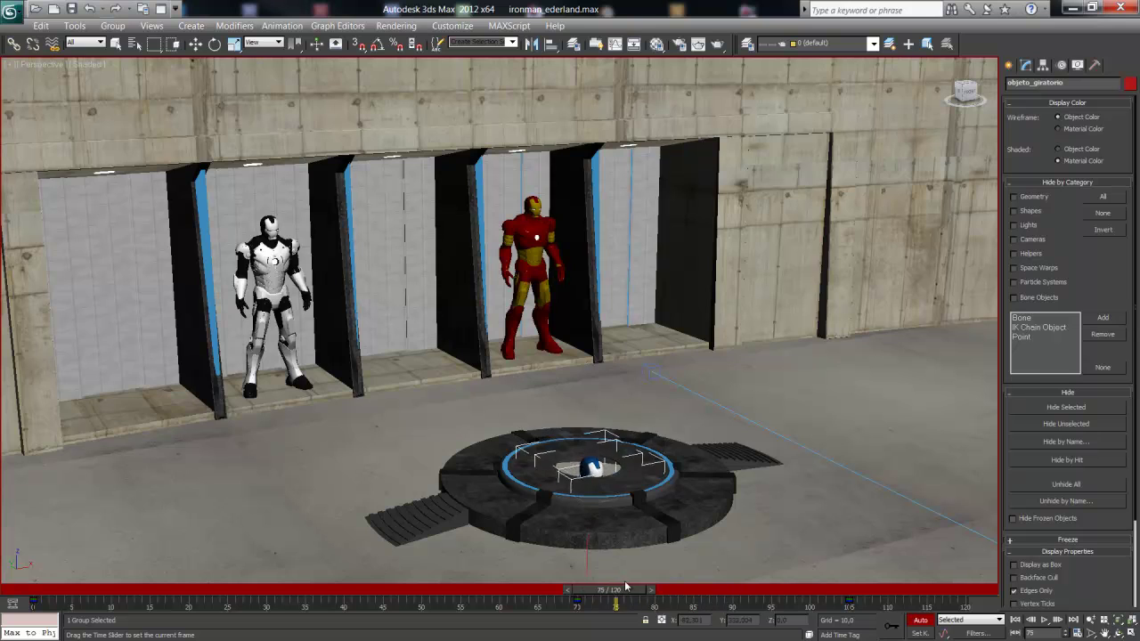
# - With Angle Snap on, rotate the group -180° on Z at frames 70 and 120
pyautogui.press('w')
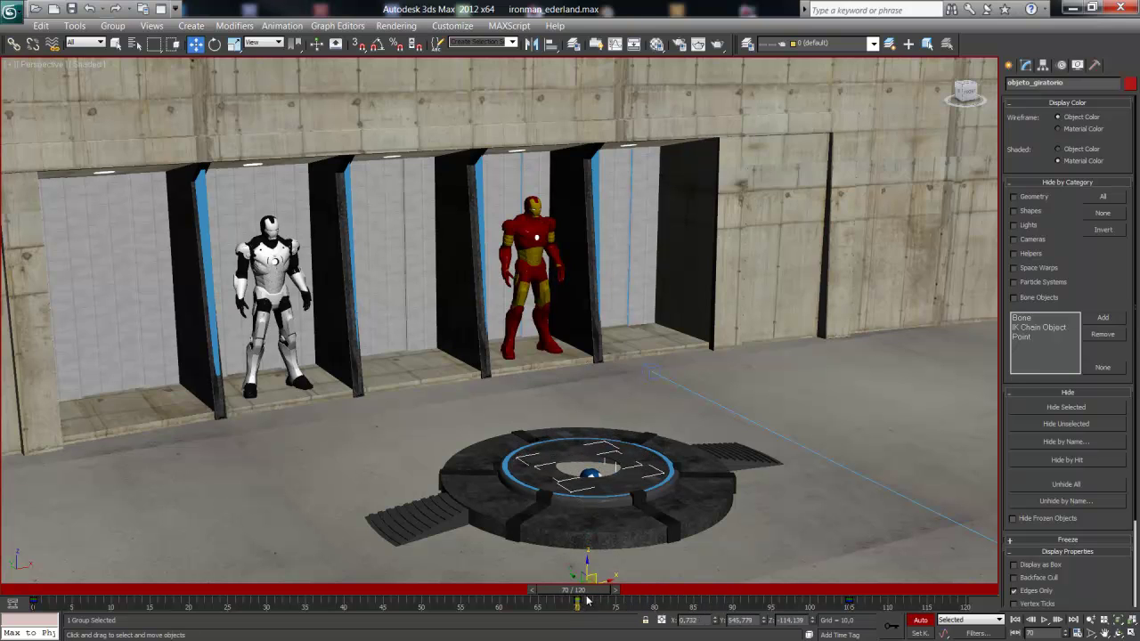
pyautogui.press('e')
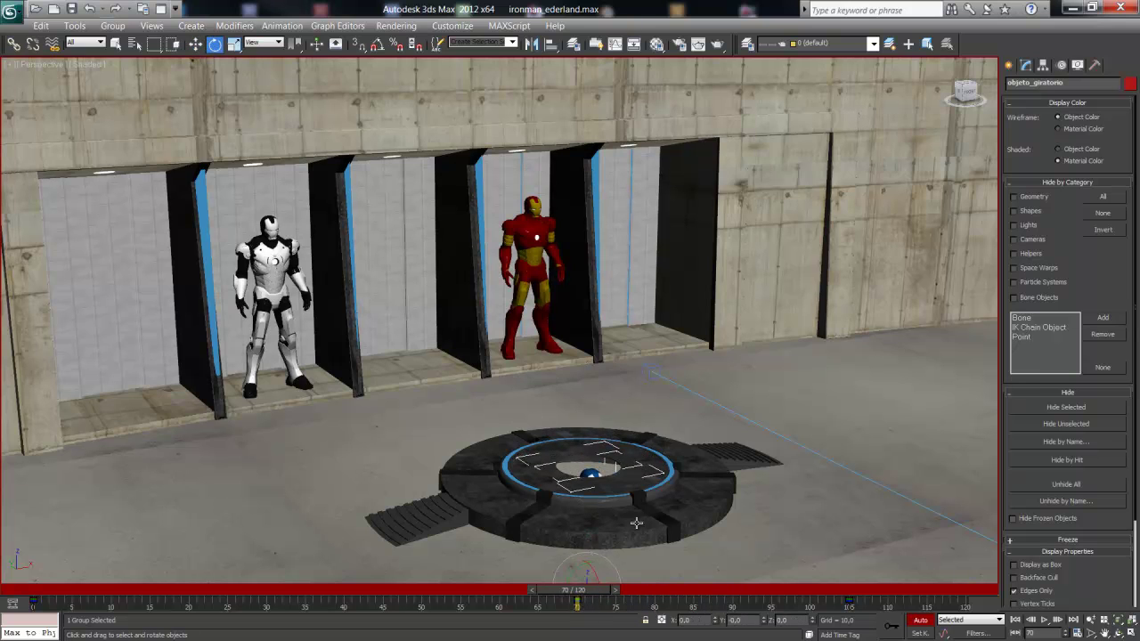
pyautogui.moveTo(635, 523); pyautogui.dragTo(648, 452, button='middle')
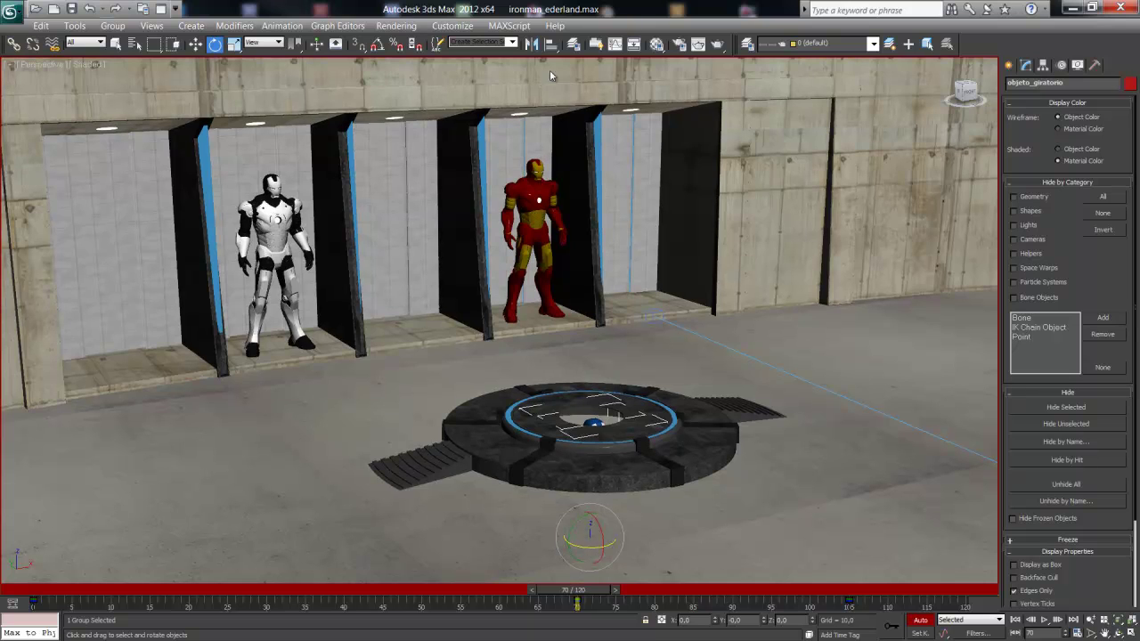
pyautogui.click(376, 44)
pyautogui.moveTo(591, 547)
pyautogui.mouseDown()
pyautogui.moveTo(467, 550)
pyautogui.moveTo(487, 556)
pyautogui.mouseUp()
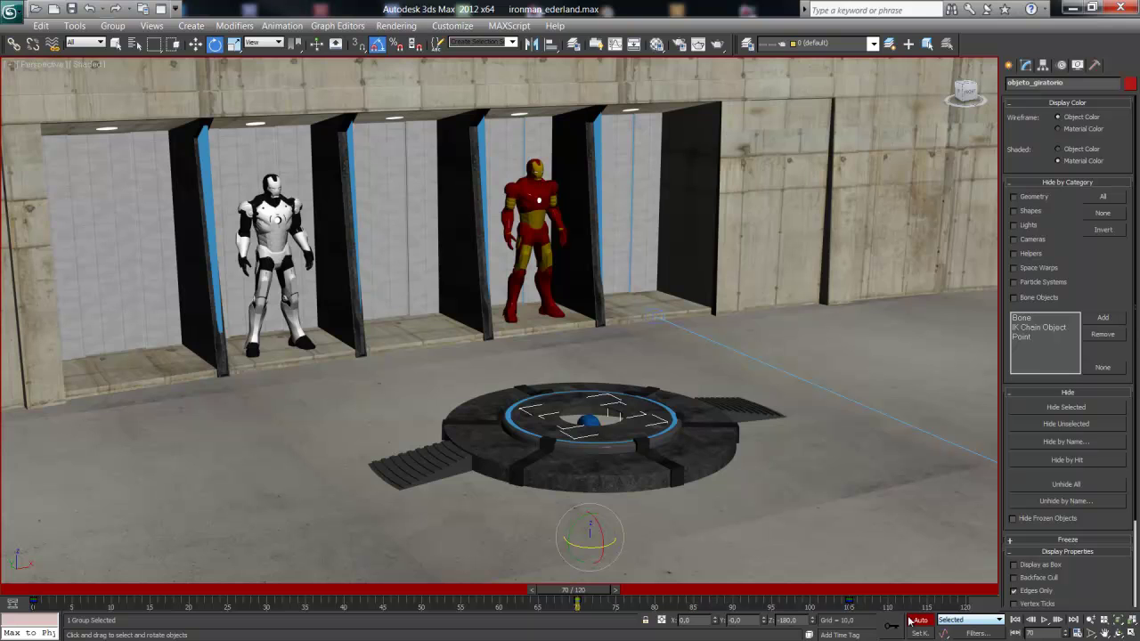
pyautogui.moveTo(564, 590)
pyautogui.mouseDown()
pyautogui.moveTo(832, 589)
pyautogui.moveTo(608, 589)
pyautogui.moveTo(871, 579)
pyautogui.moveTo(957, 590)
pyautogui.mouseUp()
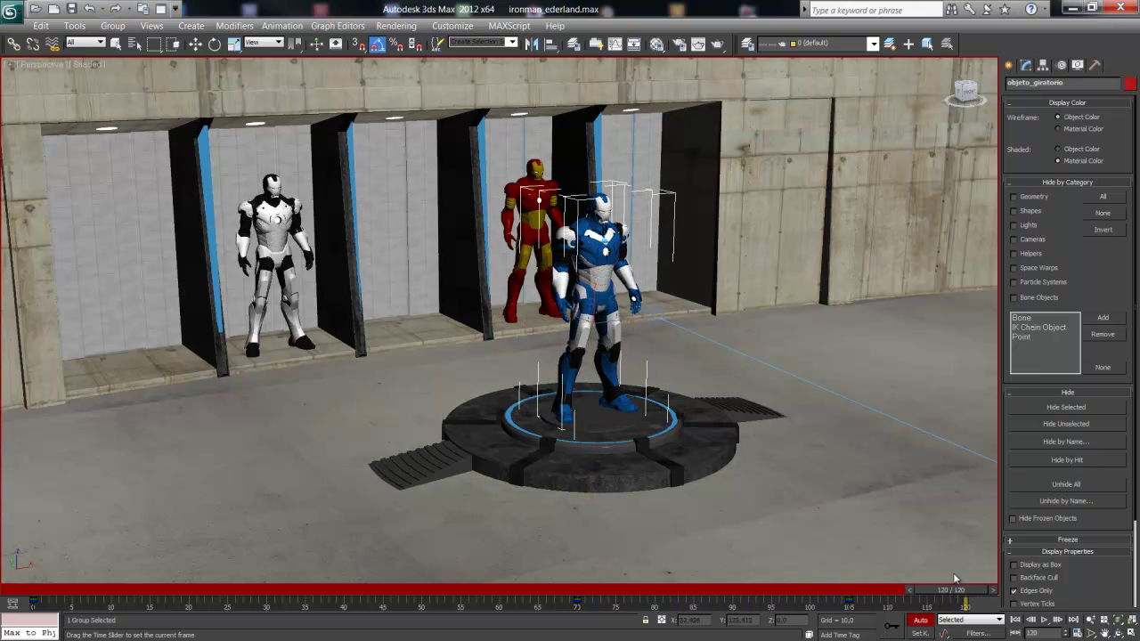
pyautogui.press('e')
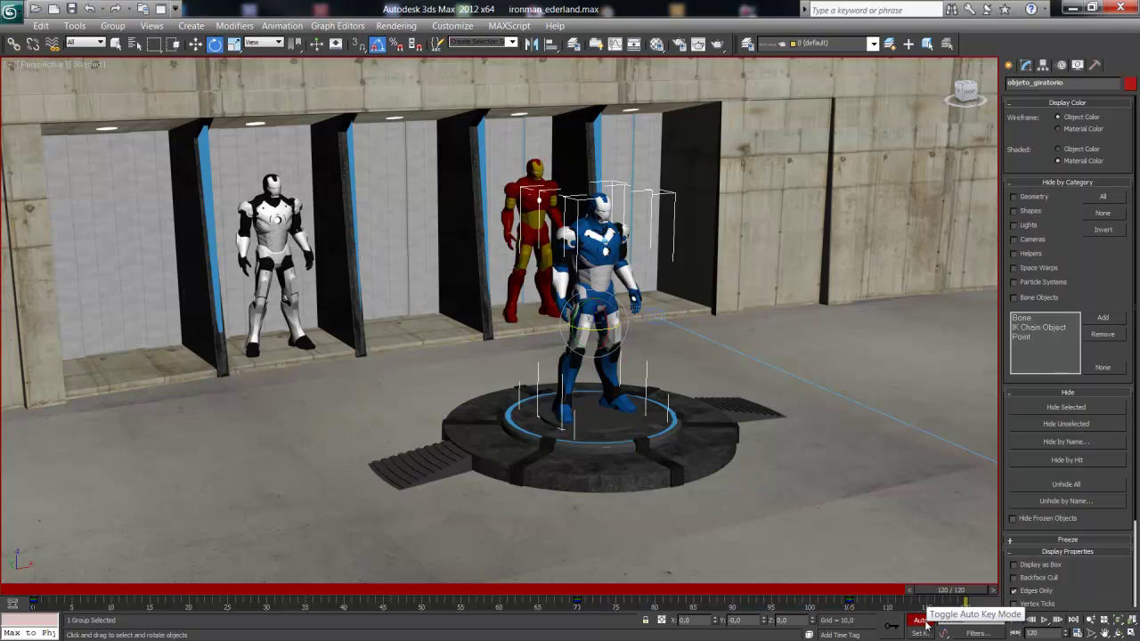
# - Turn off Auto Key, play back the animation, and return to frame 70
pyautogui.click(922, 620)
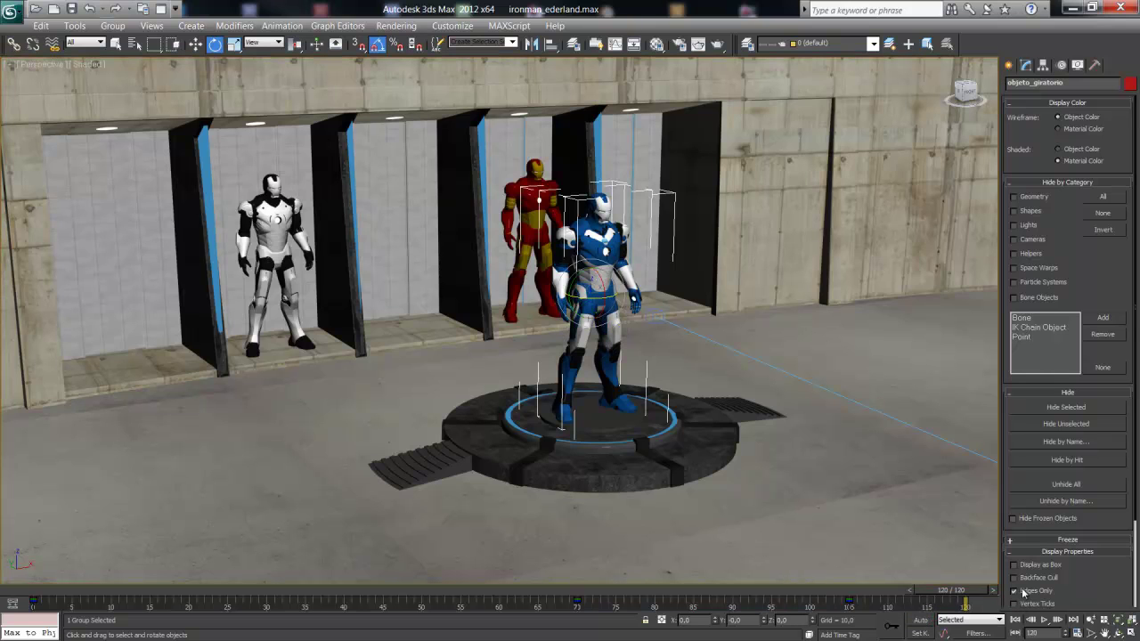
pyautogui.click(1050, 621)
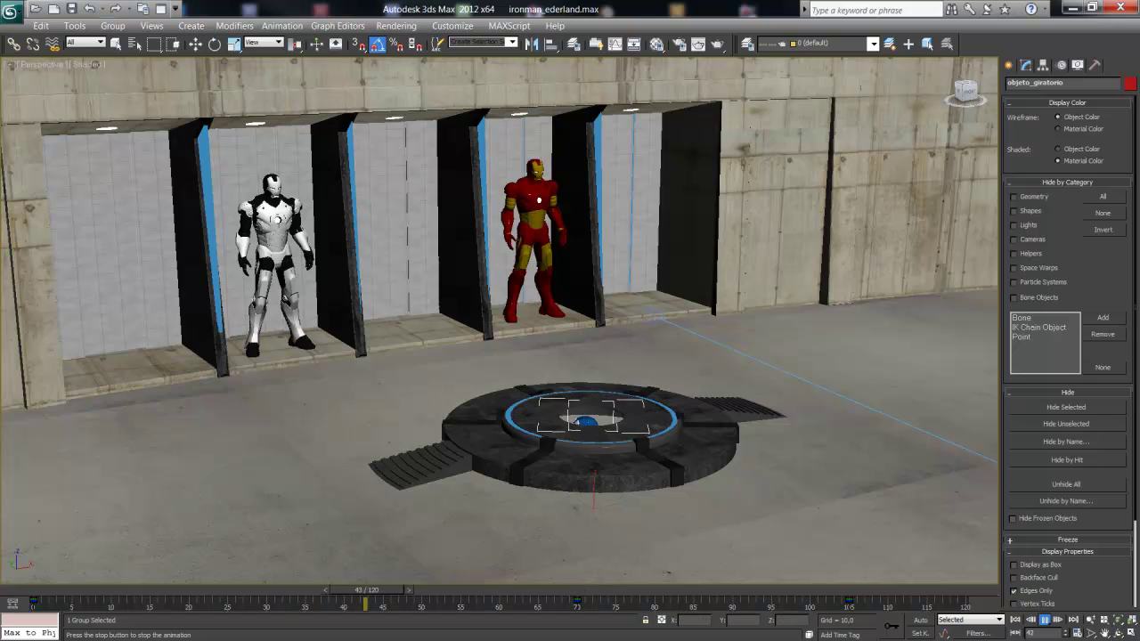
pyautogui.click(1044, 626)
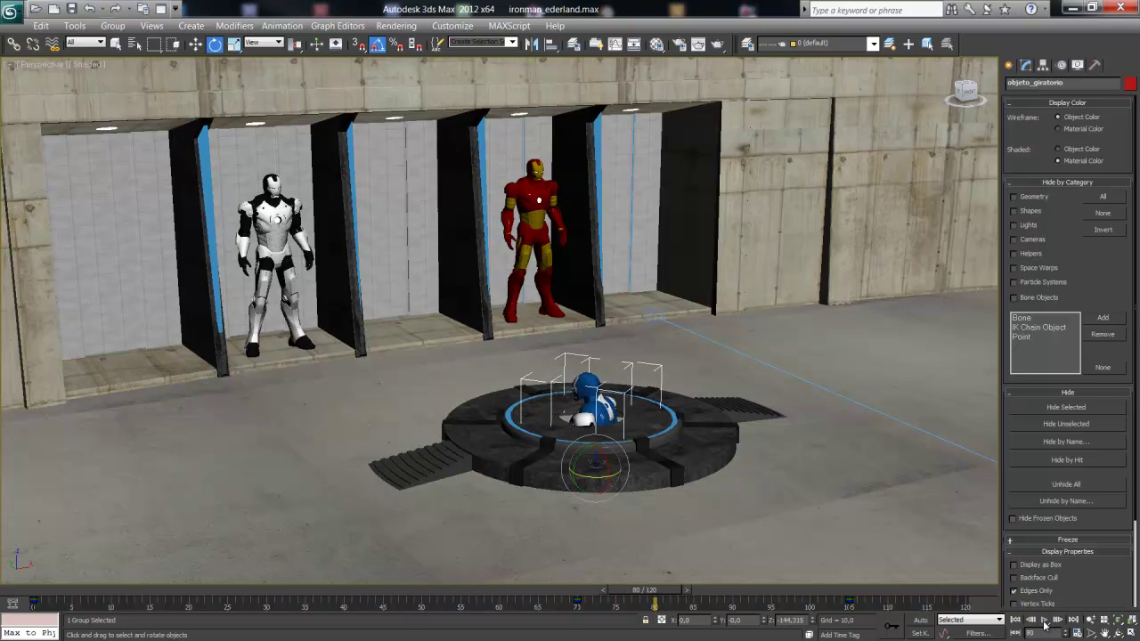
pyautogui.click(660, 590)
pyautogui.moveTo(608, 594); pyautogui.dragTo(558, 594)
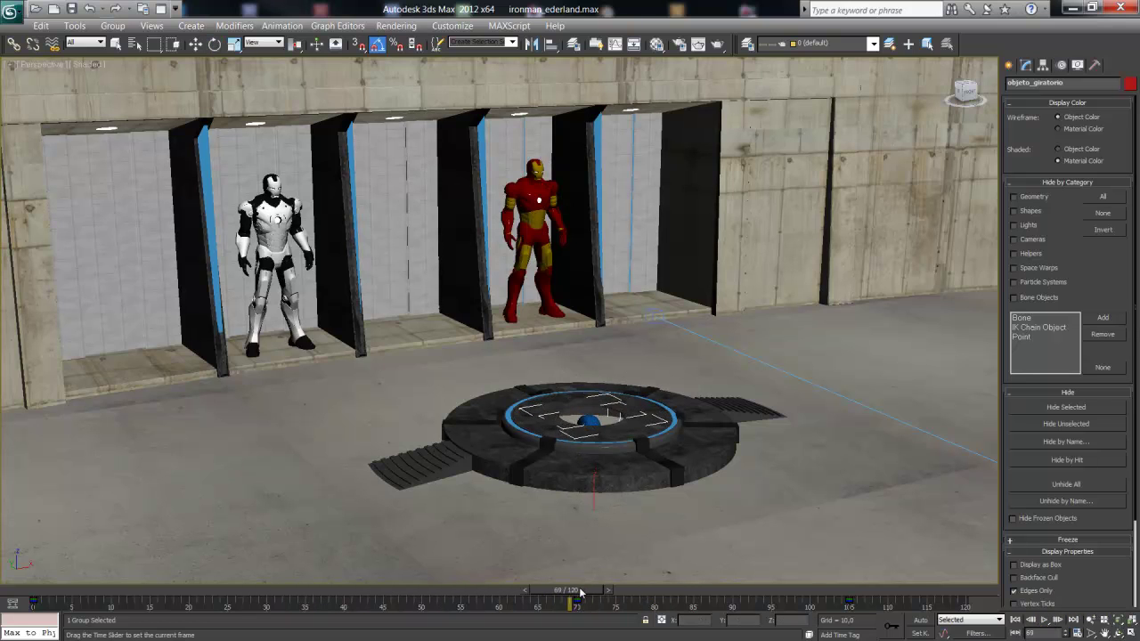
pyautogui.press('e')
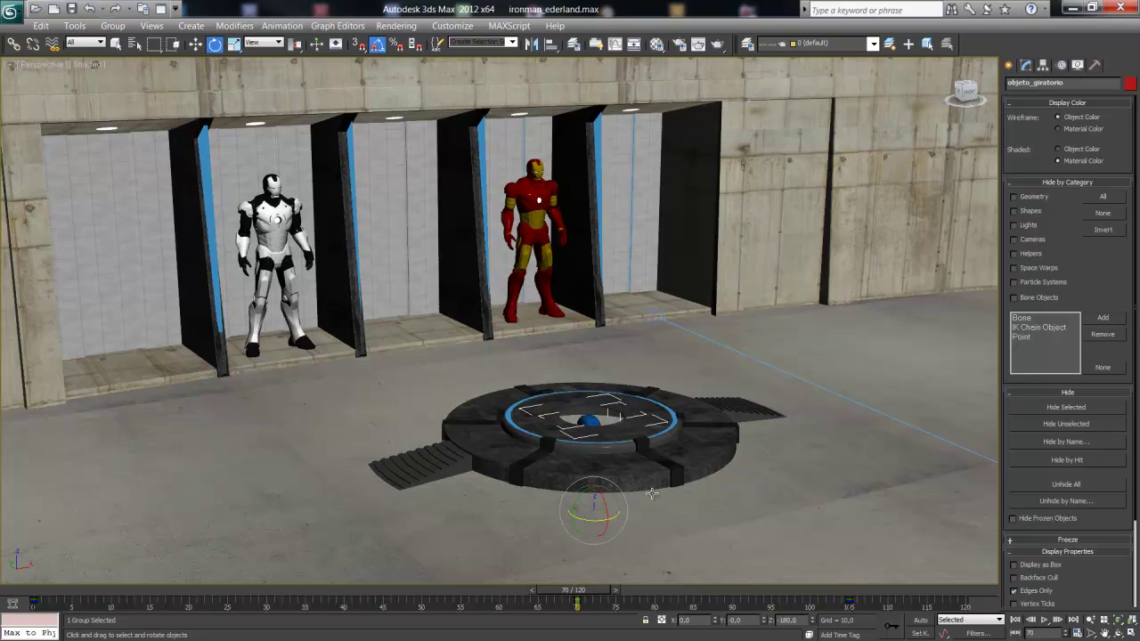
# - Select the diafragma at the platform centre and inspect its Tube parameters (64 sides, 1,142 height)
pyautogui.click(649, 401)
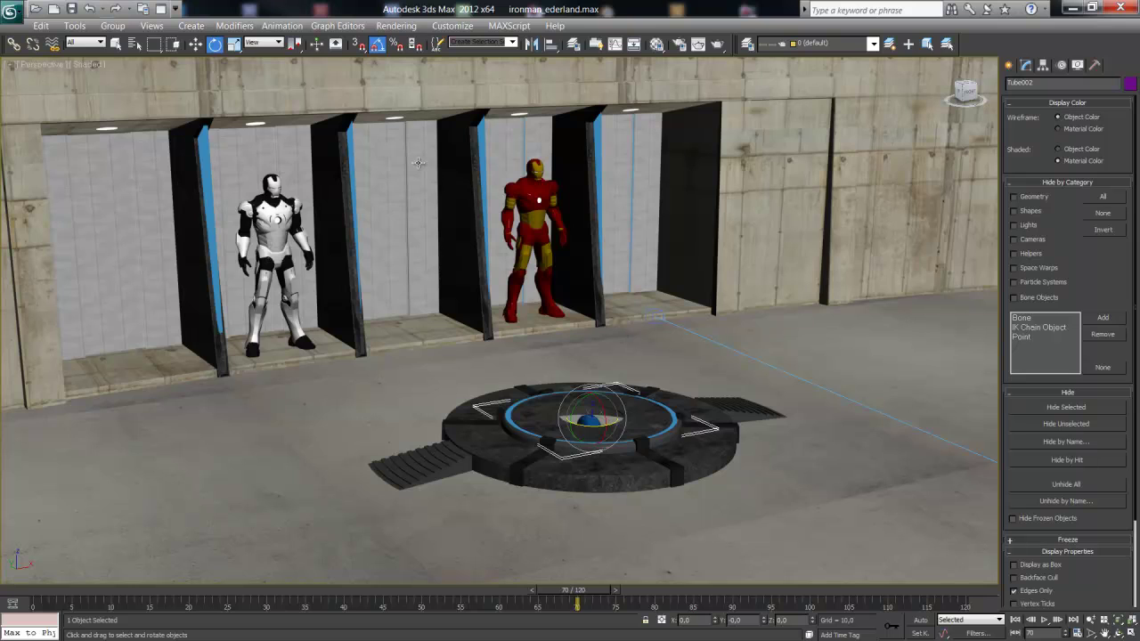
pyautogui.click(195, 44)
pyautogui.click(638, 428)
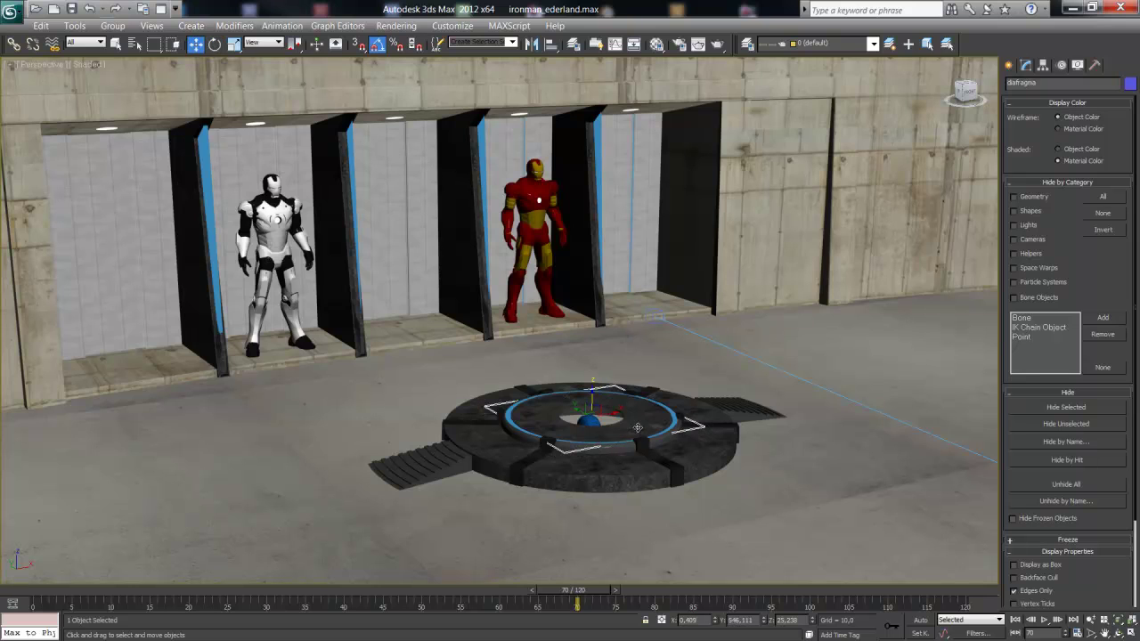
pyautogui.click(1025, 67)
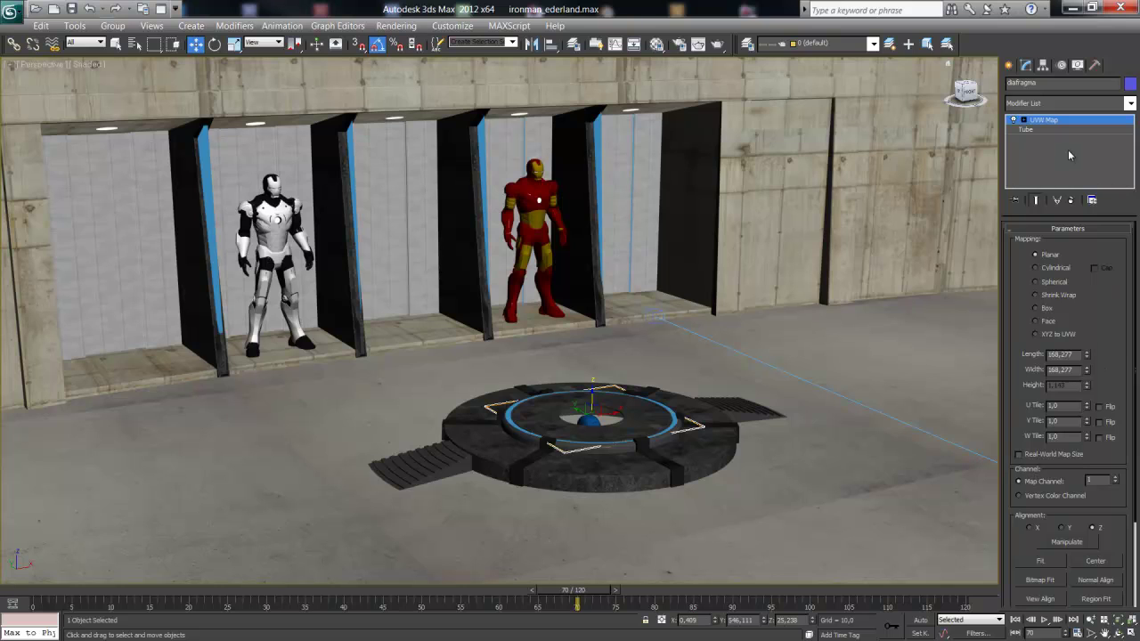
pyautogui.click(1026, 129)
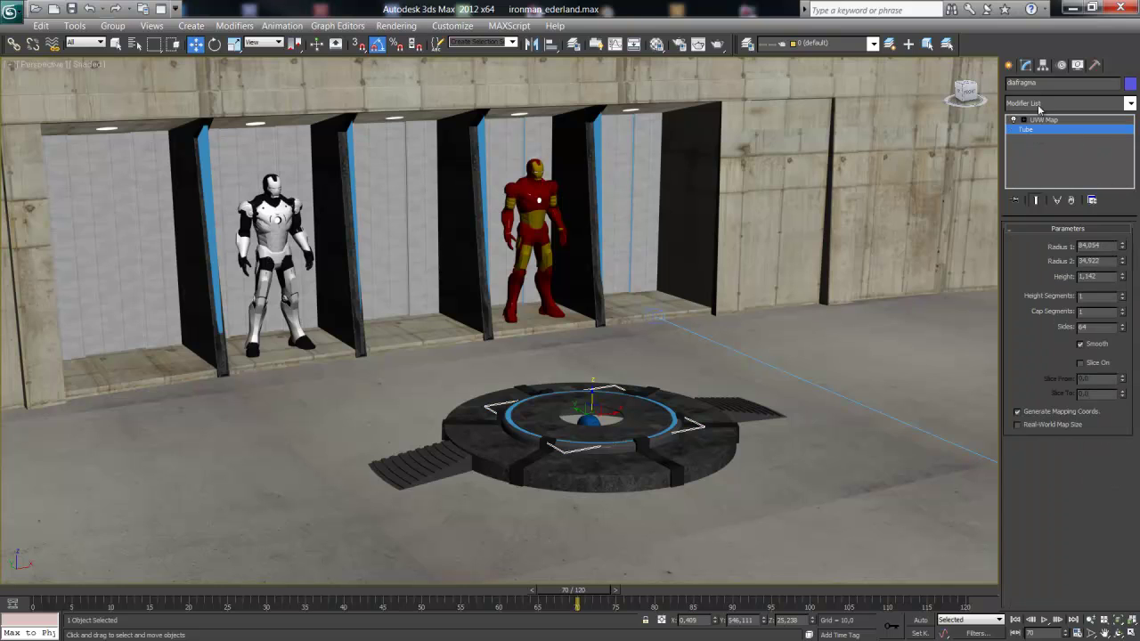
# - Switch the Create panel category to Compound Objects, then back to Standard Primitives
pyautogui.click(1007, 65)
pyautogui.click(1032, 107)
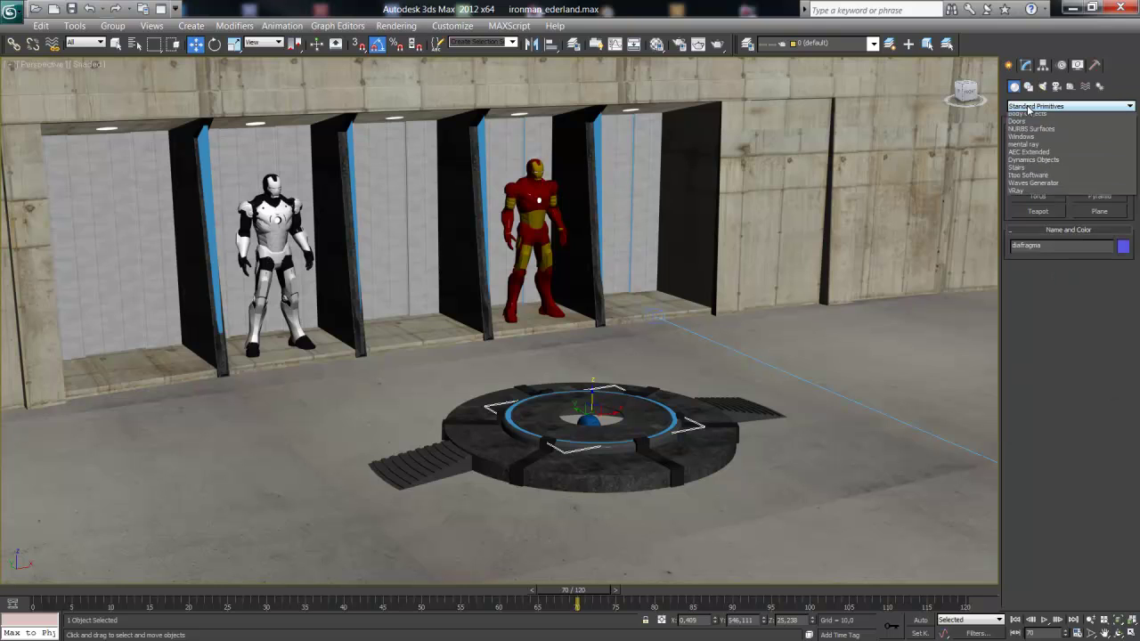
pyautogui.click(1030, 133)
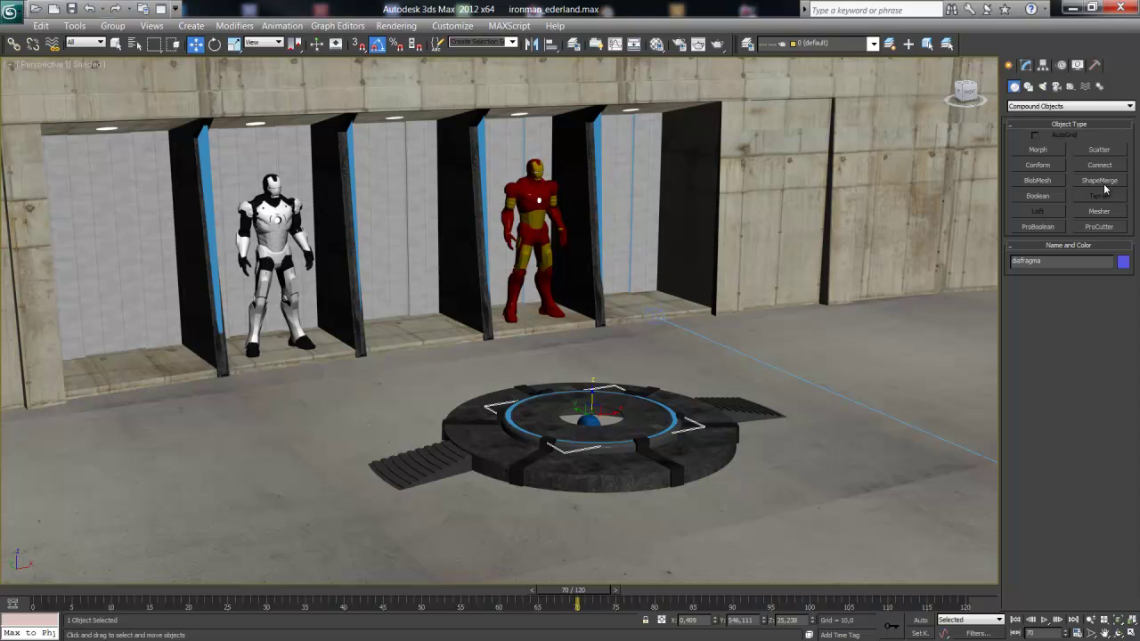
pyautogui.click(1061, 105)
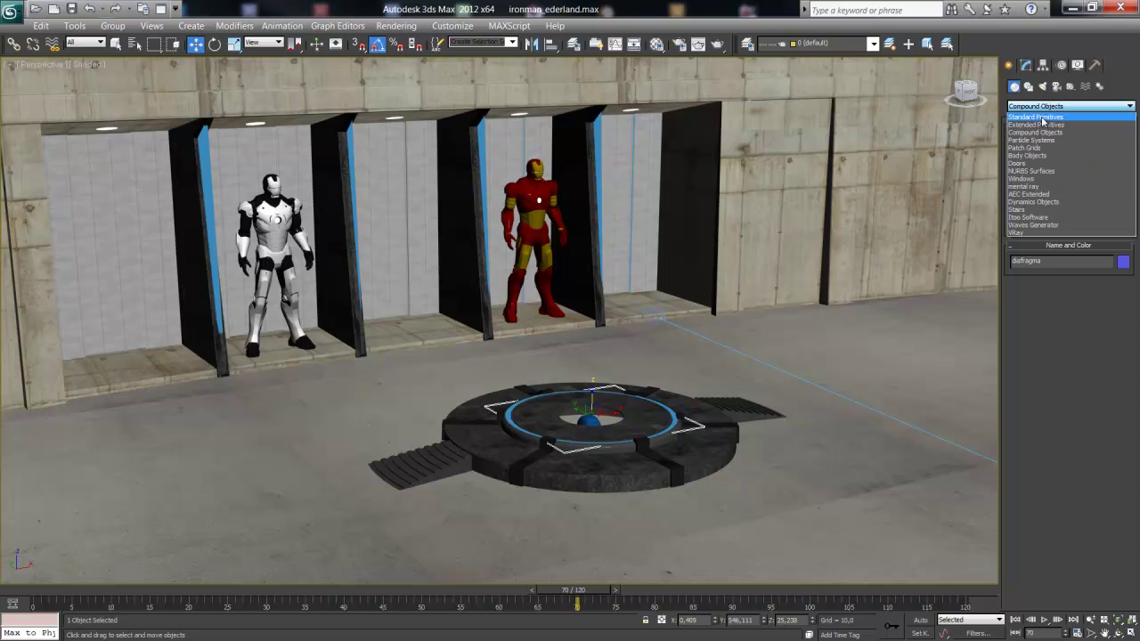
pyautogui.click(1055, 114)
pyautogui.click(1112, 184)
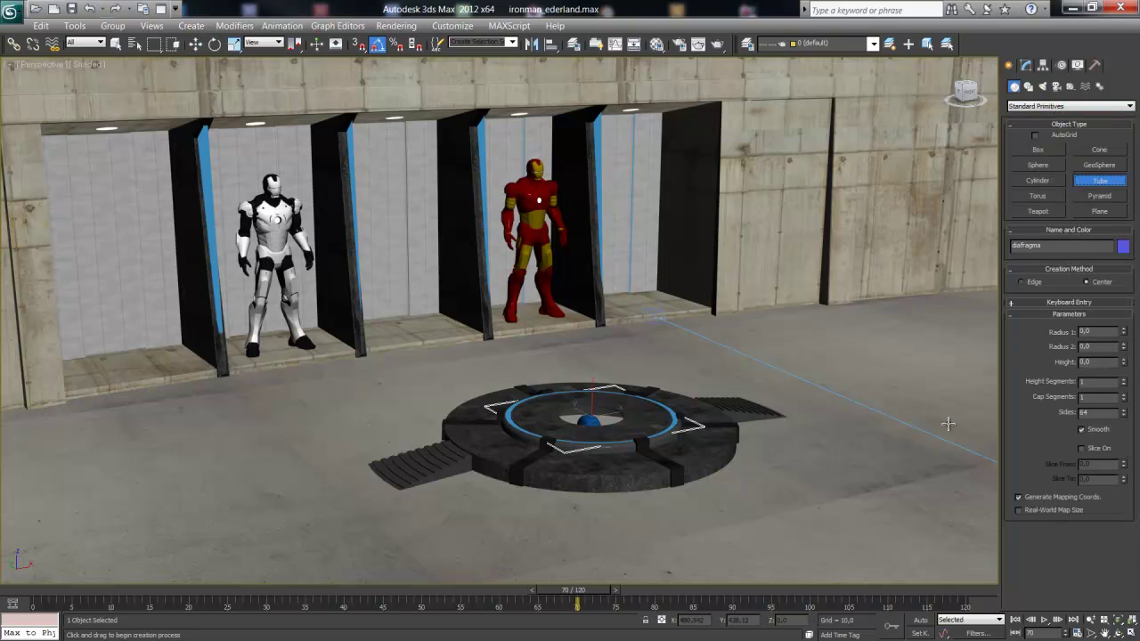
pyautogui.moveTo(849, 474); pyautogui.dragTo(944, 510)
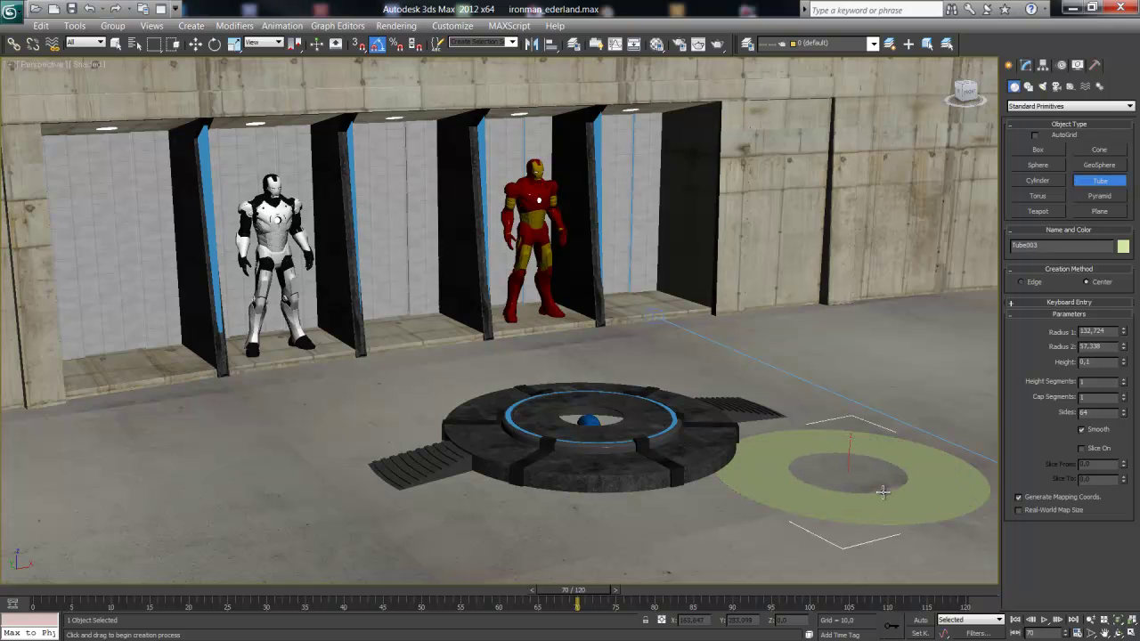
pyautogui.click(882, 492)
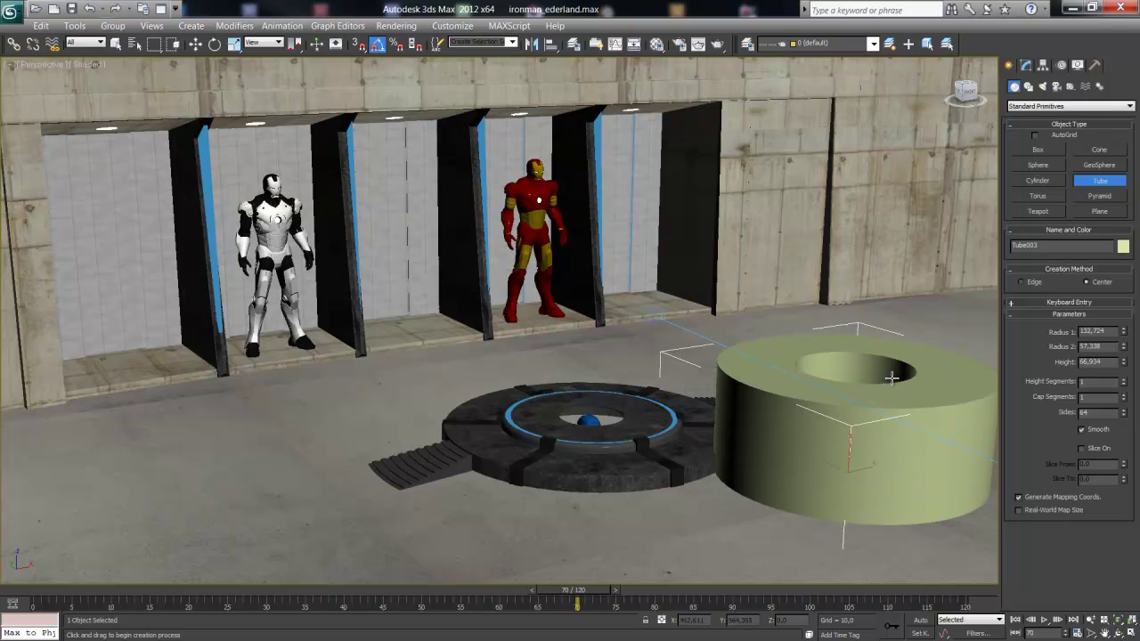
pyautogui.click(893, 378)
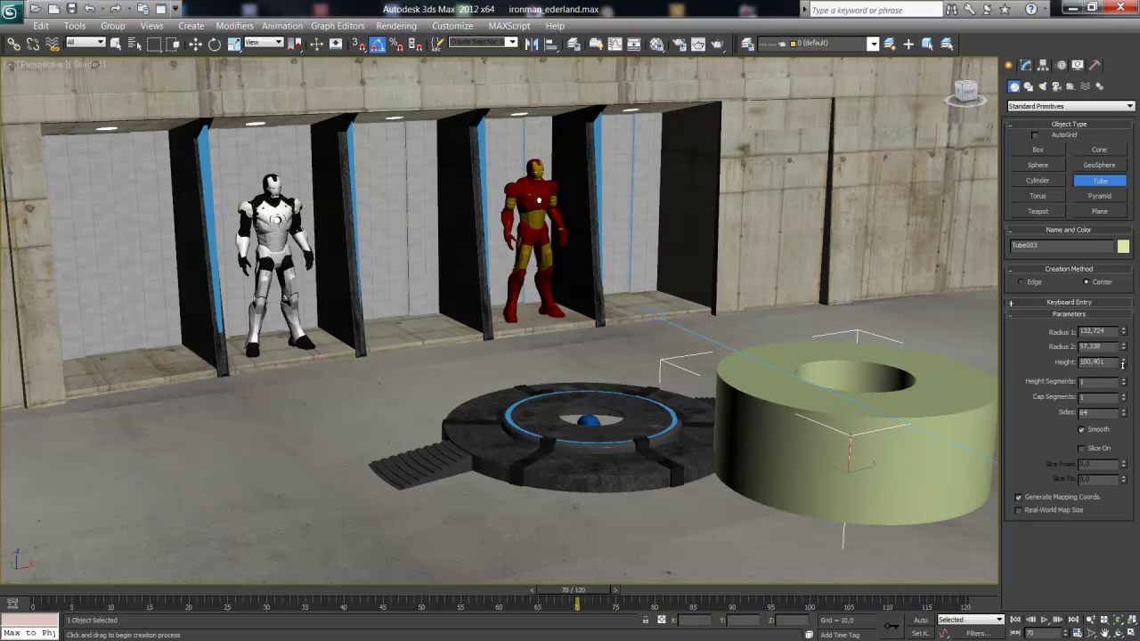
pyautogui.moveTo(1123, 362); pyautogui.dragTo(1122, 362)
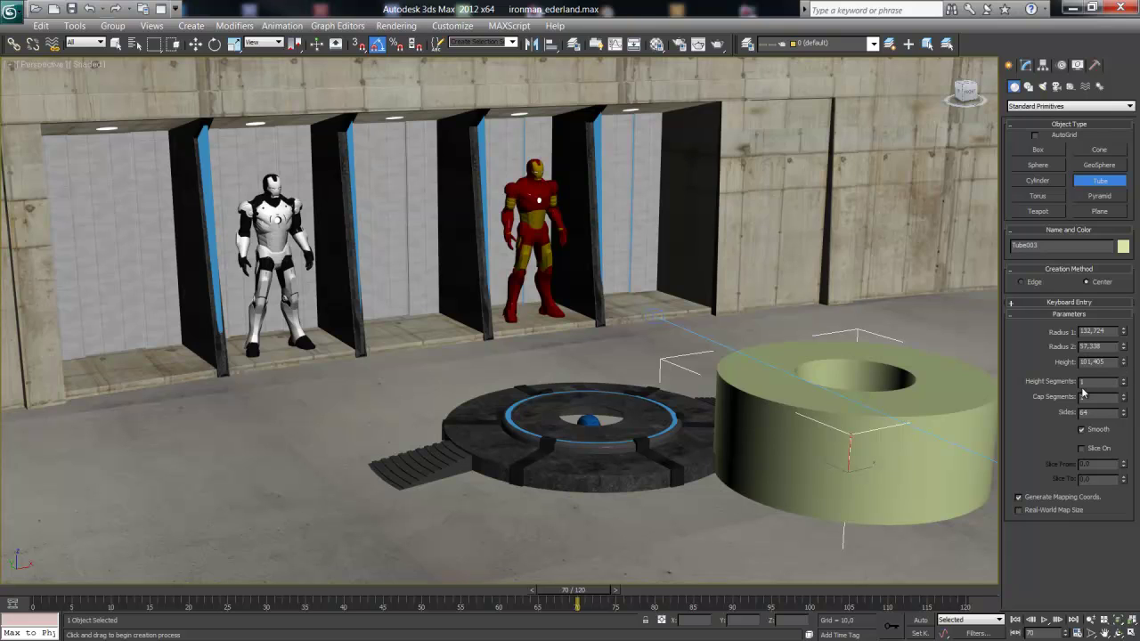
pyautogui.hotkey('ctrl', 'z')
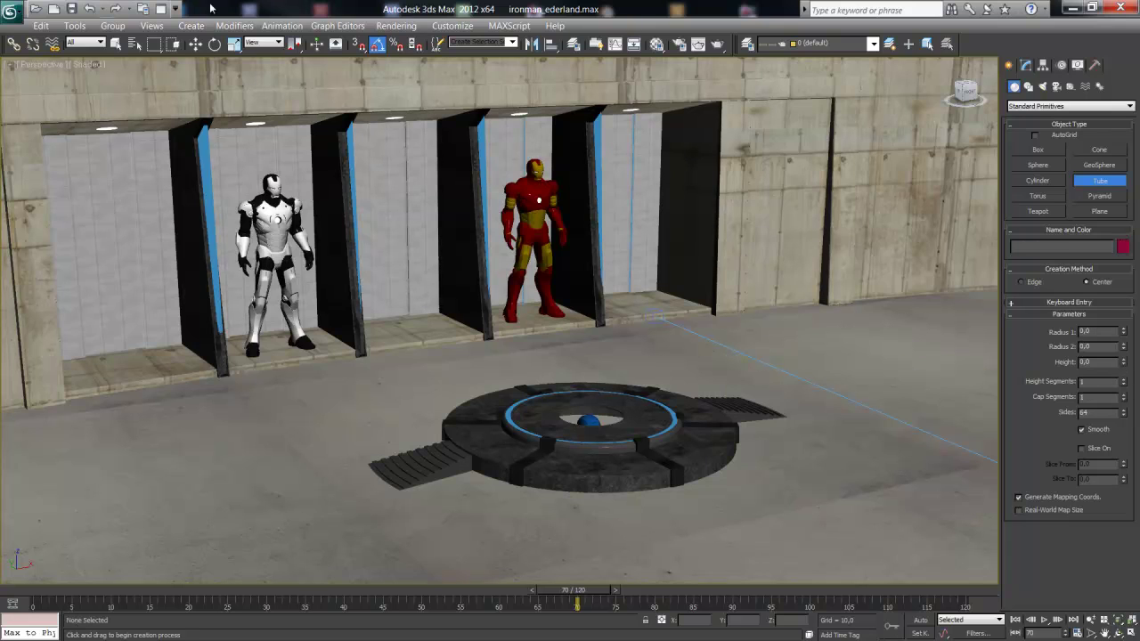
pyautogui.click(195, 43)
# - Select the diafragma and set its Tube inner radius (Radius 2) to 0
pyautogui.click(631, 423)
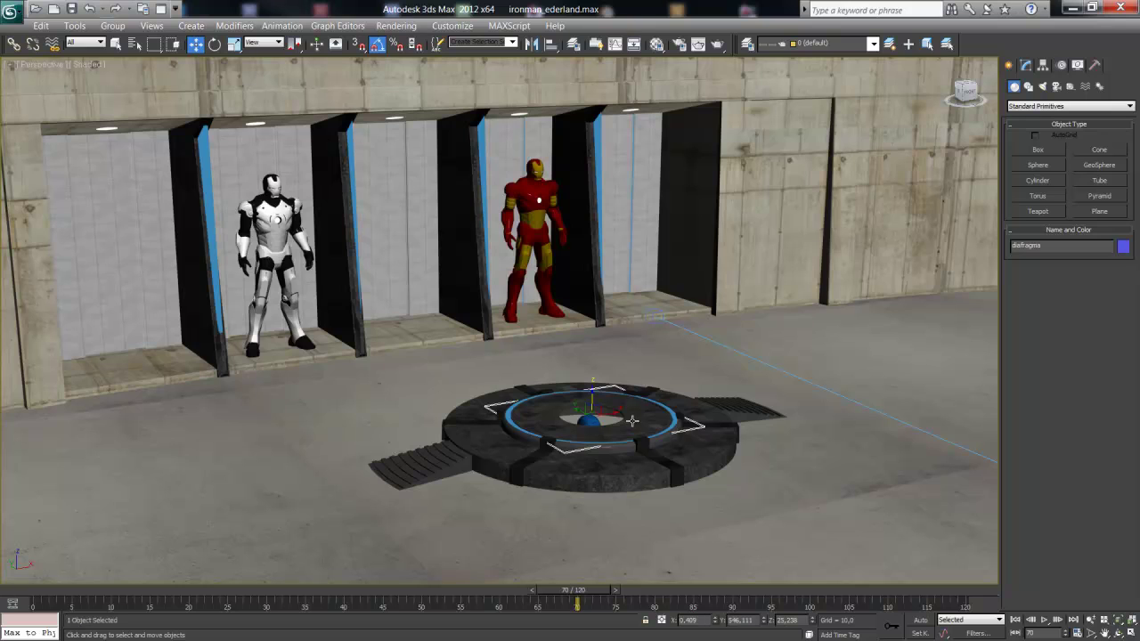
pyautogui.moveTo(596, 596); pyautogui.dragTo(543, 596)
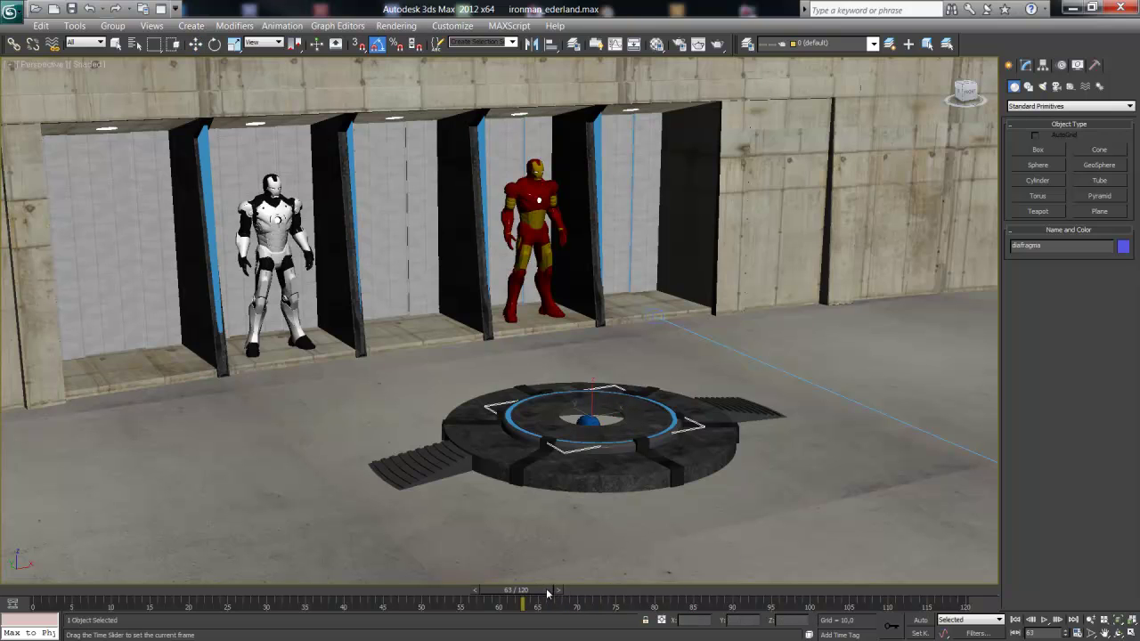
pyautogui.click(1025, 65)
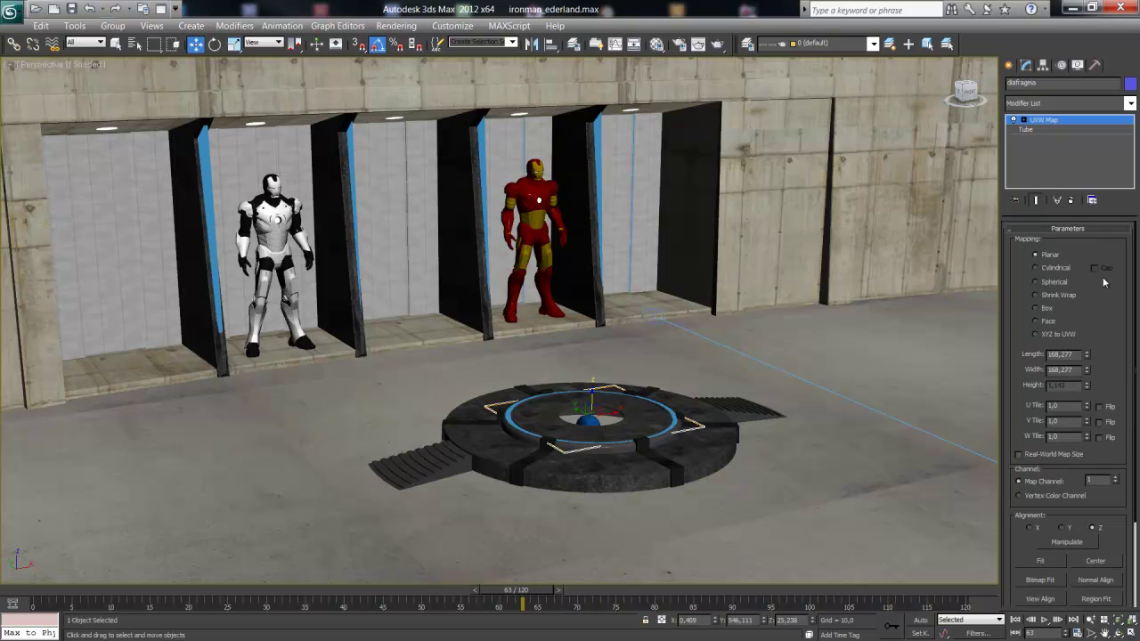
pyautogui.click(1033, 129)
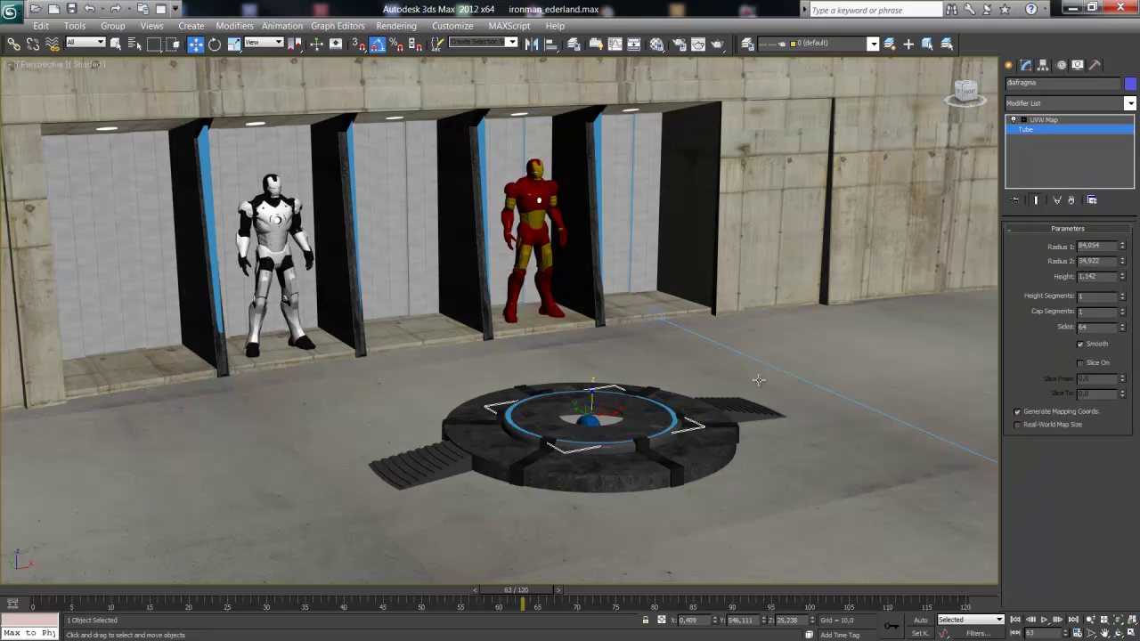
pyautogui.moveTo(1125, 261); pyautogui.dragTo(1109, 312)
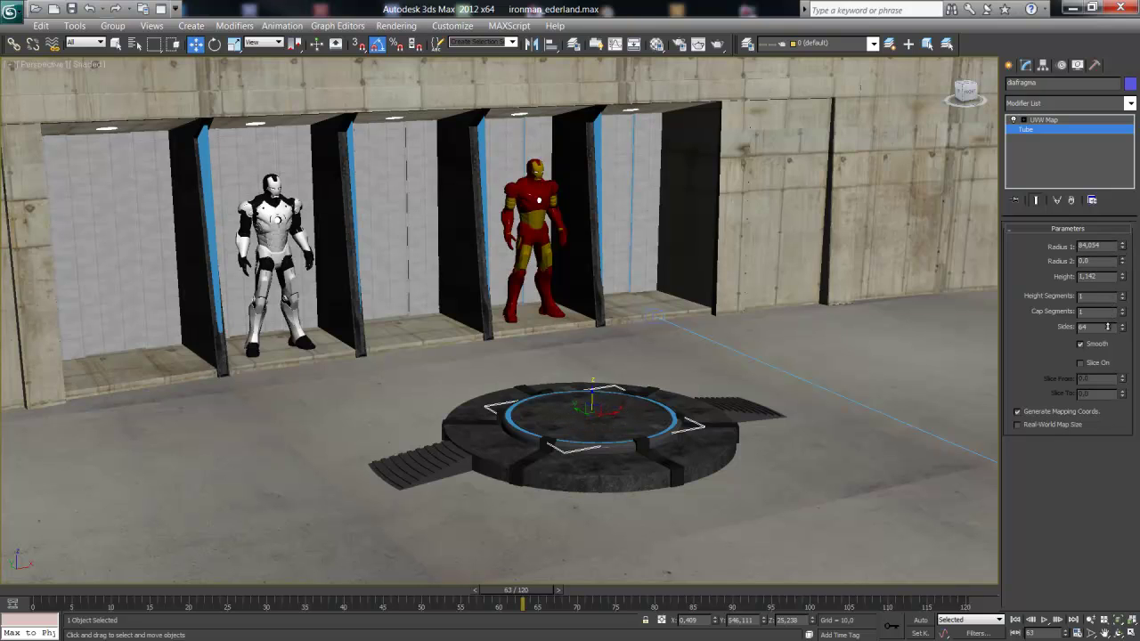
# - Turn on Auto Key and return the timeline to frame 0
pyautogui.click(919, 619)
pyautogui.moveTo(523, 591); pyautogui.dragTo(36, 589)
pyautogui.press('w')
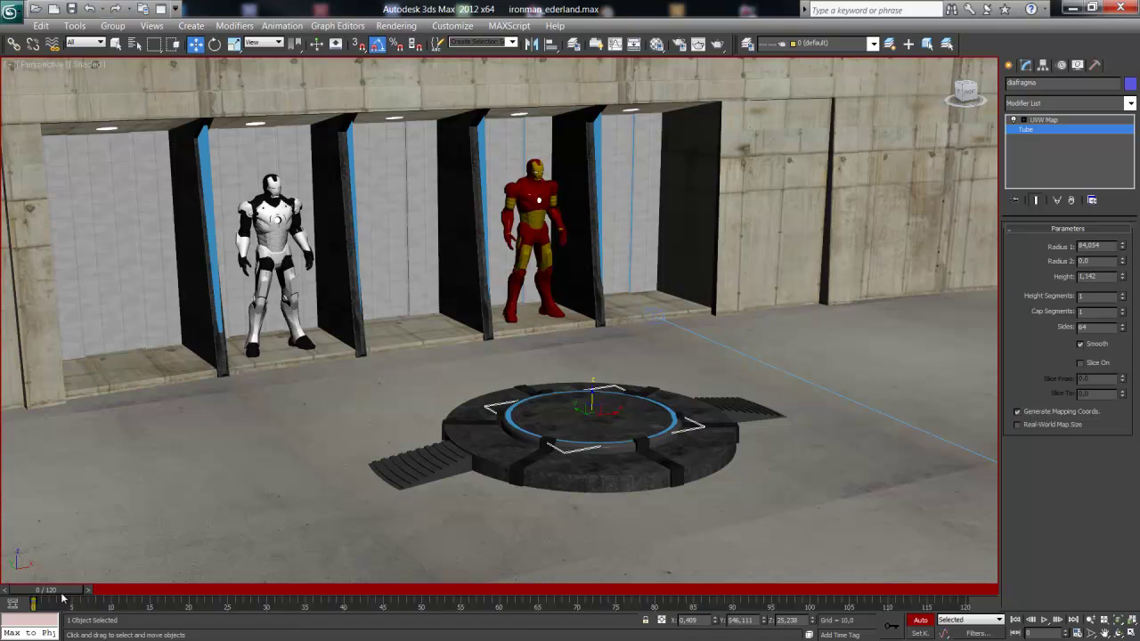
# - At frame 78, widen the diafragma's inner radius to about 56.92 and scrub to preview the opening
pyautogui.moveTo(62, 591); pyautogui.dragTo(632, 592)
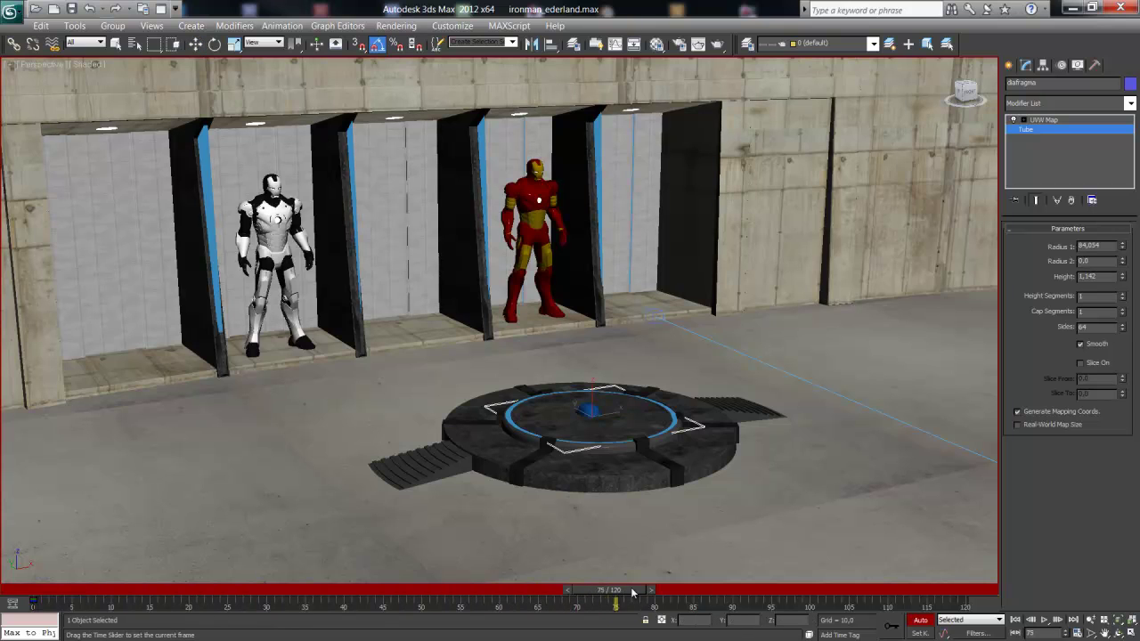
pyautogui.moveTo(632, 592); pyautogui.dragTo(589, 592)
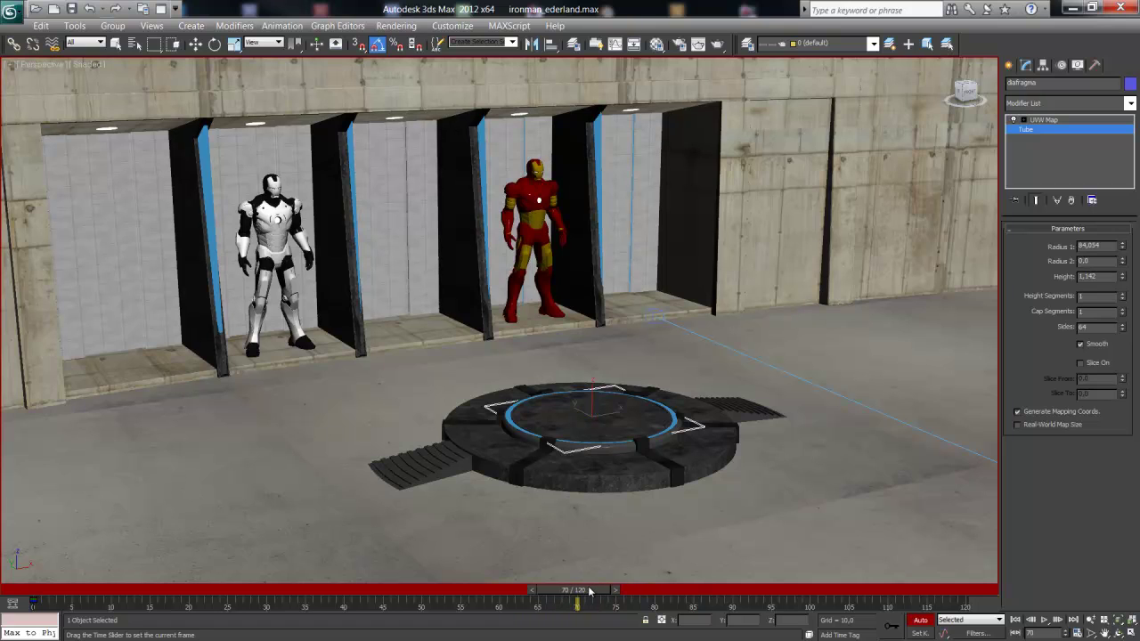
pyautogui.press('w')
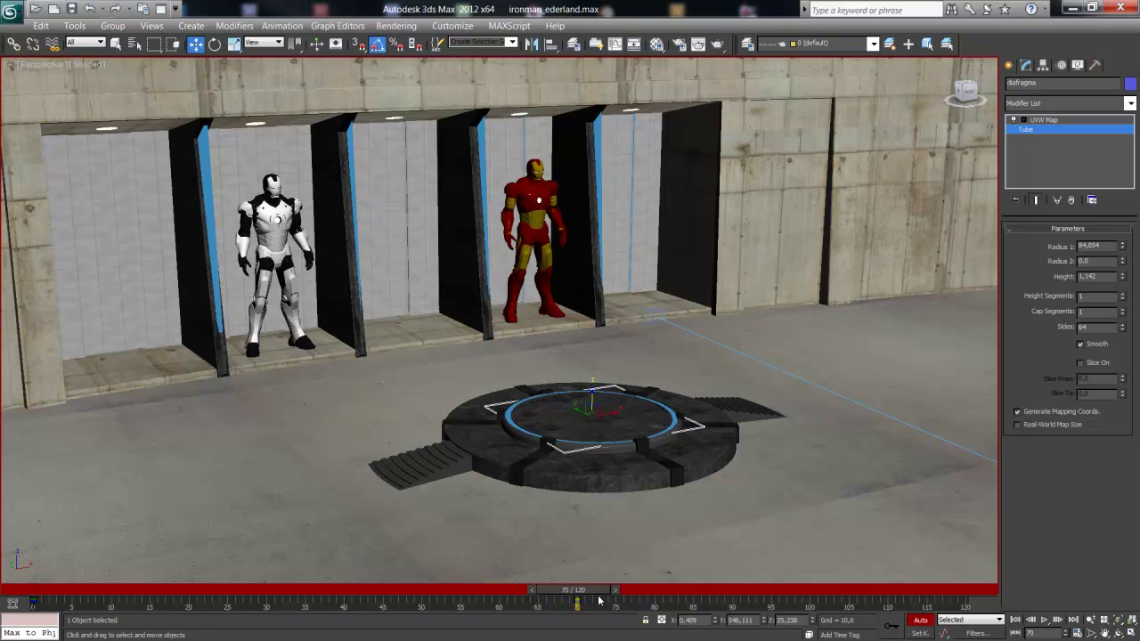
pyautogui.moveTo(591, 592); pyautogui.dragTo(677, 592)
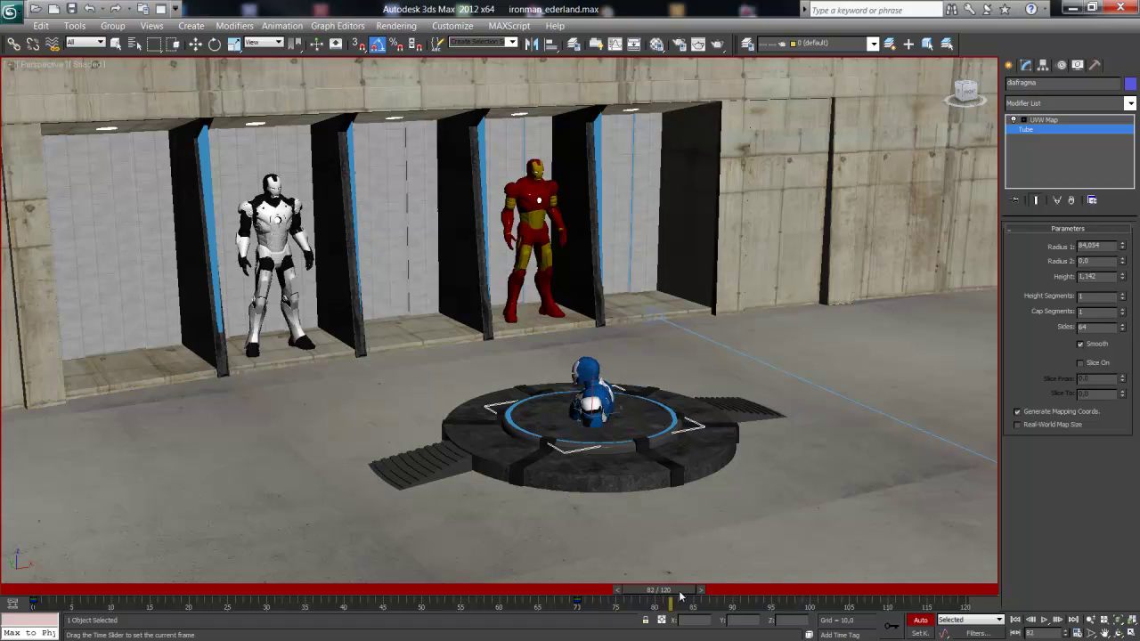
pyautogui.moveTo(674, 599); pyautogui.dragTo(655, 602)
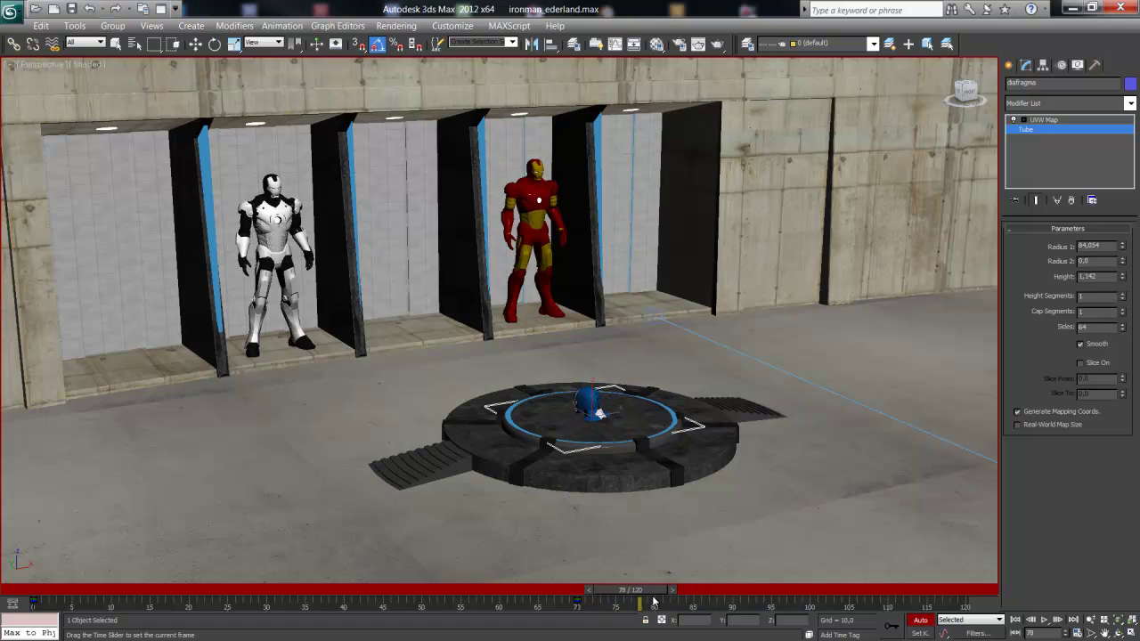
pyautogui.press('w')
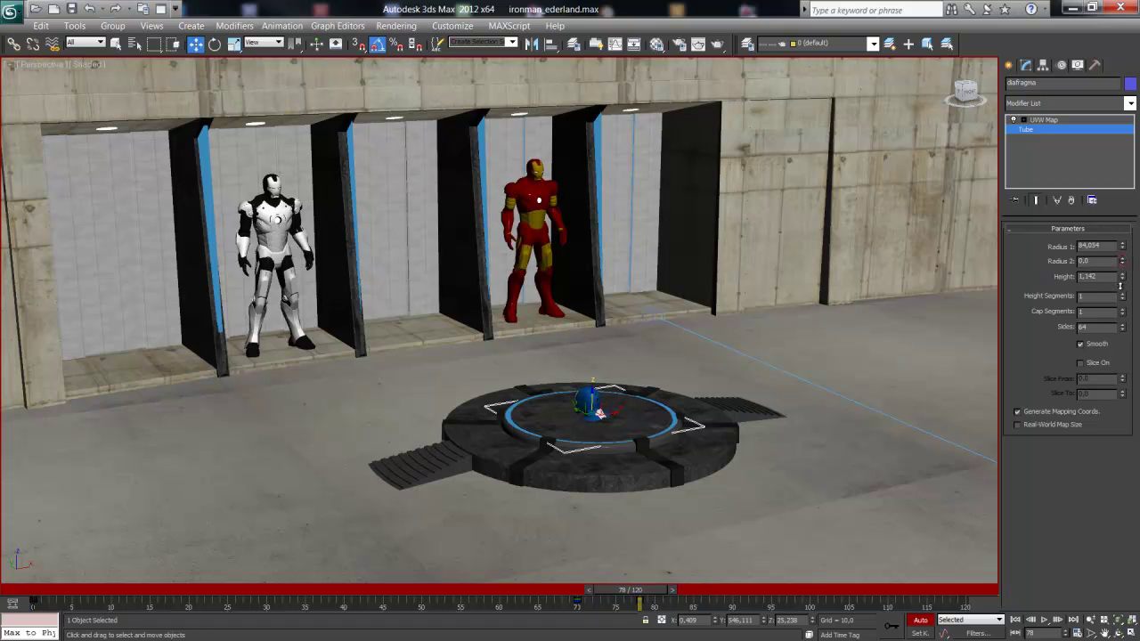
pyautogui.moveTo(1121, 259); pyautogui.dragTo(1120, 246)
pyautogui.moveTo(1121, 261); pyautogui.dragTo(1111, 191)
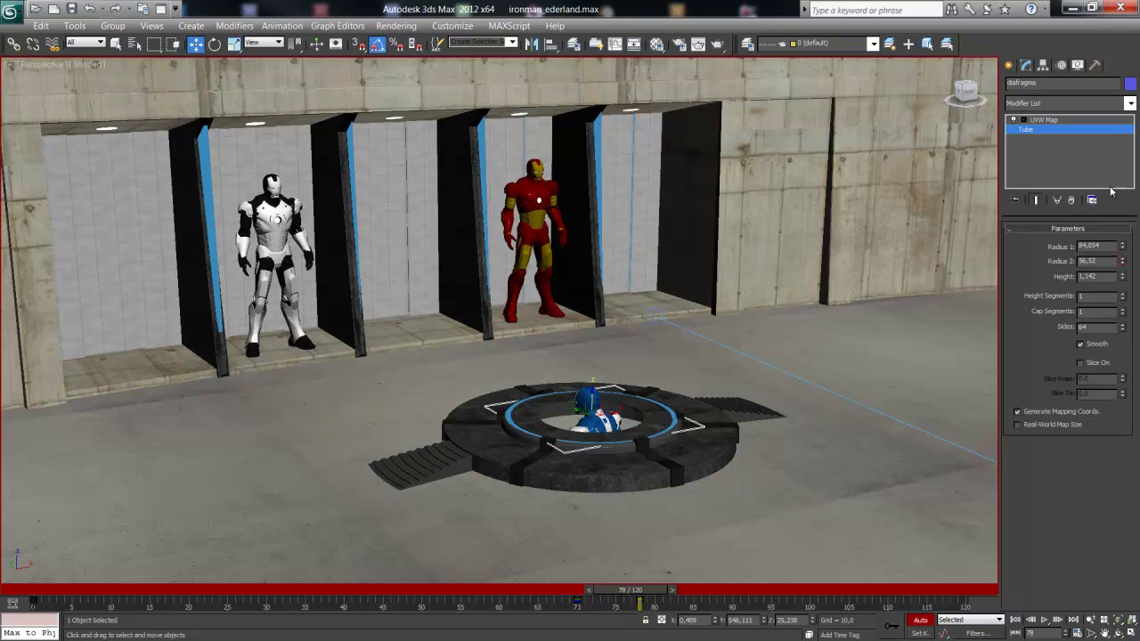
pyautogui.moveTo(632, 593)
pyautogui.mouseDown()
pyautogui.moveTo(841, 589)
pyautogui.moveTo(258, 590)
pyautogui.moveTo(115, 560)
pyautogui.moveTo(380, 575)
pyautogui.moveTo(43, 561)
pyautogui.mouseUp()
# - Key the diafragma's inner radius back to 0 at frame 70, check frames 67–80, and save ironman_ederland.max
pyautogui.press('w')
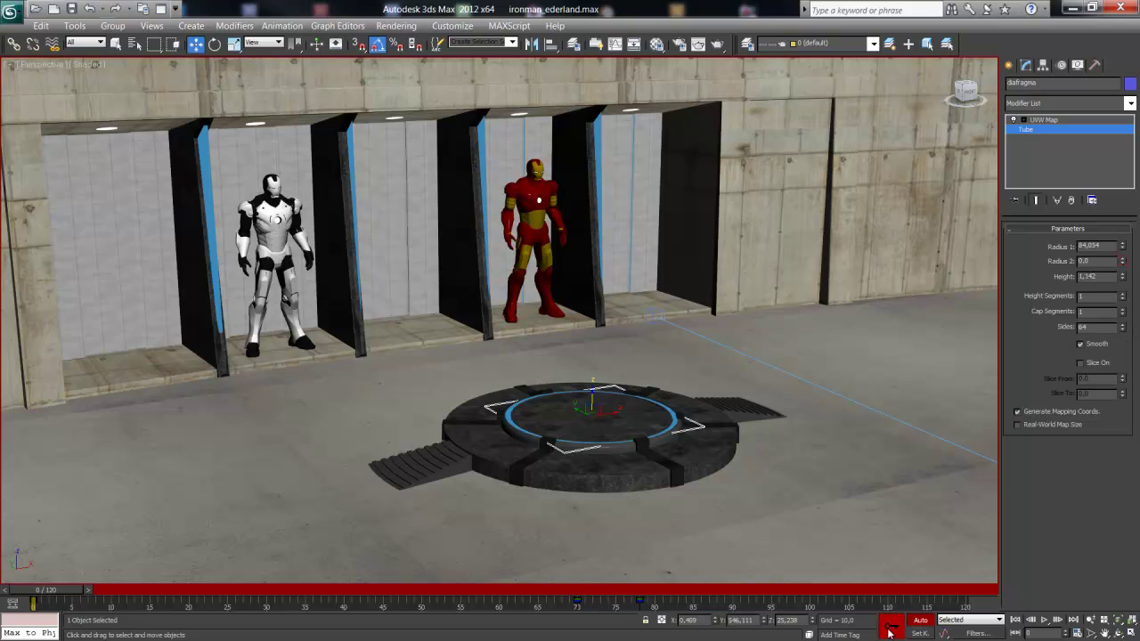
pyautogui.moveTo(42, 592); pyautogui.dragTo(573, 591)
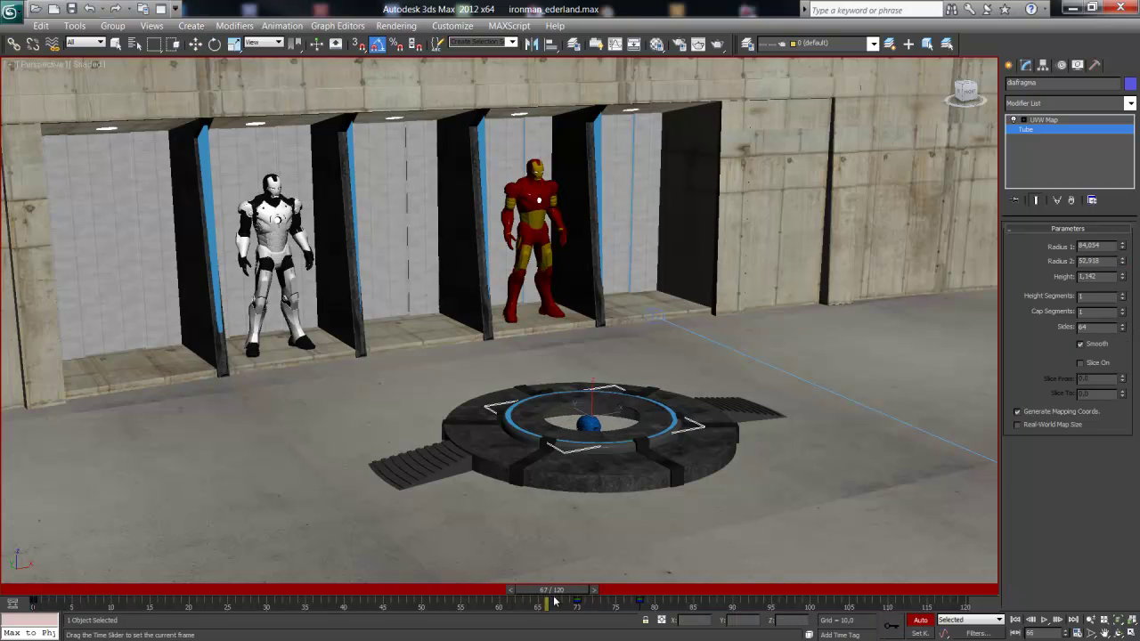
pyautogui.rightClick(1123, 263)
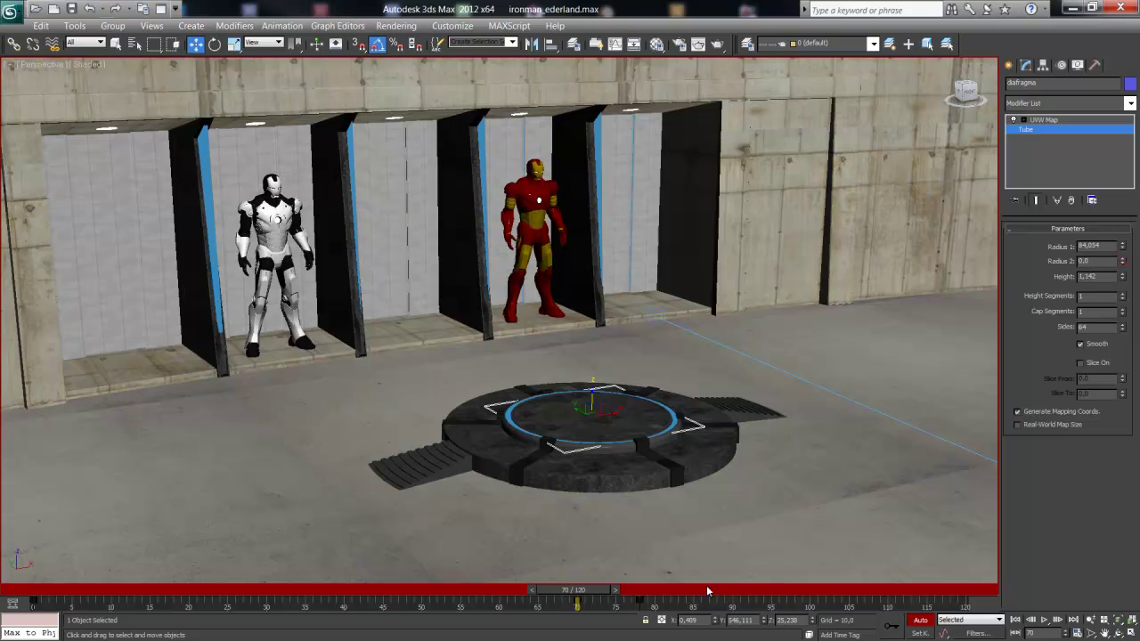
pyautogui.press('q')
pyautogui.moveTo(559, 594); pyautogui.dragTo(629, 591)
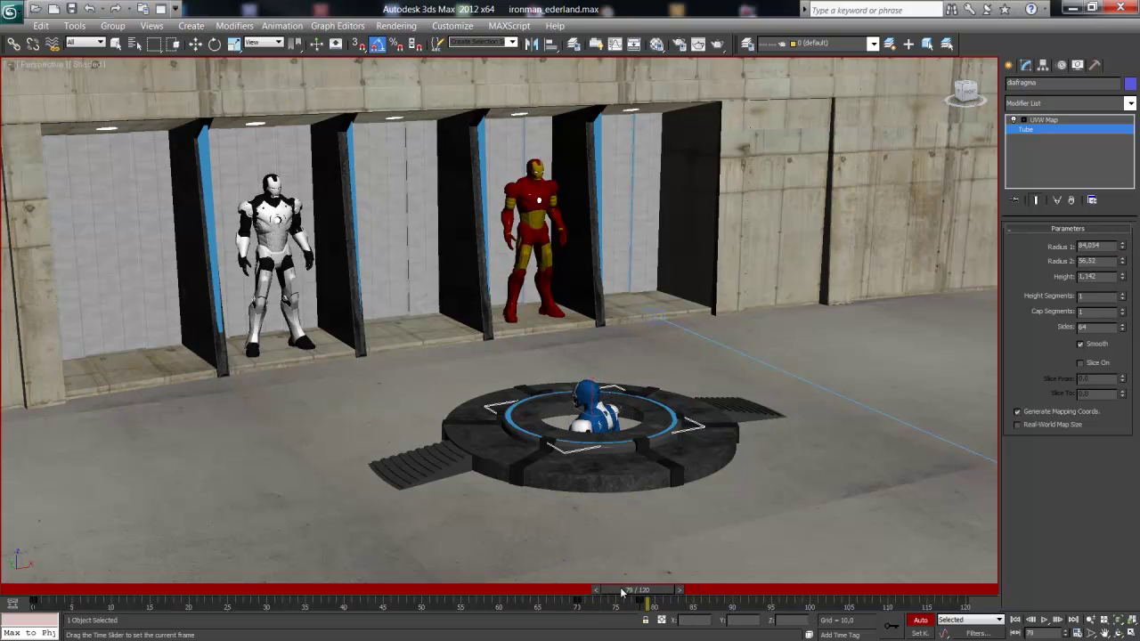
pyautogui.moveTo(627, 592)
pyautogui.mouseDown()
pyautogui.moveTo(535, 595)
pyautogui.moveTo(670, 552)
pyautogui.moveTo(847, 539)
pyautogui.moveTo(575, 544)
pyautogui.moveTo(895, 544)
pyautogui.mouseUp()
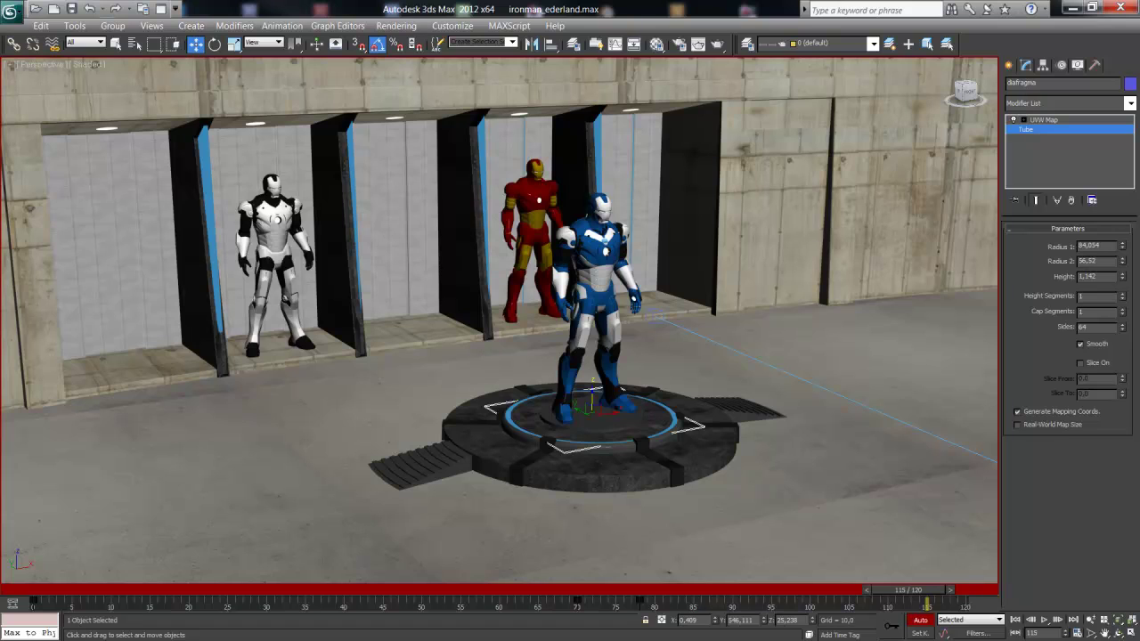
pyautogui.hotkey('ctrl', 's')
# - Turn off Auto Key and save the scene as ironman_ederland_2.max
pyautogui.click(918, 619)
pyautogui.click(11, 12)
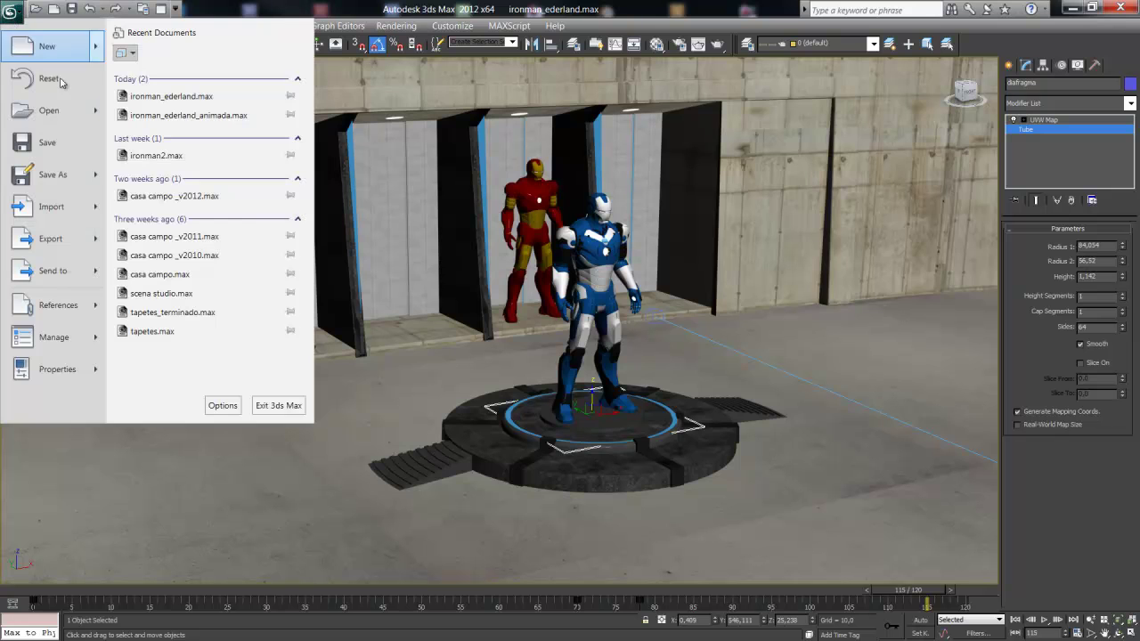
pyautogui.click(76, 162)
pyautogui.click(129, 469)
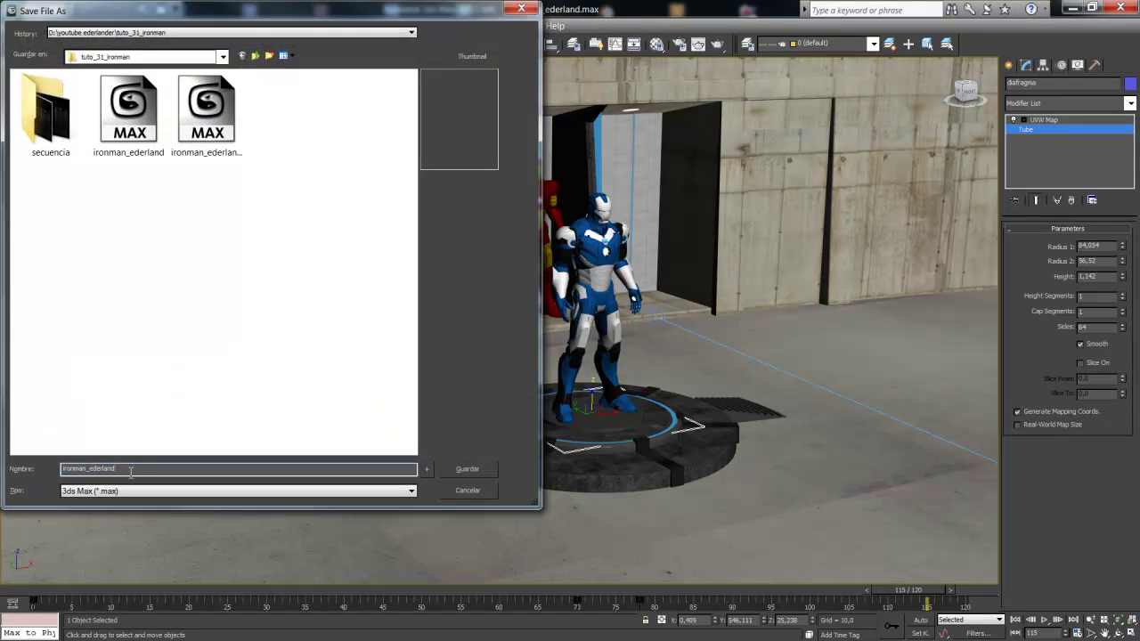
pyautogui.doubleClick(122, 463)
pyautogui.press('Return')
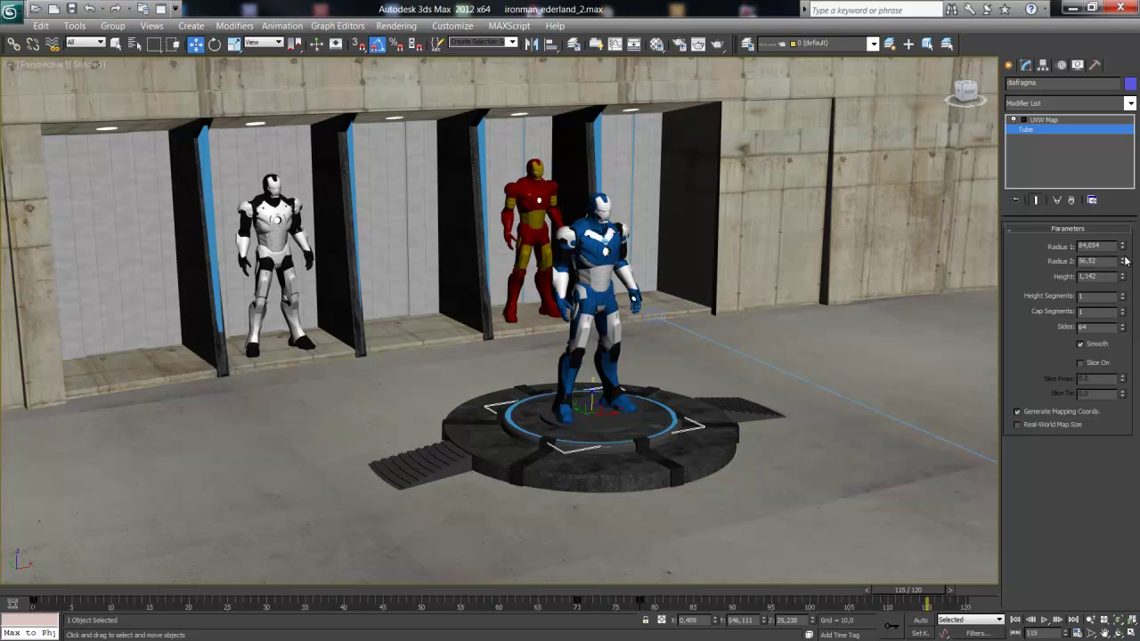
# - Choose VRayLight from the VRay lights category
pyautogui.click(1009, 66)
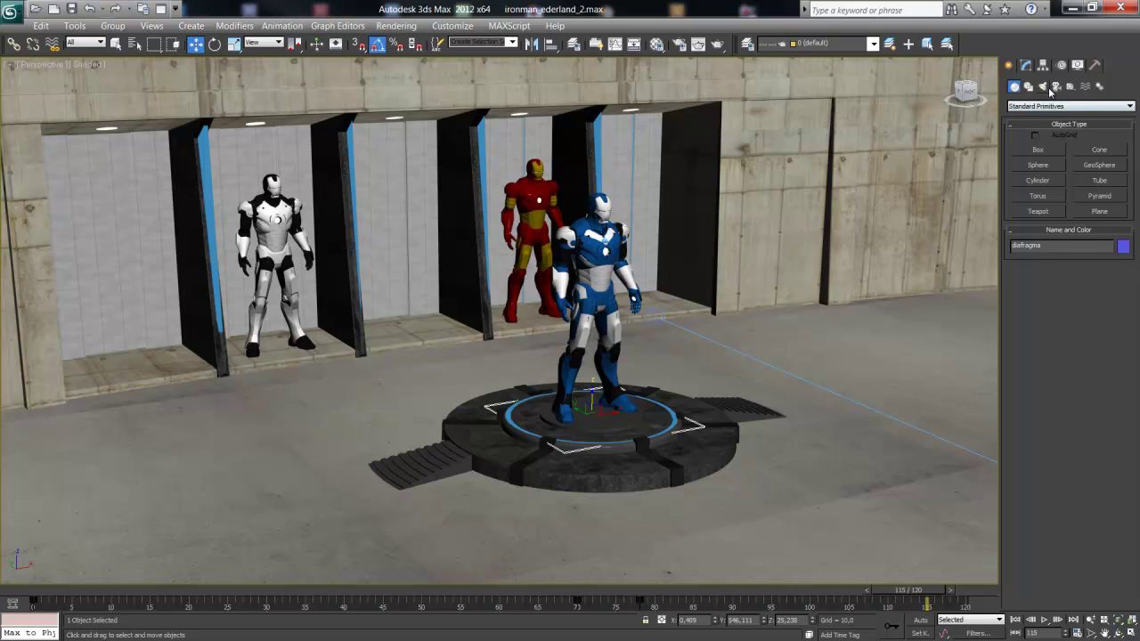
pyautogui.click(1045, 87)
pyautogui.click(1053, 106)
pyautogui.click(1037, 133)
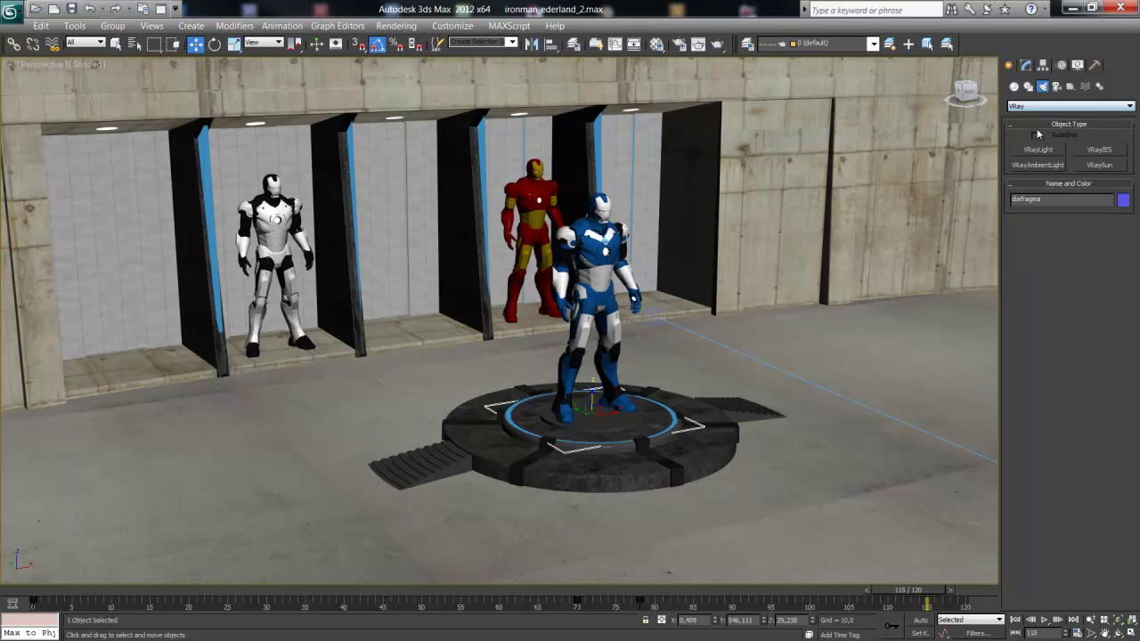
pyautogui.click(1037, 149)
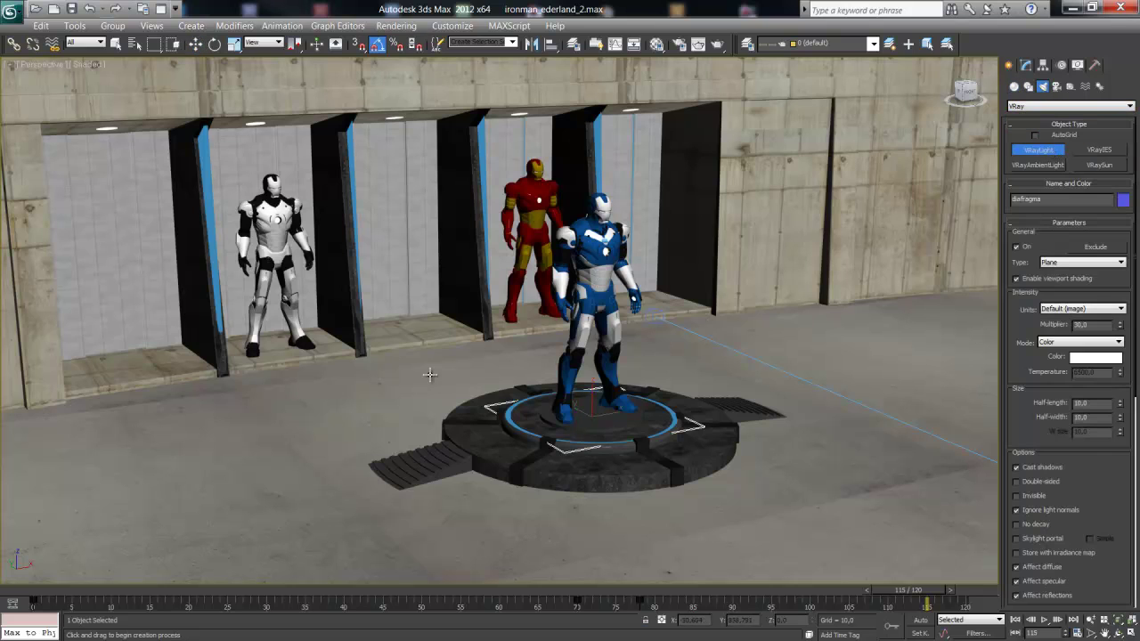
# - In a wireframe Top view, draw plane light VRayLight001 over the leftmost booth's ceiling circle
pyautogui.moveTo(430, 375); pyautogui.dragTo(508, 414, button='middle')
pyautogui.press('t')
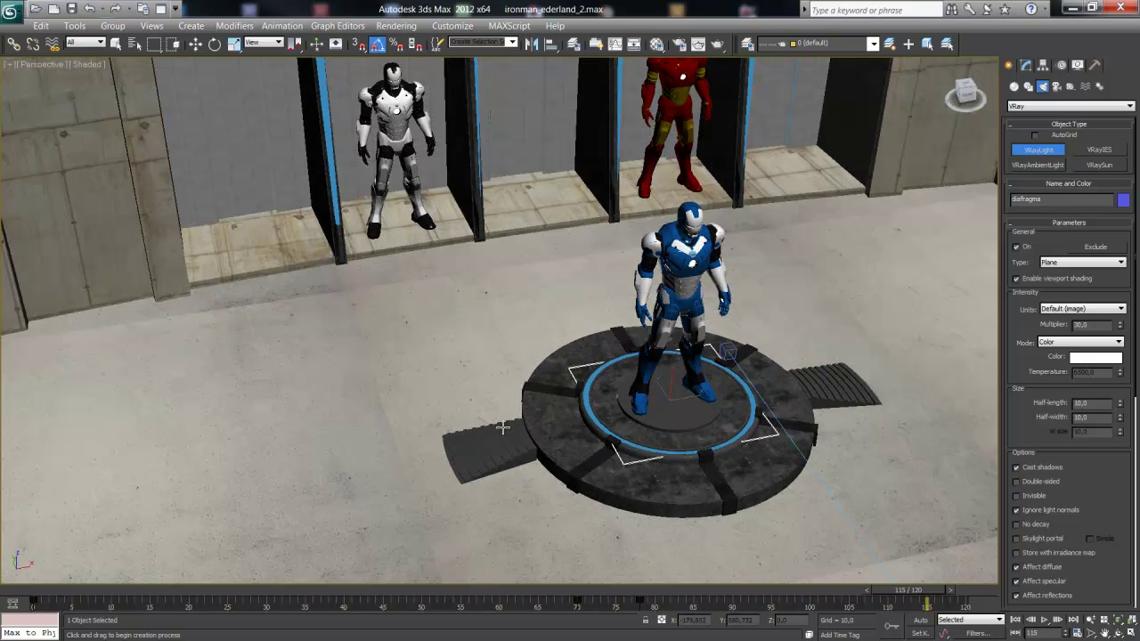
pyautogui.scroll(-5, 591, 406)
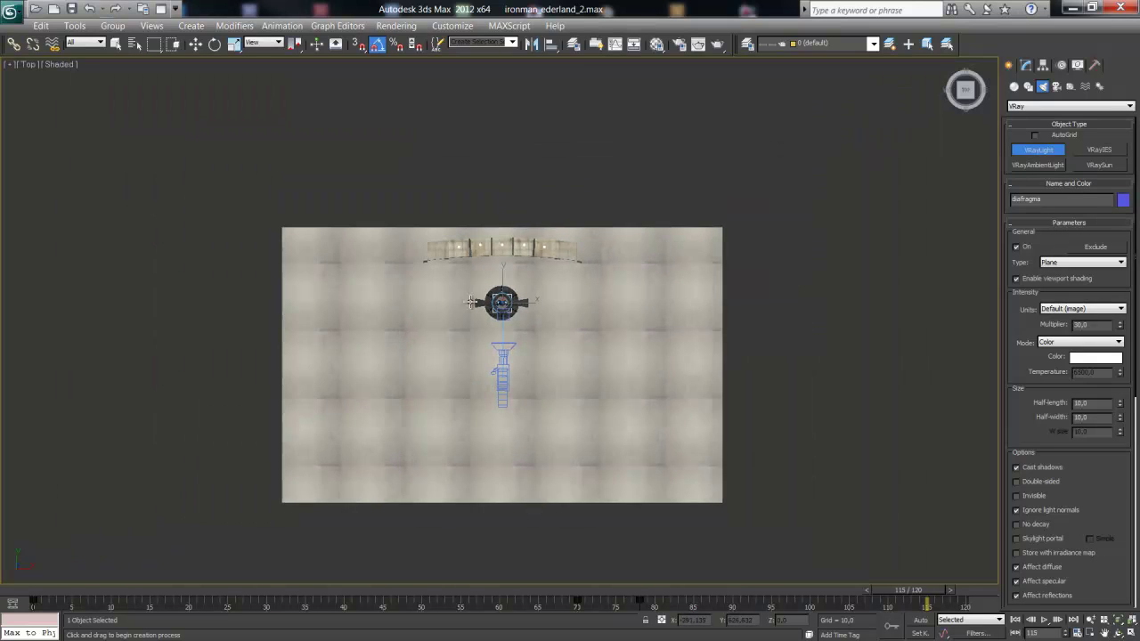
pyautogui.moveTo(481, 192); pyautogui.dragTo(481, 259, button='middle')
pyautogui.scroll(1, 480, 259)
pyautogui.scroll(4, 481, 316)
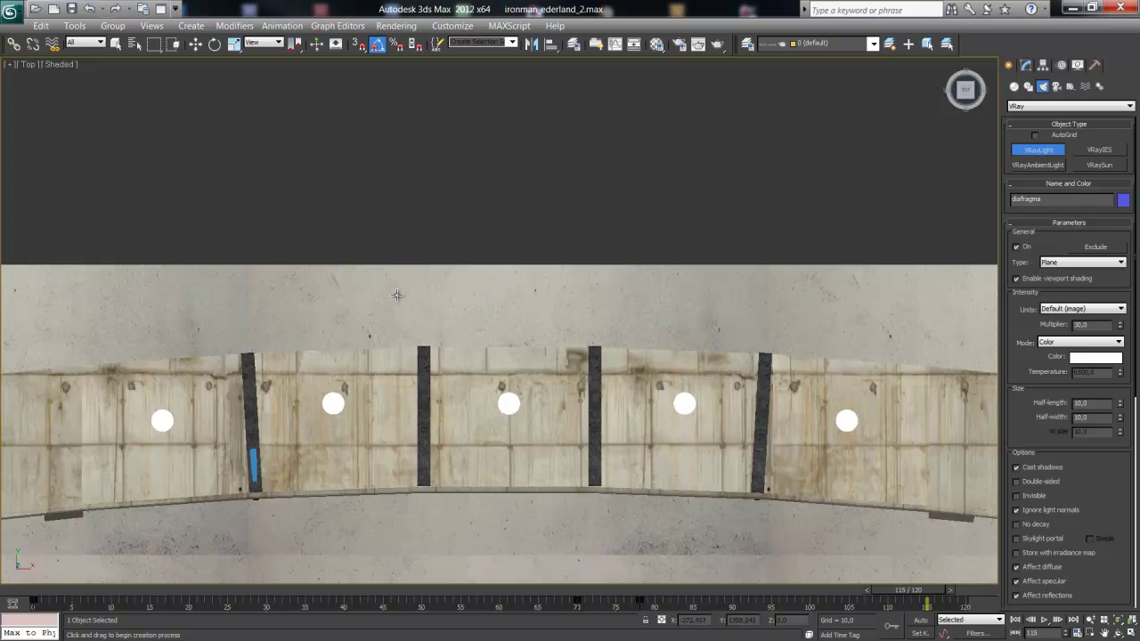
pyautogui.press('F3')
pyautogui.scroll(2, 460, 371)
pyautogui.scroll(2, 208, 387)
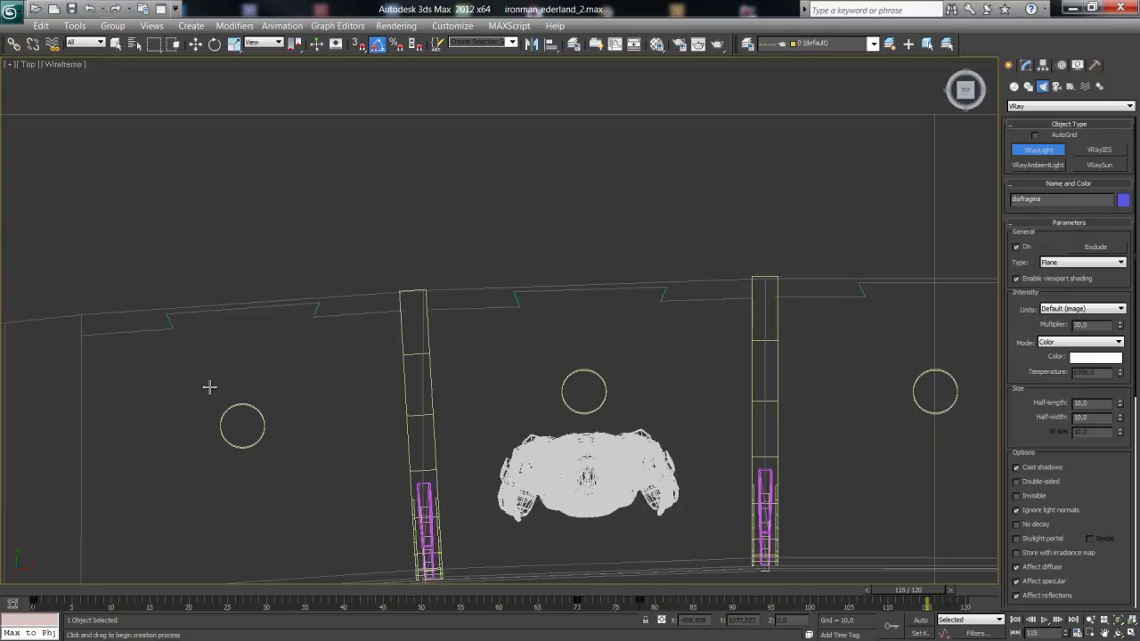
pyautogui.moveTo(212, 403); pyautogui.dragTo(266, 451)
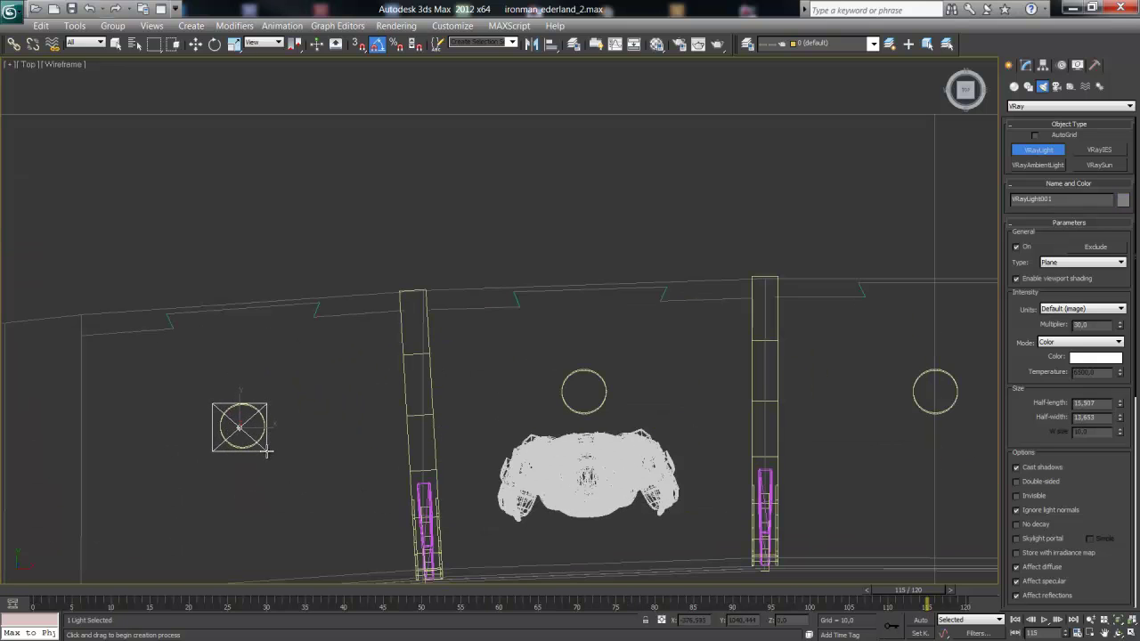
# - Centre VRayLight001 over its ceiling circle, then Shift-drag it toward the next booth to clone it
pyautogui.click(195, 44)
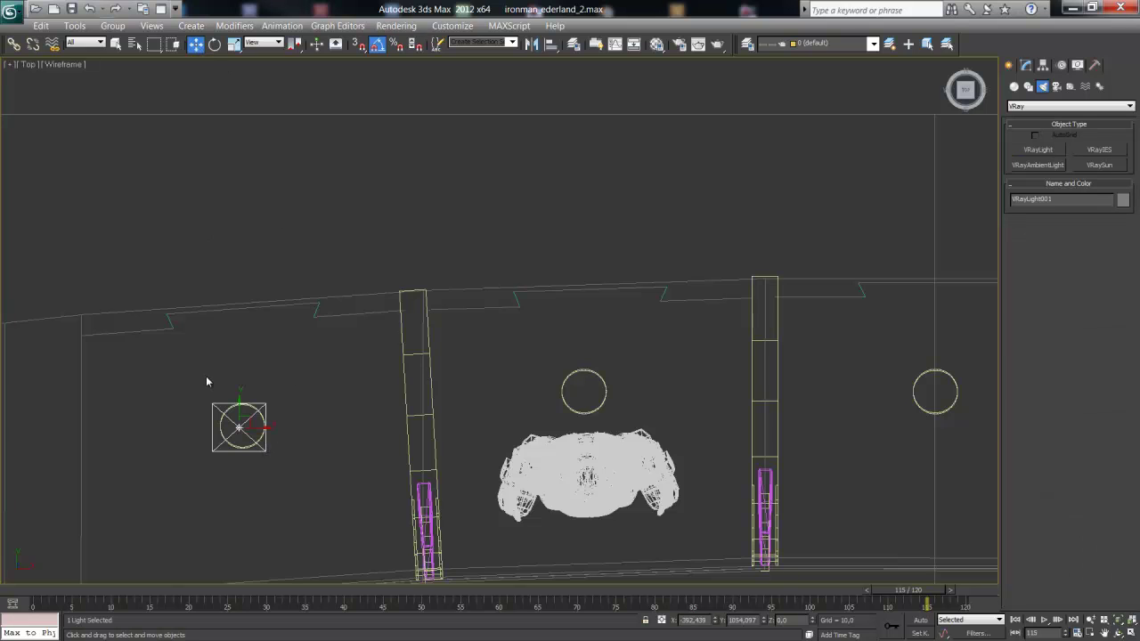
pyautogui.moveTo(209, 382); pyautogui.dragTo(277, 334, button='middle')
pyautogui.moveTo(319, 379); pyautogui.dragTo(322, 378)
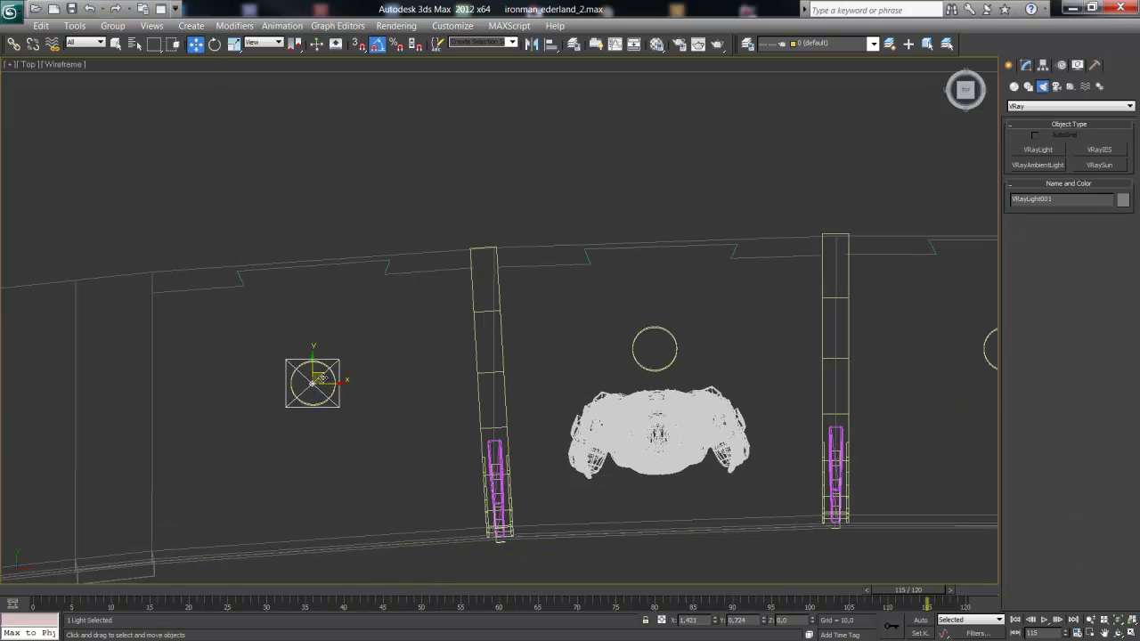
pyautogui.scroll(-1, 356, 372)
pyautogui.scroll(-2, 305, 356)
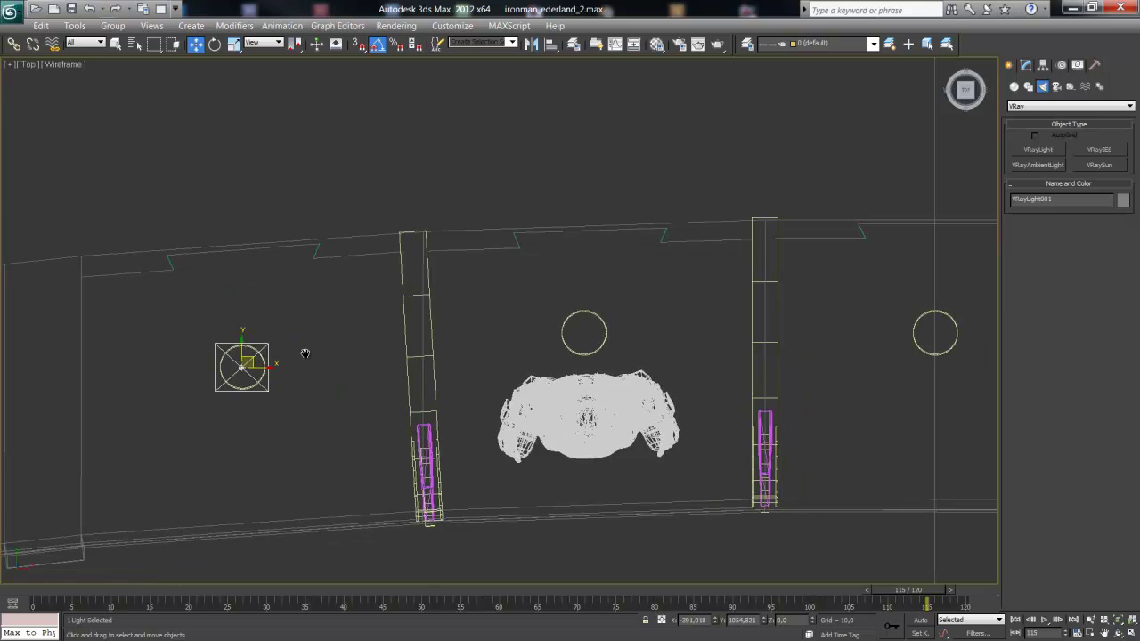
pyautogui.scroll(-2, 311, 356)
pyautogui.scroll(-2, 267, 356)
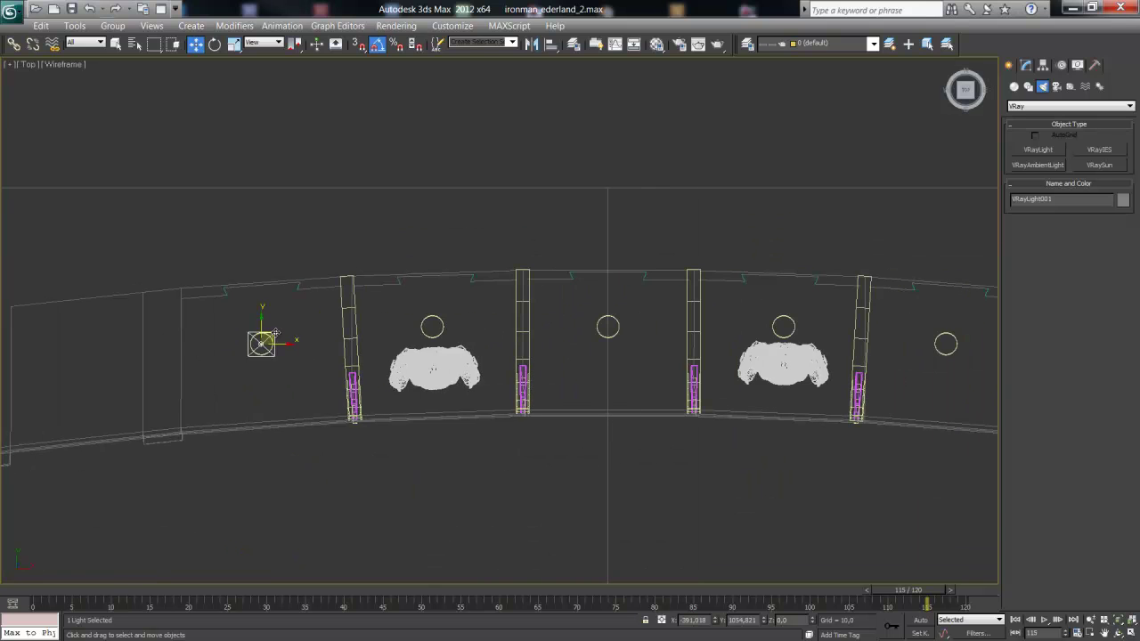
pyautogui.keyDown('shift'); pyautogui.moveTo(275, 333); pyautogui.dragTo(445, 316); pyautogui.keyUp('shift')
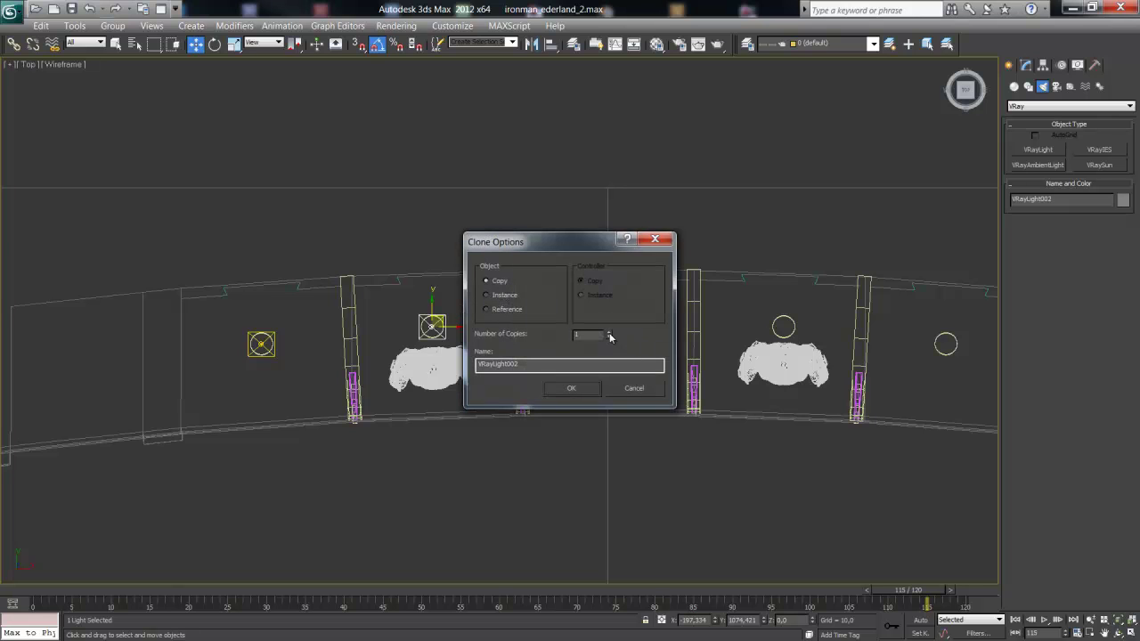
# - Create two copies of the plane light in Clone Options
pyautogui.click(609, 333)
pyautogui.moveTo(559, 258); pyautogui.dragTo(430, 446)
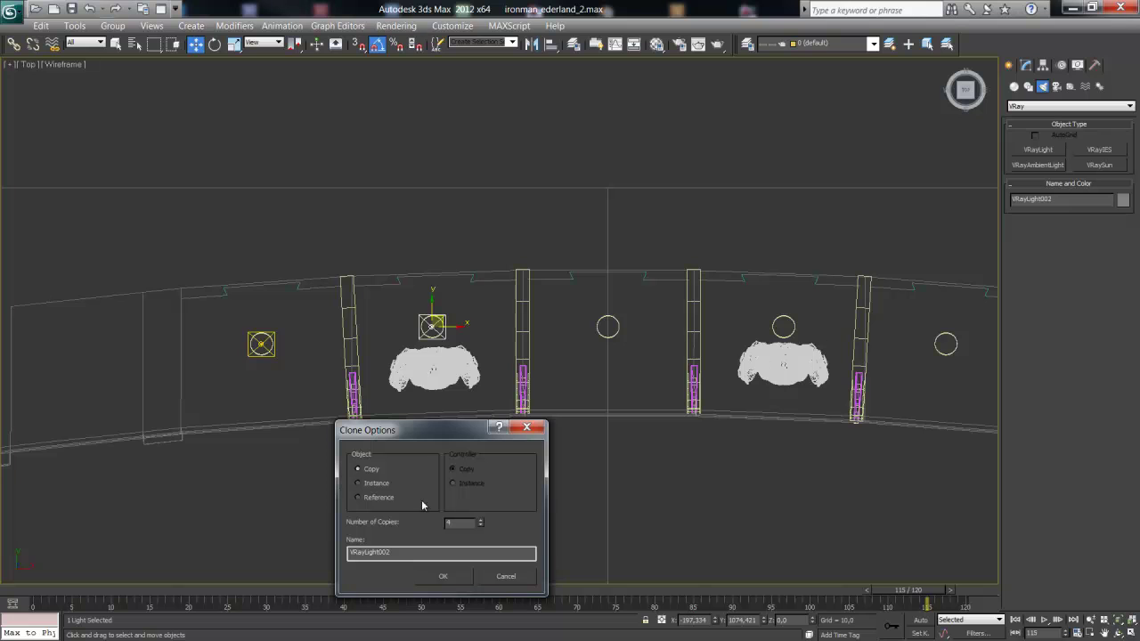
pyautogui.click(443, 576)
pyautogui.moveTo(702, 373); pyautogui.dragTo(381, 352, button='middle')
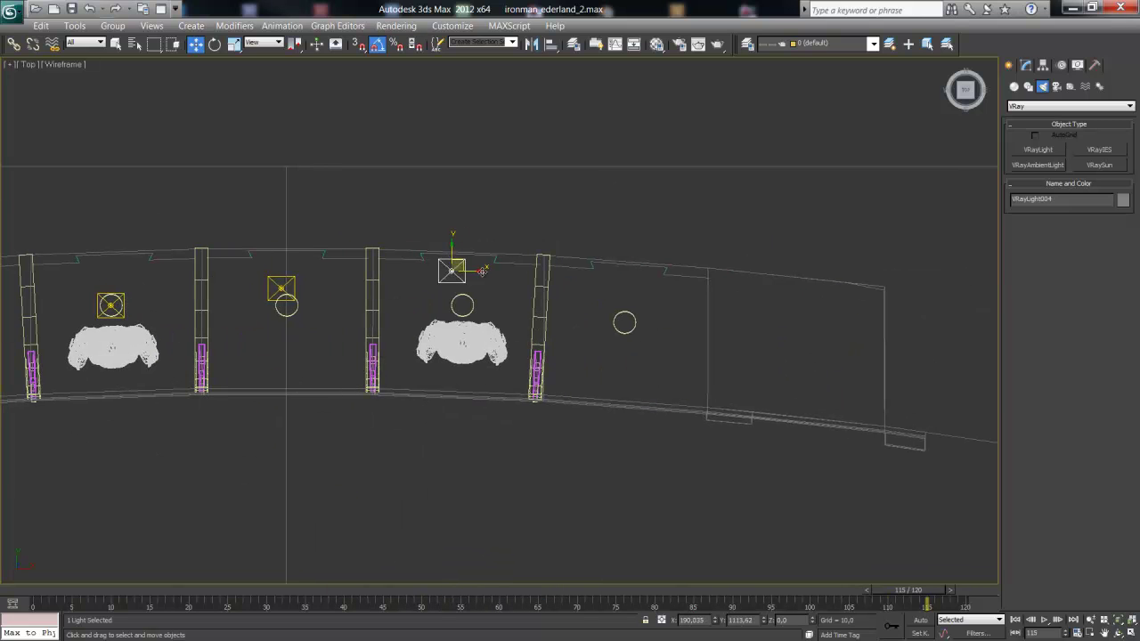
# - Place VRayLight003 and VRayLight004 over their ceiling circles and add one more copy for the last booth
pyautogui.moveTo(456, 268); pyautogui.dragTo(636, 321)
pyautogui.hotkey('ctrl', 'z')
pyautogui.moveTo(280, 290); pyautogui.dragTo(287, 304)
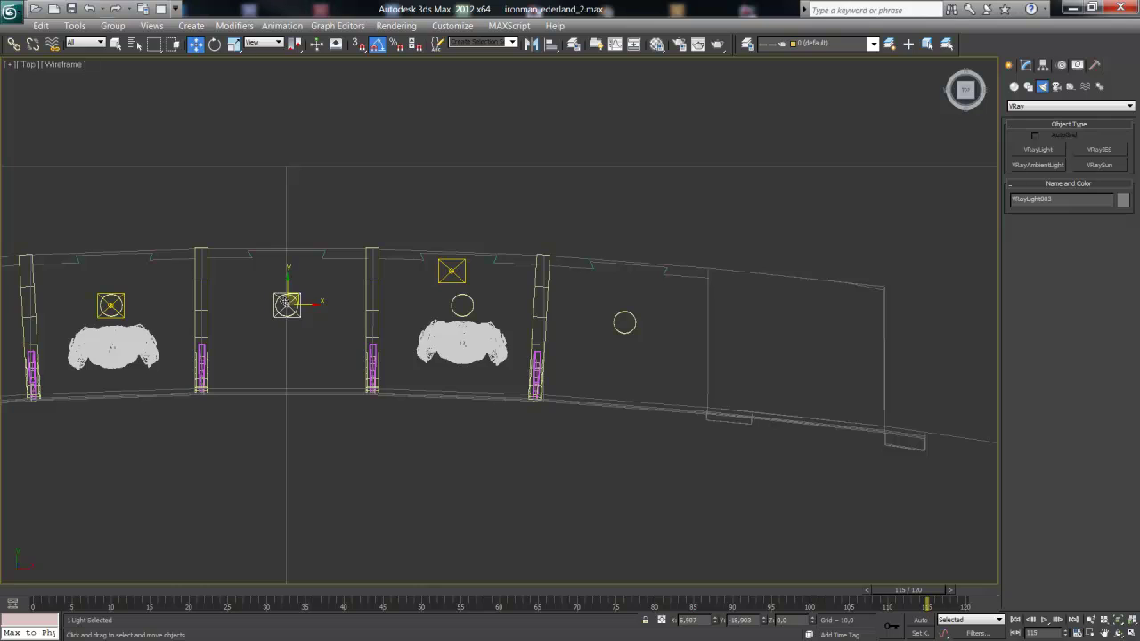
pyautogui.moveTo(451, 269)
pyautogui.mouseDown()
pyautogui.moveTo(462, 308)
pyautogui.moveTo(627, 324)
pyautogui.mouseUp()
pyautogui.click(583, 388)
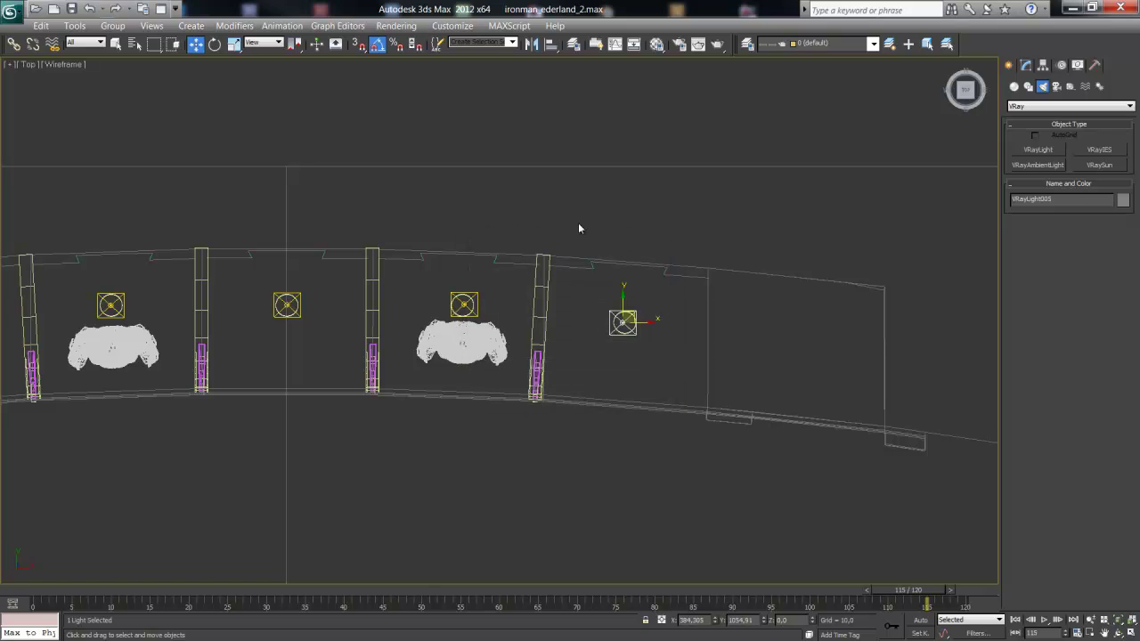
pyautogui.click(578, 223)
pyautogui.click(99, 43)
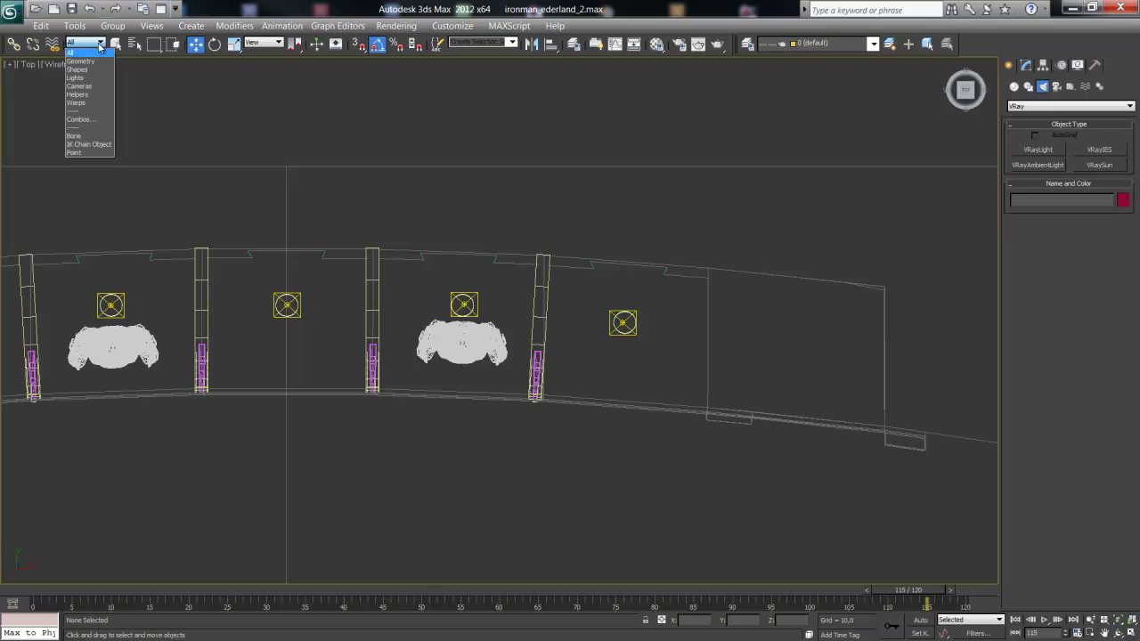
# - Set the selection filter to Lights and select all five booth lights
pyautogui.click(72, 81)
pyautogui.moveTo(97, 214); pyautogui.dragTo(271, 224, button='middle')
pyautogui.scroll(-2, 197, 243)
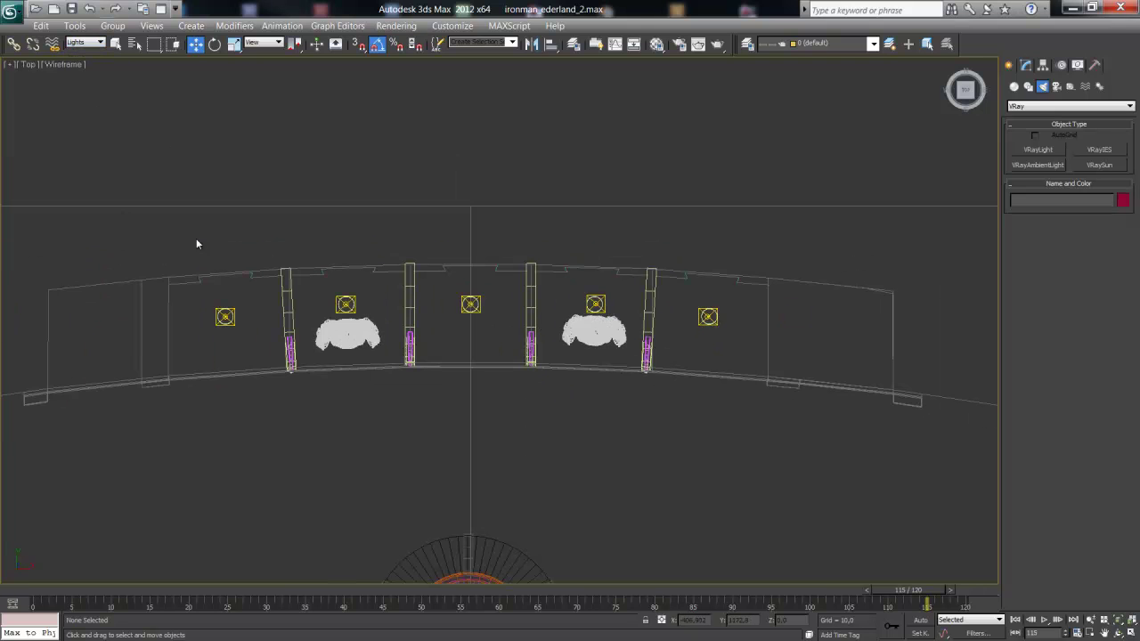
pyautogui.moveTo(786, 448); pyautogui.dragTo(786, 450)
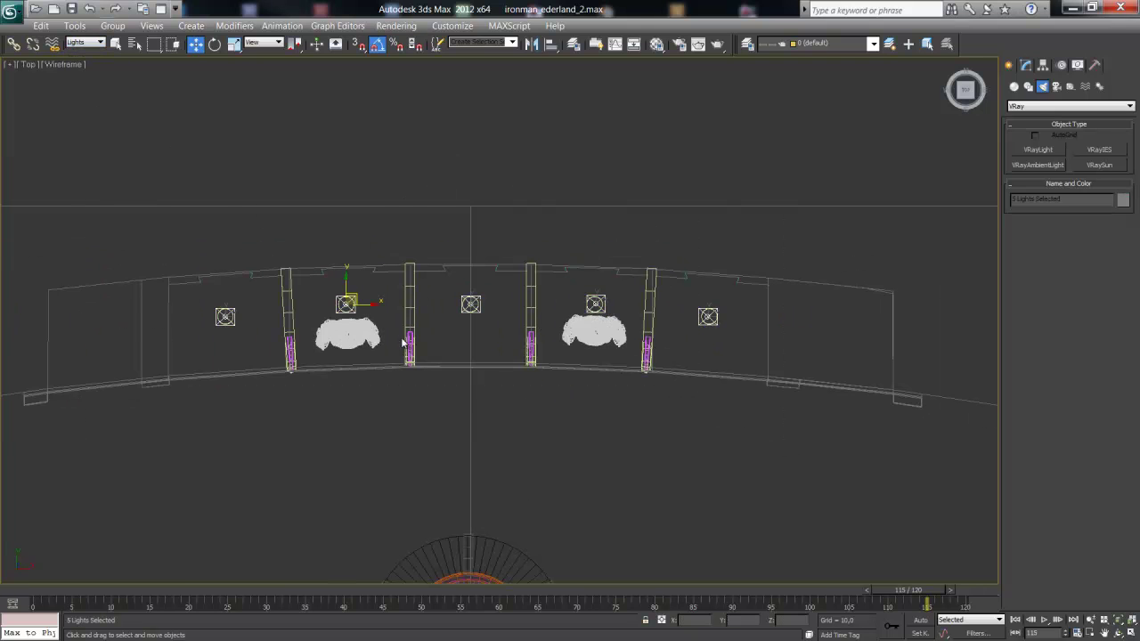
pyautogui.moveTo(372, 363); pyautogui.dragTo(376, 362, button='middle')
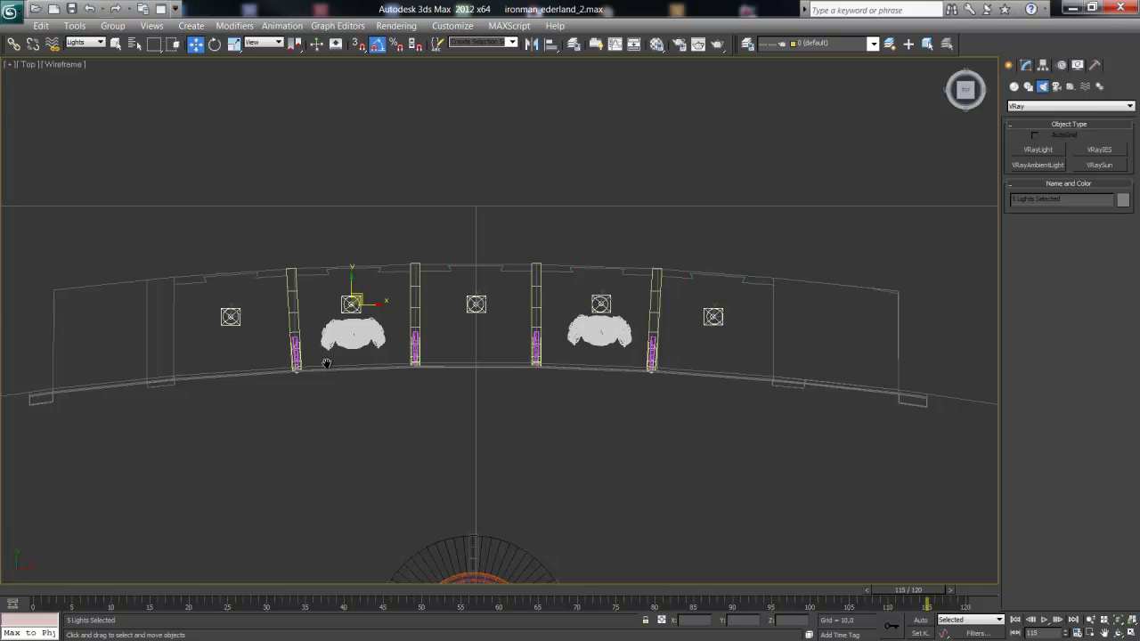
# - In Left view, raise the five lights just under the booth ceilings, then return to shaded Perspective
pyautogui.press('l')
pyautogui.moveTo(339, 362); pyautogui.dragTo(785, 456, button='middle')
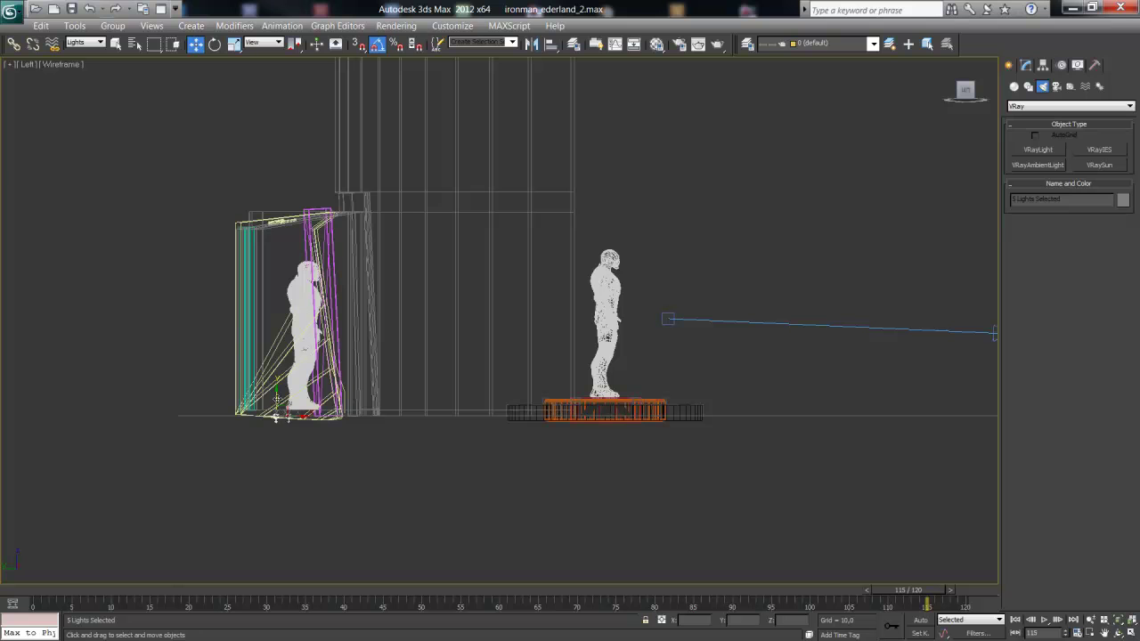
pyautogui.moveTo(259, 394); pyautogui.dragTo(260, 208)
pyautogui.scroll(4, 274, 218)
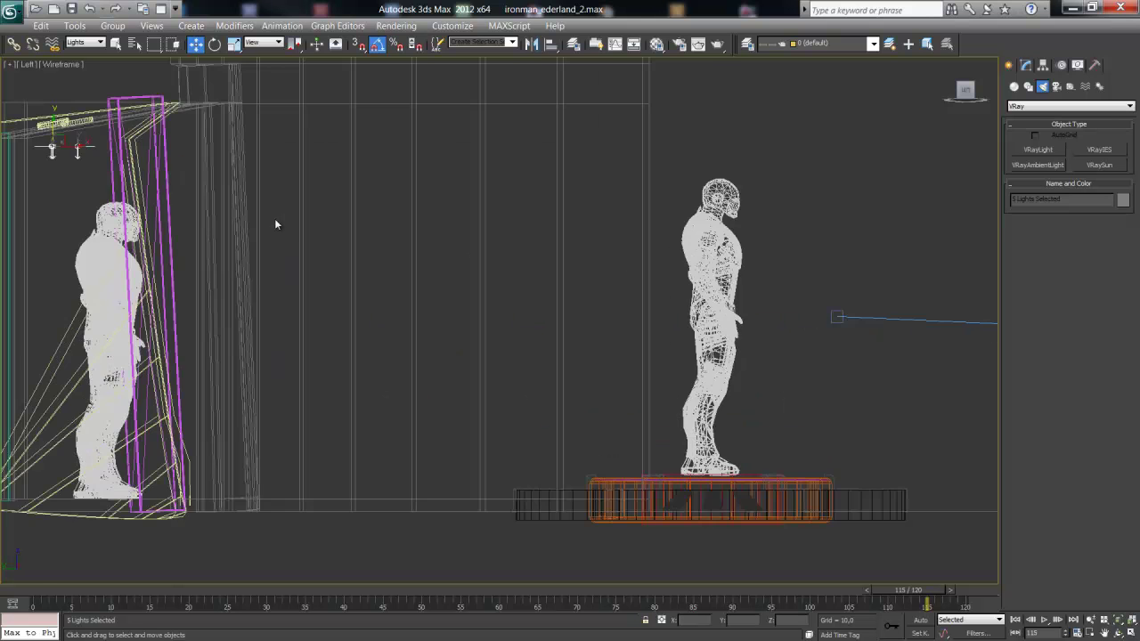
pyautogui.scroll(4, 477, 419)
pyautogui.moveTo(477, 420); pyautogui.dragTo(655, 419, button='middle')
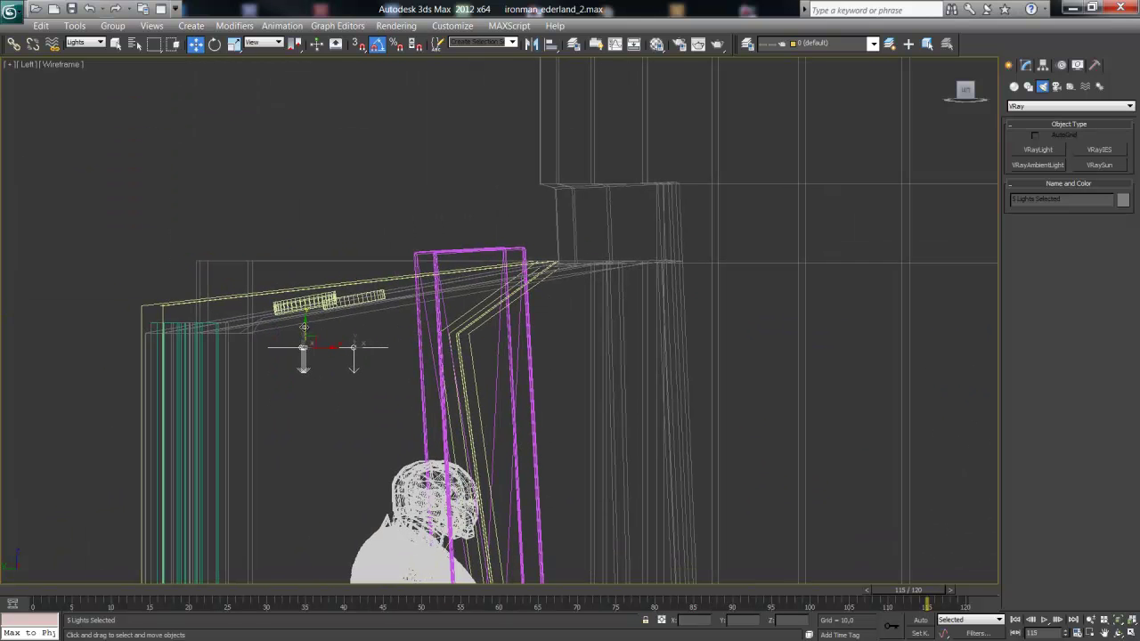
pyautogui.moveTo(321, 355)
pyautogui.mouseDown()
pyautogui.moveTo(322, 323)
pyautogui.moveTo(348, 308)
pyautogui.mouseUp()
pyautogui.click(215, 45)
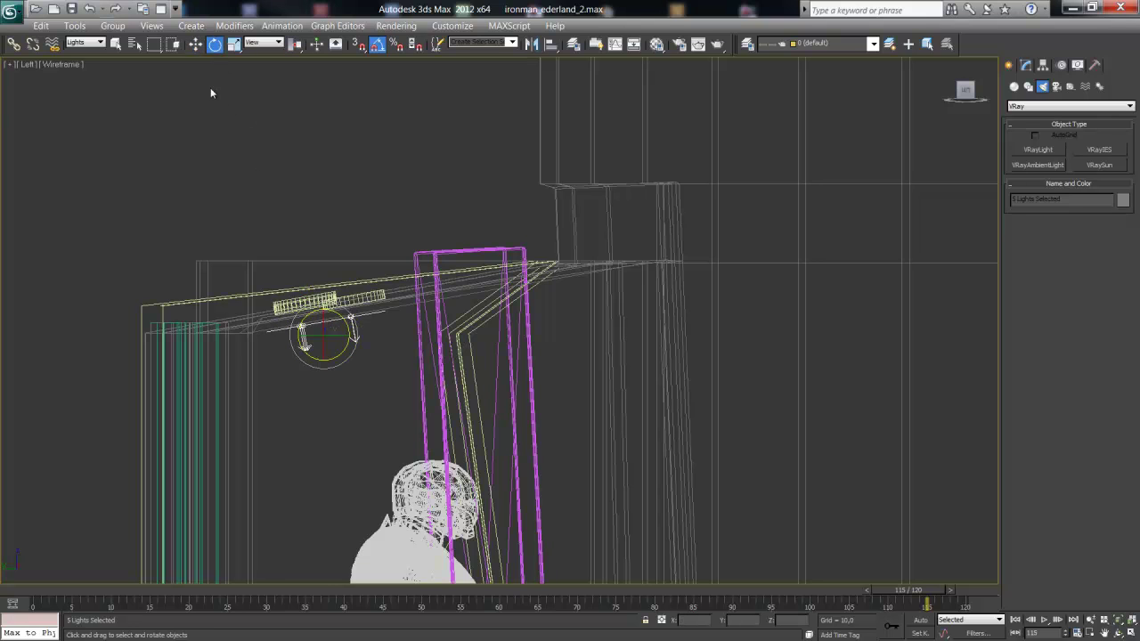
pyautogui.click(196, 46)
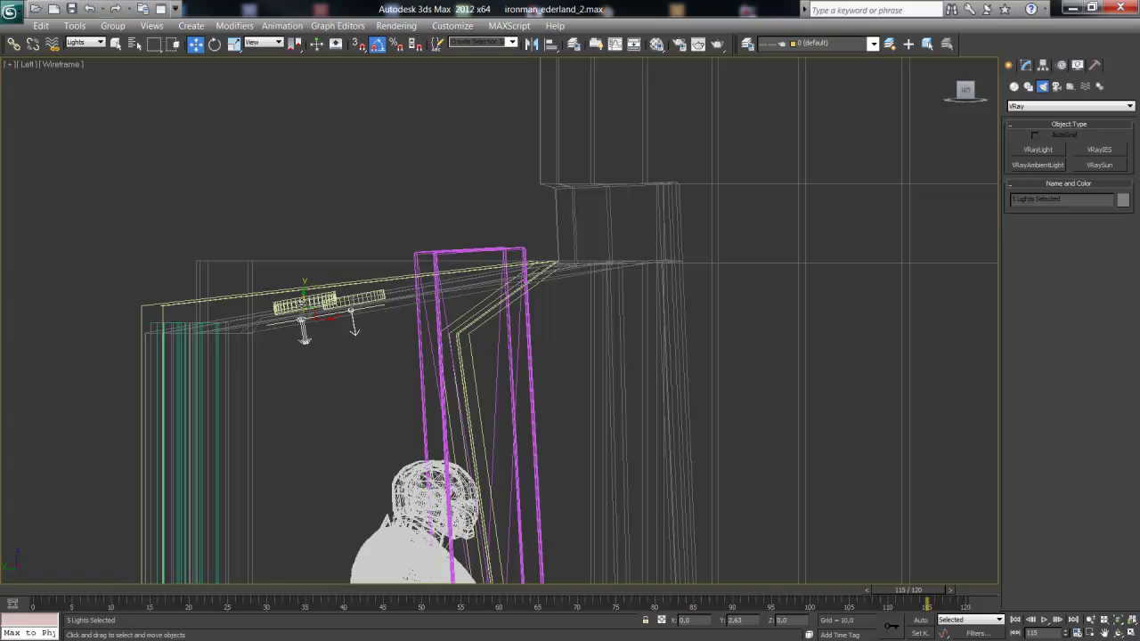
pyautogui.moveTo(407, 365)
pyautogui.mouseDown(button='middle')
pyautogui.moveTo(393, 387)
pyautogui.moveTo(437, 280)
pyautogui.moveTo(572, 193)
pyautogui.mouseUp(button='middle')
pyautogui.press('p')
pyautogui.press('F3')
# - Select the first booth's VRay light and move the time slider from 0 to frame 75
pyautogui.click(571, 193)
pyautogui.keyDown('alt'); pyautogui.moveTo(438, 300); pyautogui.dragTo(519, 255, button='middle'); pyautogui.keyUp('alt')
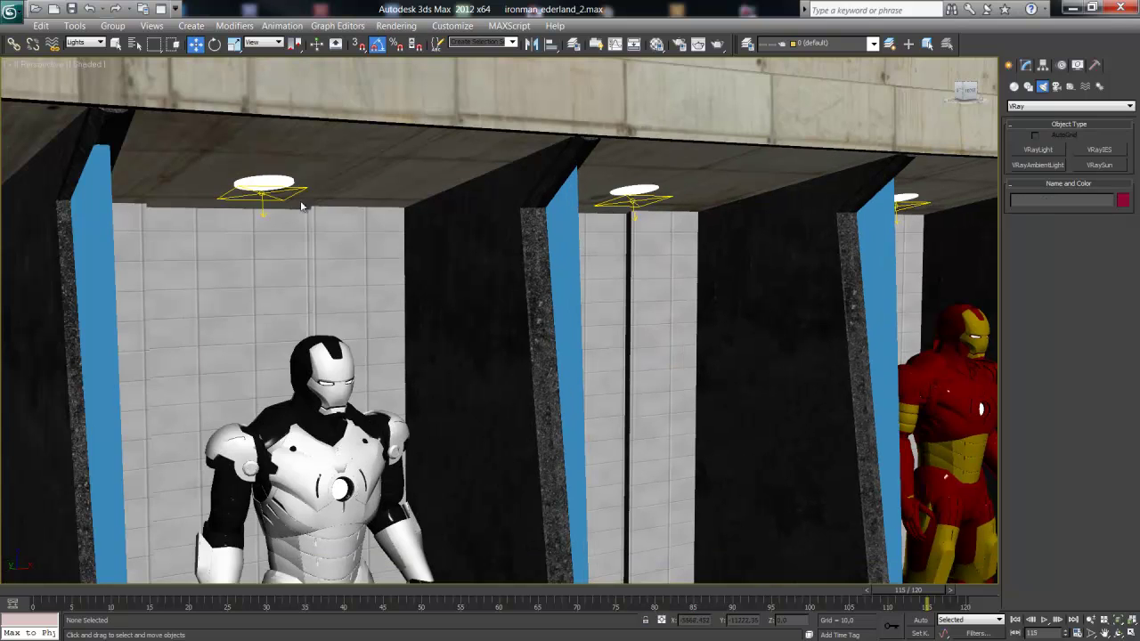
pyautogui.click(262, 203)
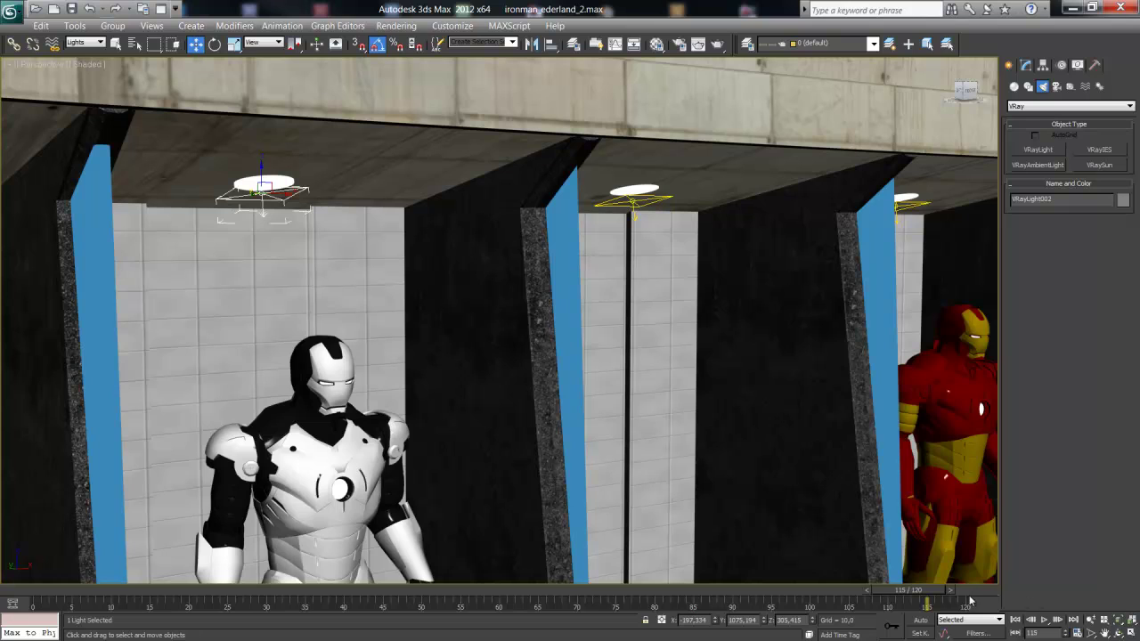
pyautogui.moveTo(931, 600); pyautogui.dragTo(59, 601)
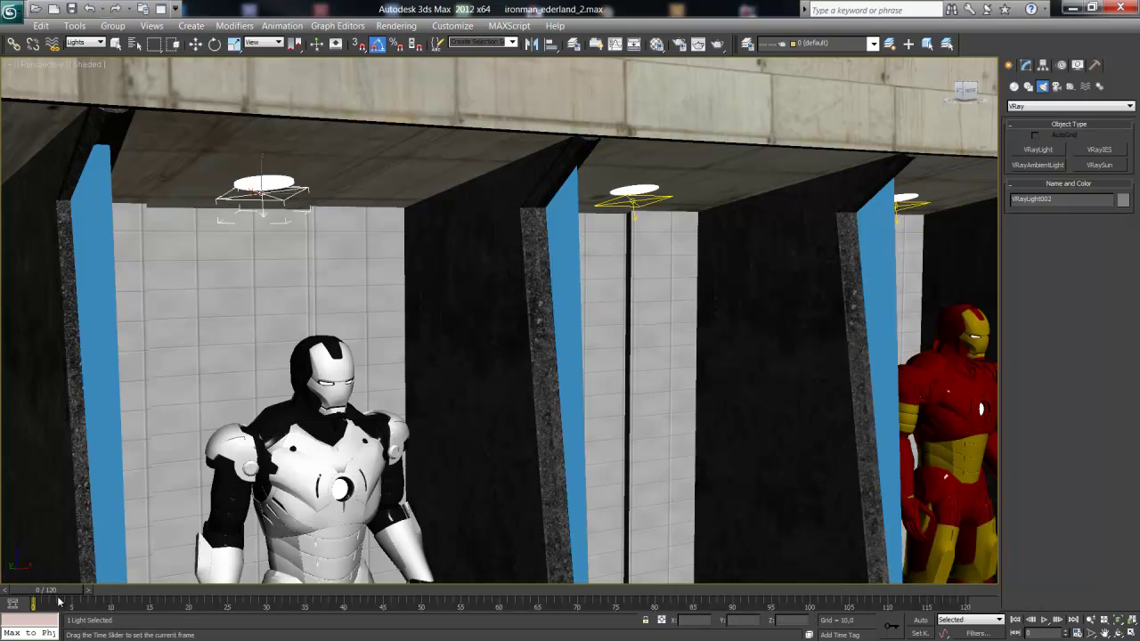
pyautogui.moveTo(59, 602); pyautogui.dragTo(615, 598)
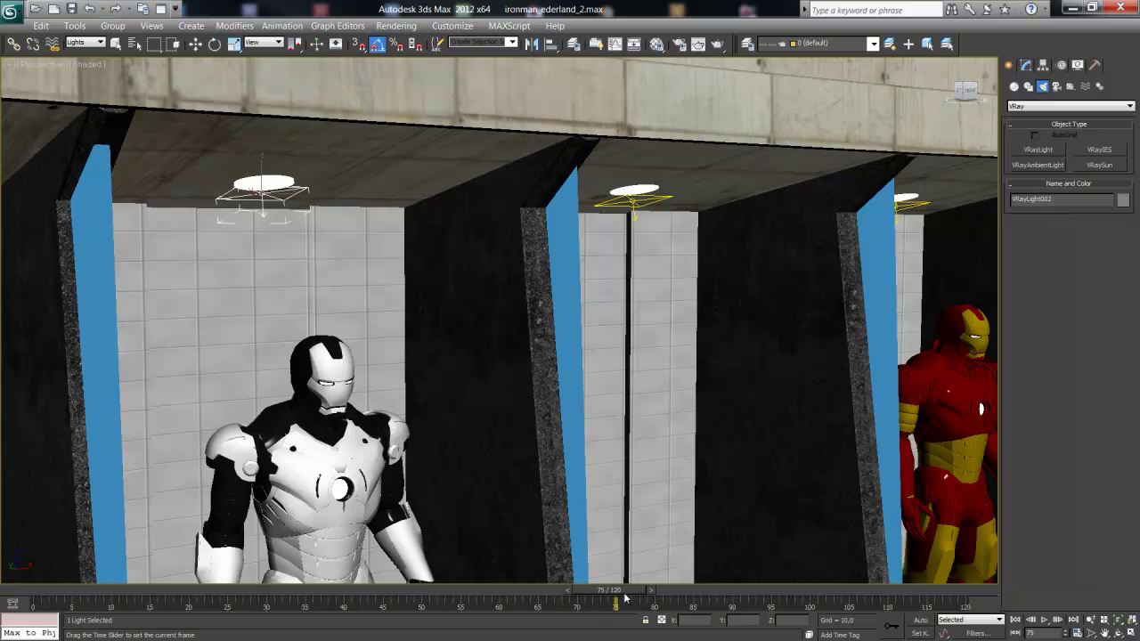
pyautogui.press('w')
pyautogui.scroll(-10, 656, 466)
pyautogui.scroll(5, 540, 495)
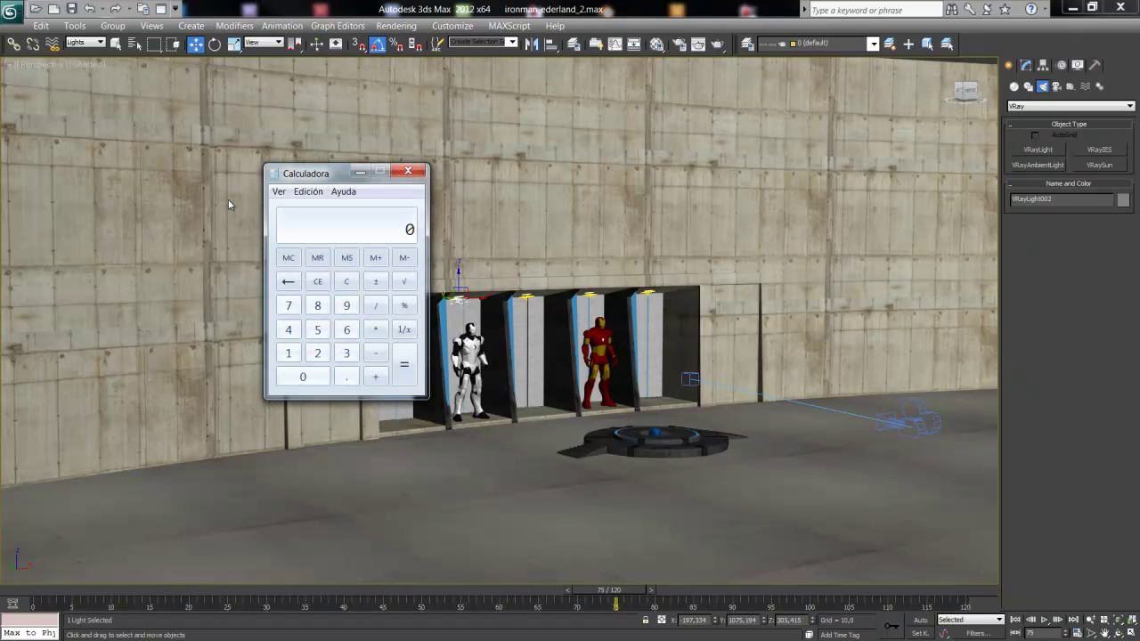
# - Move the Calculator window aside and close it after reading 75 ÷ 5 = 15
pyautogui.moveTo(317, 176); pyautogui.dragTo(345, 181)
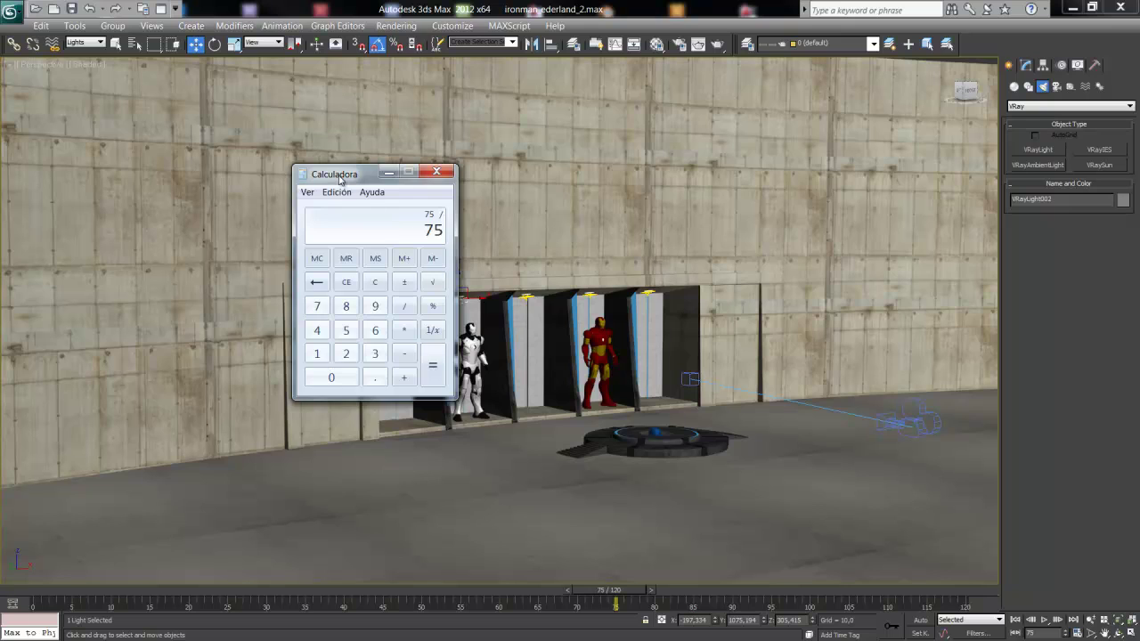
pyautogui.moveTo(340, 176); pyautogui.dragTo(326, 391)
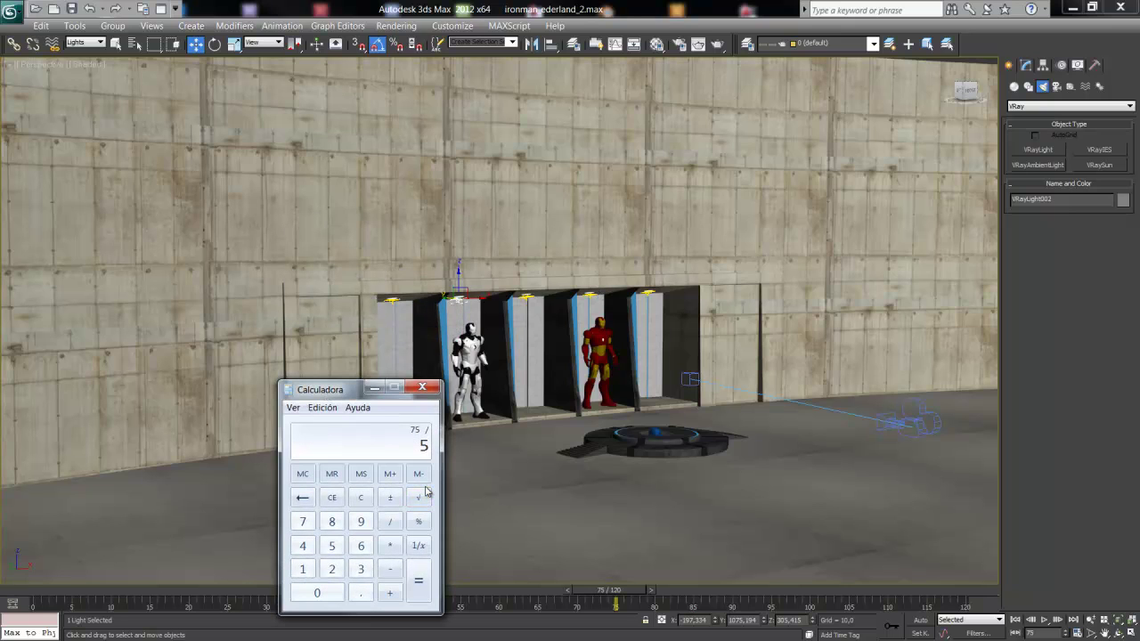
pyautogui.click(422, 386)
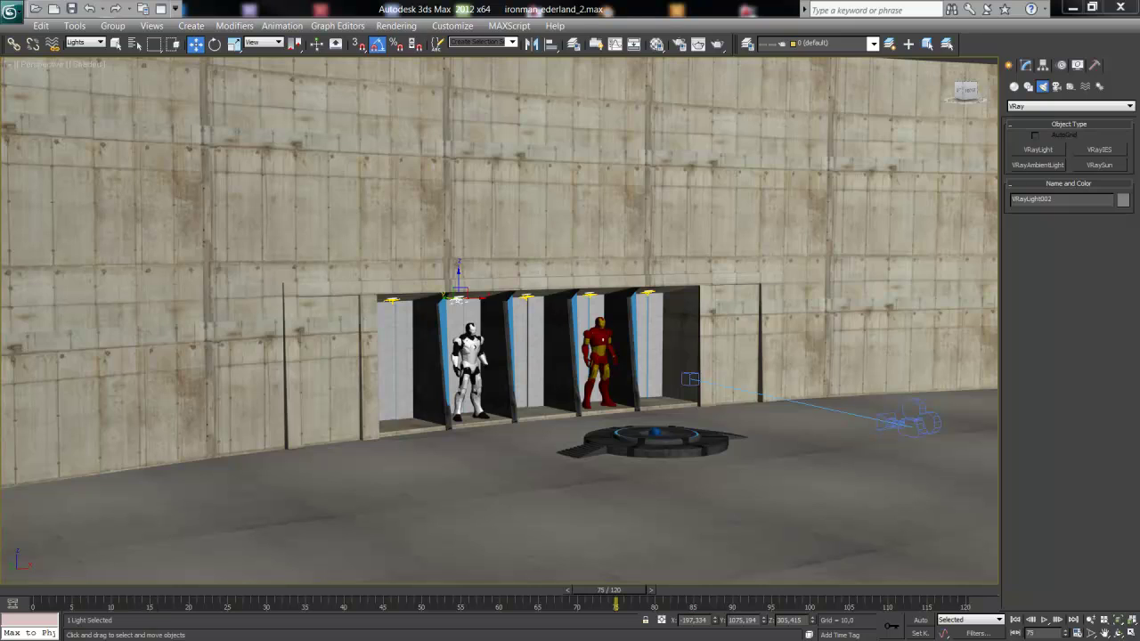
# - Rename the first two alcove ceiling lights luz_1 and luz_2
pyautogui.click(391, 299)
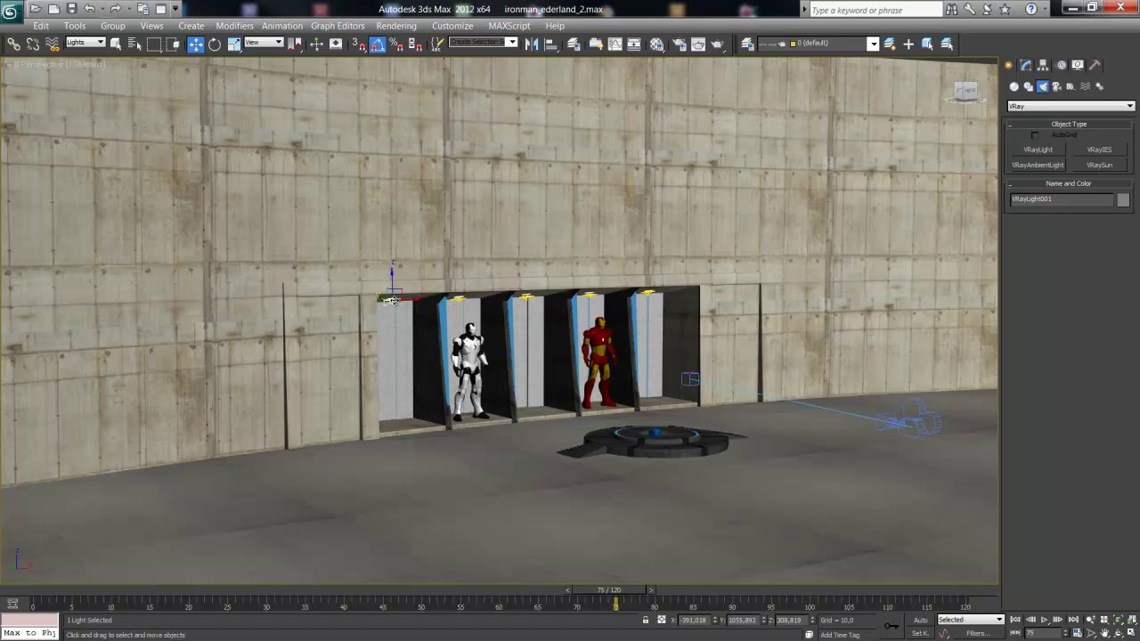
pyautogui.moveTo(1069, 198); pyautogui.dragTo(947, 212)
pyautogui.write('luz')
pyautogui.write('_1')
pyautogui.click(458, 303)
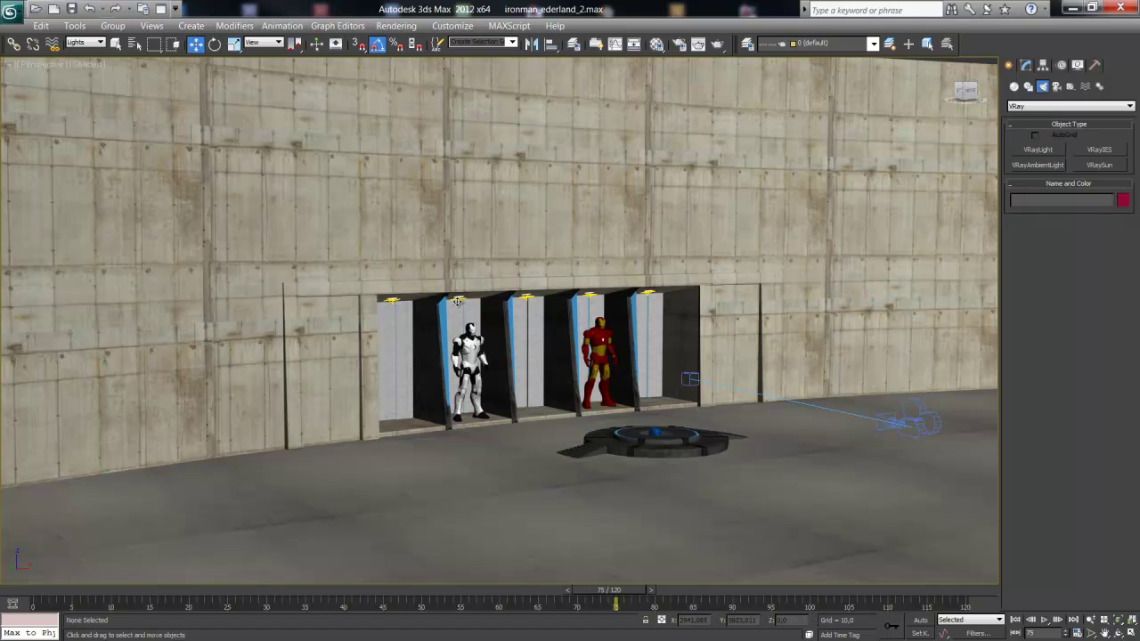
pyautogui.doubleClick(1074, 202)
pyautogui.write('luz_')
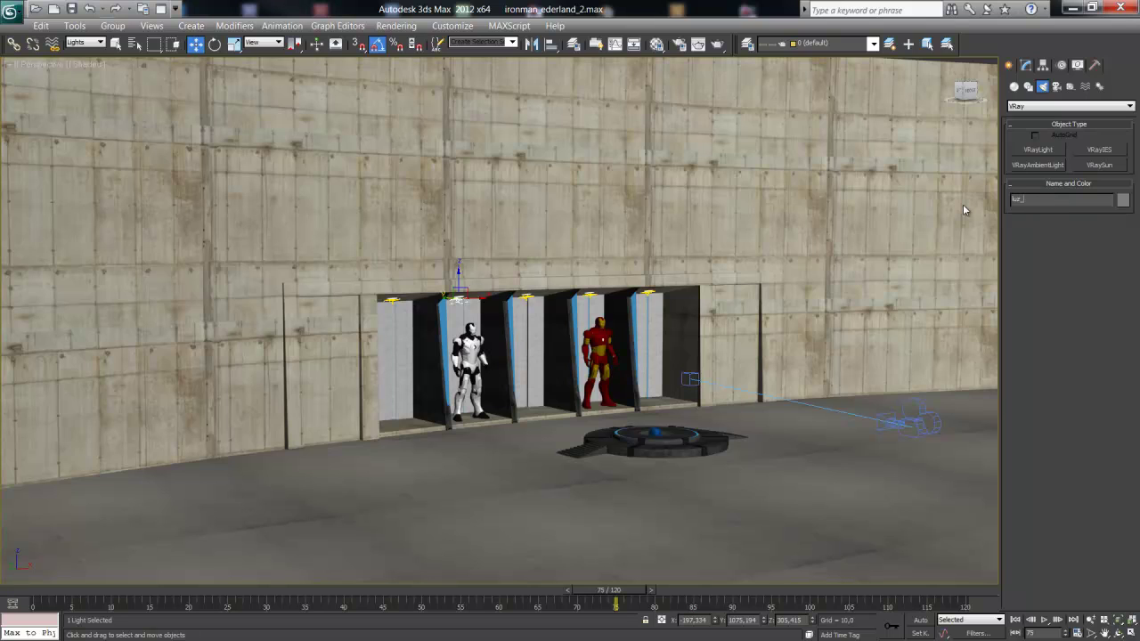
pyautogui.write('2')
# - Check the remaining alcove lights, then reselect luz_1 and show its VRayLight parameters
pyautogui.click(527, 300)
pyautogui.click(647, 294)
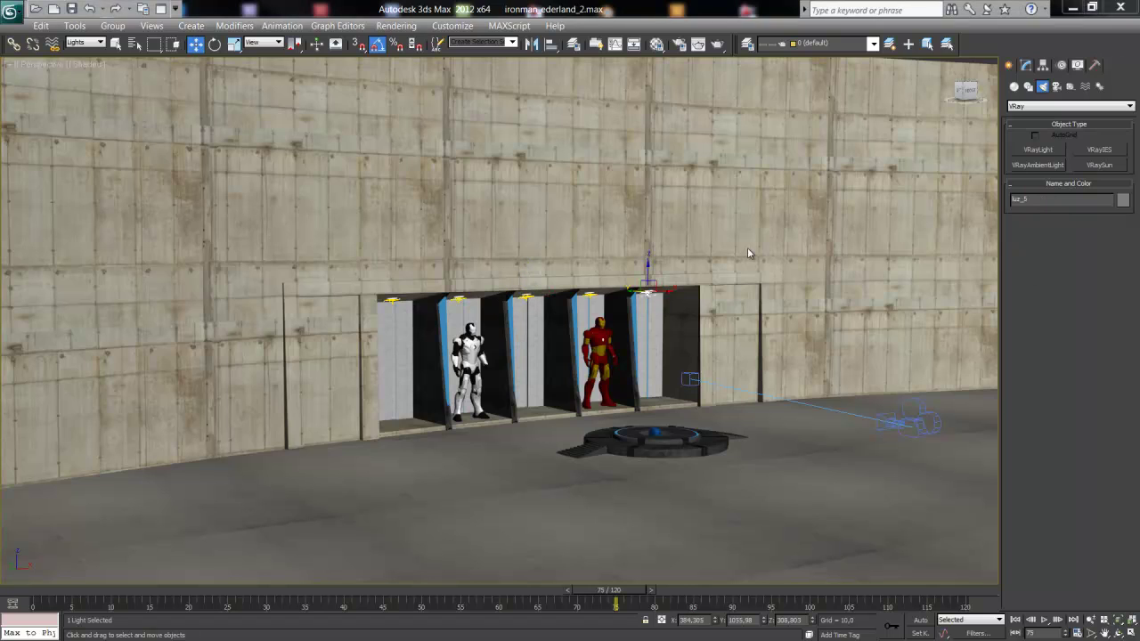
pyautogui.click(527, 297)
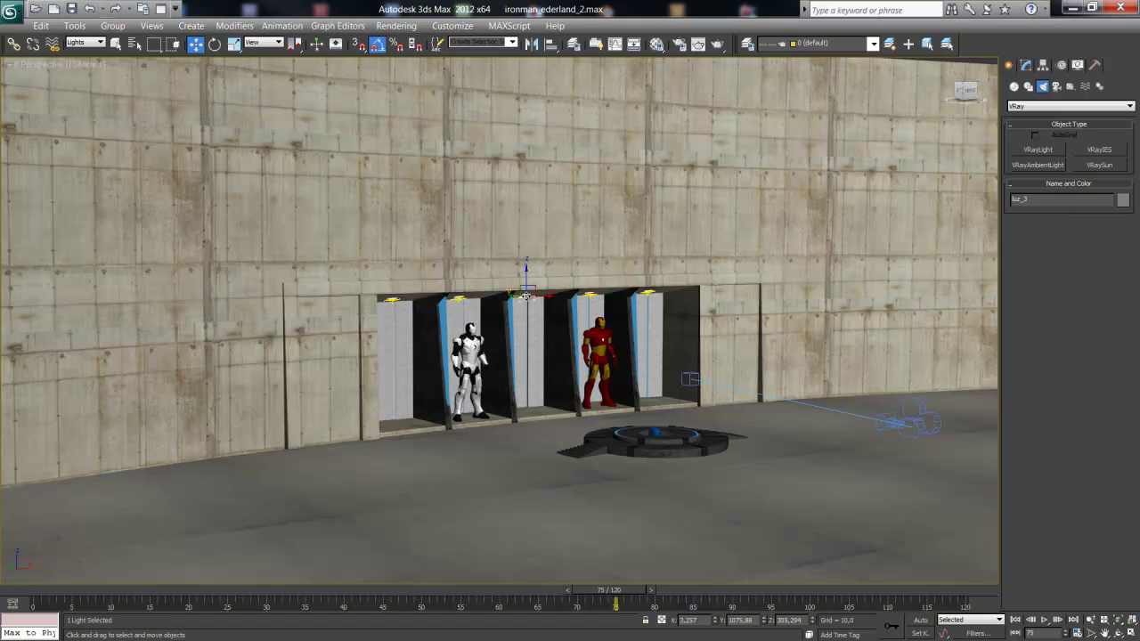
pyautogui.click(388, 302)
pyautogui.click(1024, 65)
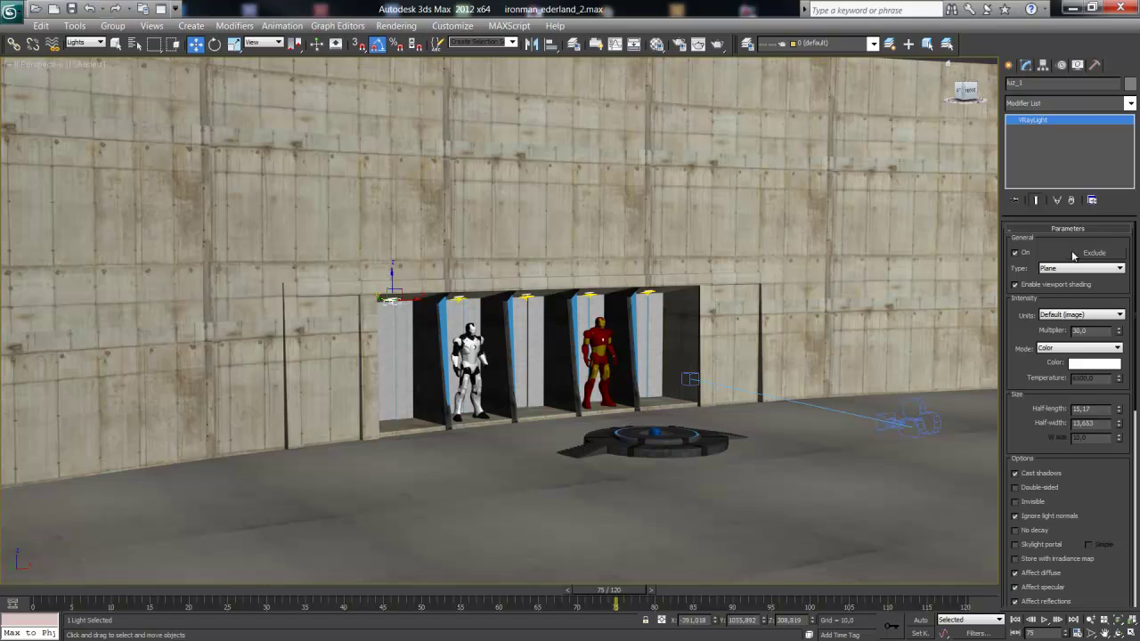
# - Set the VRay multiplier of all five alcove lights to 0
pyautogui.moveTo(1119, 335)
pyautogui.mouseDown()
pyautogui.moveTo(1118, 424)
pyautogui.moveTo(1118, 336)
pyautogui.mouseUp()
pyautogui.press('Return')
pyautogui.click(457, 298)
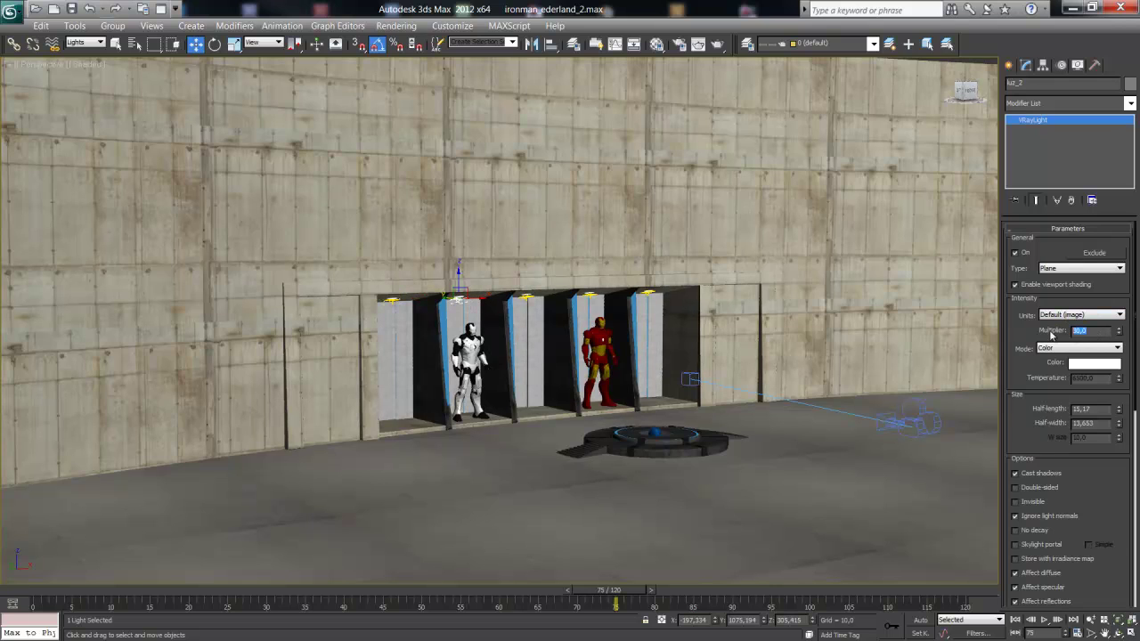
pyautogui.write('0')
pyautogui.press('Return')
pyautogui.click(528, 300)
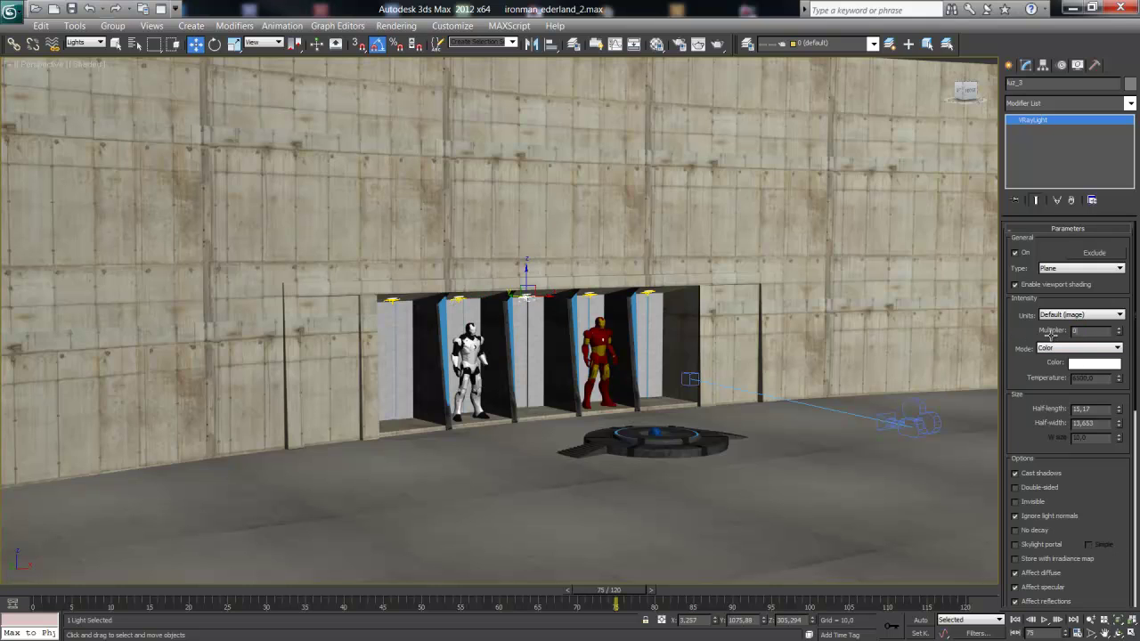
pyautogui.press('Return')
pyautogui.click(598, 301)
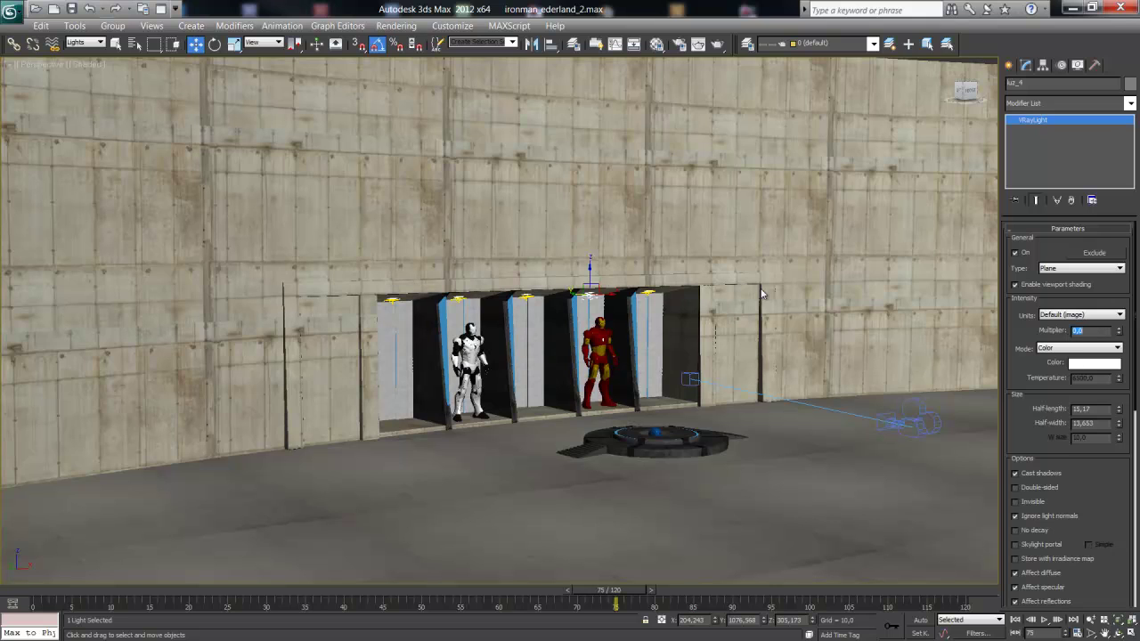
pyautogui.click(649, 294)
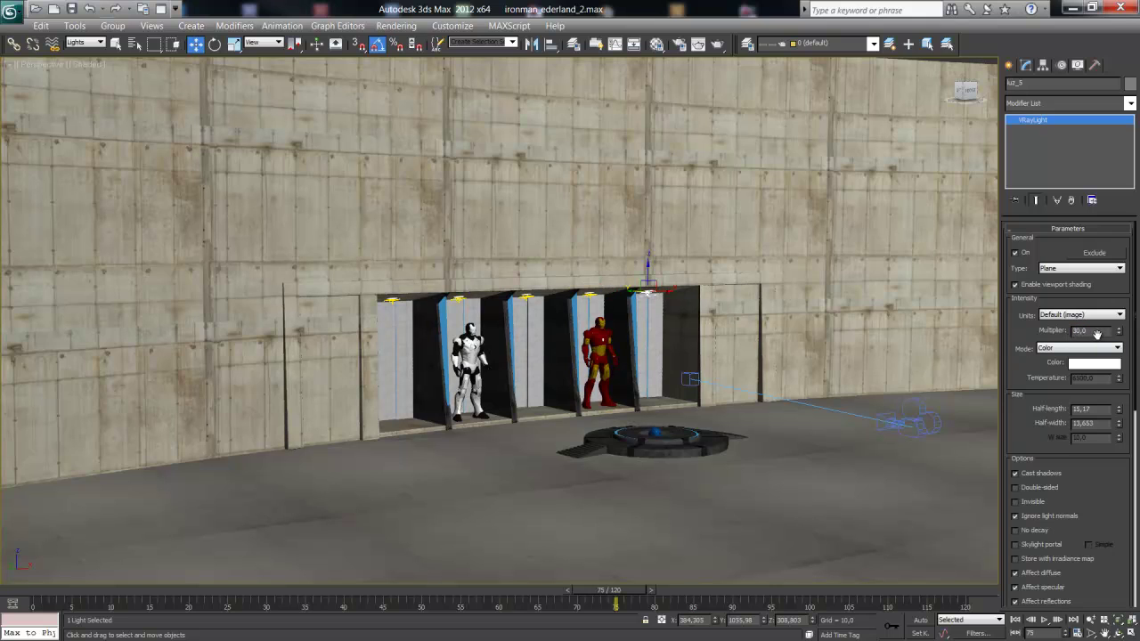
pyautogui.doubleClick(1077, 332)
pyautogui.press('Return')
# - With Auto Key on, set a keyframe for luz_1 at frame 0
pyautogui.moveTo(625, 590); pyautogui.dragTo(36, 590)
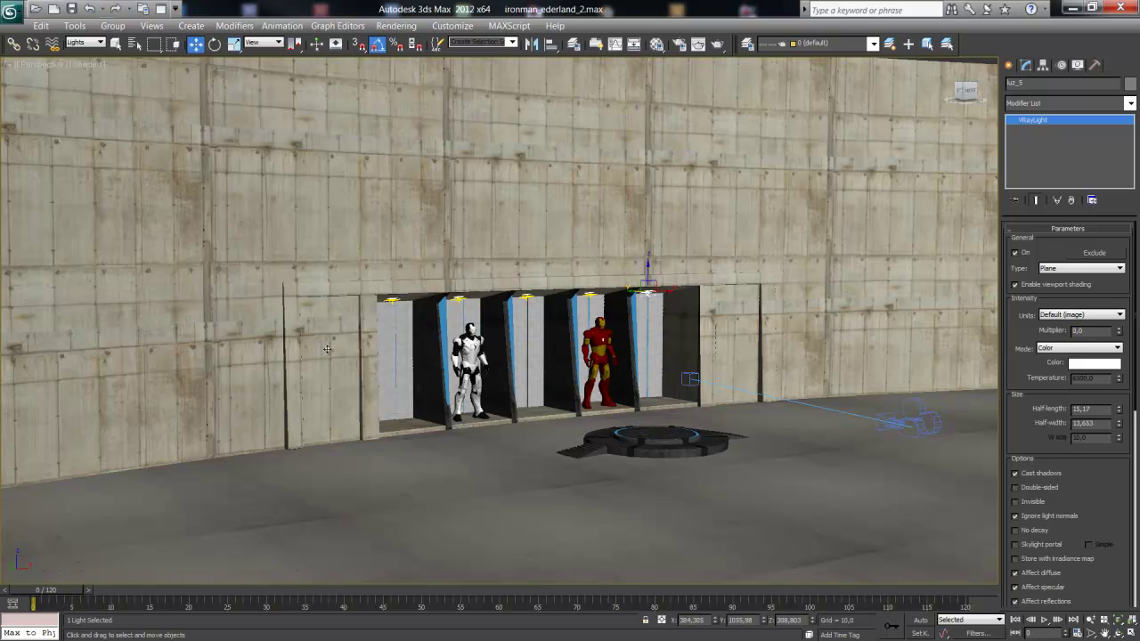
pyautogui.click(389, 305)
pyautogui.click(919, 620)
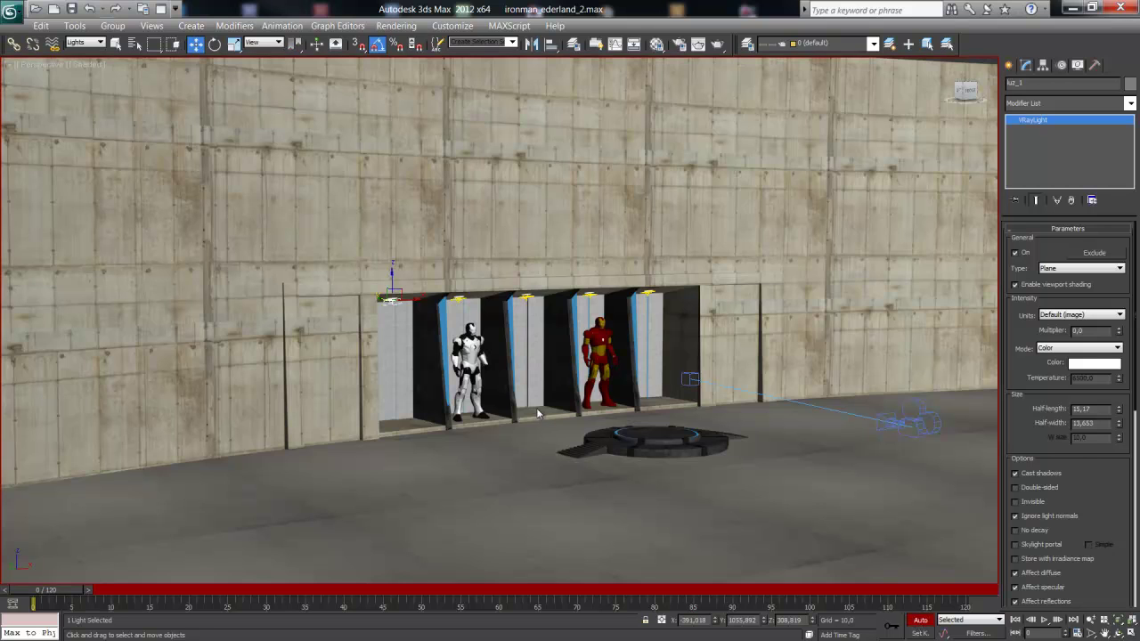
pyautogui.press('z')
pyautogui.scroll(-3, 534, 409)
pyautogui.scroll(-1, 534, 414)
pyautogui.scroll(1, 532, 441)
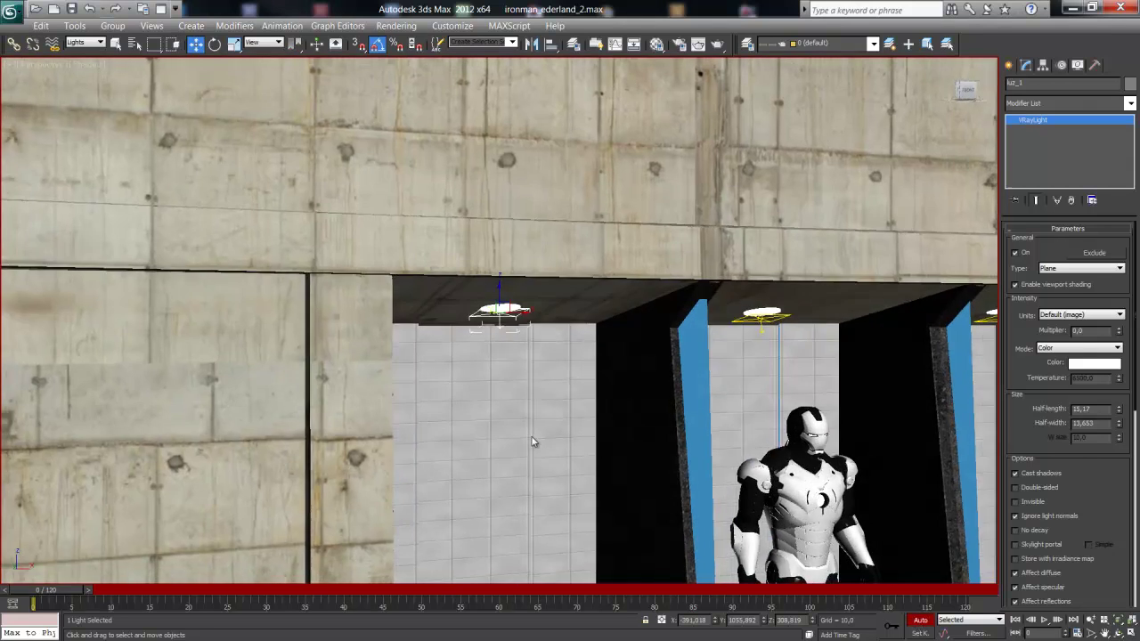
pyautogui.scroll(1, 532, 441)
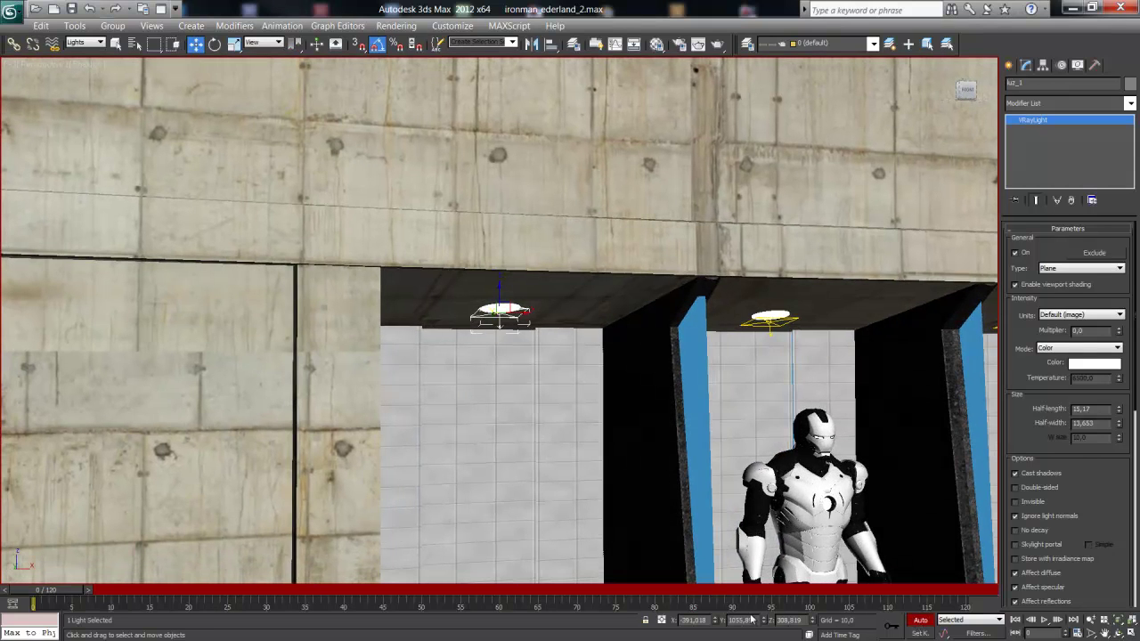
pyautogui.click(891, 627)
# - Key luz_1's multiplier to 8 at frame 15
pyautogui.moveTo(63, 592); pyautogui.dragTo(178, 596)
pyautogui.press('w')
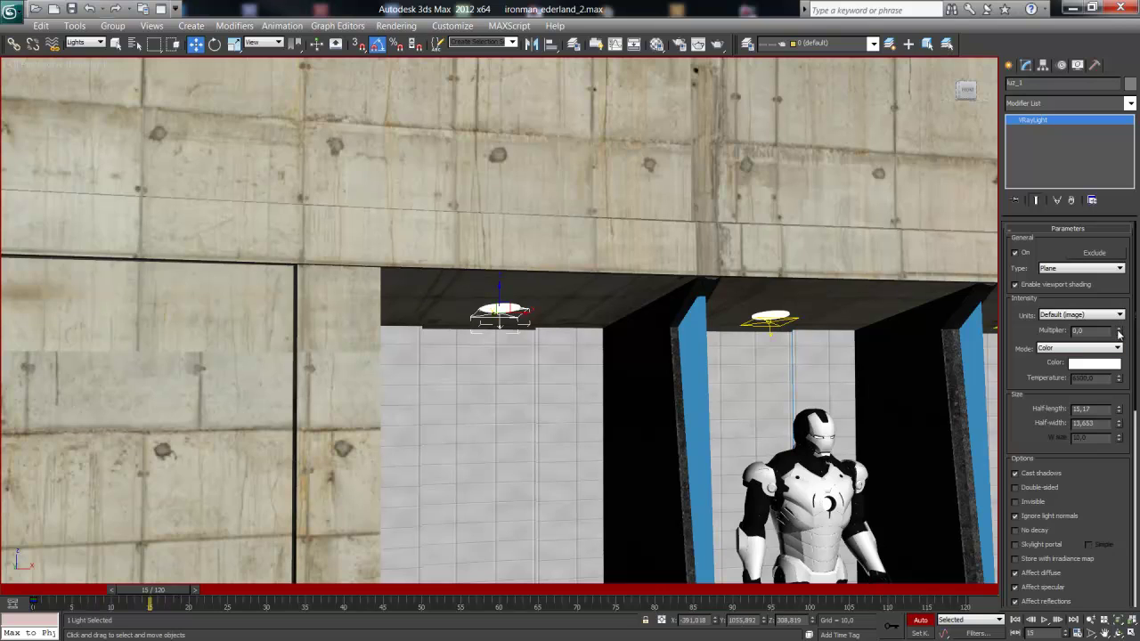
pyautogui.moveTo(1118, 334)
pyautogui.mouseDown()
pyautogui.moveTo(1121, 324)
pyautogui.moveTo(1055, 332)
pyautogui.mouseUp()
pyautogui.press('Return')
pyautogui.click(887, 628)
# - Key luz_2's multiplier to 8 at frame 30
pyautogui.click(770, 331)
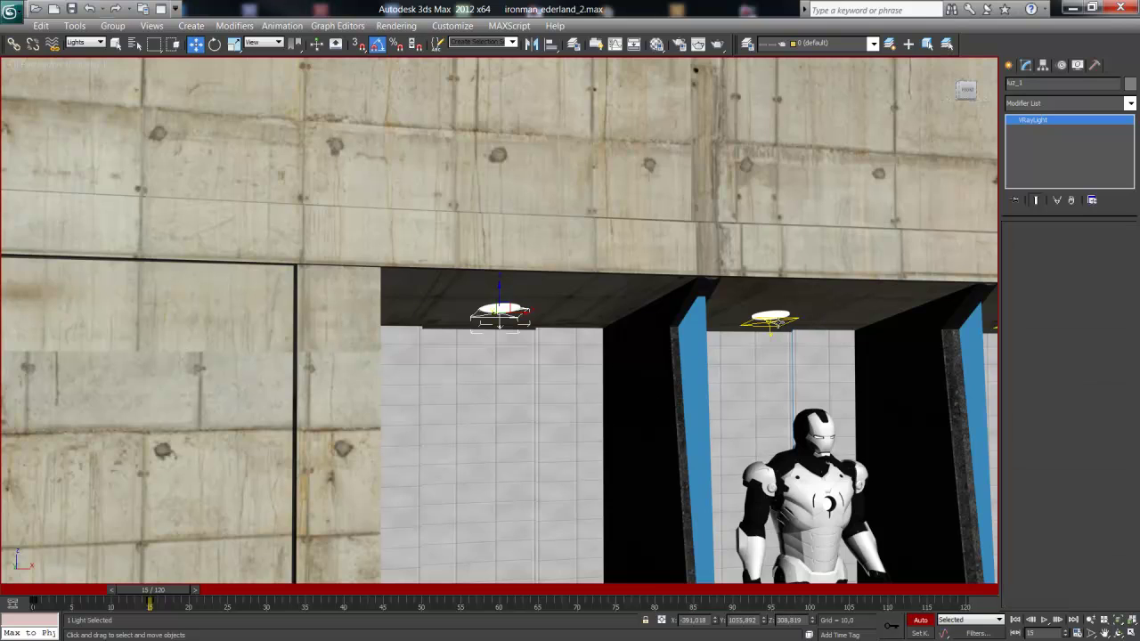
pyautogui.moveTo(178, 595); pyautogui.dragTo(60, 594)
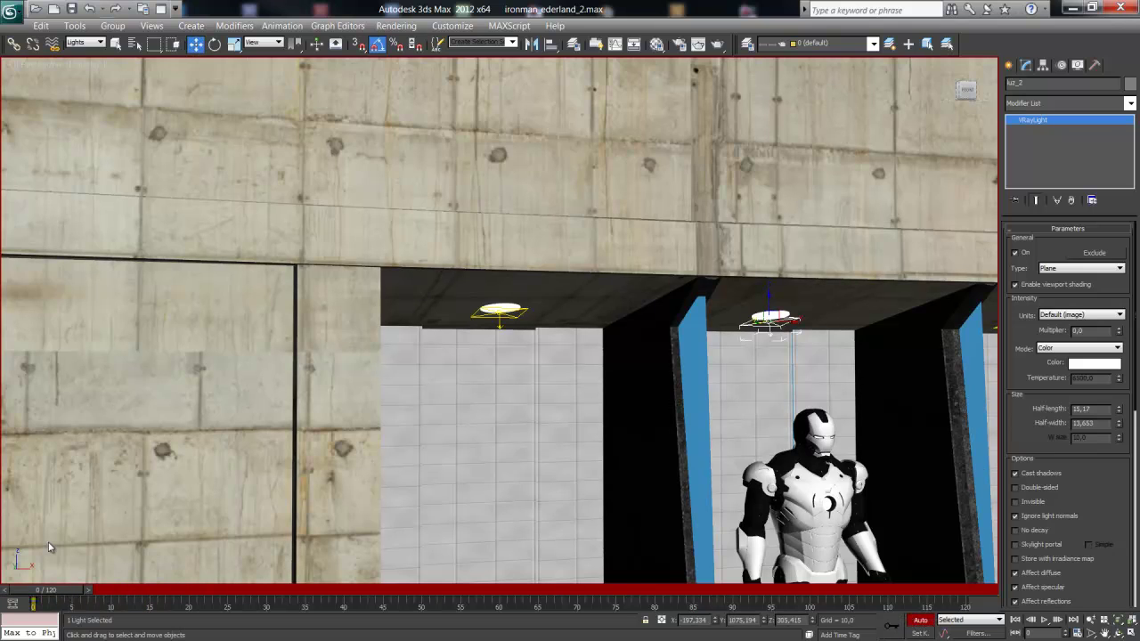
pyautogui.moveTo(58, 591); pyautogui.dragTo(153, 591)
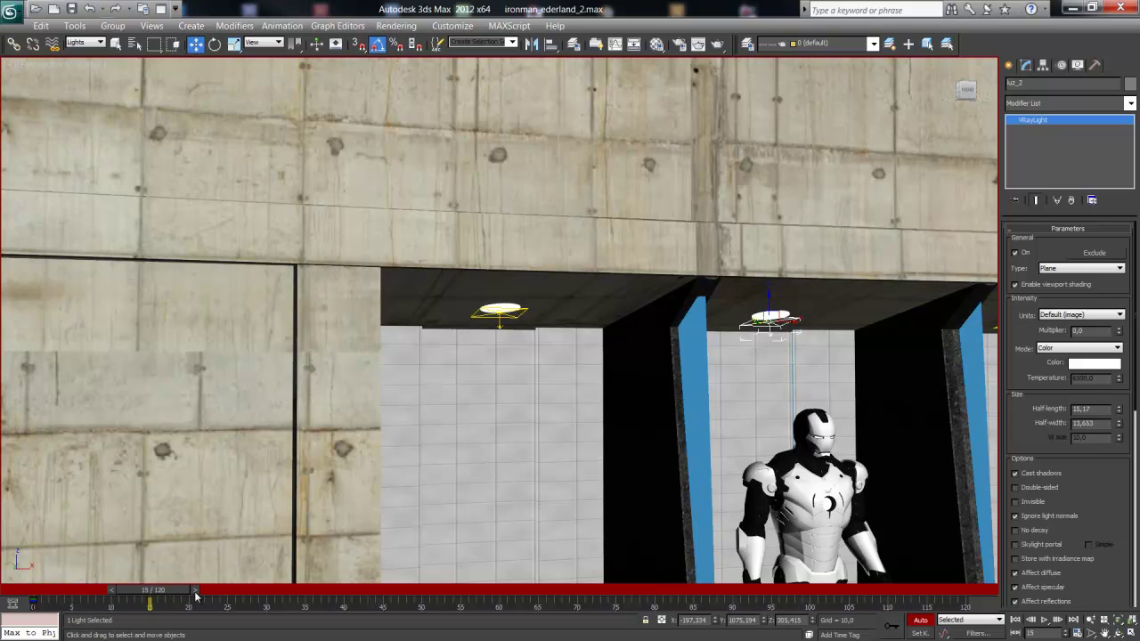
pyautogui.moveTo(195, 596)
pyautogui.mouseDown()
pyautogui.moveTo(278, 593)
pyautogui.moveTo(173, 598)
pyautogui.mouseUp()
pyautogui.press('w')
pyautogui.moveTo(155, 597); pyautogui.dragTo(267, 599)
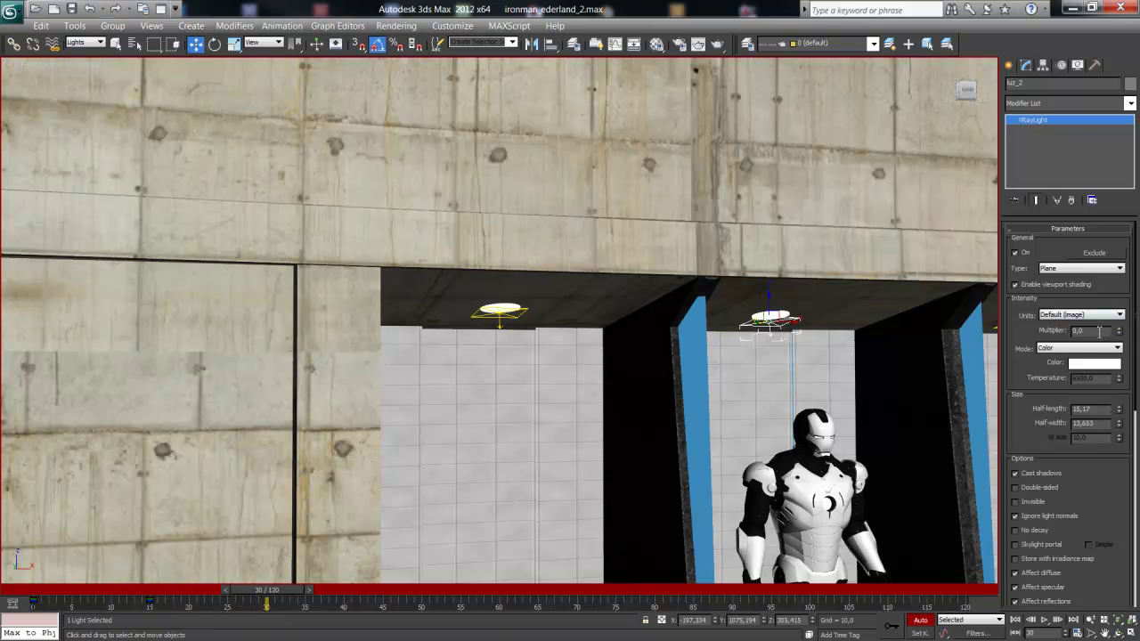
pyautogui.moveTo(1099, 331); pyautogui.dragTo(1057, 330)
pyautogui.click(1014, 406)
# - Scrub the timeline to verify luz_2's brightening, then select luz_3
pyautogui.moveTo(272, 595)
pyautogui.mouseDown()
pyautogui.moveTo(214, 589)
pyautogui.moveTo(267, 590)
pyautogui.mouseUp()
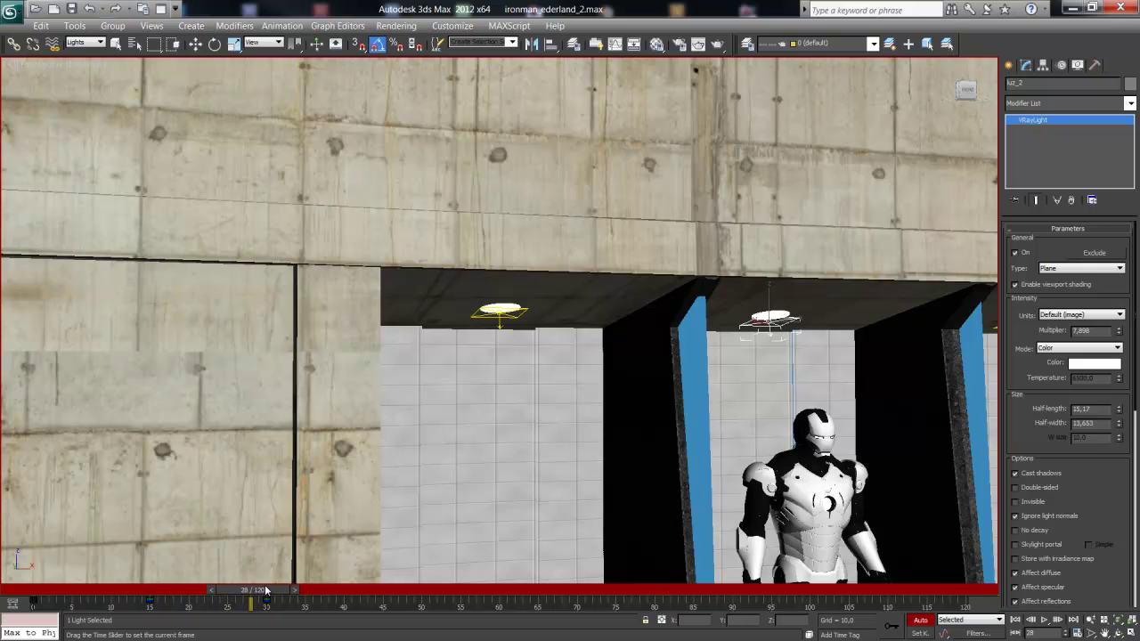
pyautogui.press('w')
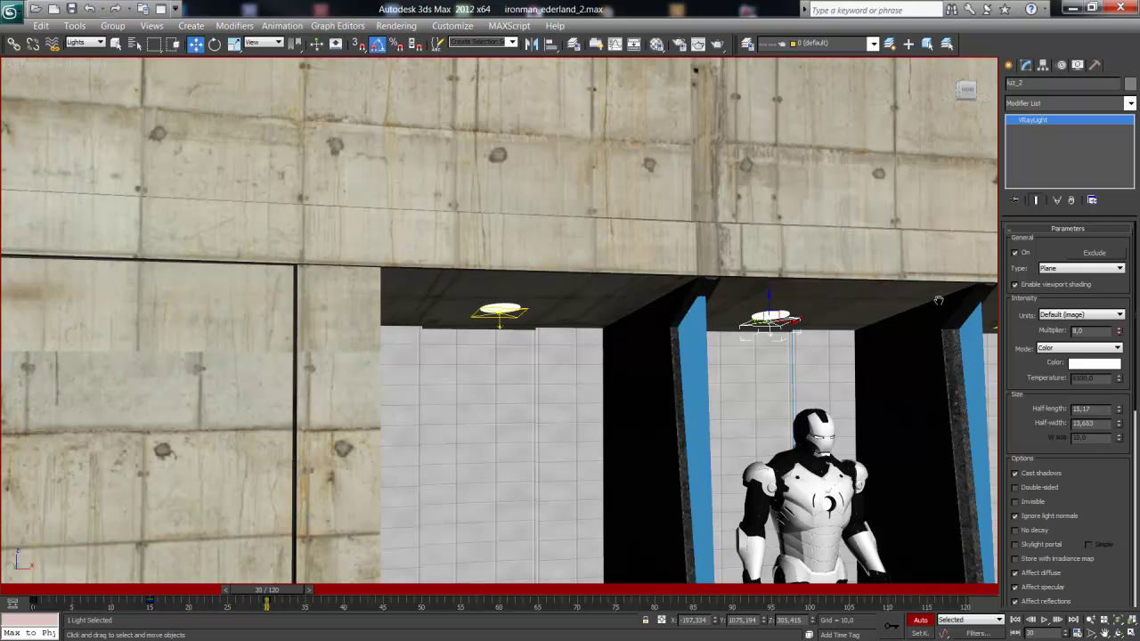
pyautogui.moveTo(937, 300); pyautogui.dragTo(668, 302, button='middle')
pyautogui.click(785, 318)
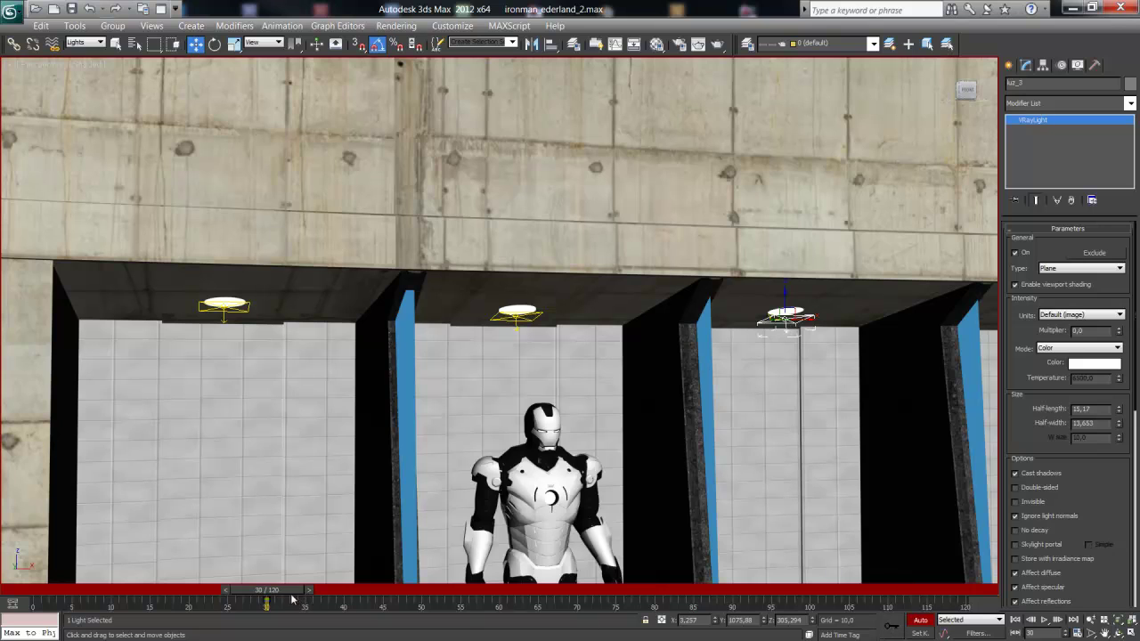
# - Key luz_3's multiplier to 8 at frame 45
pyautogui.moveTo(292, 591); pyautogui.dragTo(54, 589)
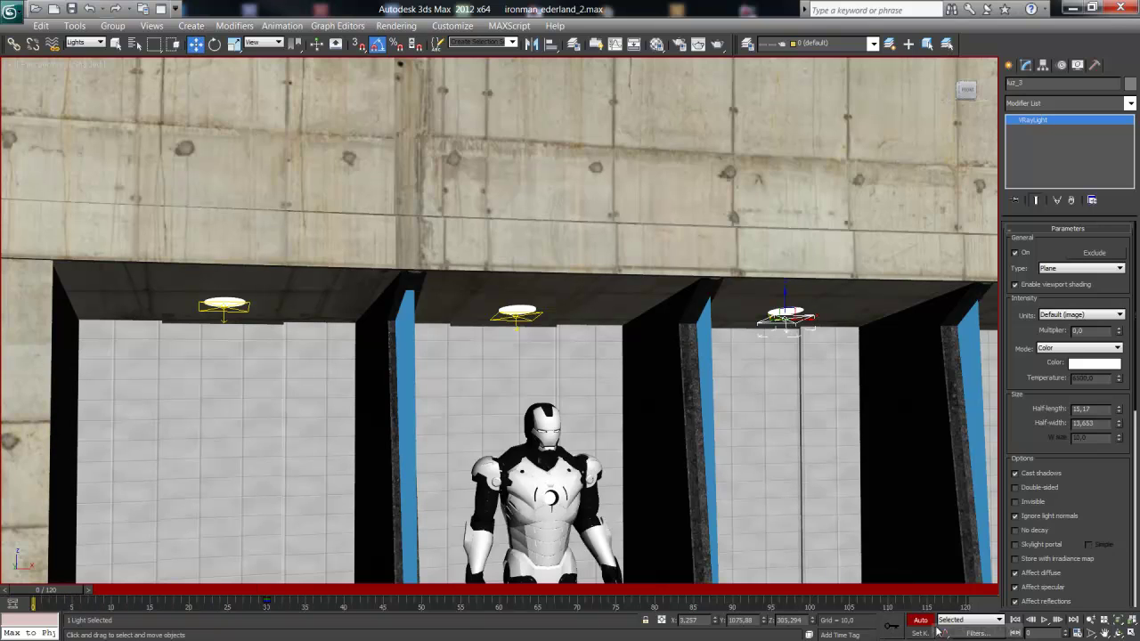
pyautogui.moveTo(60, 591); pyautogui.dragTo(381, 590)
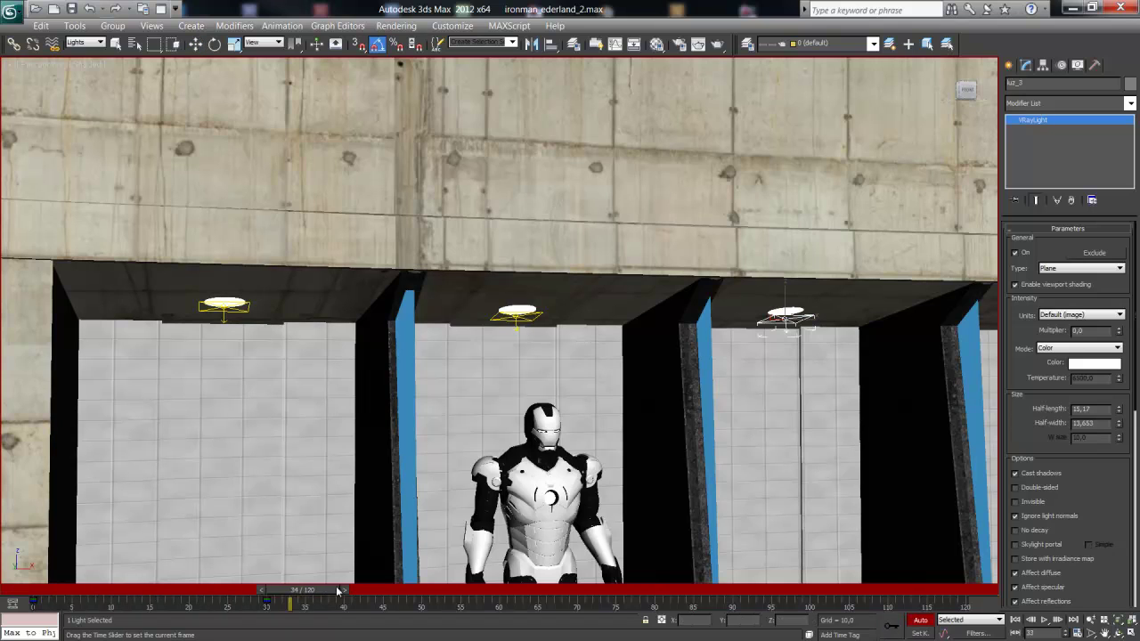
pyautogui.moveTo(1096, 332); pyautogui.dragTo(1049, 332)
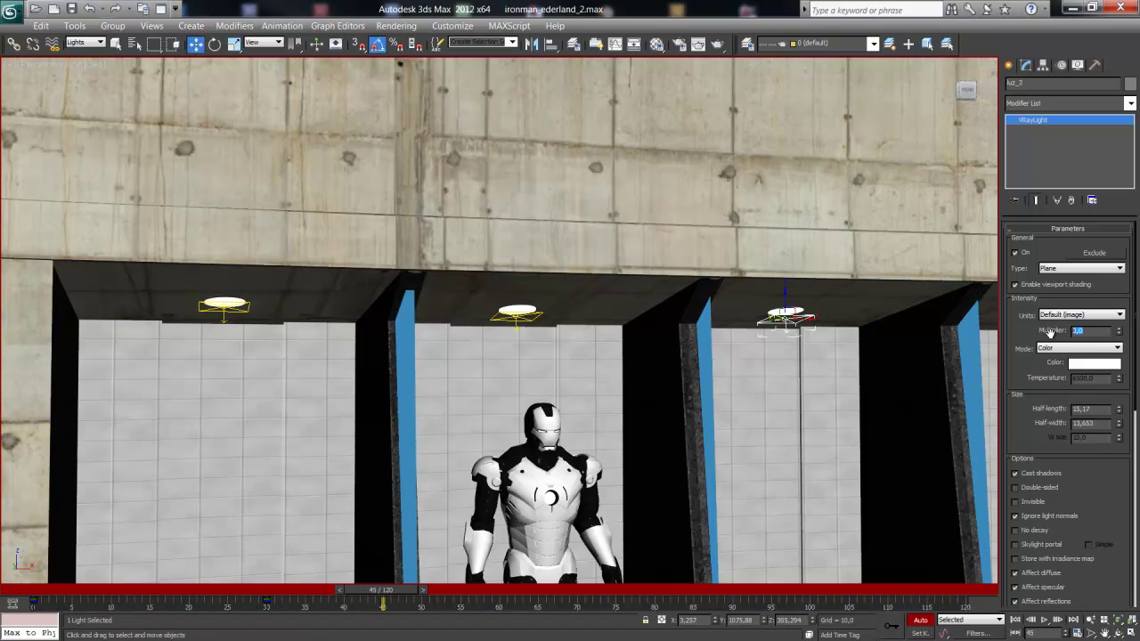
pyautogui.write('8')
pyautogui.press('Return')
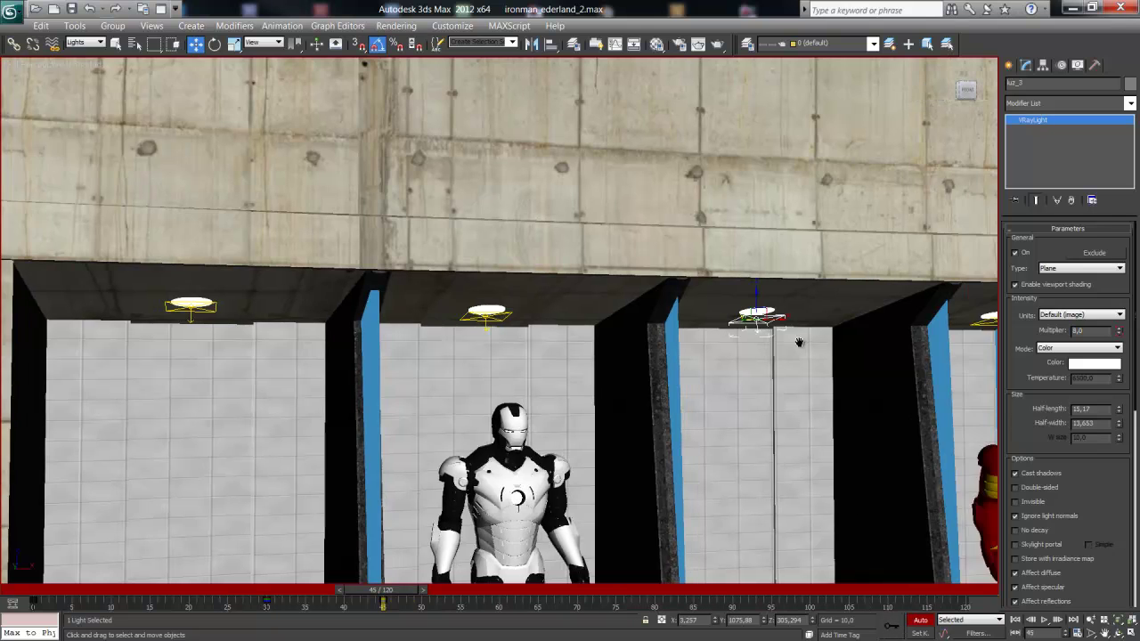
# - Key luz_4's multiplier to 8 at frame 60
pyautogui.moveTo(796, 338); pyautogui.dragTo(556, 339, button='middle')
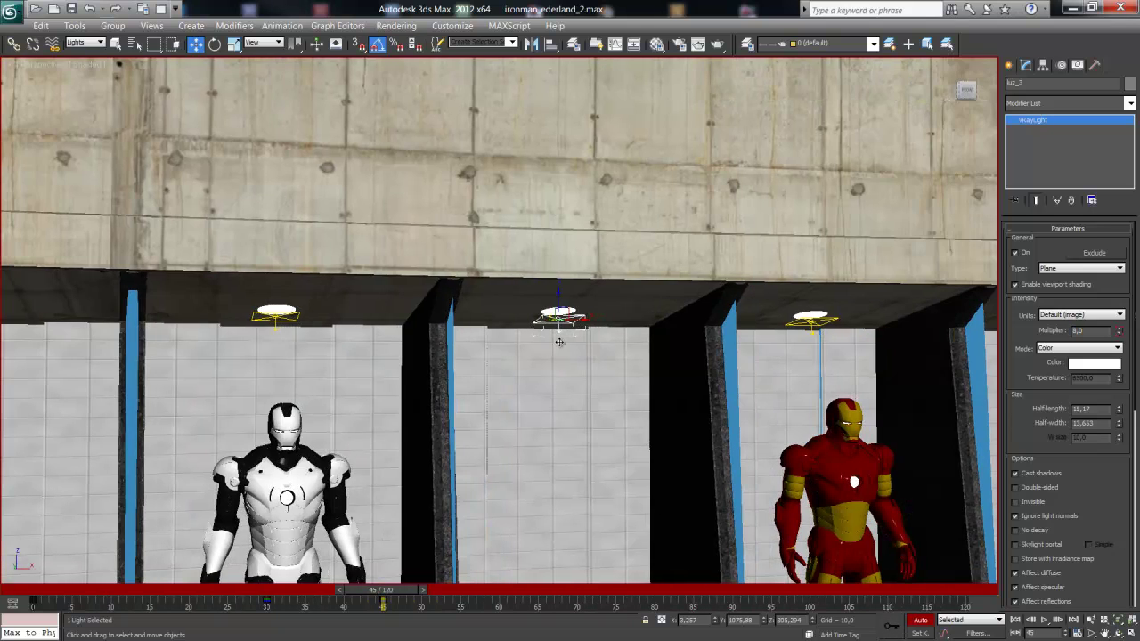
pyautogui.click(810, 331)
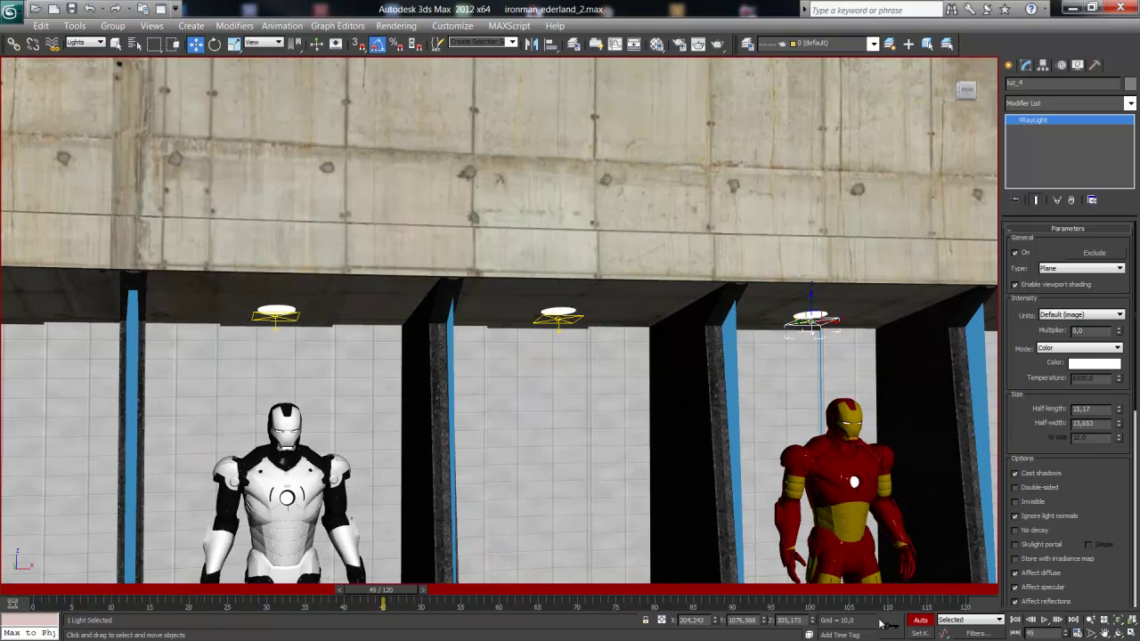
pyautogui.moveTo(418, 593); pyautogui.dragTo(80, 593)
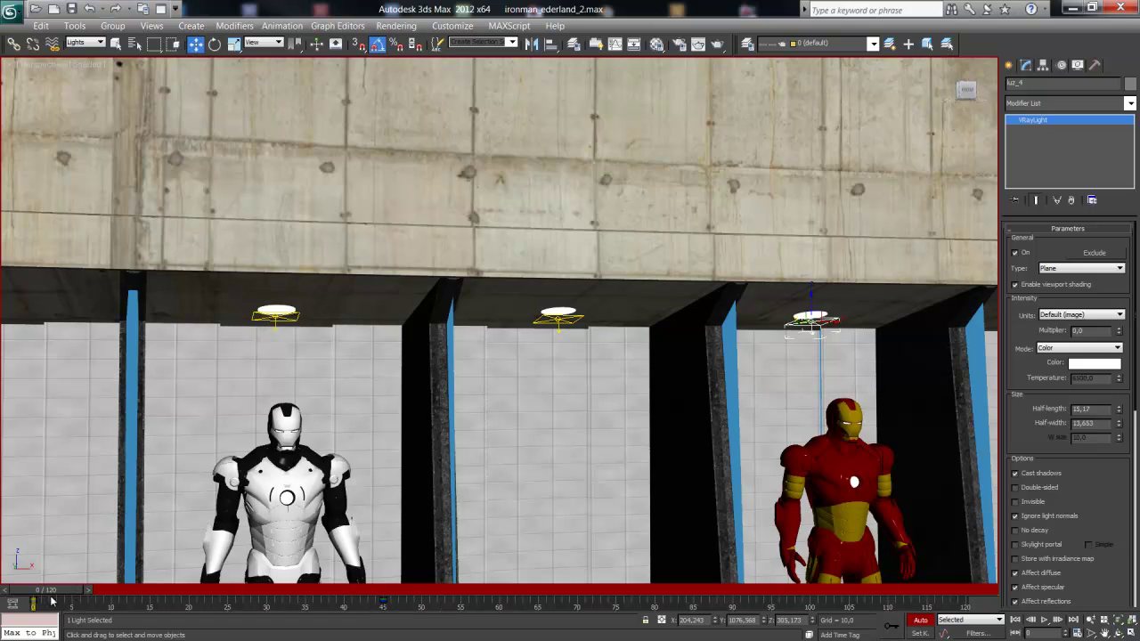
pyautogui.moveTo(51, 593); pyautogui.dragTo(499, 592)
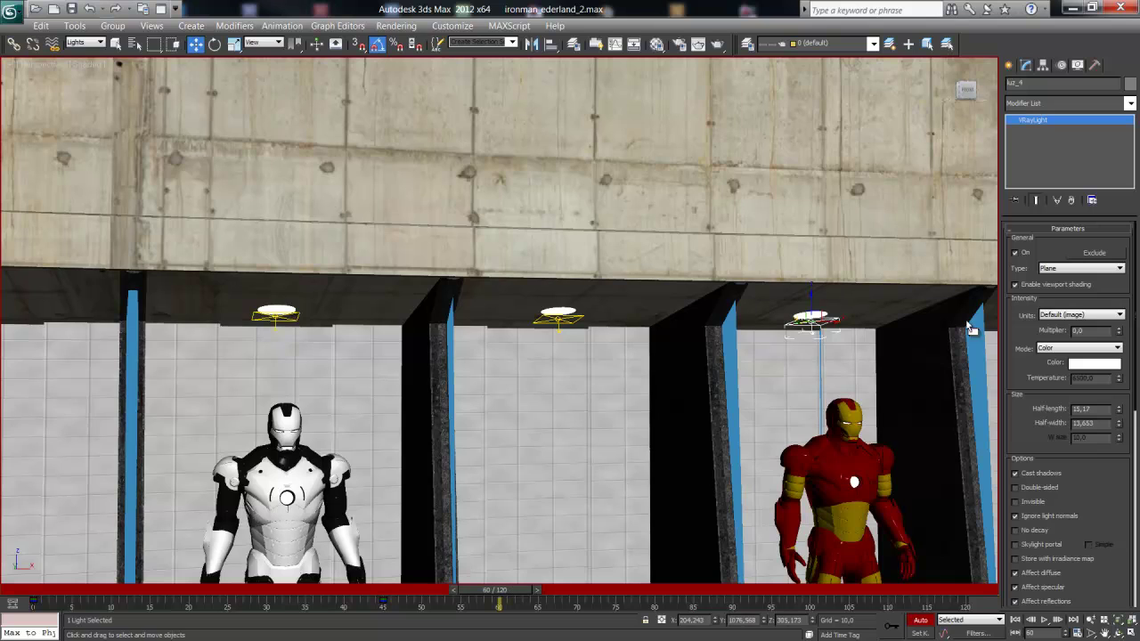
pyautogui.moveTo(1082, 331); pyautogui.dragTo(1059, 330)
pyautogui.press('Return')
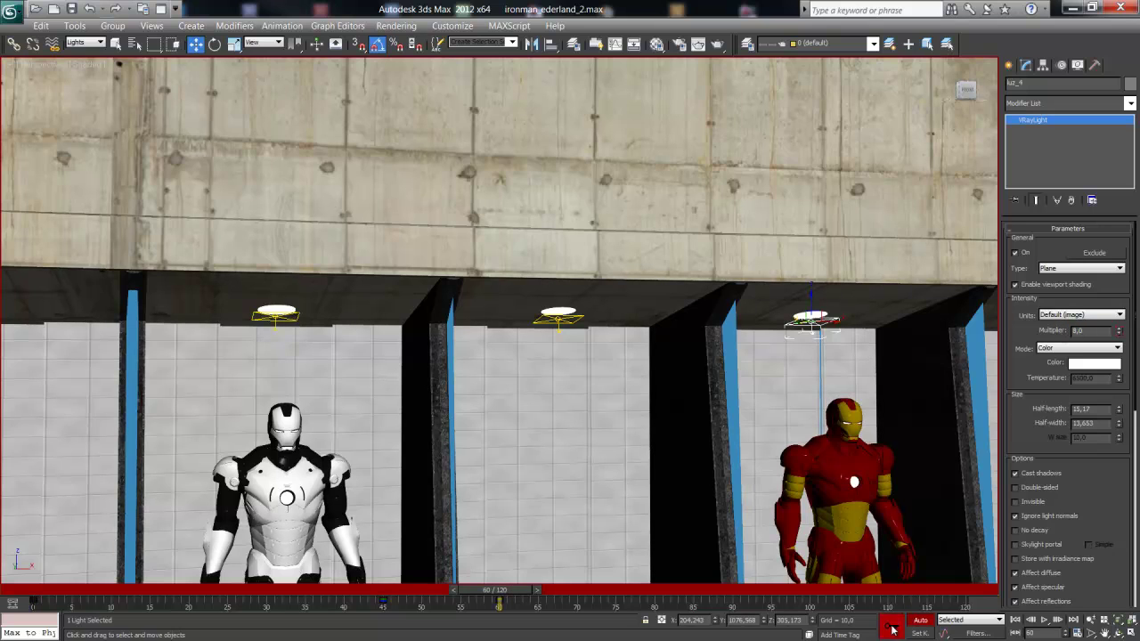
# - Key luz_5's multiplier to 8 at frame 75 and recentre the view on the alcoves
pyautogui.moveTo(944, 294); pyautogui.dragTo(672, 286, button='middle')
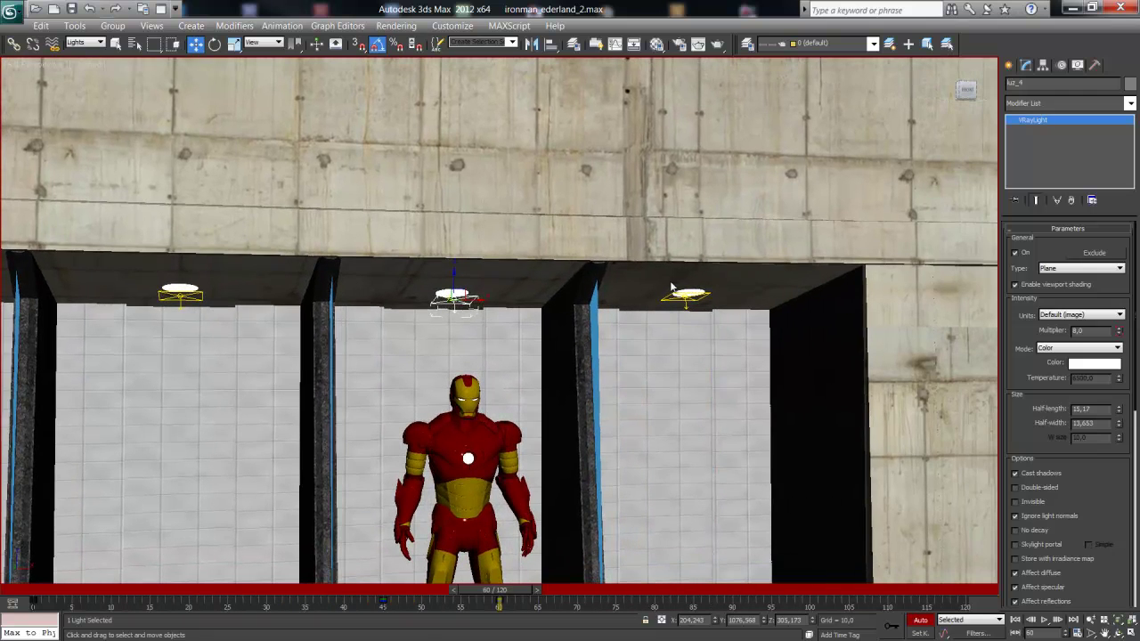
pyautogui.click(674, 289)
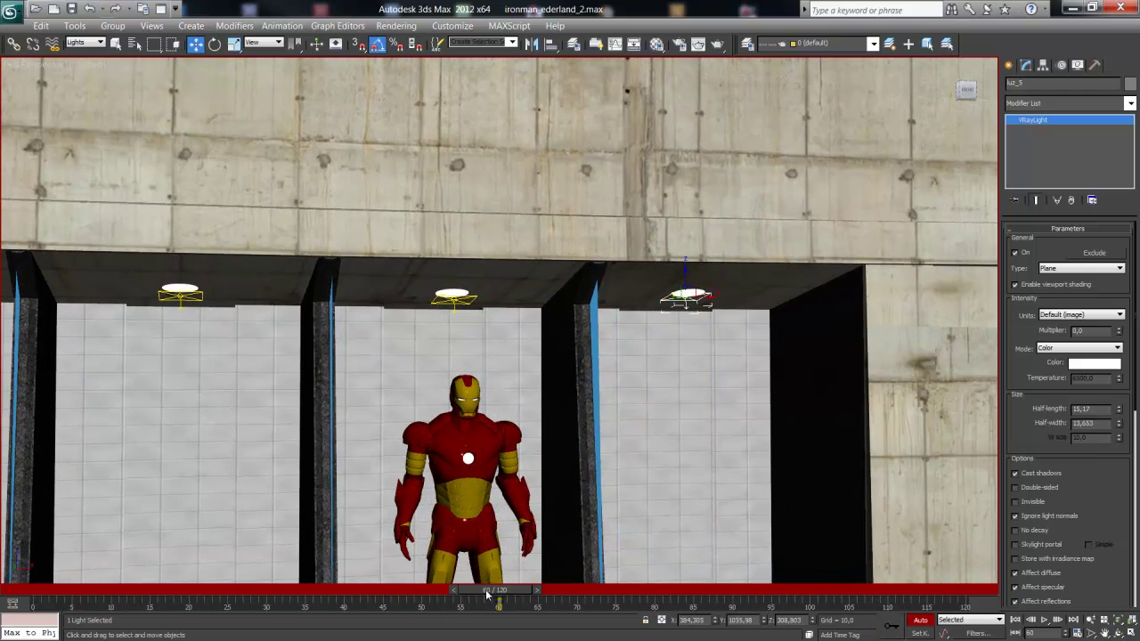
pyautogui.moveTo(487, 594); pyautogui.dragTo(35, 595)
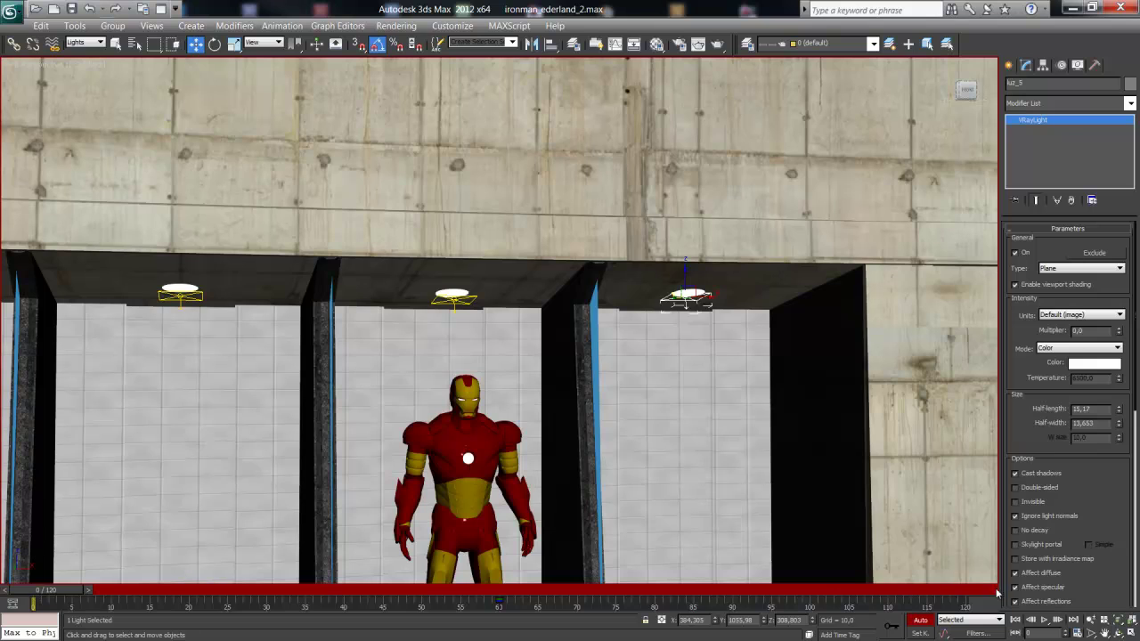
pyautogui.moveTo(49, 591); pyautogui.dragTo(613, 591)
pyautogui.press('w')
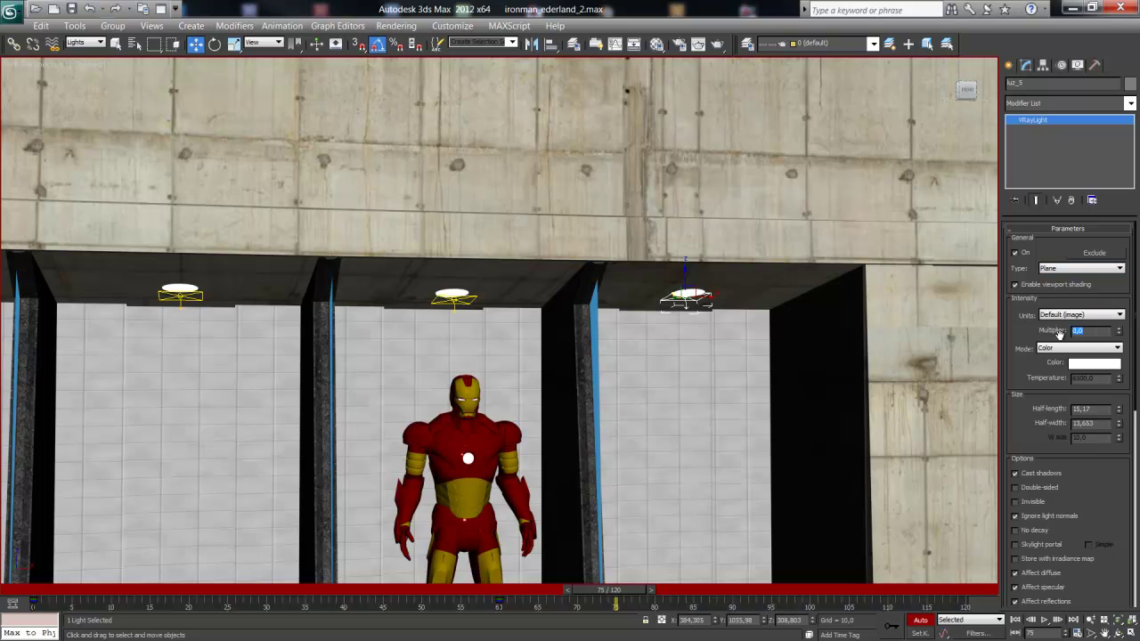
pyautogui.write('8')
pyautogui.press('Return')
pyautogui.moveTo(522, 389); pyautogui.dragTo(580, 377, button='middle')
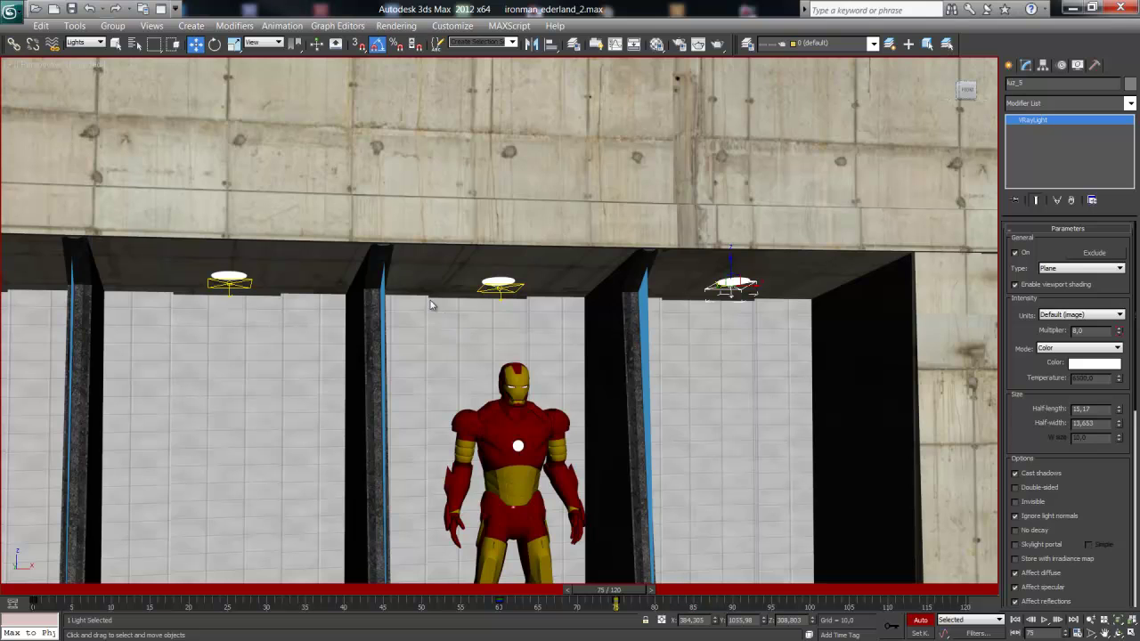
pyautogui.moveTo(481, 331); pyautogui.dragTo(569, 309, button='middle')
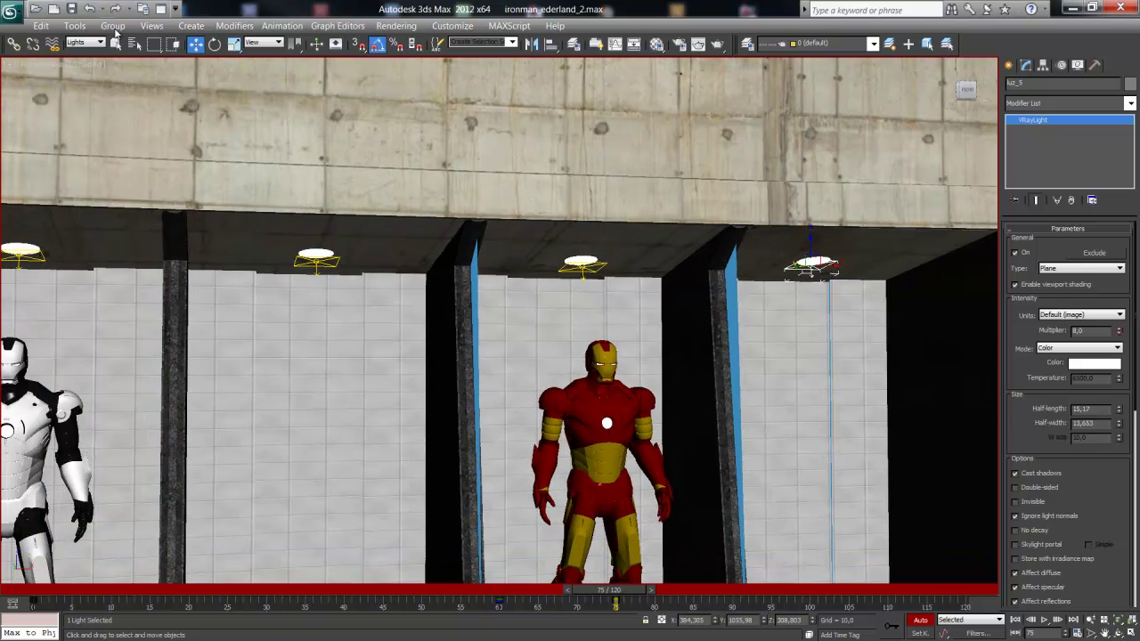
pyautogui.click(86, 66)
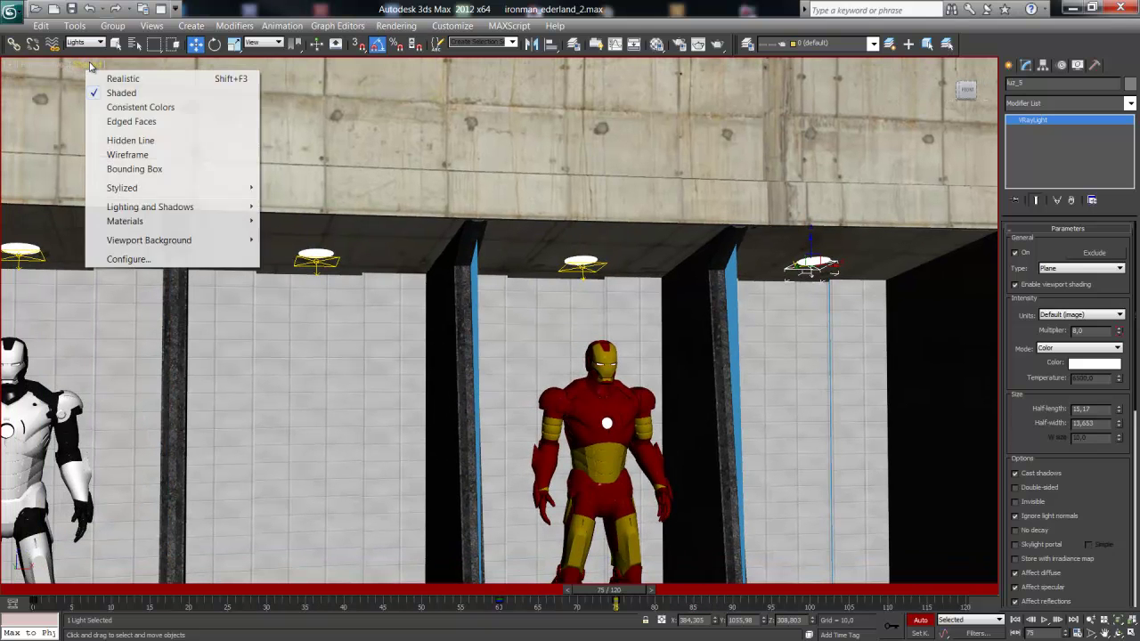
pyautogui.click(116, 77)
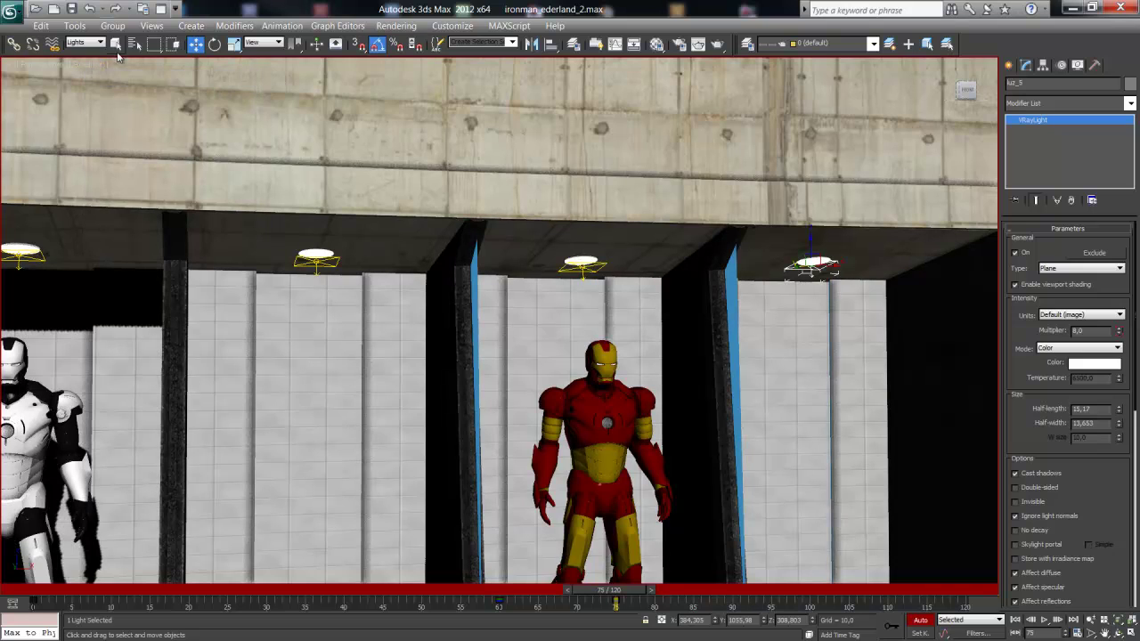
pyautogui.click(57, 65)
pyautogui.click(85, 67)
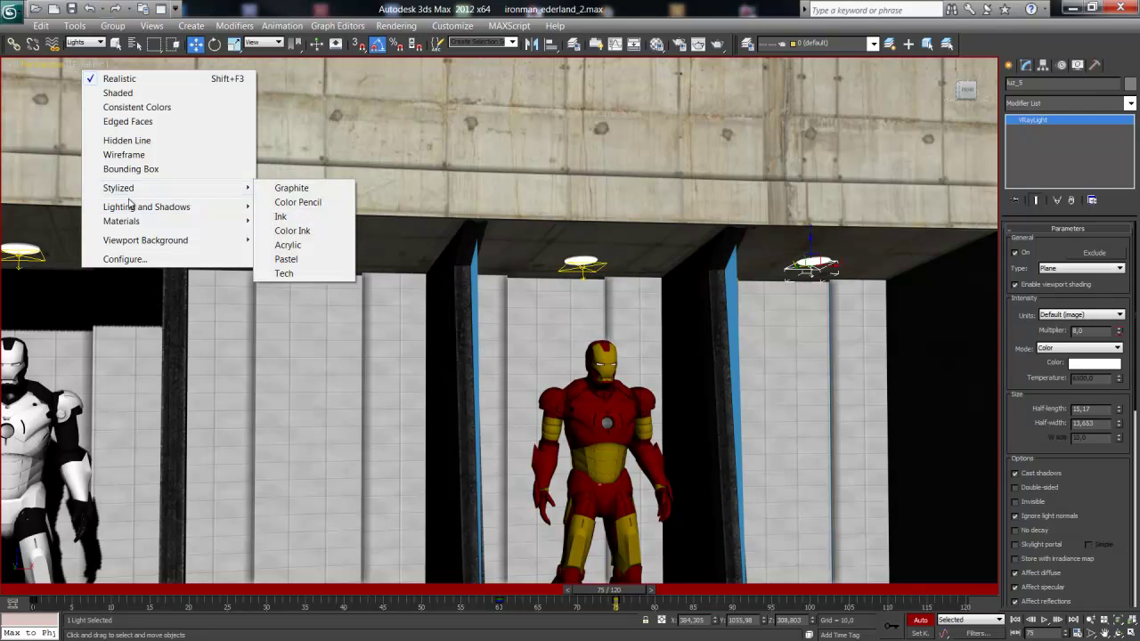
pyautogui.moveTo(146, 207)
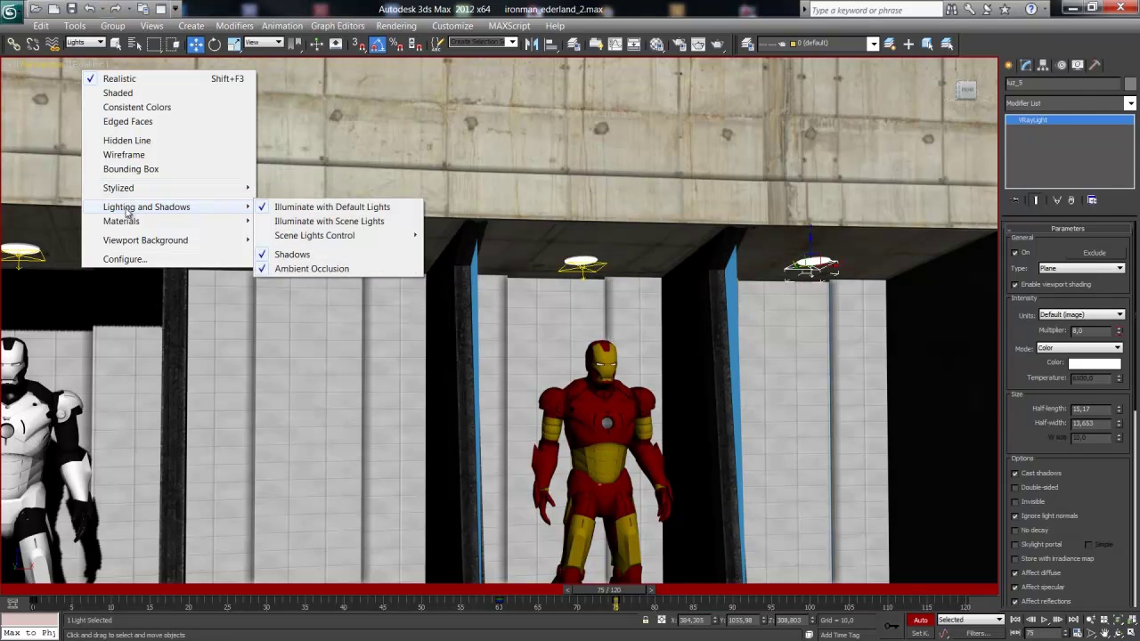
pyautogui.click(299, 221)
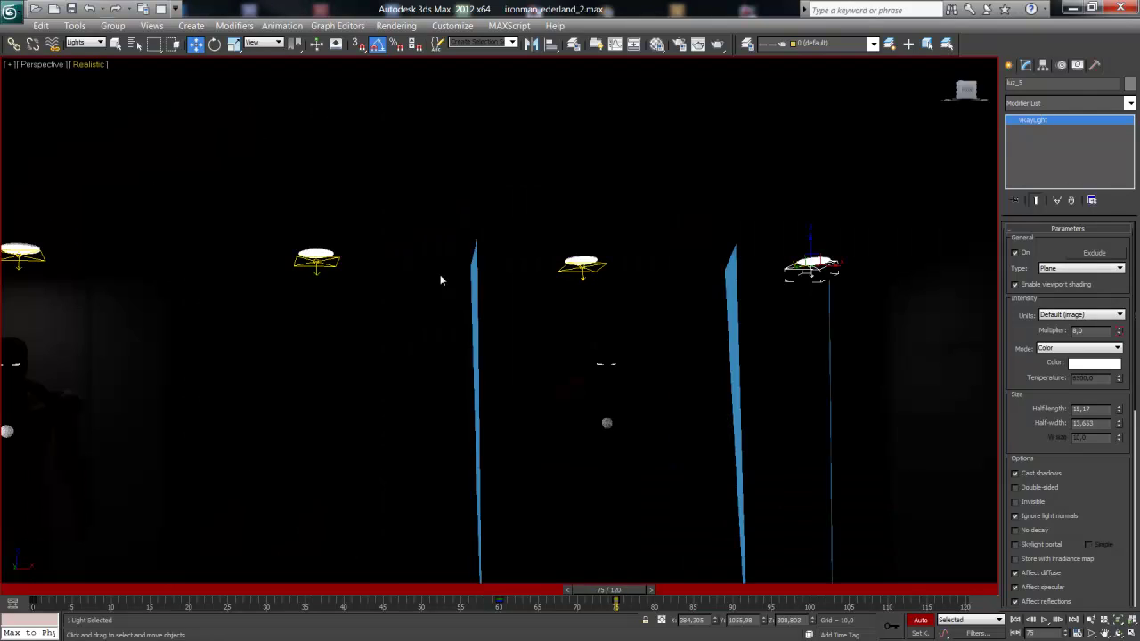
pyautogui.click(82, 64)
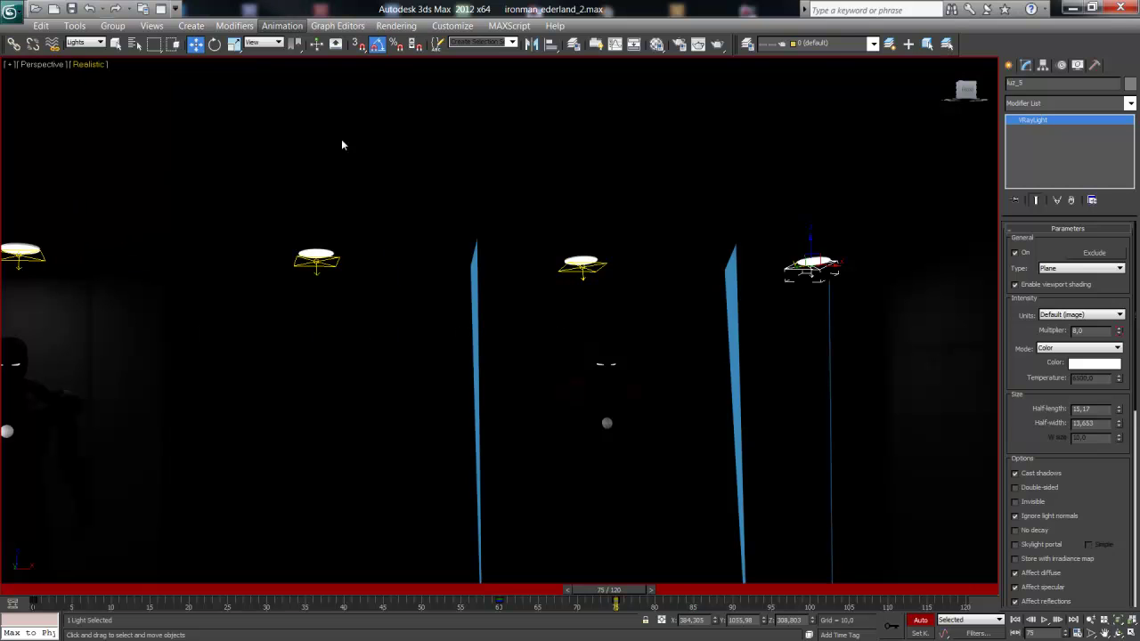
pyautogui.moveTo(344, 142)
pyautogui.keyDown('alt'); pyautogui.mouseDown(button='middle')
pyautogui.moveTo(513, 454)
pyautogui.moveTo(501, 457)
pyautogui.mouseUp(button='middle'); pyautogui.keyUp('alt')
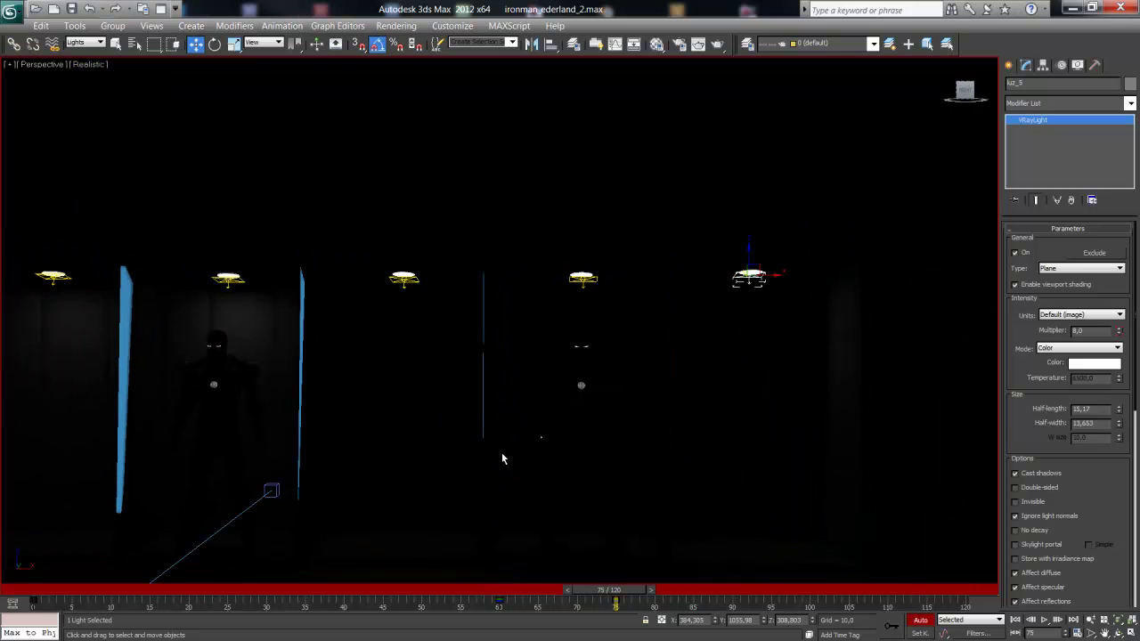
pyautogui.moveTo(635, 595)
pyautogui.mouseDown()
pyautogui.moveTo(44, 590)
pyautogui.moveTo(919, 590)
pyautogui.moveTo(572, 590)
pyautogui.moveTo(525, 570)
pyautogui.moveTo(501, 584)
pyautogui.mouseUp()
pyautogui.press('w')
pyautogui.moveTo(496, 459)
pyautogui.keyDown('alt'); pyautogui.mouseDown(button='middle')
pyautogui.moveTo(531, 454)
pyautogui.moveTo(510, 452)
pyautogui.mouseUp(button='middle'); pyautogui.keyUp('alt')
pyautogui.moveTo(501, 591)
pyautogui.mouseDown()
pyautogui.moveTo(54, 590)
pyautogui.moveTo(190, 602)
pyautogui.moveTo(558, 590)
pyautogui.moveTo(239, 591)
pyautogui.moveTo(742, 590)
pyautogui.moveTo(481, 590)
pyautogui.mouseUp()
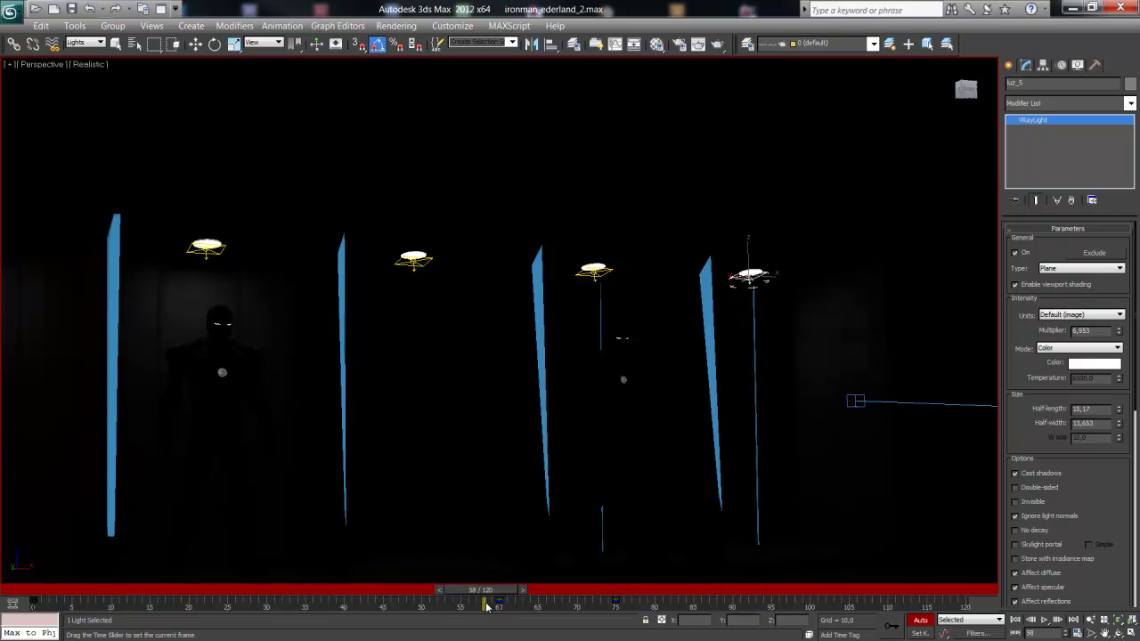
pyautogui.press('w')
pyautogui.click(79, 64)
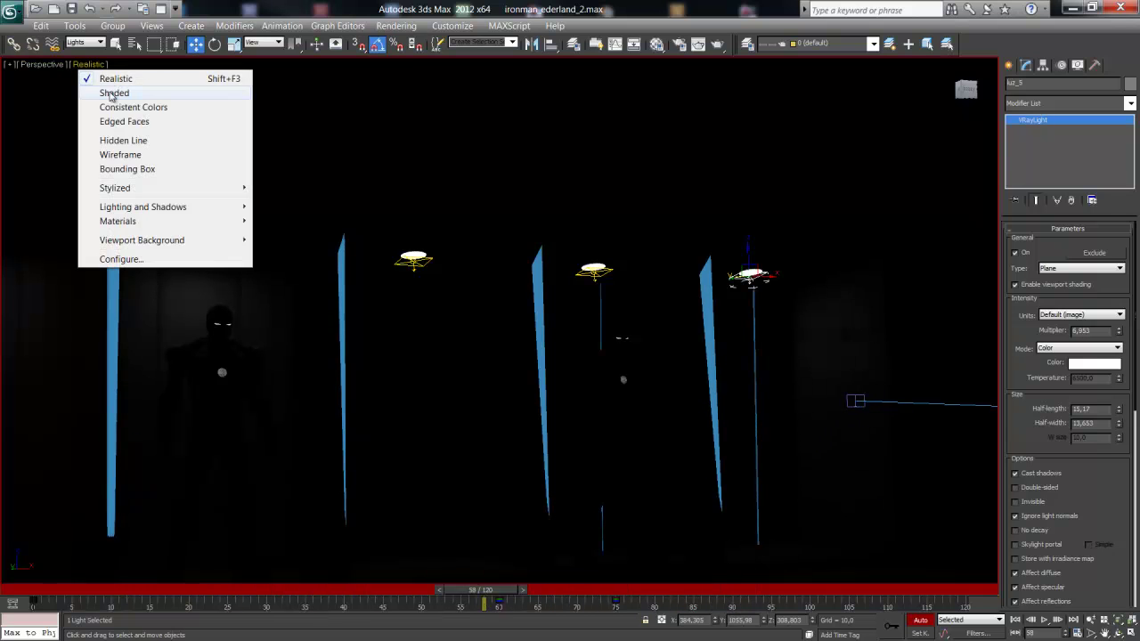
pyautogui.click(98, 92)
# - Turn Auto Key off and orbit to look down on the alcoves and platform
pyautogui.click(918, 620)
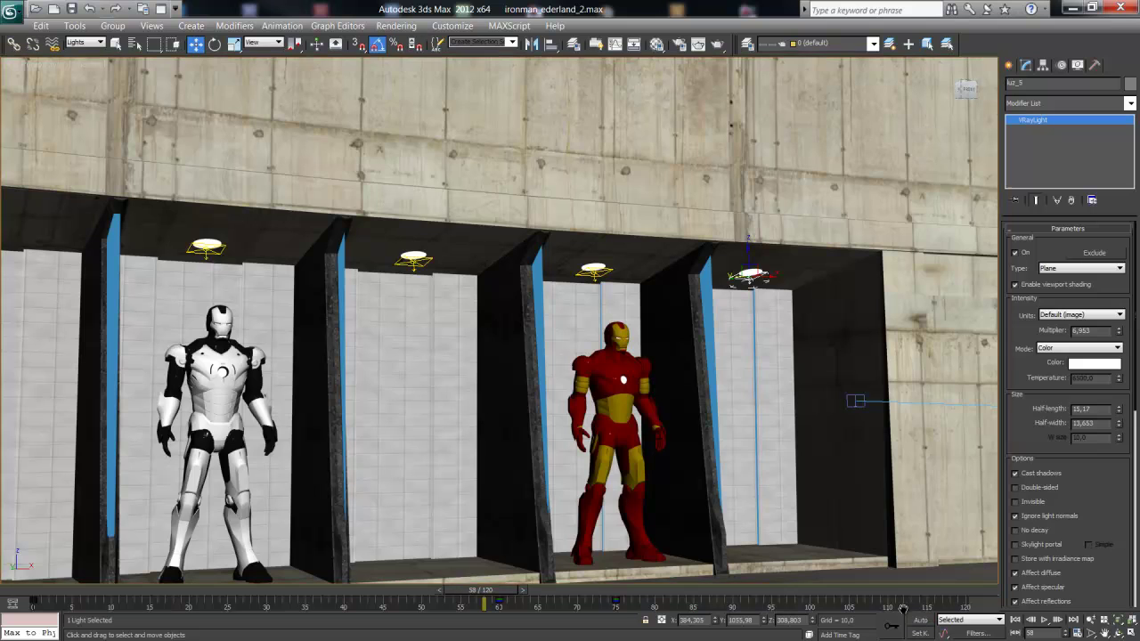
pyautogui.scroll(-1, 490, 327)
pyautogui.scroll(-3, 490, 328)
pyautogui.keyDown('alt'); pyautogui.moveTo(489, 333); pyautogui.dragTo(893, 158, button='middle'); pyautogui.keyUp('alt')
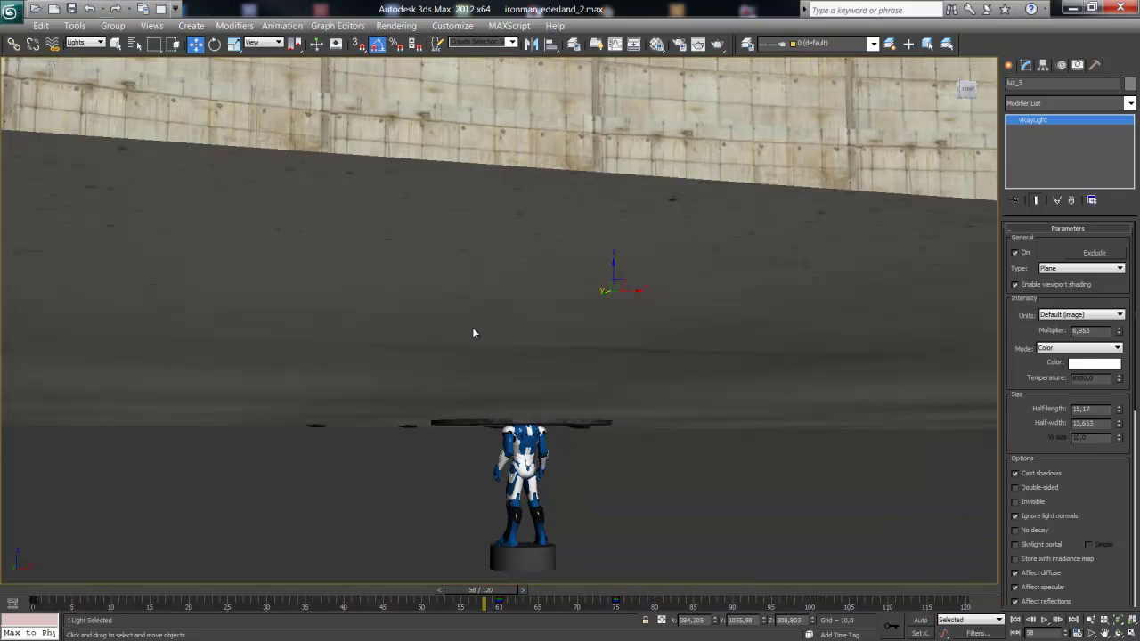
# - Draw a wide VRay plane light, VRayLight001, over the central platform in Top view
pyautogui.click(1007, 65)
pyautogui.click(1038, 149)
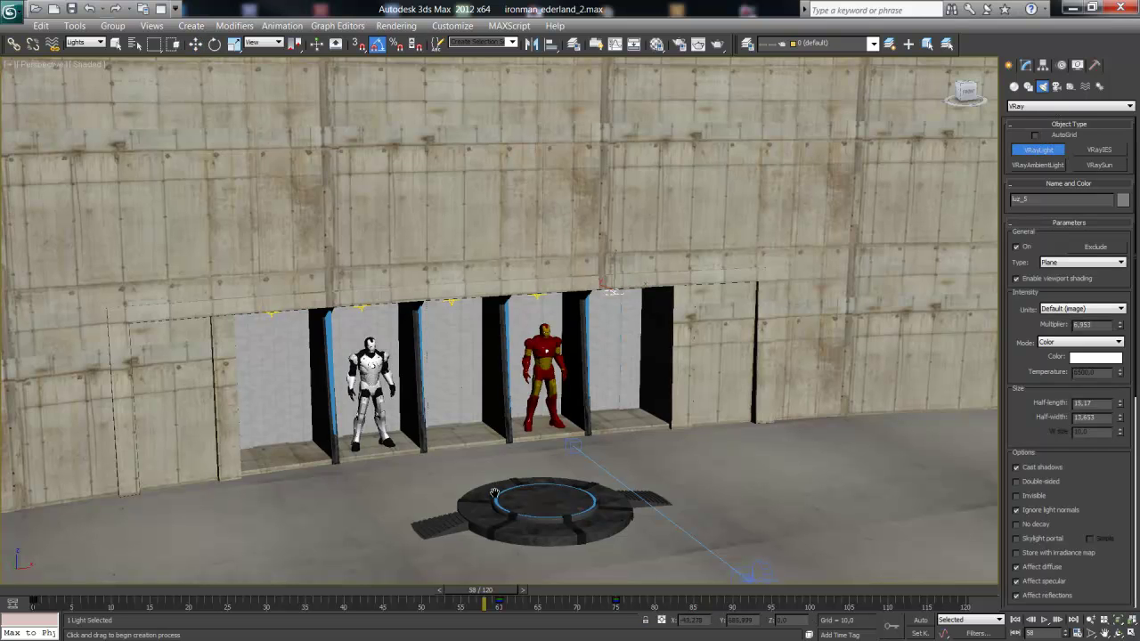
pyautogui.press('t')
pyautogui.scroll(-3, 423, 412)
pyautogui.scroll(-2, 423, 411)
pyautogui.scroll(-1, 423, 411)
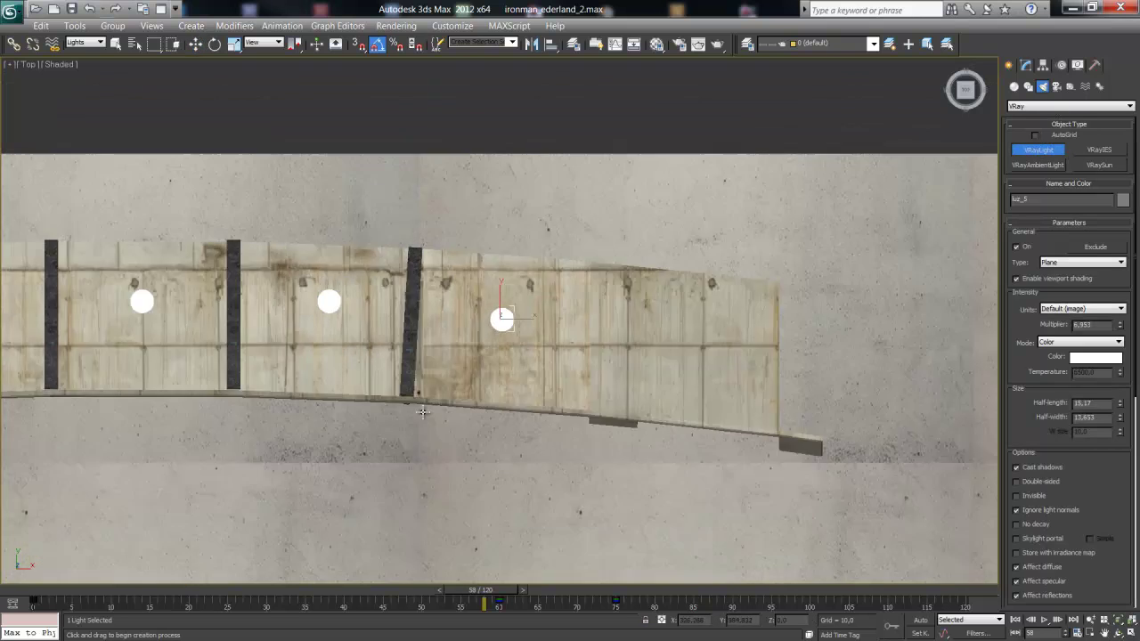
pyautogui.scroll(-5, 423, 412)
pyautogui.moveTo(465, 400)
pyautogui.mouseDown(button='middle')
pyautogui.moveTo(555, 373)
pyautogui.moveTo(493, 329)
pyautogui.moveTo(472, 334)
pyautogui.mouseUp(button='middle')
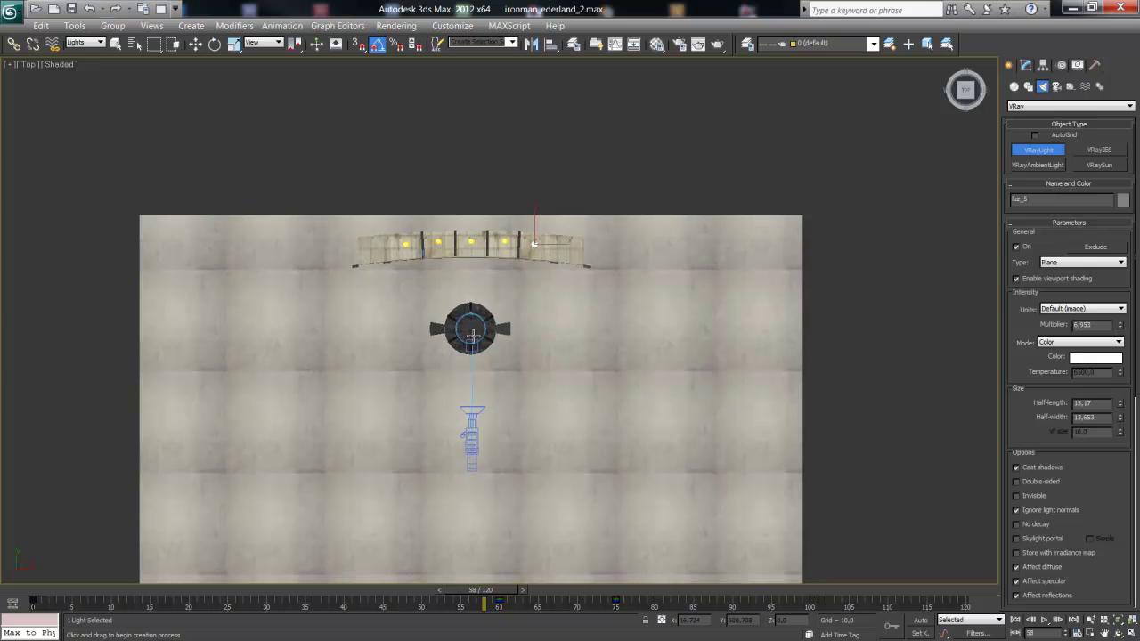
pyautogui.scroll(2, 498, 325)
pyautogui.moveTo(358, 317); pyautogui.dragTo(555, 344)
pyautogui.click(195, 44)
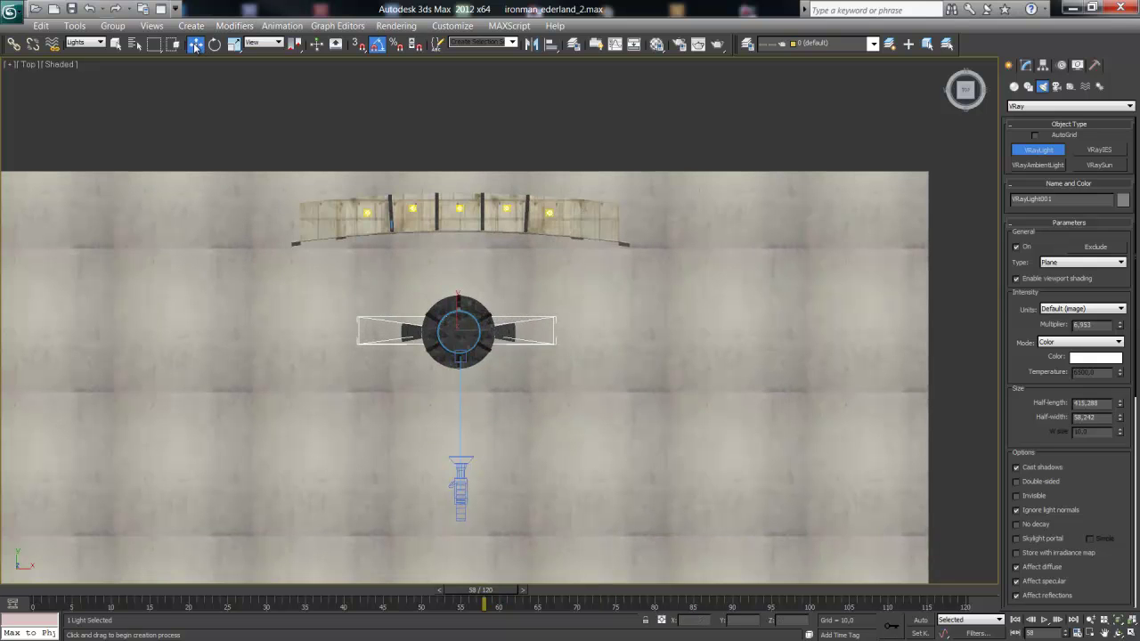
# - Raise VRayLight001 above the suits and fine-tune its height in the four-view layout
pyautogui.press('f')
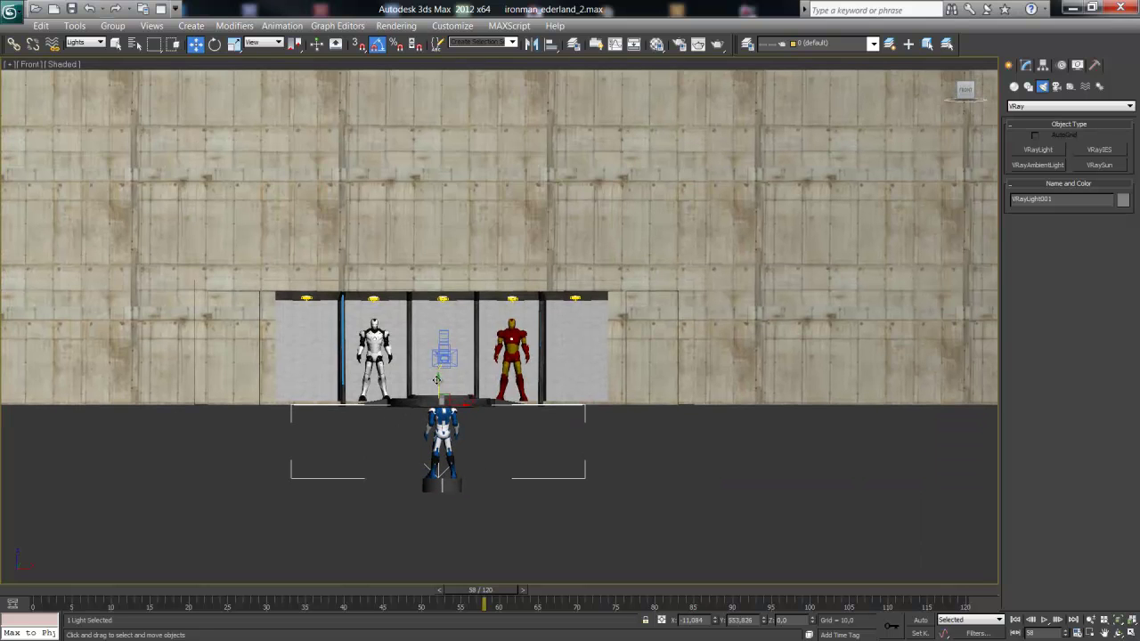
pyautogui.moveTo(437, 380); pyautogui.dragTo(438, 164)
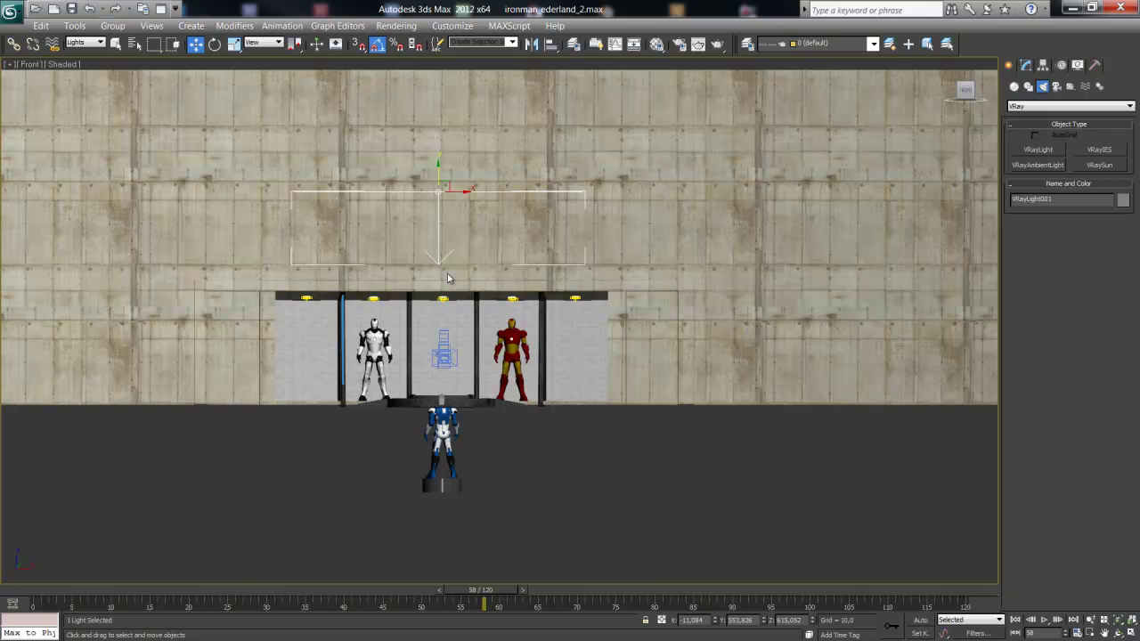
pyautogui.press('c')
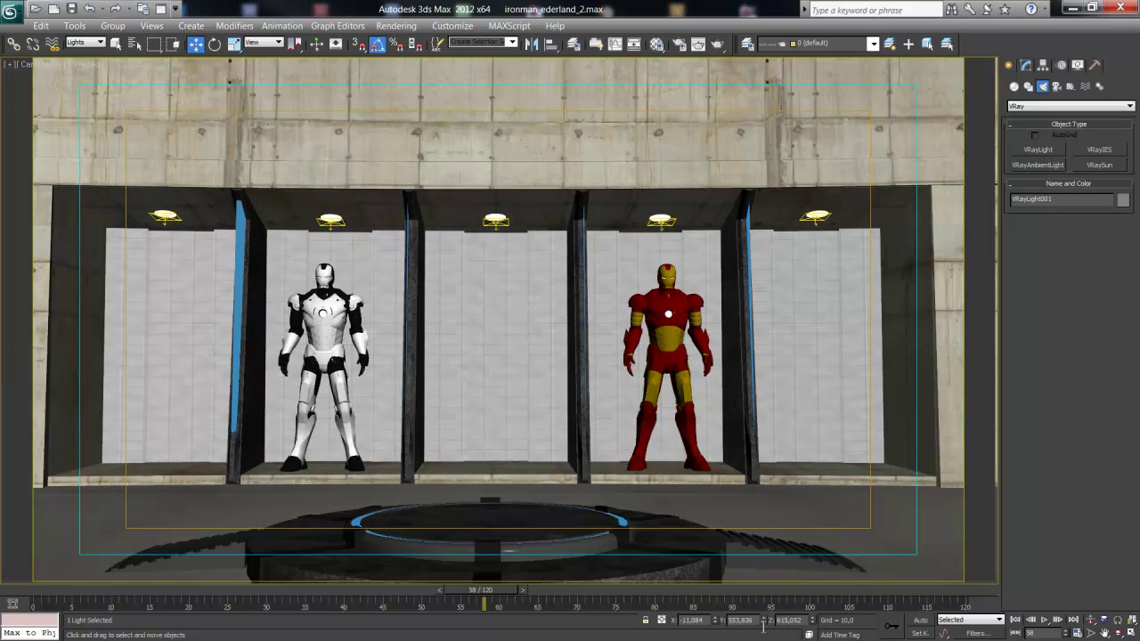
pyautogui.click(1129, 632)
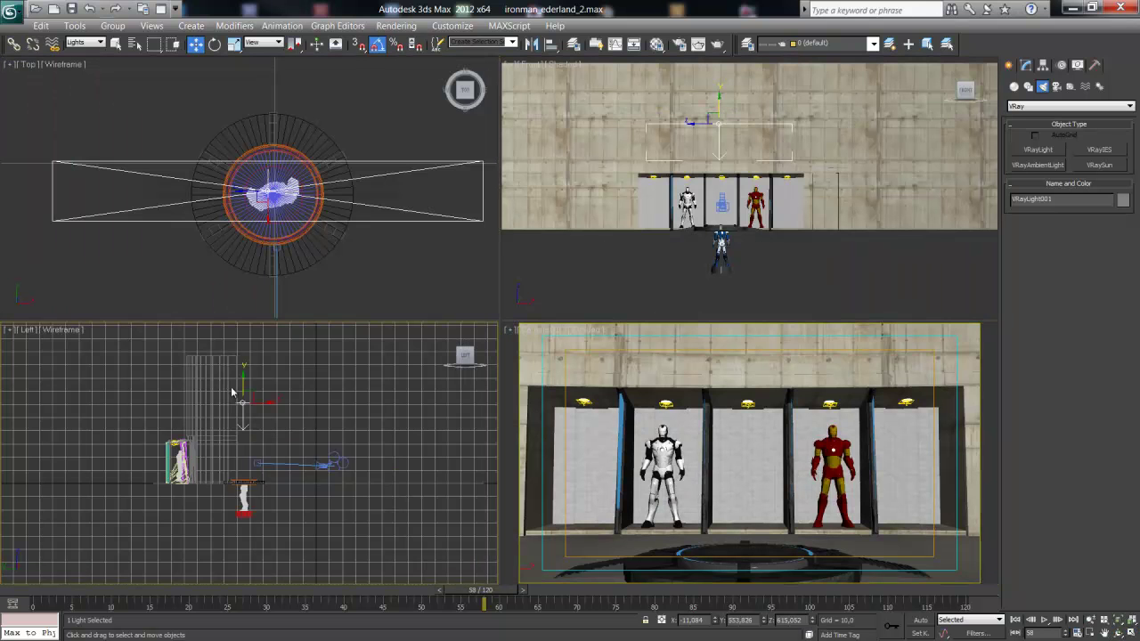
pyautogui.moveTo(232, 392); pyautogui.dragTo(231, 412, button='middle')
pyautogui.moveTo(233, 398)
pyautogui.mouseDown()
pyautogui.moveTo(234, 448)
pyautogui.moveTo(235, 420)
pyautogui.mouseUp()
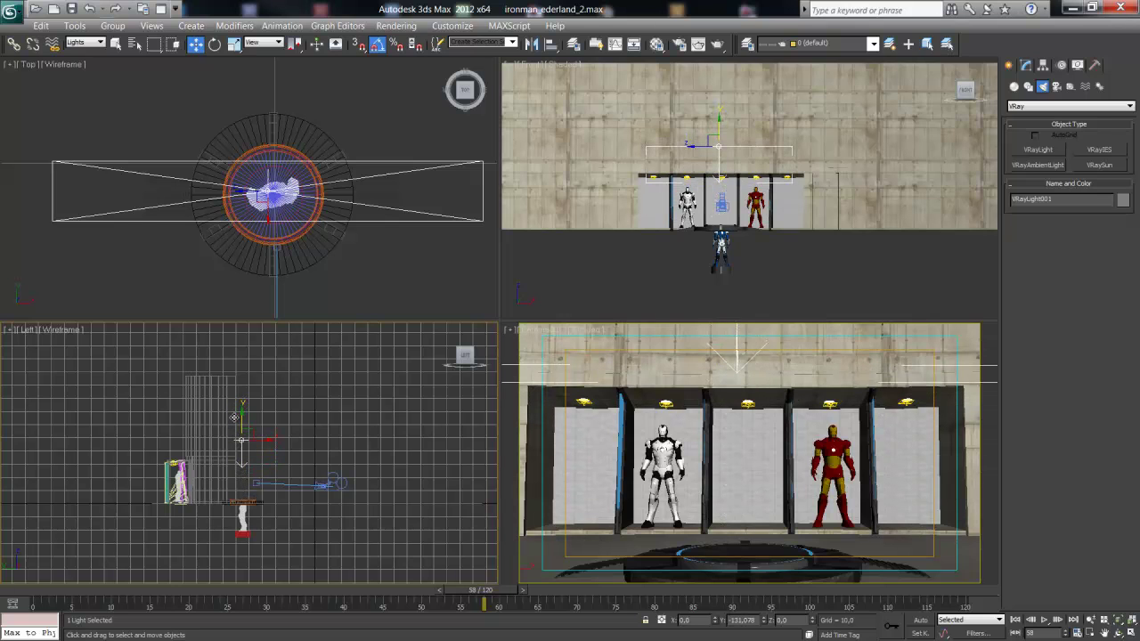
pyautogui.click(1024, 65)
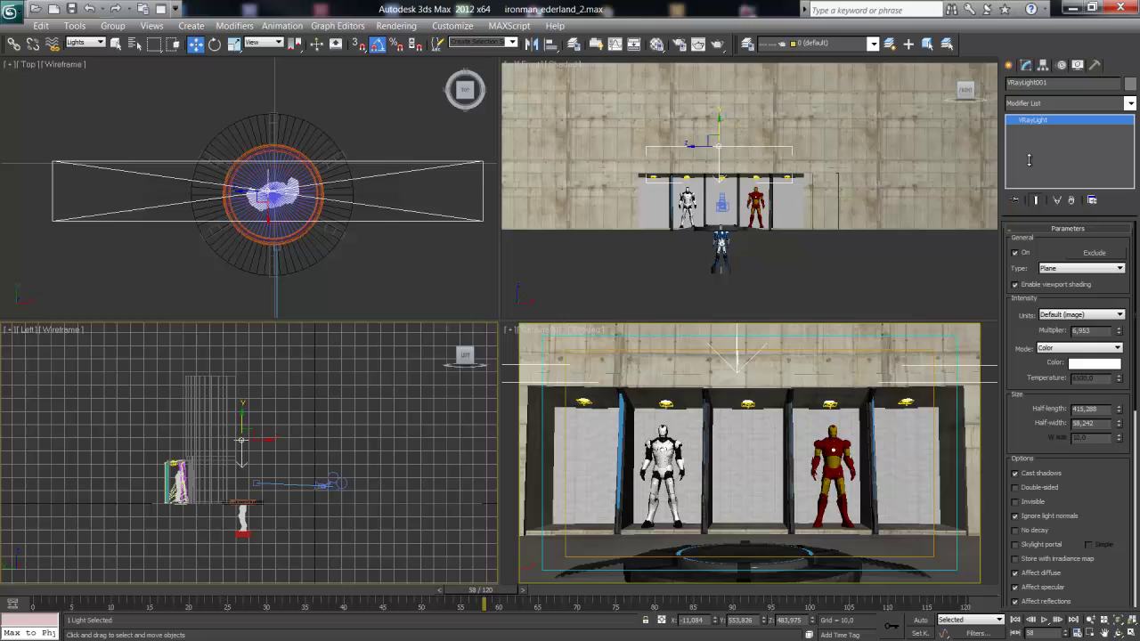
# - Set VRayLight001's colour to pale yellow, then scrub to frame 95 to watch the blue suit rise
pyautogui.click(1102, 347)
pyautogui.click(1103, 367)
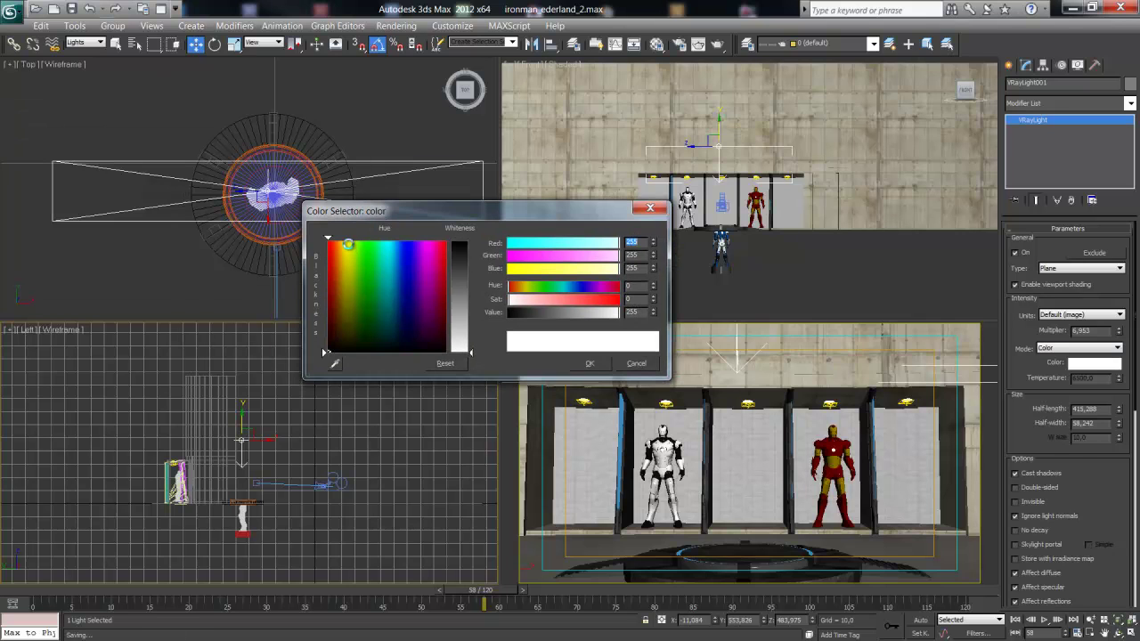
pyautogui.click(346, 252)
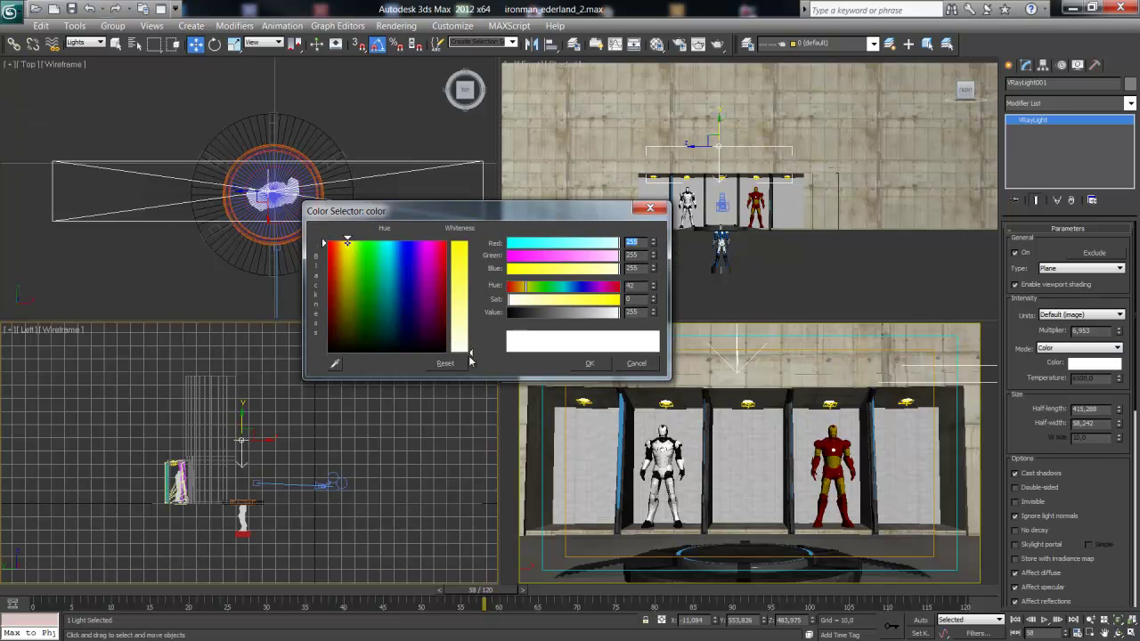
pyautogui.click(589, 364)
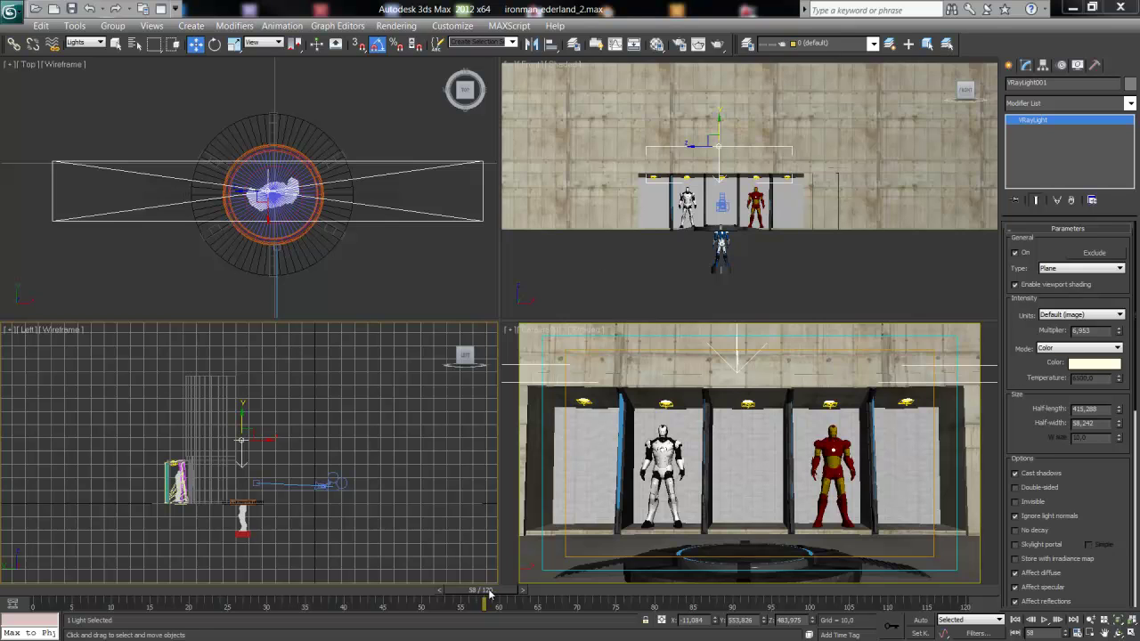
pyautogui.moveTo(494, 590)
pyautogui.mouseDown()
pyautogui.moveTo(399, 587)
pyautogui.moveTo(624, 607)
pyautogui.mouseUp()
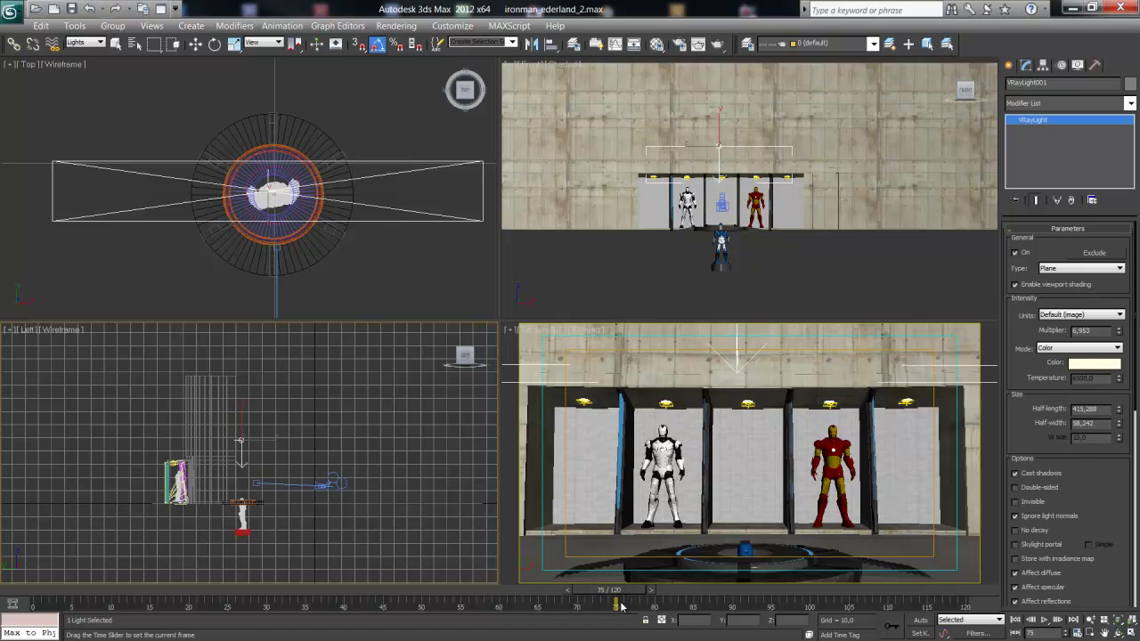
pyautogui.moveTo(620, 605)
pyautogui.mouseDown()
pyautogui.moveTo(790, 591)
pyautogui.moveTo(757, 591)
pyautogui.moveTo(771, 591)
pyautogui.mouseUp()
# - Key VRayLight001's multiplier to 6 at frame 95
pyautogui.press('w')
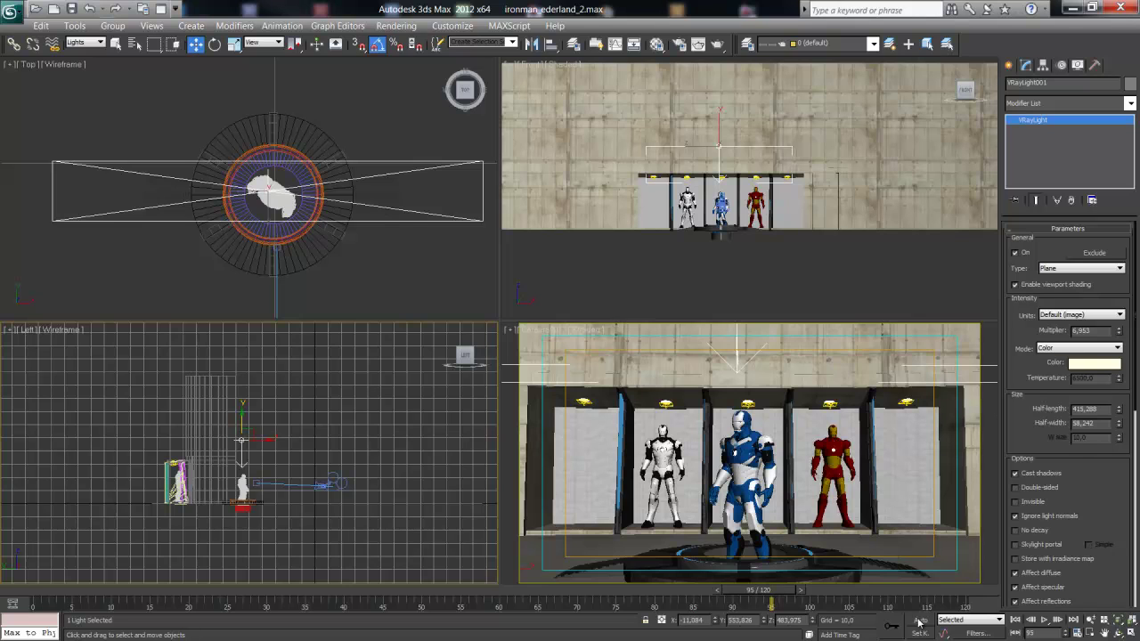
pyautogui.click(921, 621)
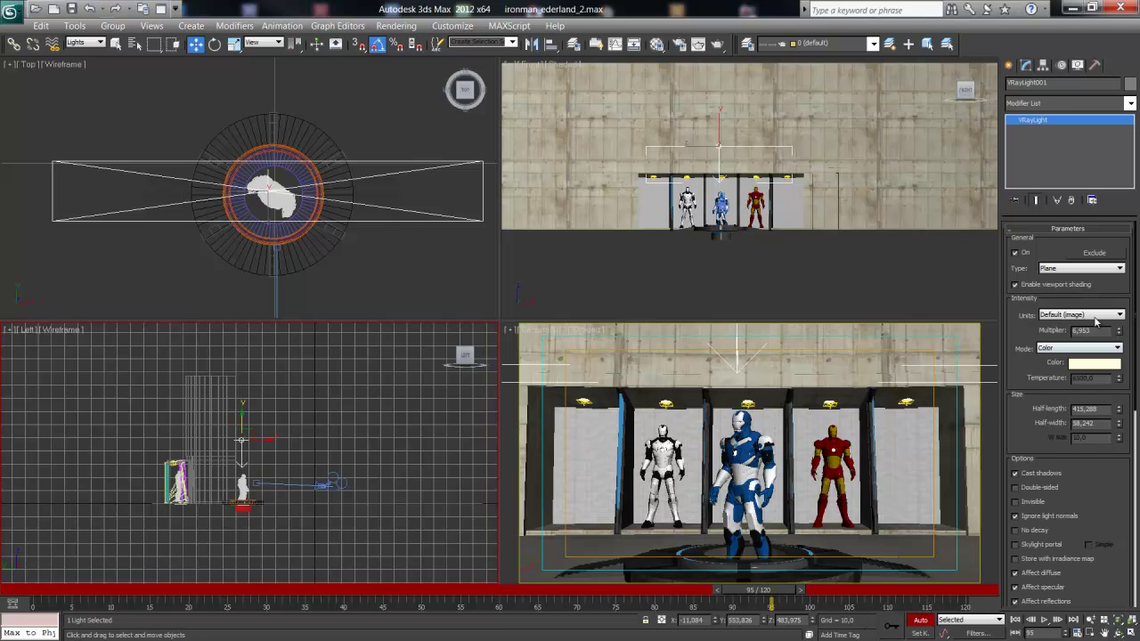
pyautogui.moveTo(1100, 330); pyautogui.dragTo(1063, 332)
pyautogui.click(922, 620)
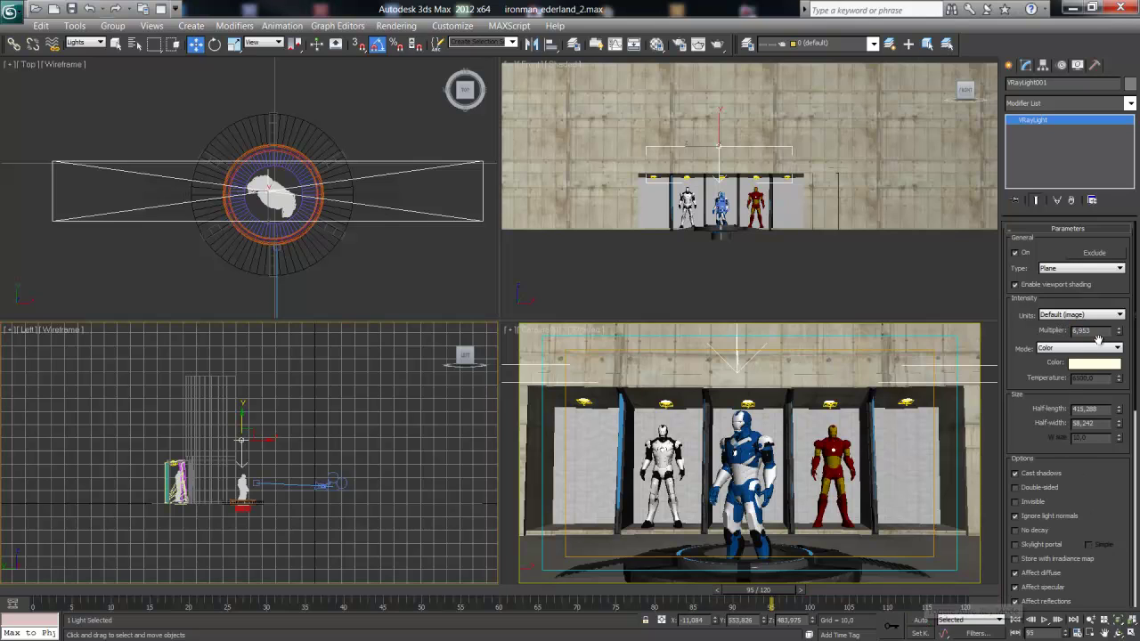
pyautogui.write('6')
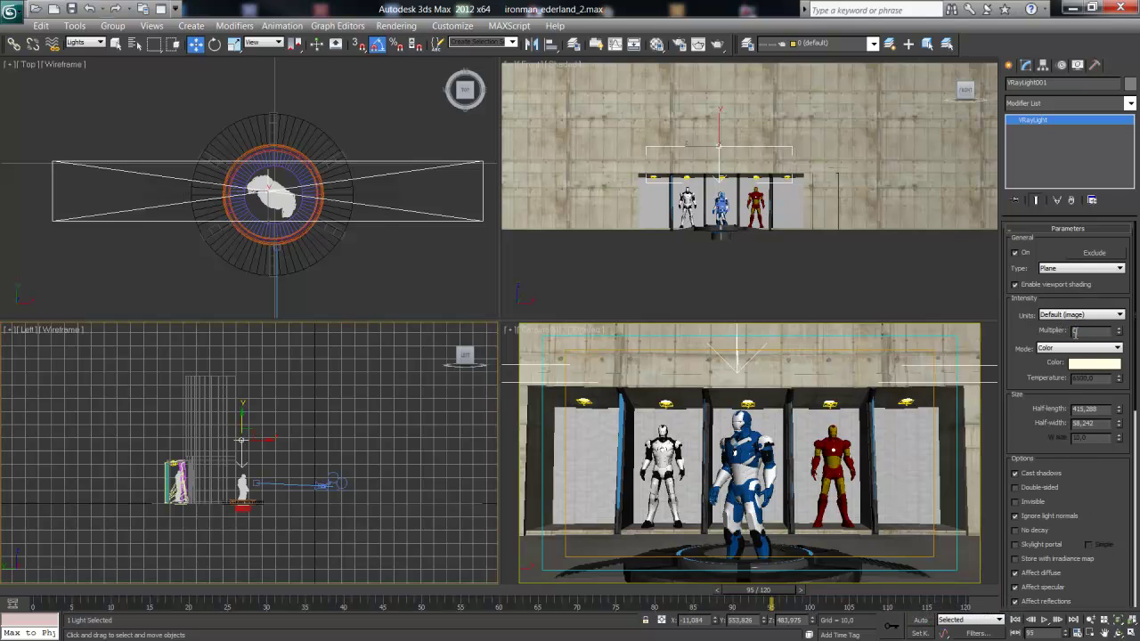
pyautogui.press('Return')
pyautogui.click(913, 620)
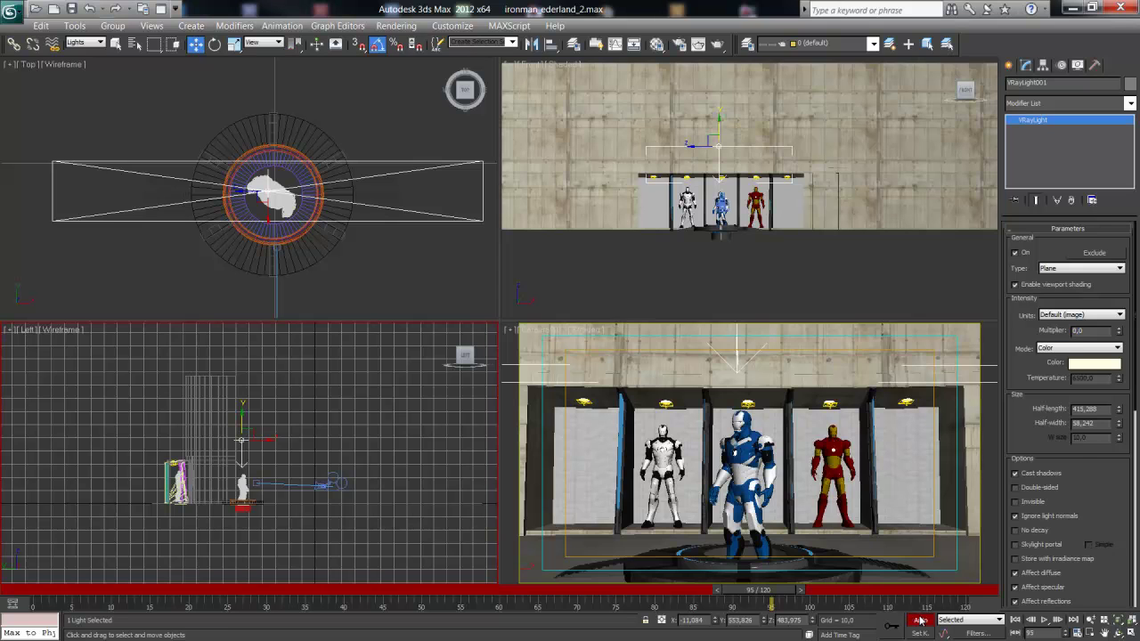
pyautogui.click(890, 628)
# - Record a key for the light at frame 0 and save the scene with Ctrl+S
pyautogui.moveTo(767, 592)
pyautogui.mouseDown()
pyautogui.moveTo(116, 548)
pyautogui.moveTo(41, 574)
pyautogui.mouseUp()
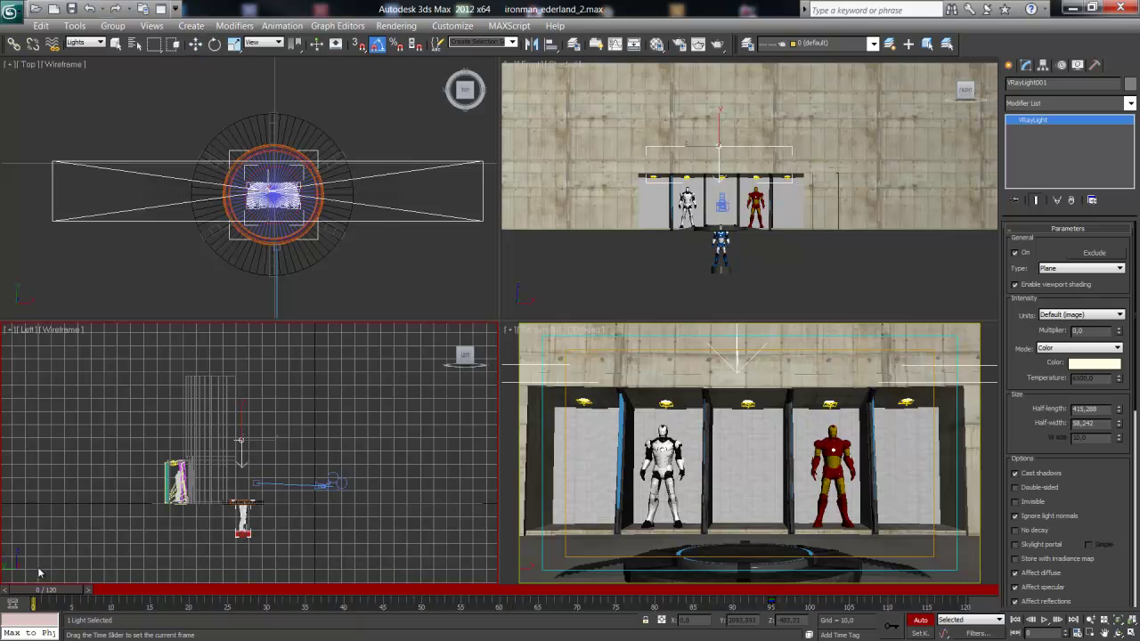
pyautogui.click(890, 628)
pyautogui.moveTo(37, 593); pyautogui.dragTo(772, 591)
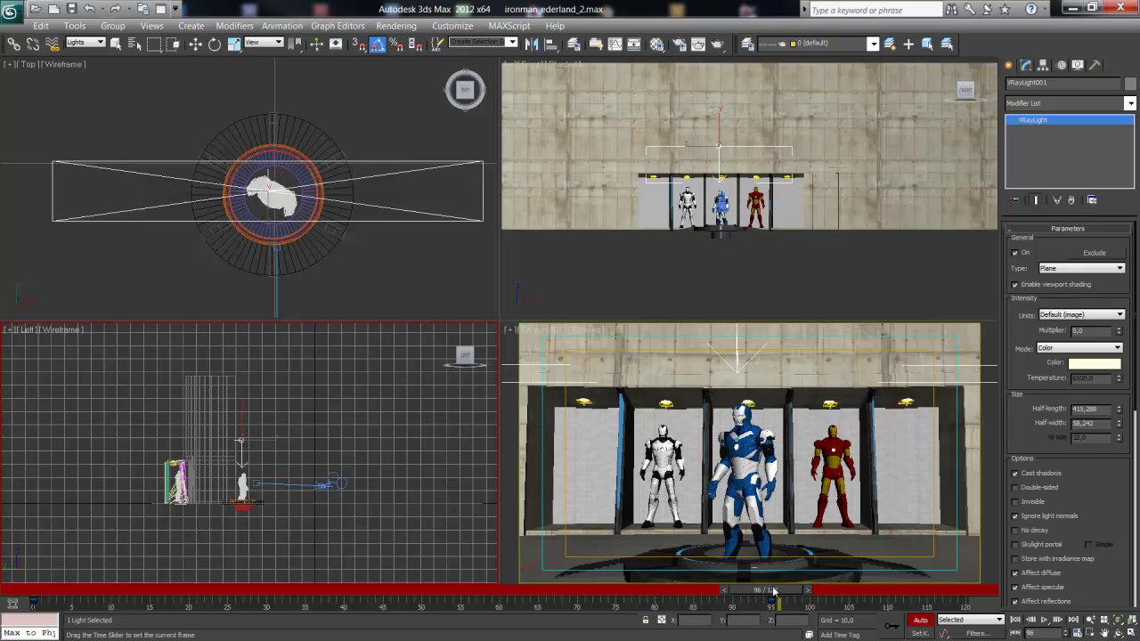
pyautogui.press('w')
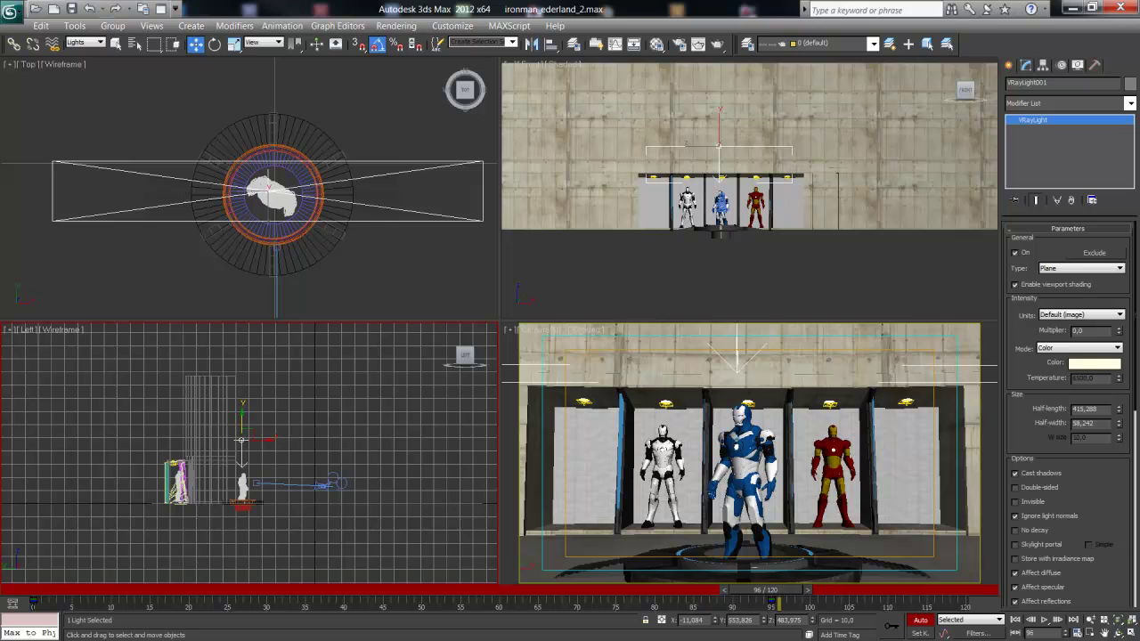
pyautogui.hotkey('ctrl', 's')
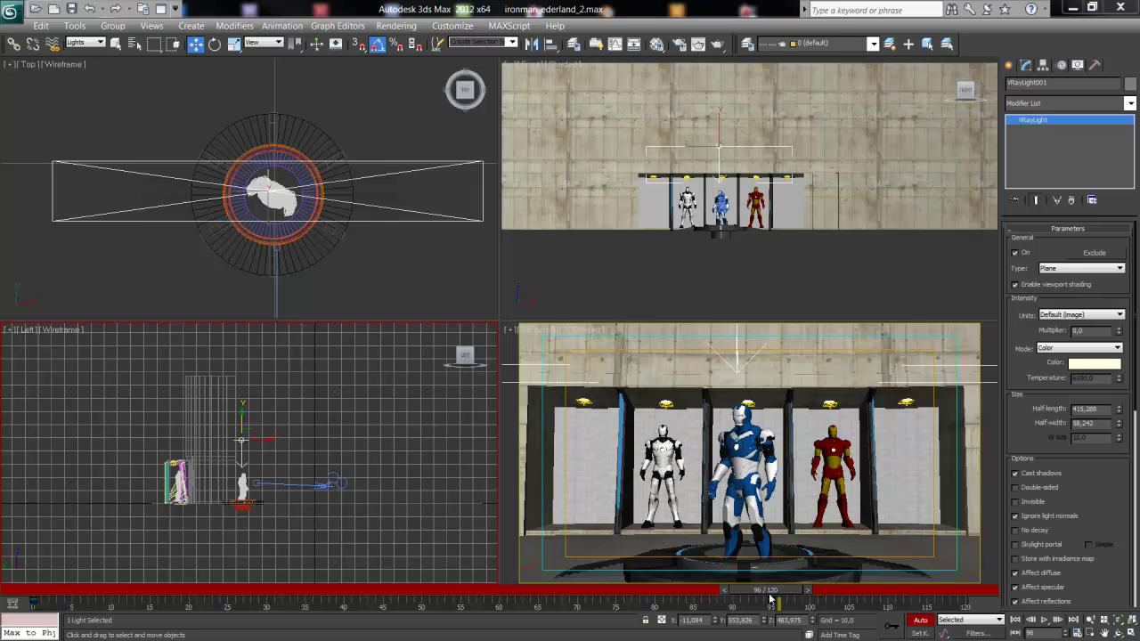
# - Key the multiplier to 8 at frame 97, 5 at frame 98 and 7 at frame 100
pyautogui.click(727, 591)
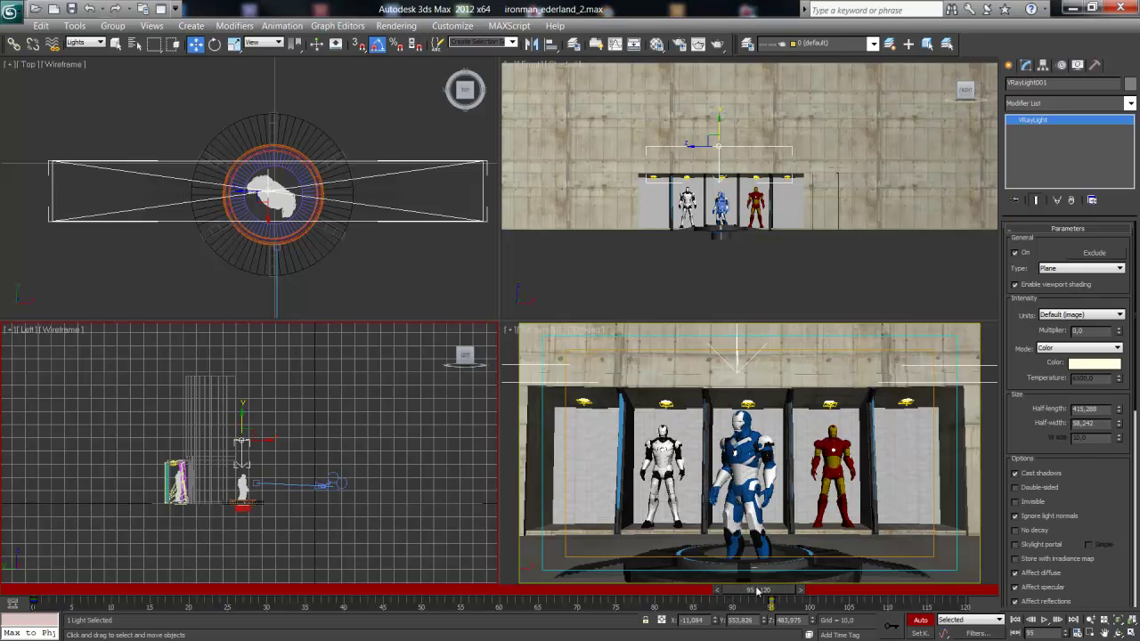
pyautogui.click(804, 593)
pyautogui.click(804, 593)
pyautogui.doubleClick(1073, 331)
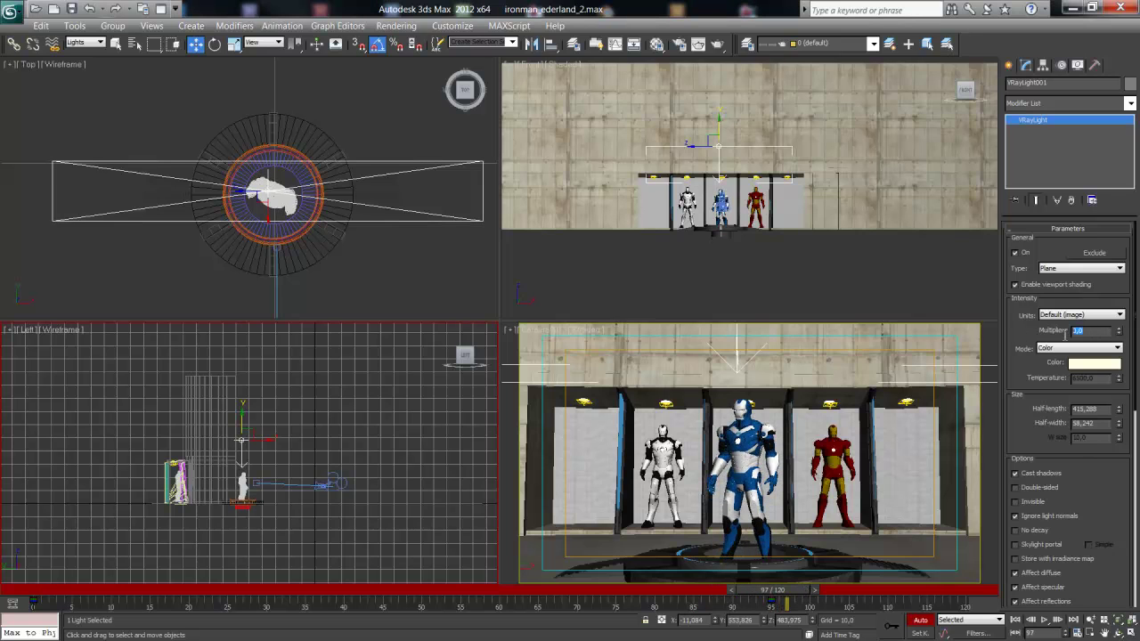
pyautogui.write('8')
pyautogui.press('Return')
pyautogui.click(821, 595)
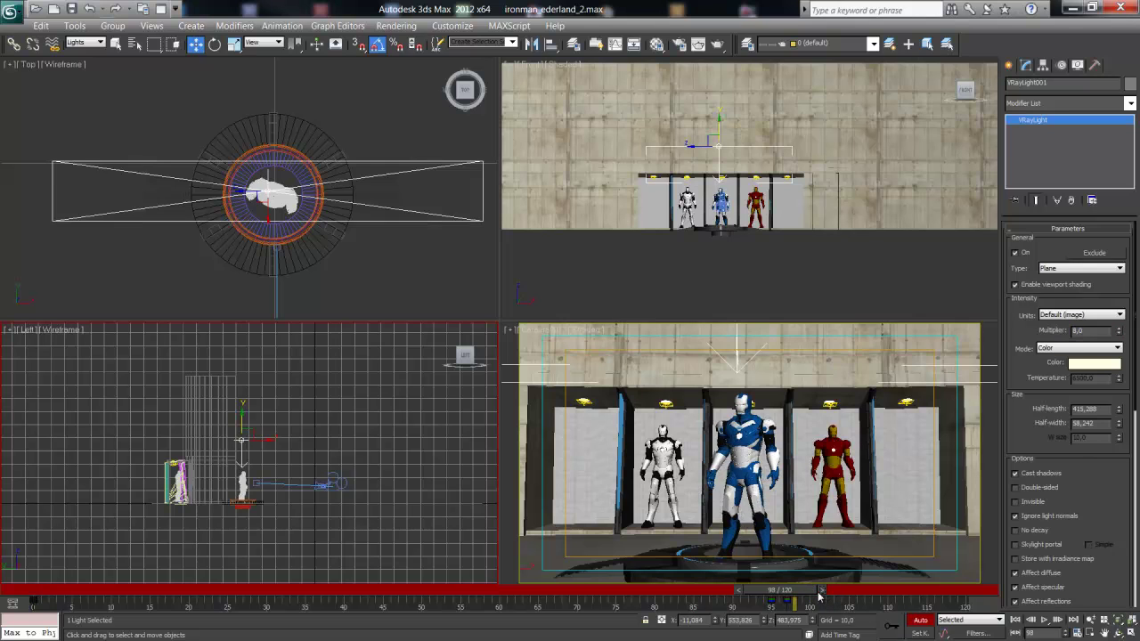
pyautogui.doubleClick(1078, 331)
pyautogui.write('5')
pyautogui.press('Return')
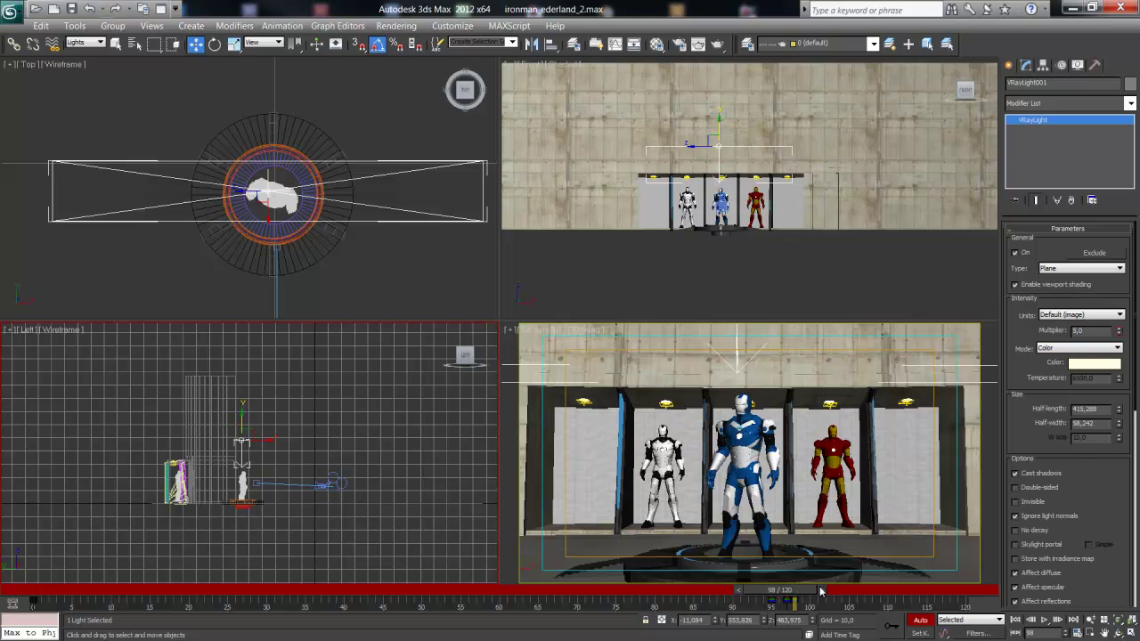
pyautogui.click(821, 590)
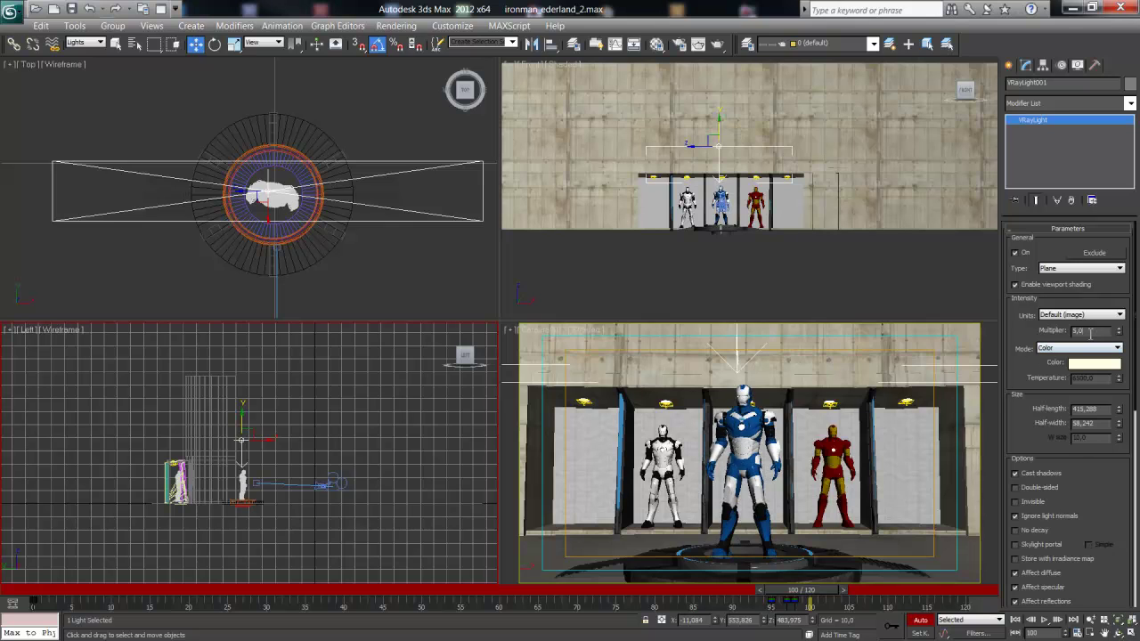
pyautogui.write('7')
pyautogui.press('Return')
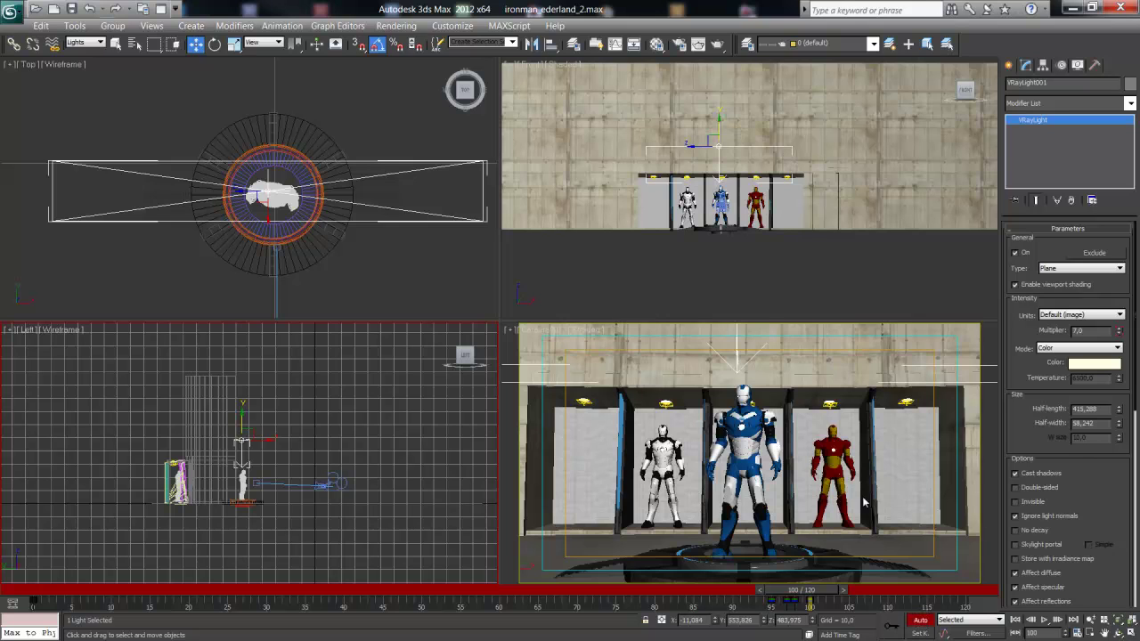
# - Play through to frame 120 and return the animation to frame 0
pyautogui.moveTo(799, 599); pyautogui.dragTo(989, 594)
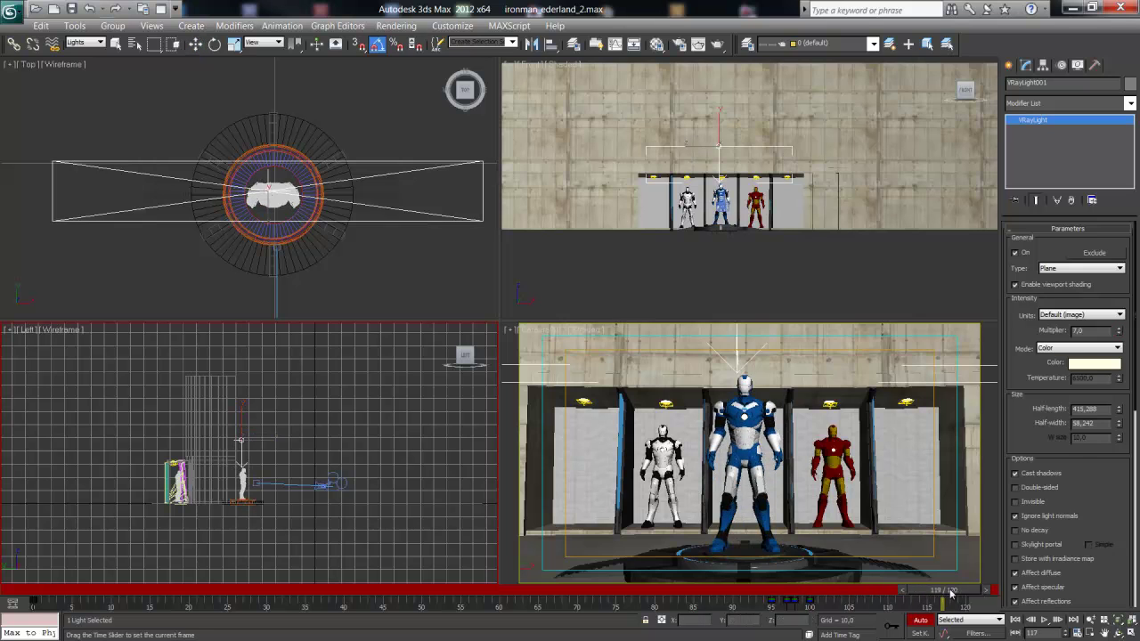
pyautogui.press('w')
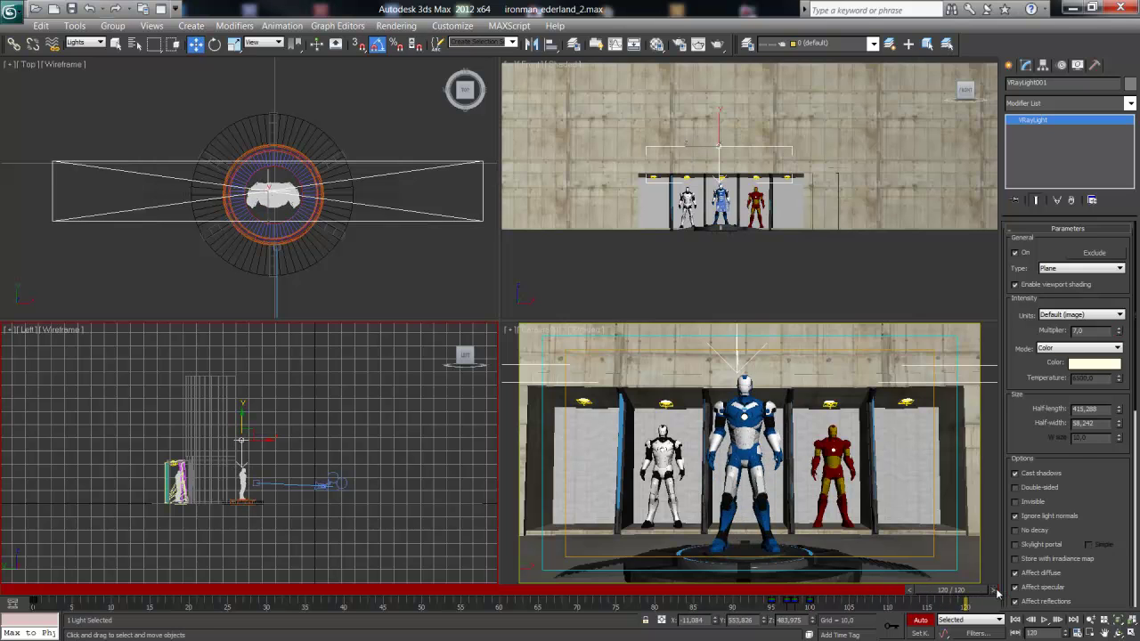
pyautogui.click(995, 591)
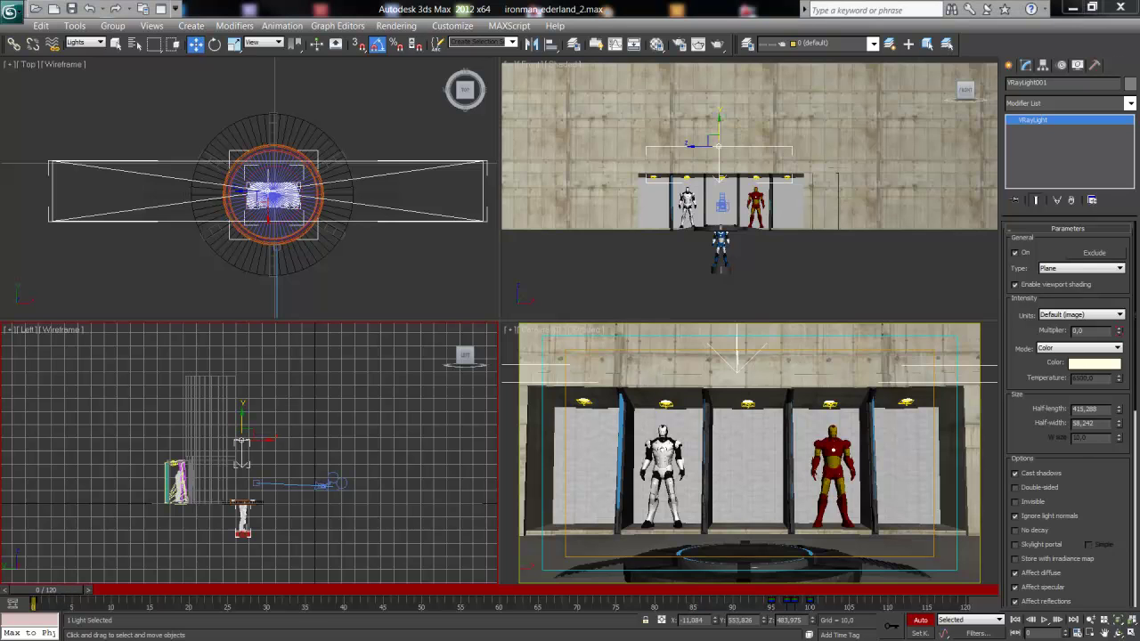
# - Turn Auto Key off, save the scene, and maximize the view as a perspective
pyautogui.click(920, 619)
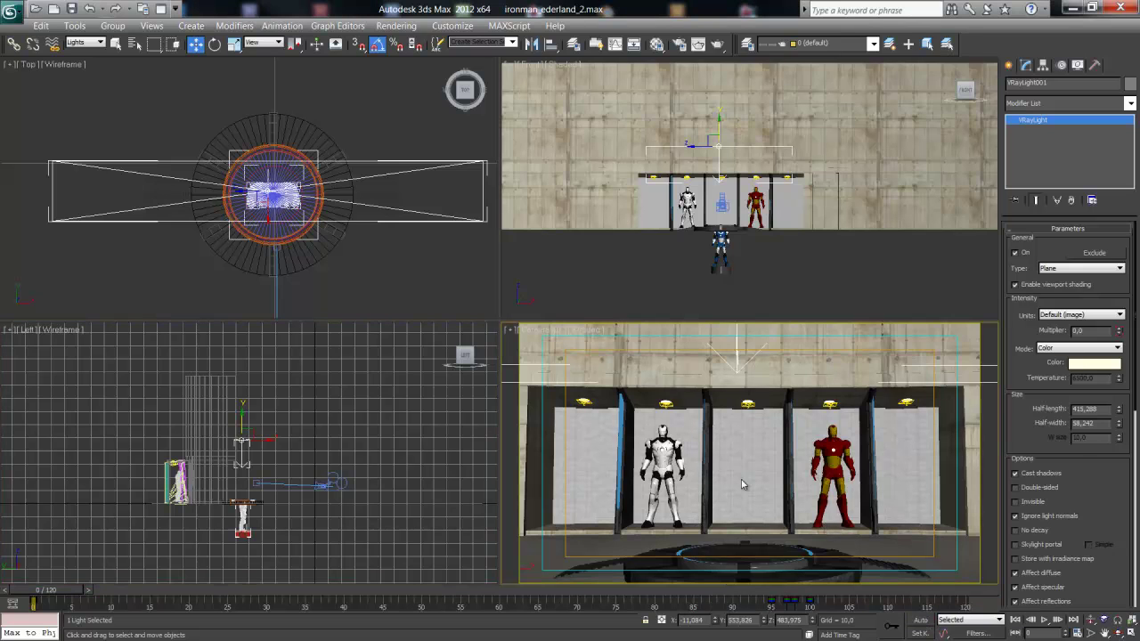
pyautogui.click(71, 8)
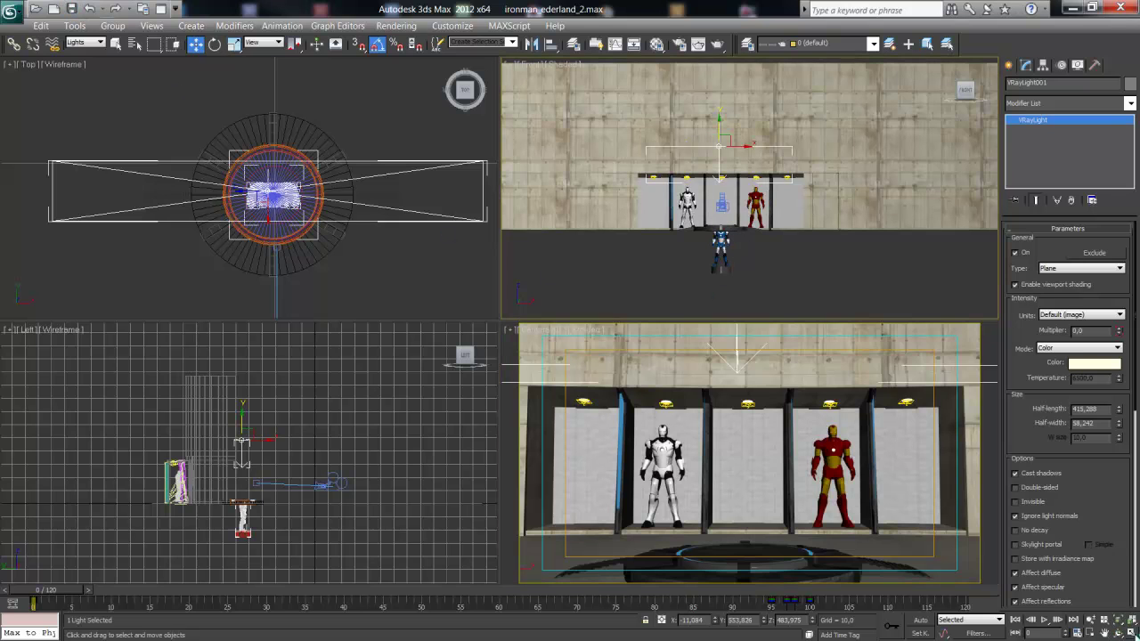
pyautogui.click(1130, 633)
pyautogui.moveTo(608, 356); pyautogui.dragTo(653, 330, button='middle')
pyautogui.press('p')
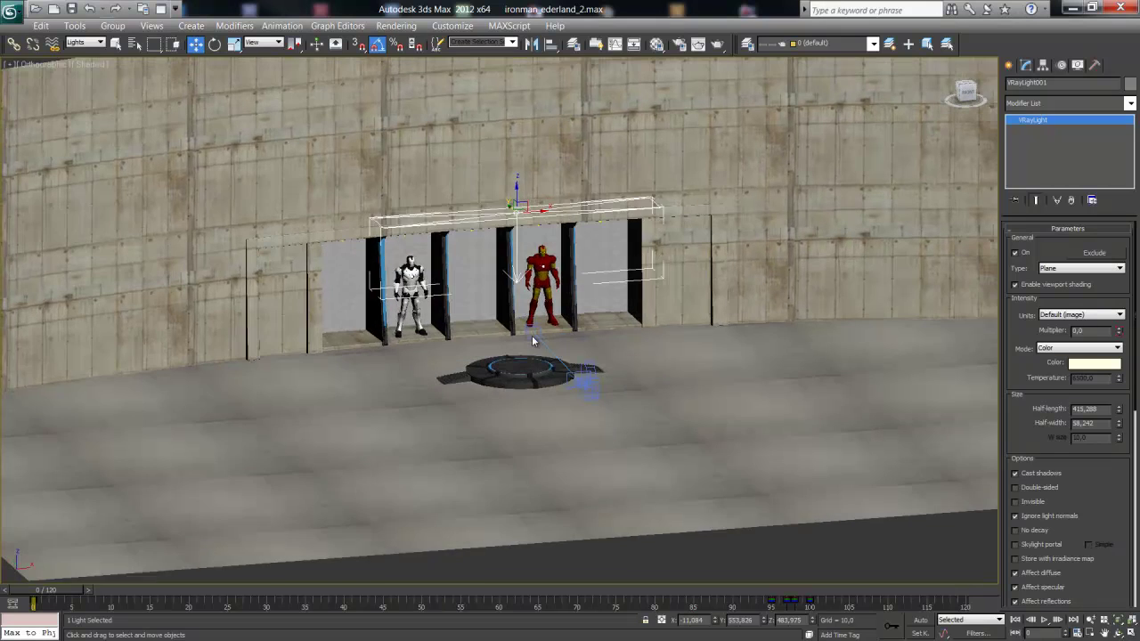
pyautogui.keyDown('alt'); pyautogui.moveTo(531, 335); pyautogui.dragTo(536, 336, button='middle'); pyautogui.keyUp('alt')
# - Set the selection filter to All and select the floor plane Plane001
pyautogui.click(438, 449)
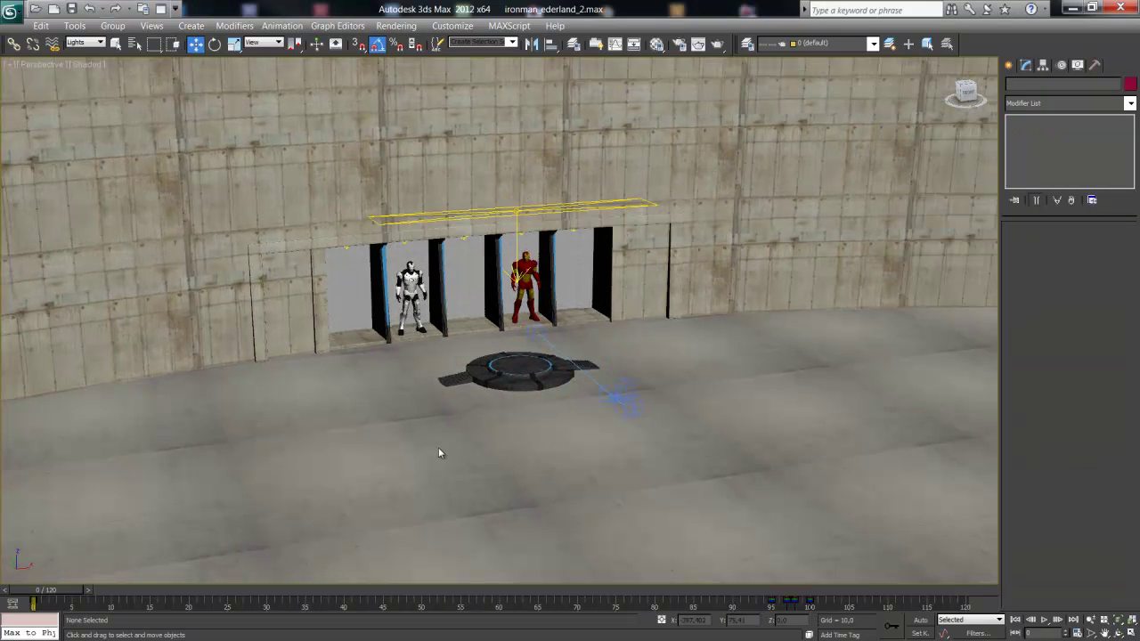
pyautogui.click(85, 43)
pyautogui.click(71, 52)
pyautogui.click(496, 514)
pyautogui.moveTo(416, 401); pyautogui.dragTo(416, 394, button='middle')
pyautogui.scroll(2, 417, 394)
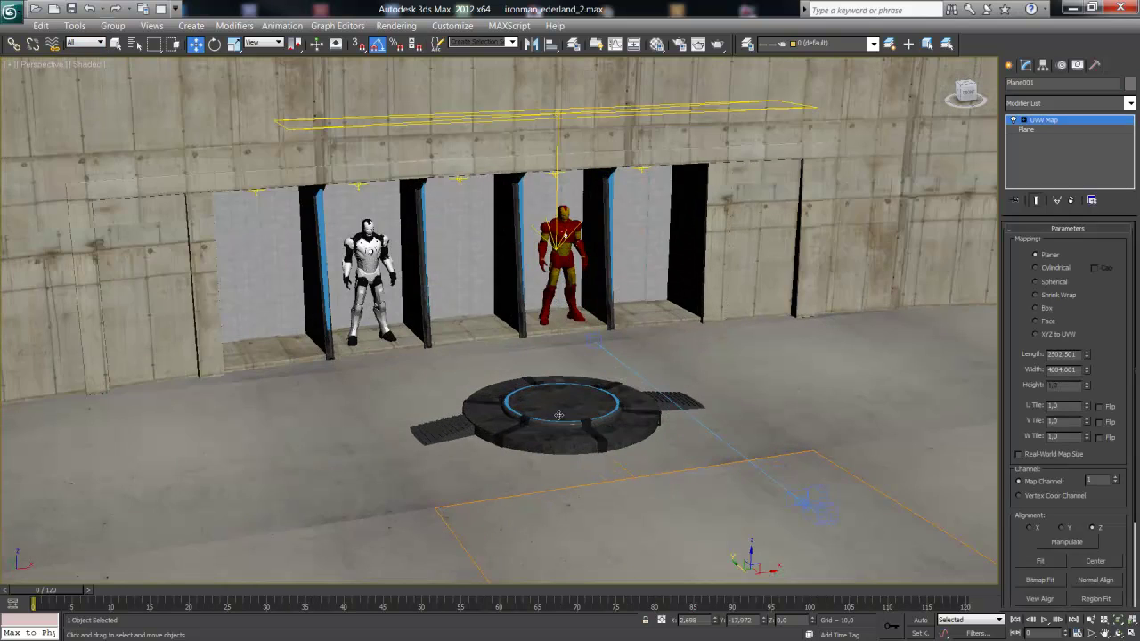
pyautogui.scroll(2, 417, 394)
pyautogui.scroll(1, 416, 394)
# - Select the piso_final floor material and place its magnified sample sphere beside the Material Editor
pyautogui.press('m')
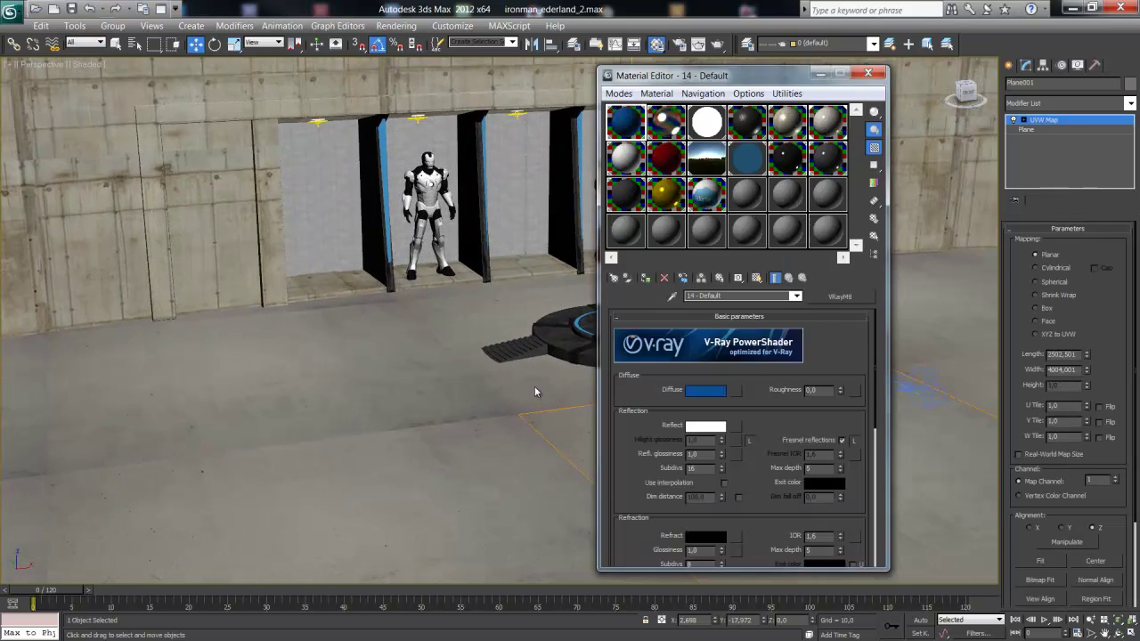
pyautogui.moveTo(757, 82); pyautogui.dragTo(481, 80)
pyautogui.click(556, 126)
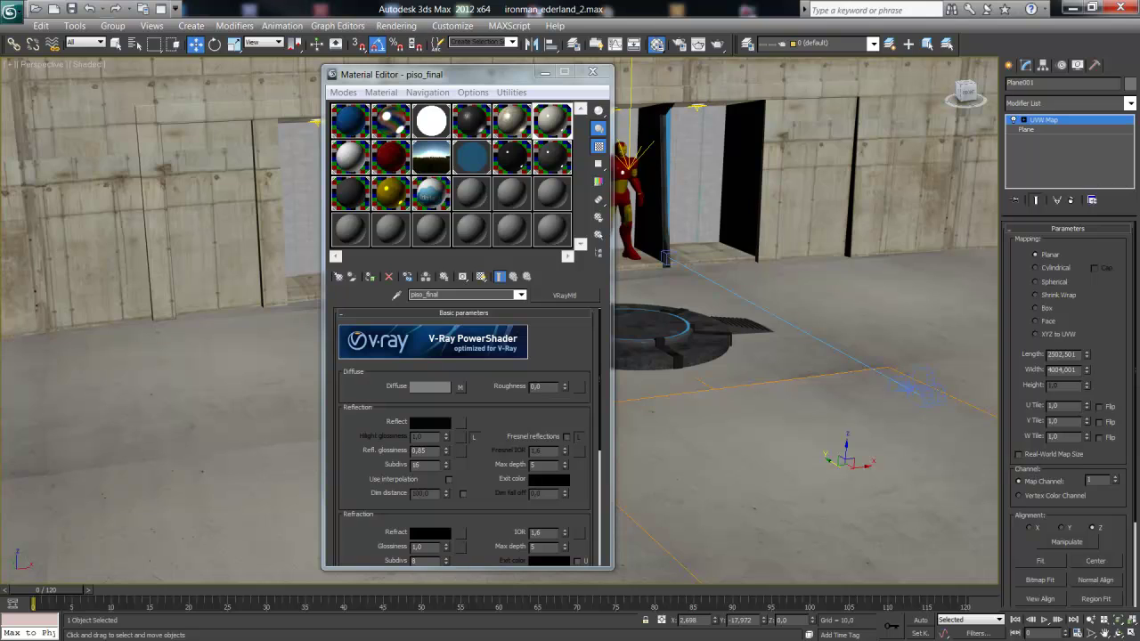
pyautogui.doubleClick(552, 119)
pyautogui.moveTo(450, 124); pyautogui.dragTo(788, 140)
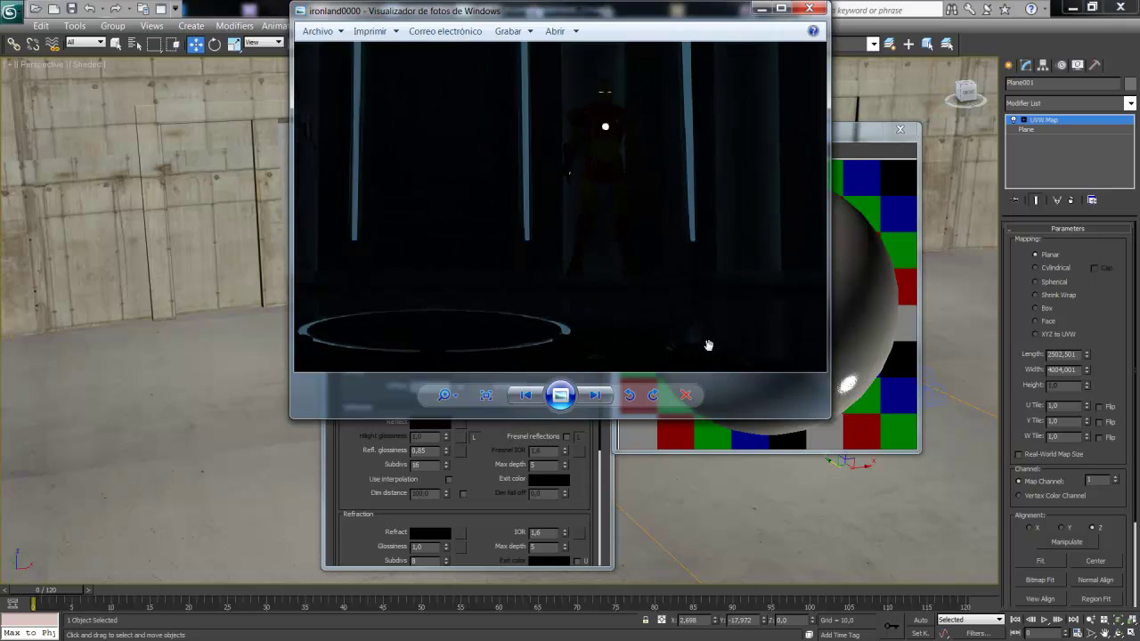
pyautogui.scroll(2, 708, 345)
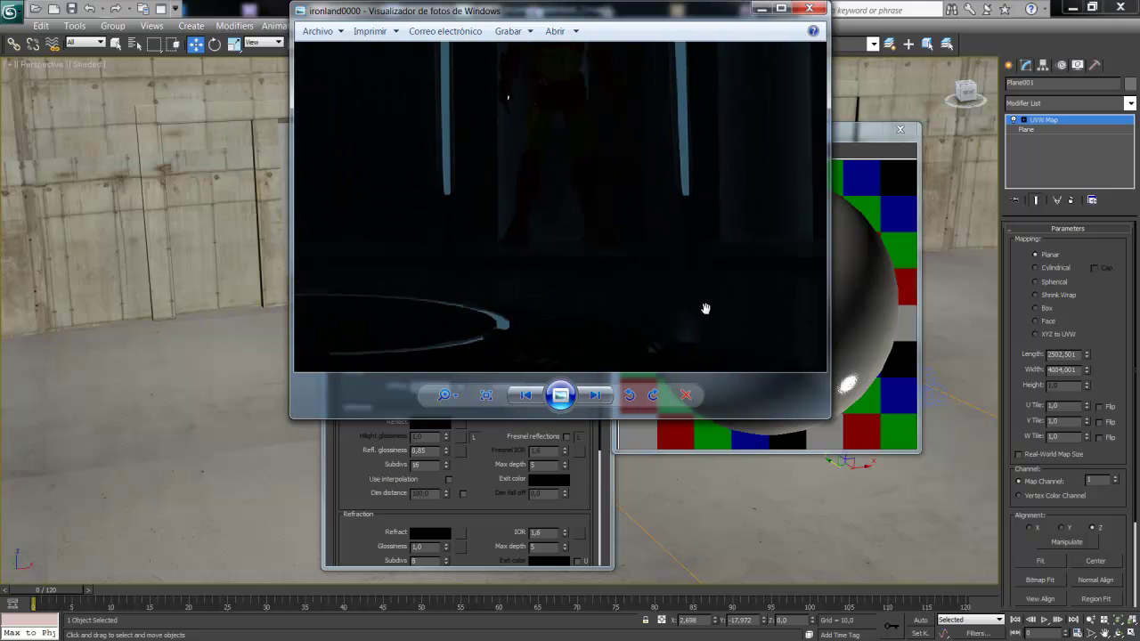
pyautogui.scroll(-2, 705, 308)
pyautogui.click(809, 9)
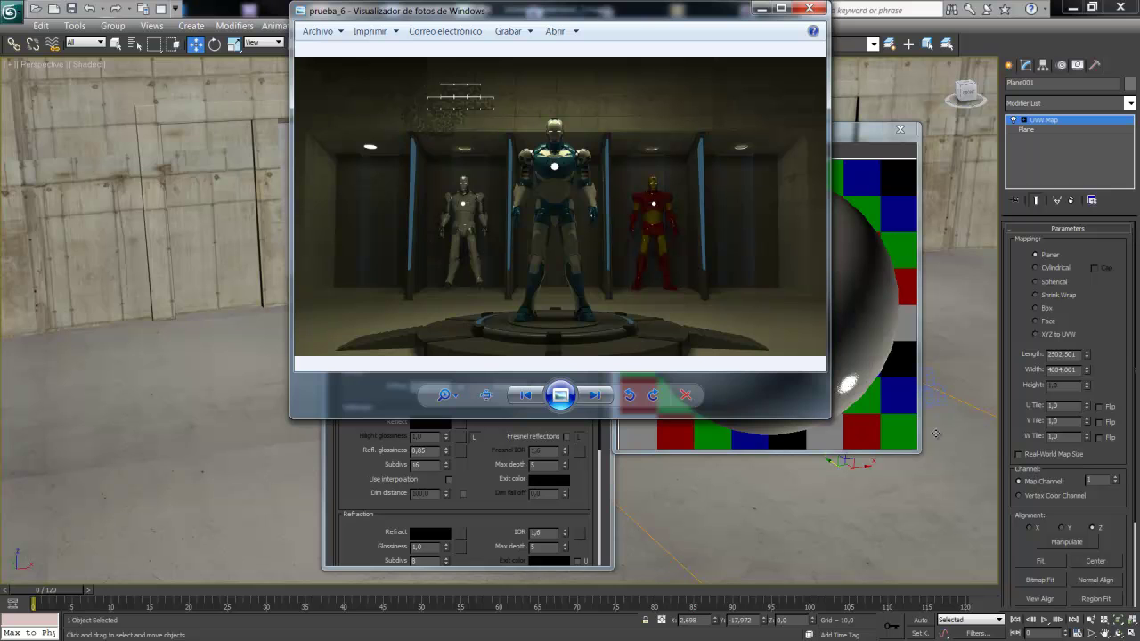
pyautogui.moveTo(829, 417); pyautogui.dragTo(933, 530)
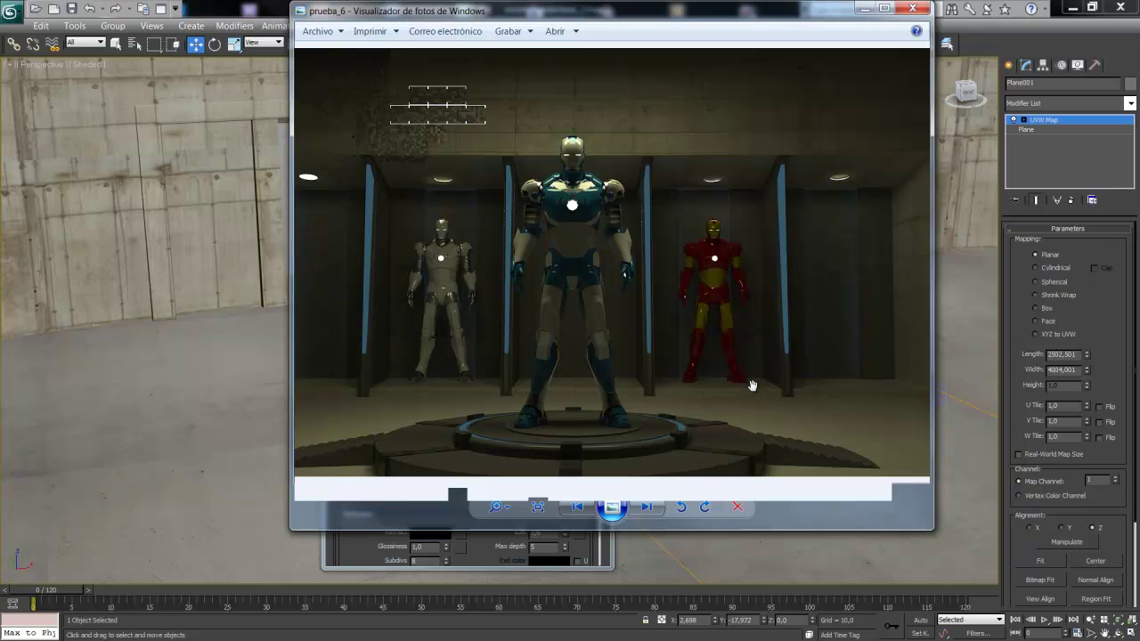
pyautogui.click(919, 11)
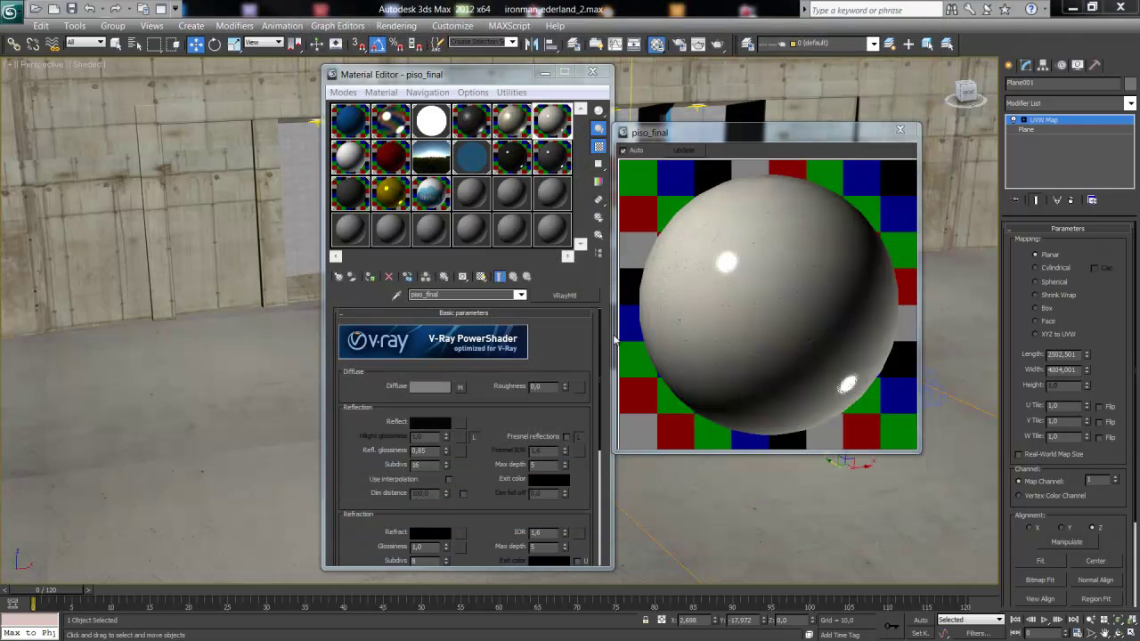
pyautogui.moveTo(521, 81); pyautogui.dragTo(478, 81)
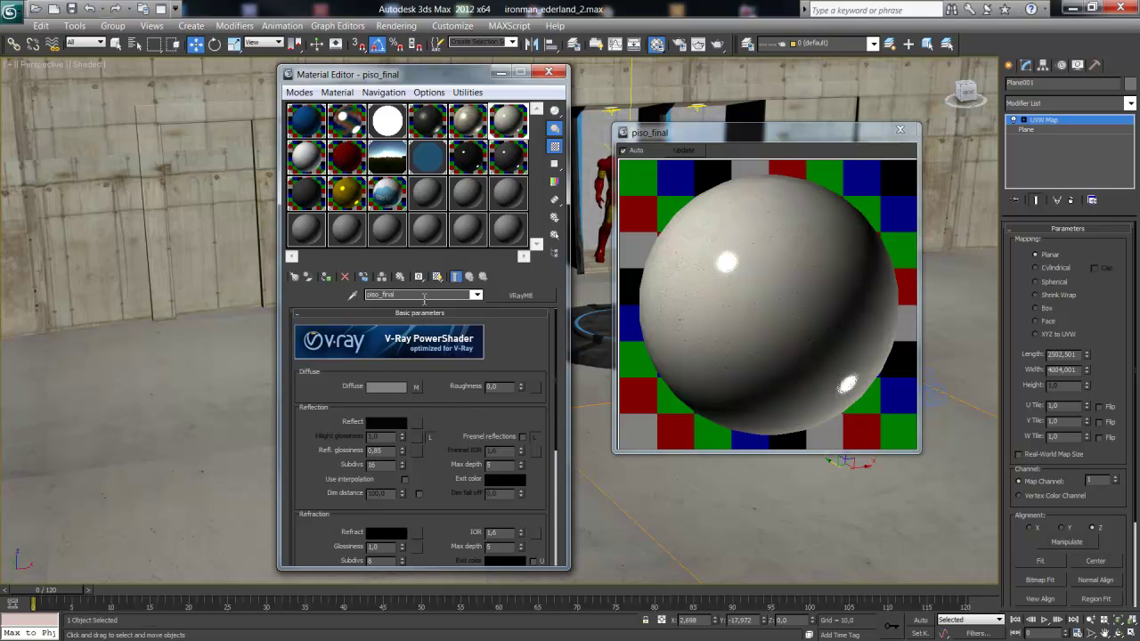
# - Instance the Concrete_exterior.jpg diffuse map into the Reflect slot and set its amount to 10
pyautogui.click(422, 314)
pyautogui.click(420, 352)
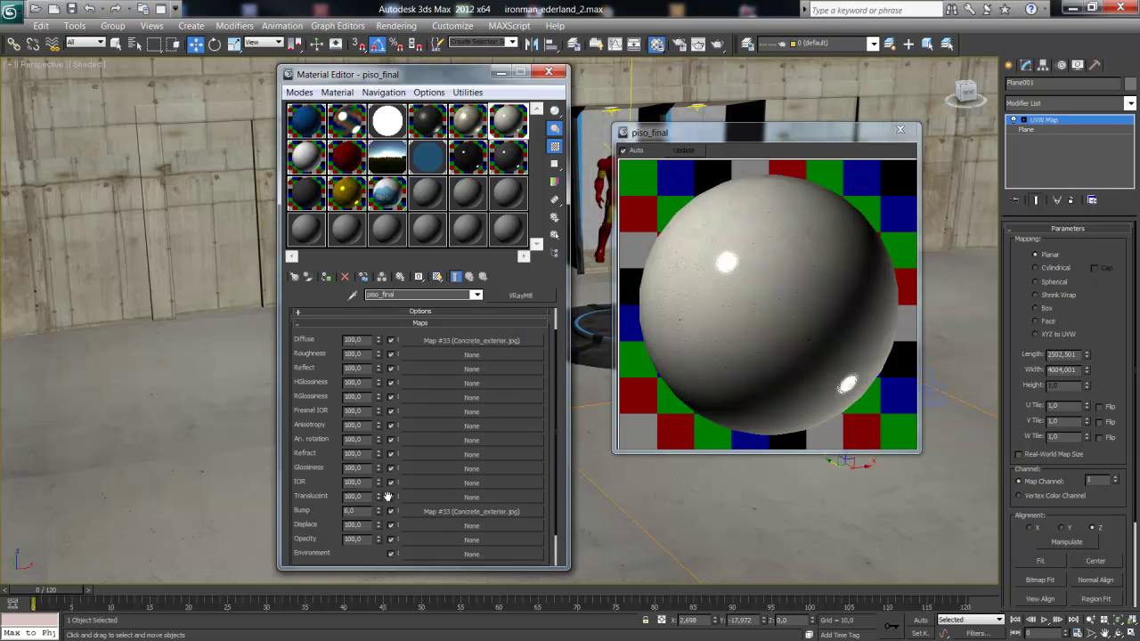
pyautogui.moveTo(453, 342)
pyautogui.mouseDown()
pyautogui.moveTo(475, 357)
pyautogui.moveTo(436, 366)
pyautogui.mouseUp()
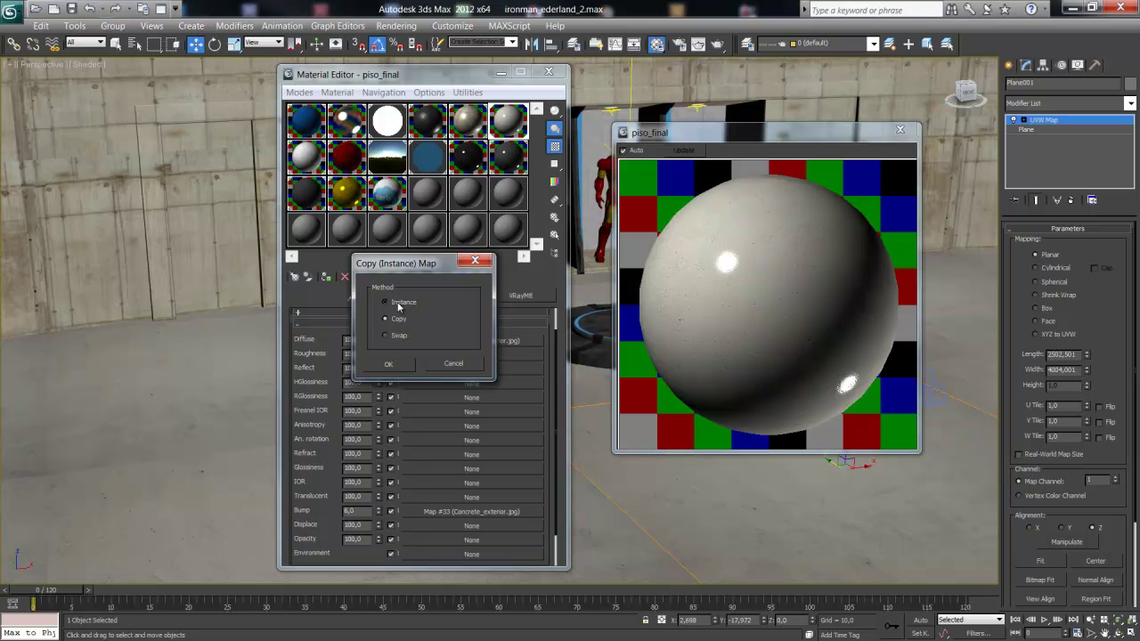
pyautogui.click(396, 366)
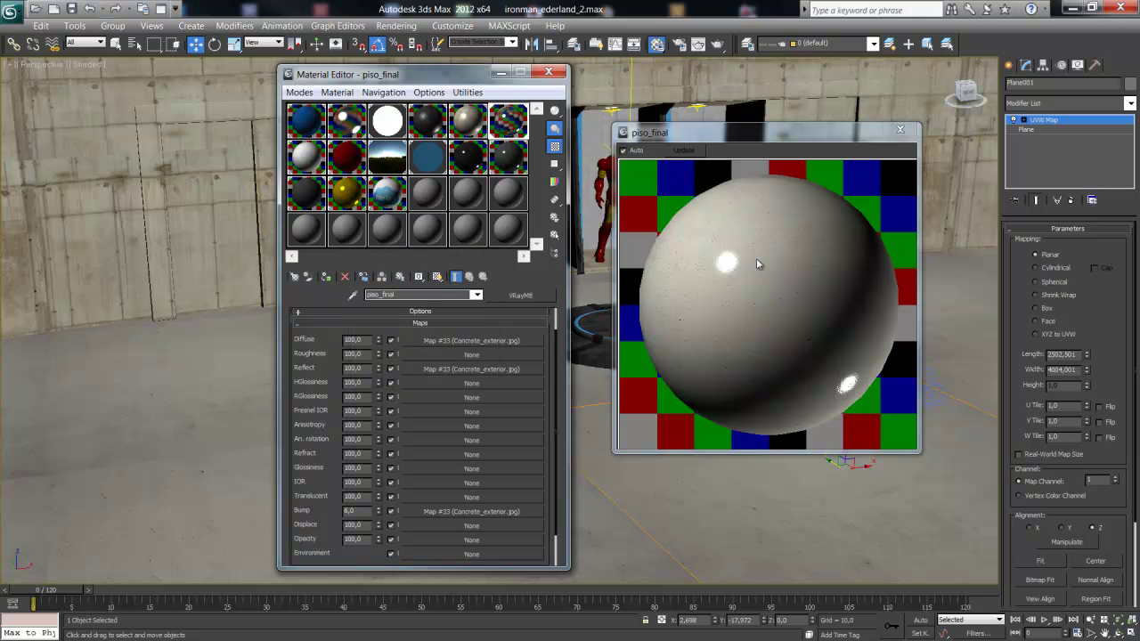
pyautogui.moveTo(733, 132); pyautogui.dragTo(750, 133)
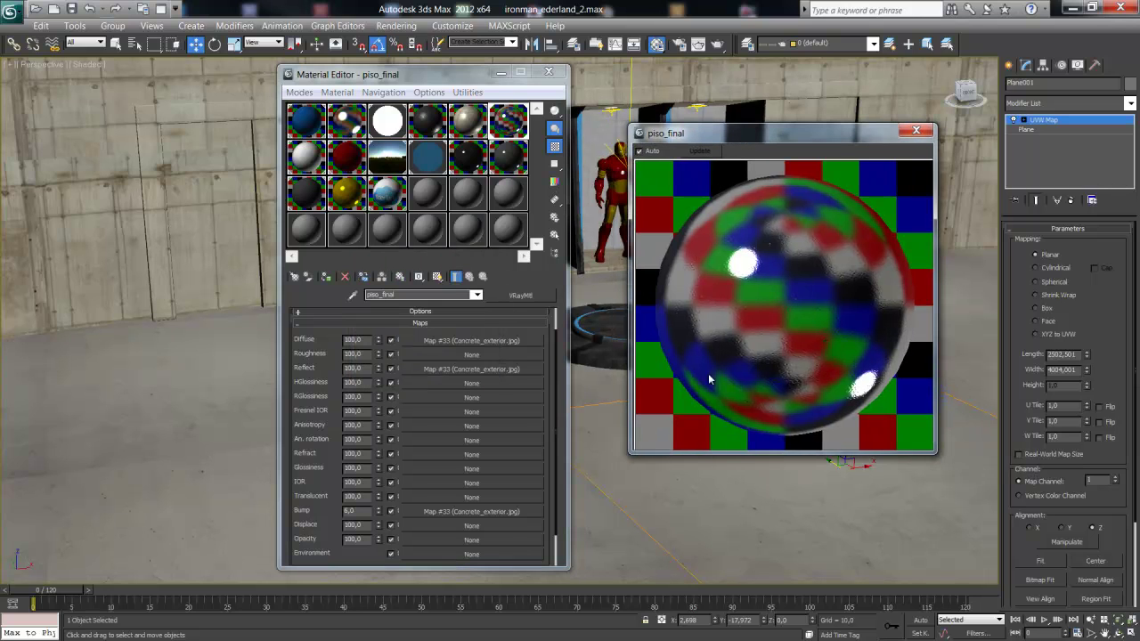
pyautogui.doubleClick(352, 368)
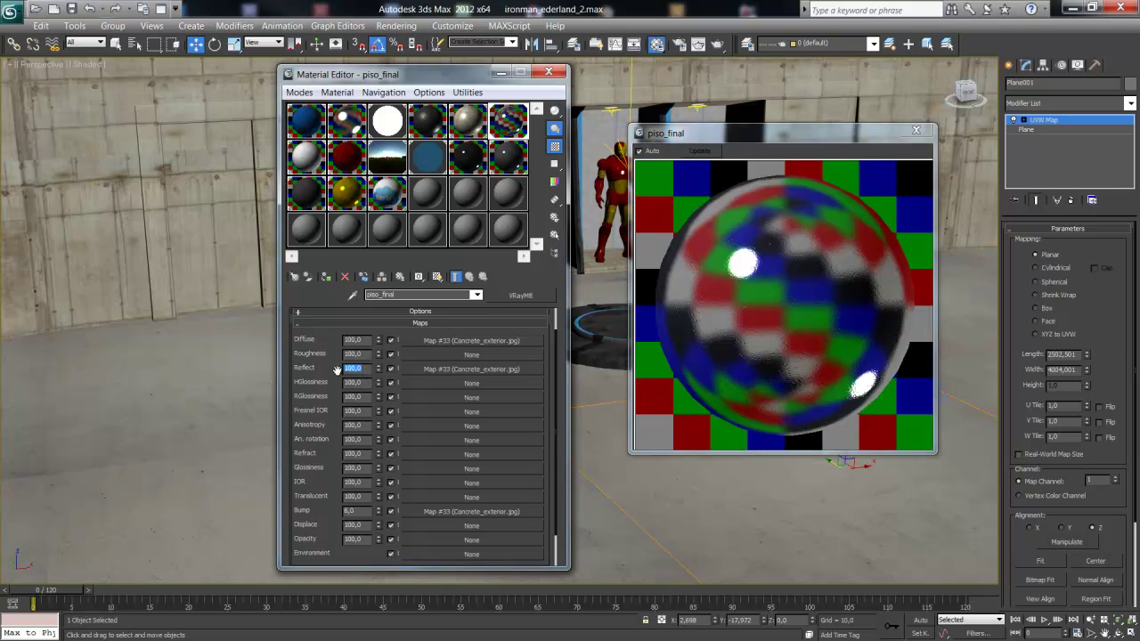
pyautogui.write('10')
pyautogui.press('Return')
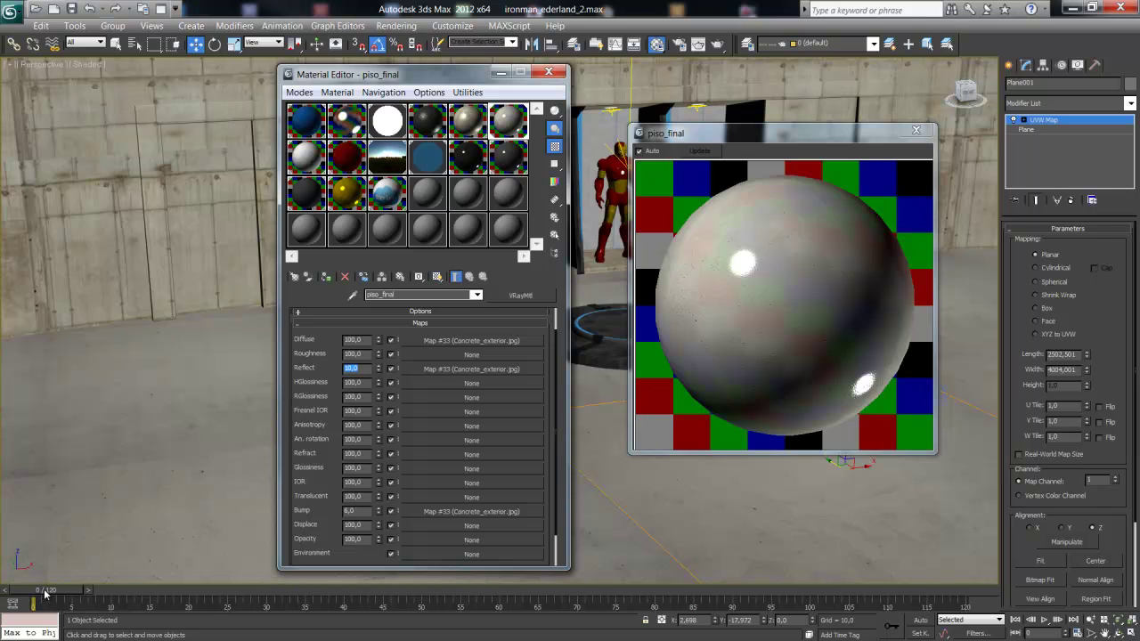
# - Turn on Auto Key and move the time slider to frame 75
pyautogui.click(920, 621)
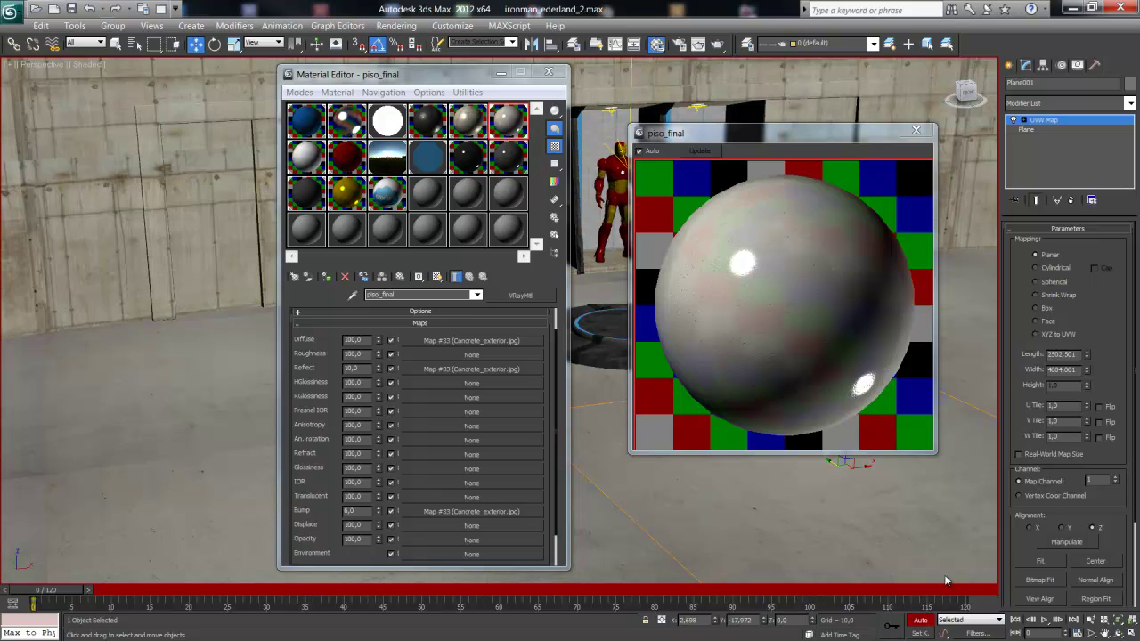
pyautogui.moveTo(71, 589); pyautogui.dragTo(574, 605)
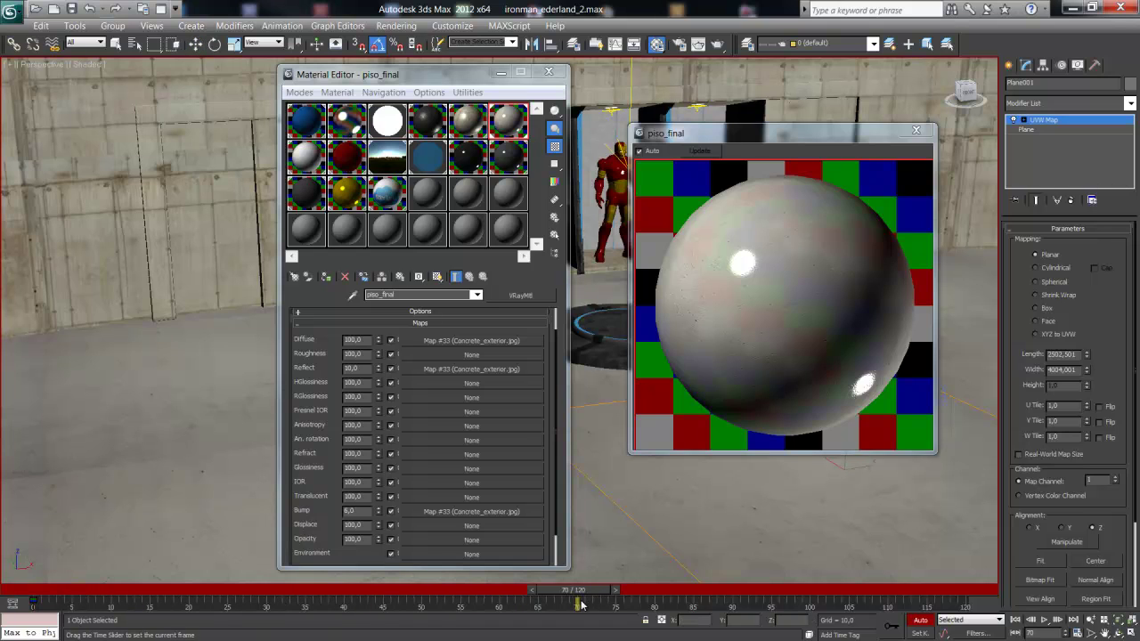
pyautogui.press('w')
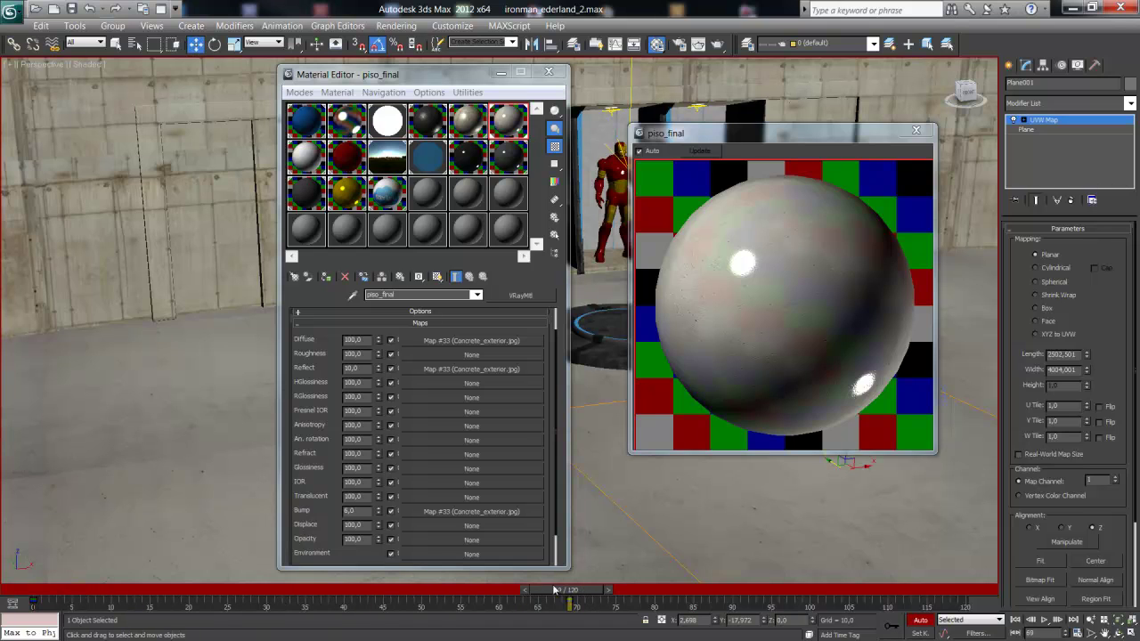
pyautogui.moveTo(577, 600); pyautogui.dragTo(618, 596)
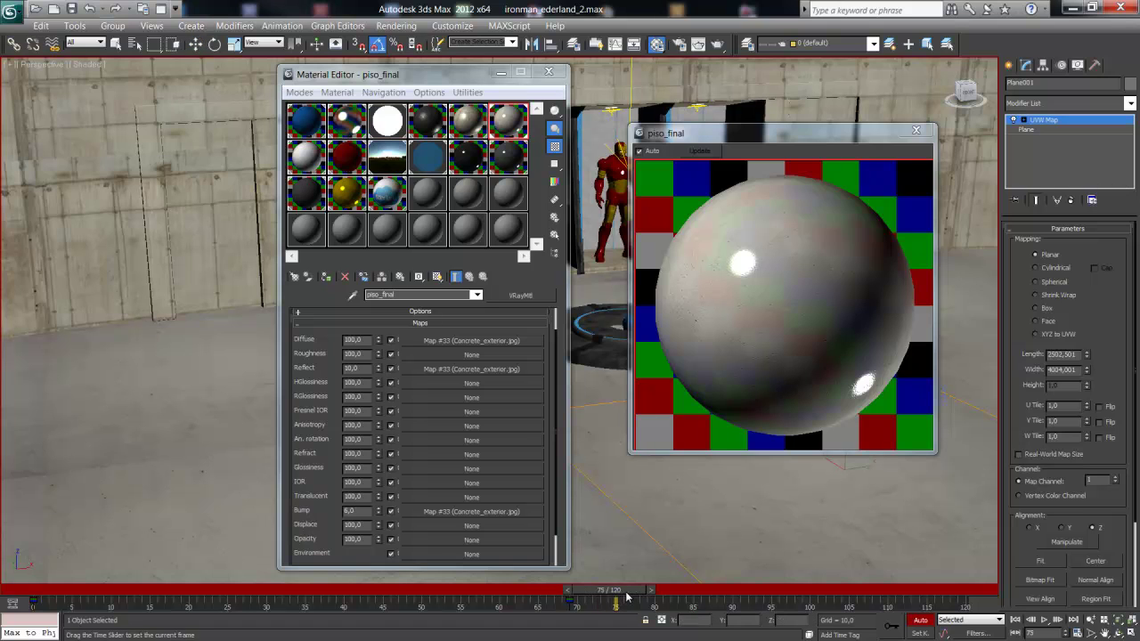
pyautogui.press('w')
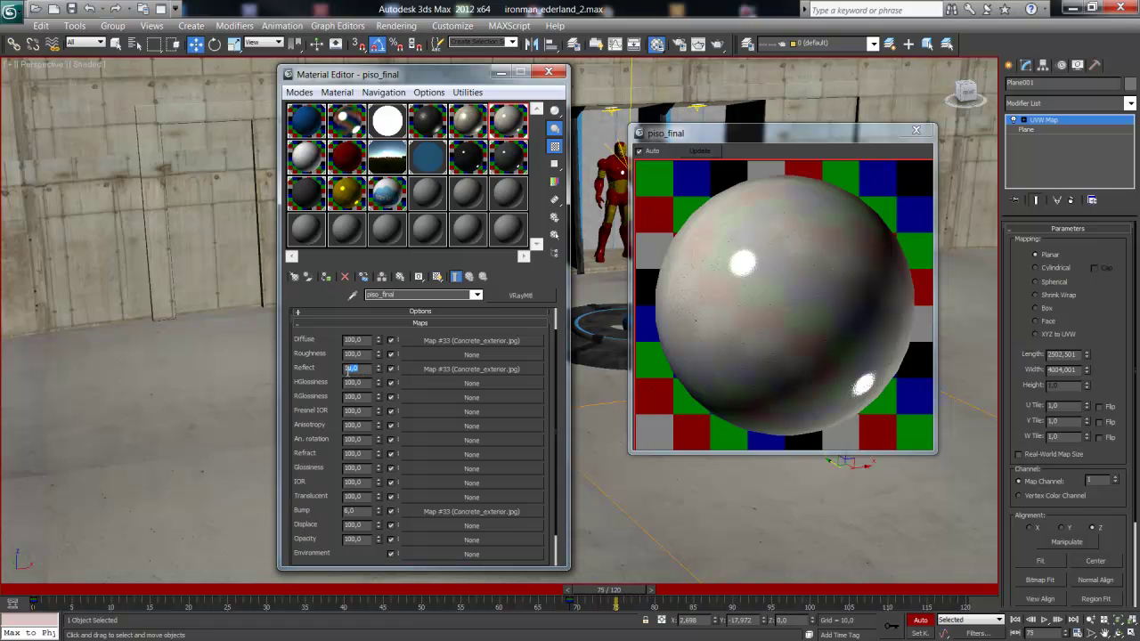
pyautogui.doubleClick(356, 367)
pyautogui.click(757, 570)
# - Key the Reflect amount at 40 on frame 69
pyautogui.moveTo(611, 595); pyautogui.dragTo(570, 594)
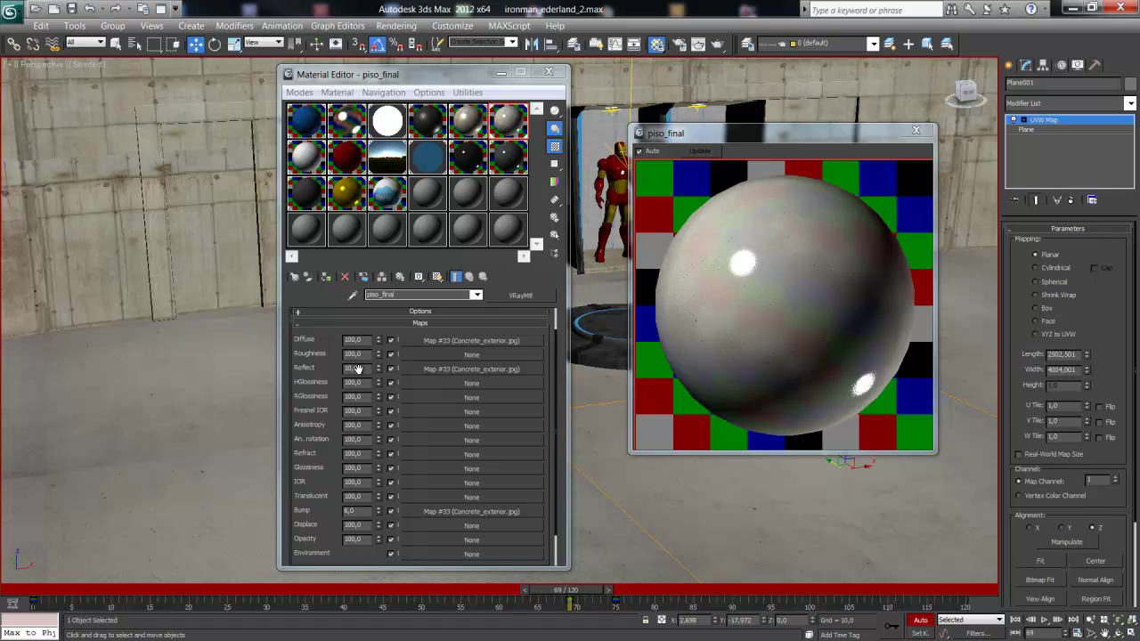
pyautogui.moveTo(364, 372); pyautogui.dragTo(335, 369)
pyautogui.write('40')
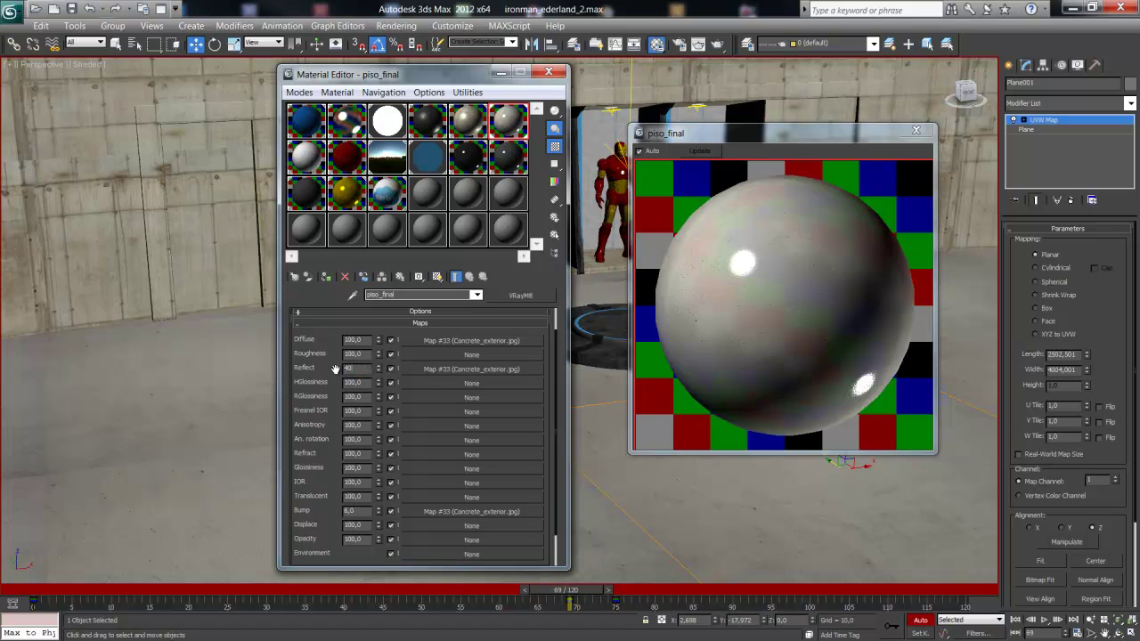
pyautogui.press('Return')
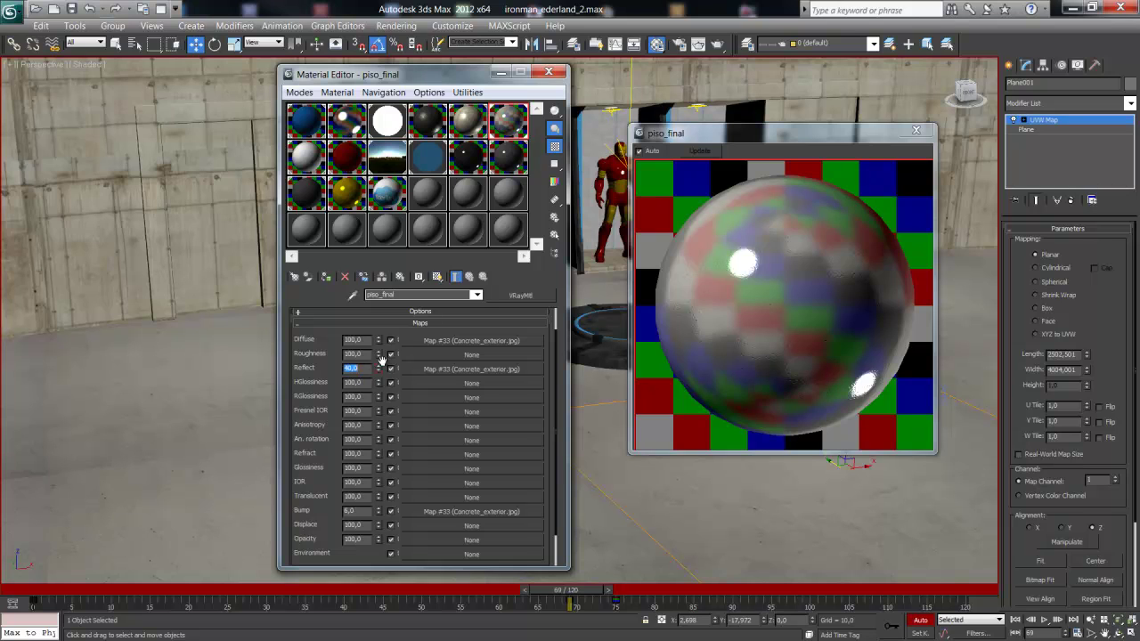
pyautogui.click(865, 623)
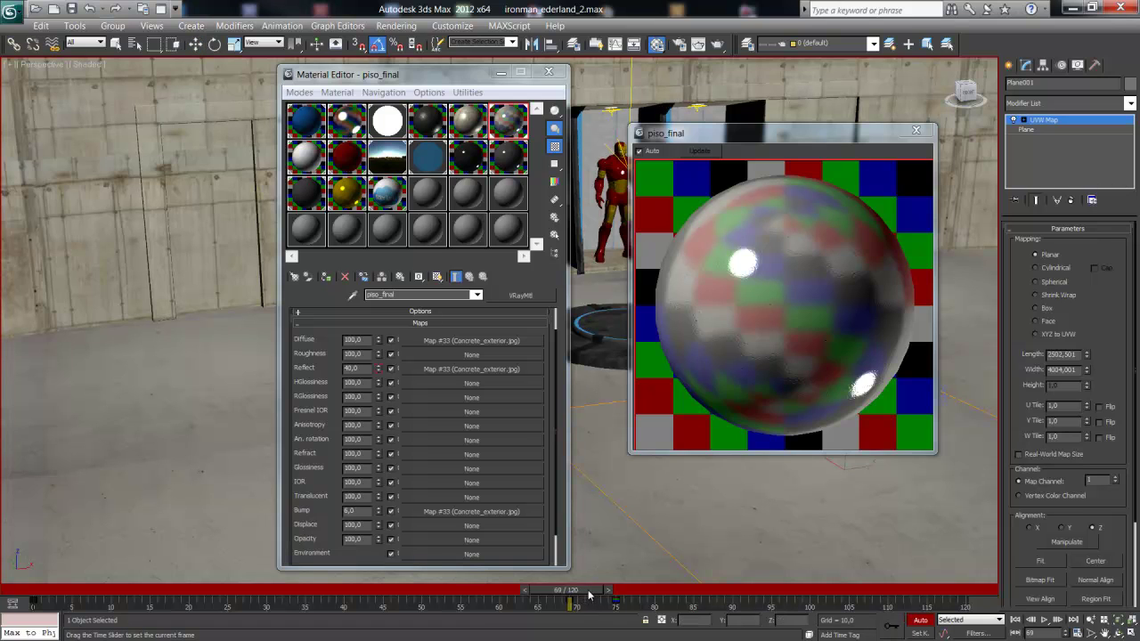
# - Key the Reflect amount at 10 on frame 75
pyautogui.moveTo(584, 595); pyautogui.dragTo(626, 603)
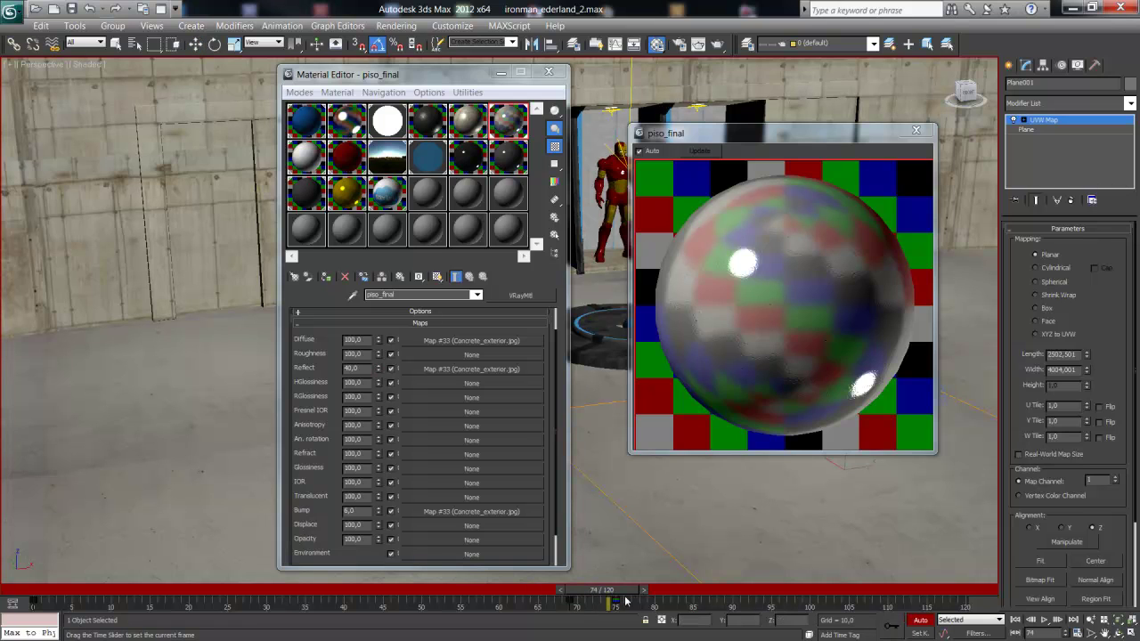
pyautogui.press('w')
pyautogui.click(646, 590)
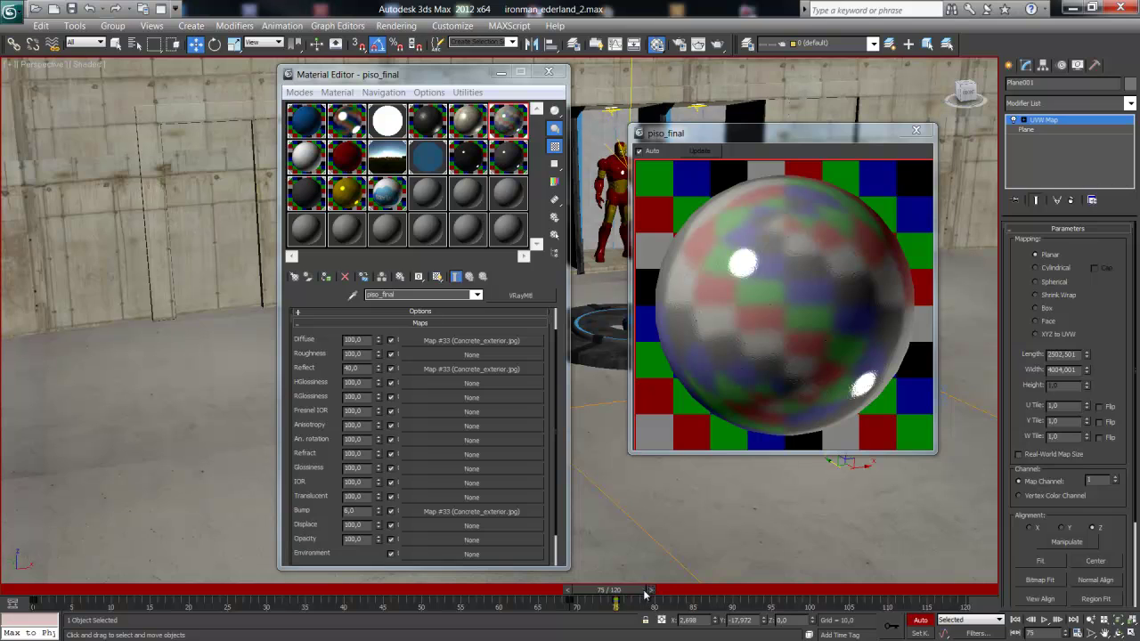
pyautogui.doubleClick(352, 368)
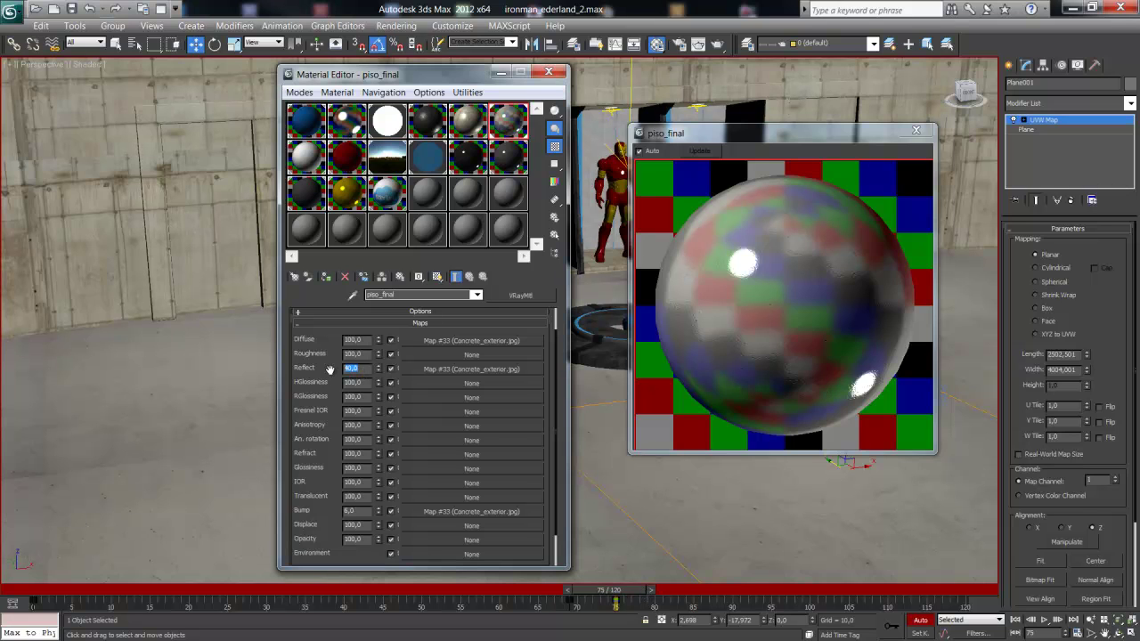
pyautogui.write('10')
pyautogui.press('Return')
# - Step back through frames 73 to 70 to preview the reflection change
pyautogui.click(568, 591)
pyautogui.moveTo(568, 592); pyautogui.dragTo(561, 596)
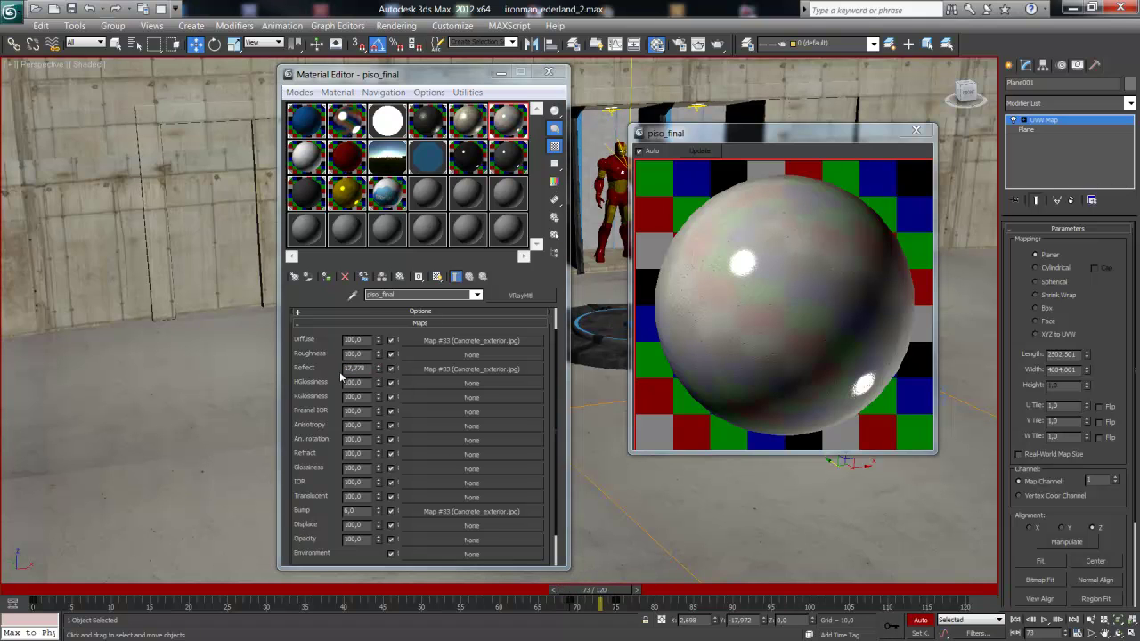
pyautogui.click(553, 591)
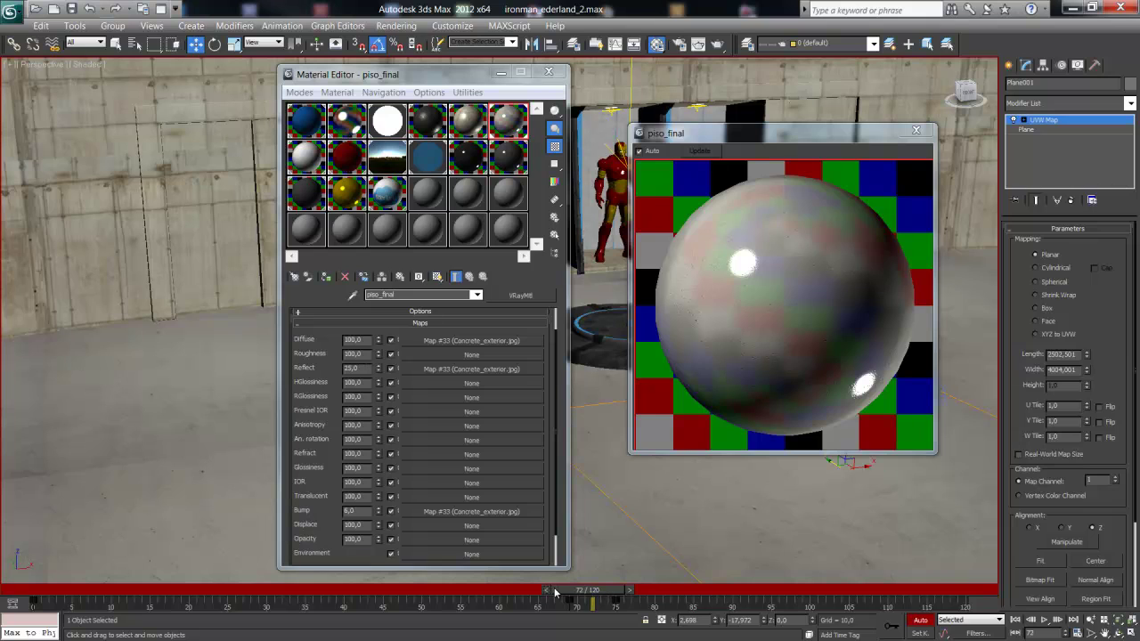
pyautogui.press(',')
pyautogui.press(',')
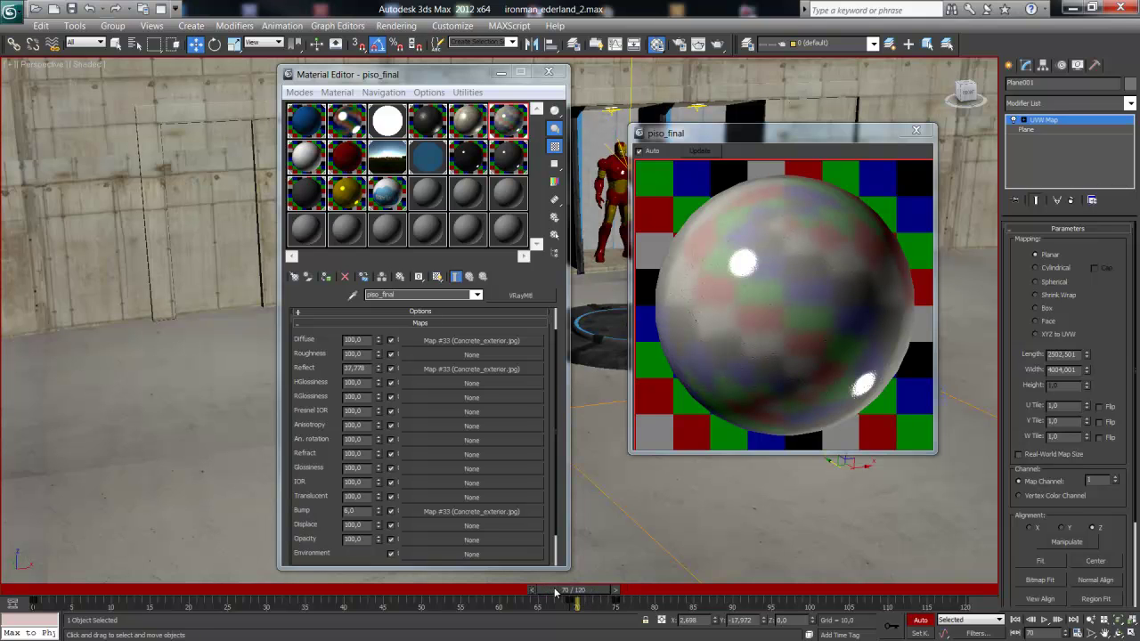
pyautogui.press(',')
# - Key the Reflect amount at 45 on frame 0 and close the Material Editor
pyautogui.moveTo(561, 592); pyautogui.dragTo(36, 591)
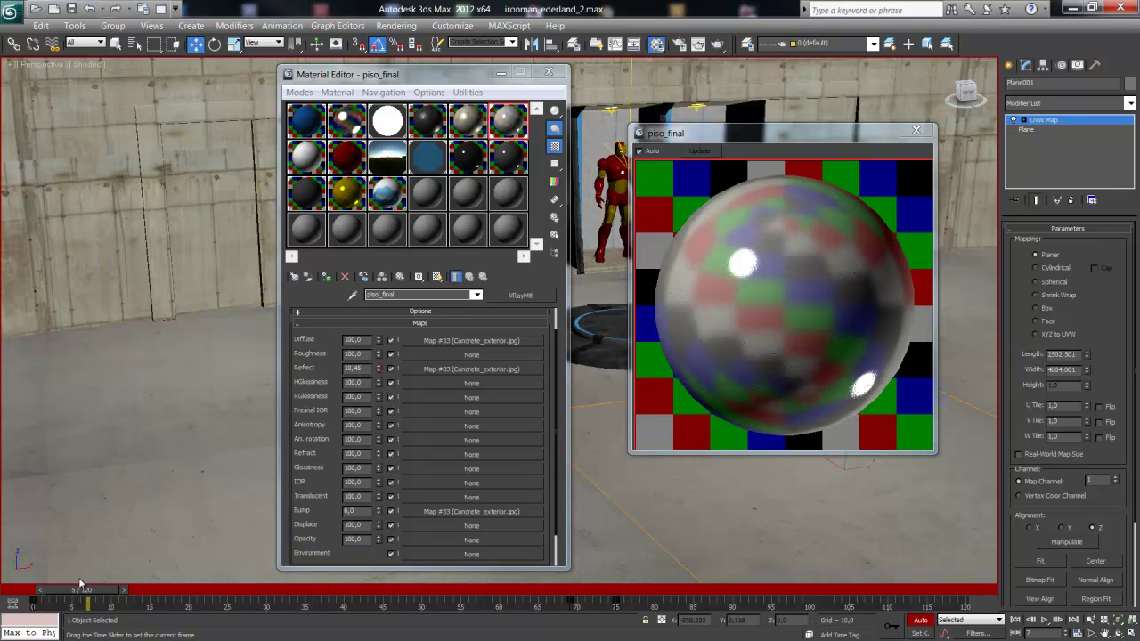
pyautogui.doubleClick(351, 367)
pyautogui.write('45')
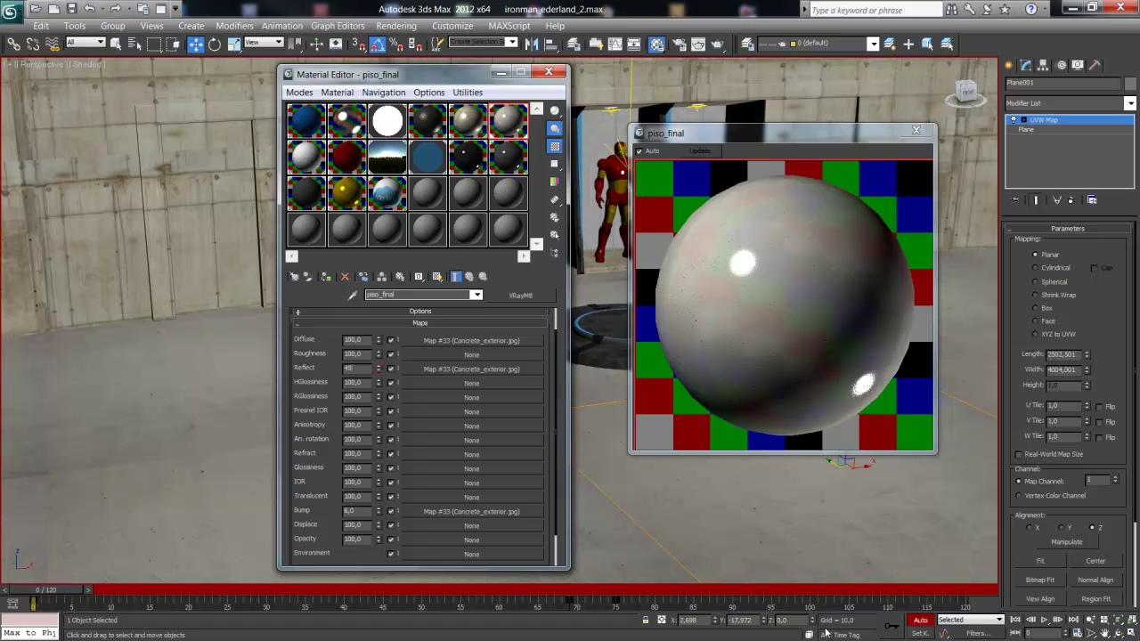
pyautogui.press('Return')
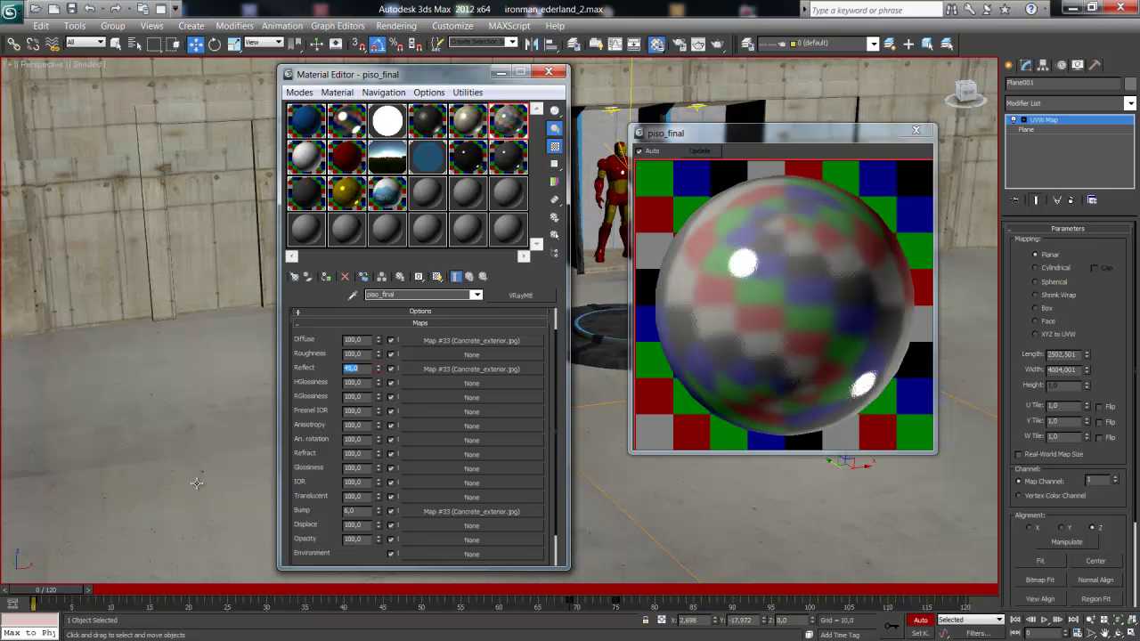
pyautogui.click(548, 71)
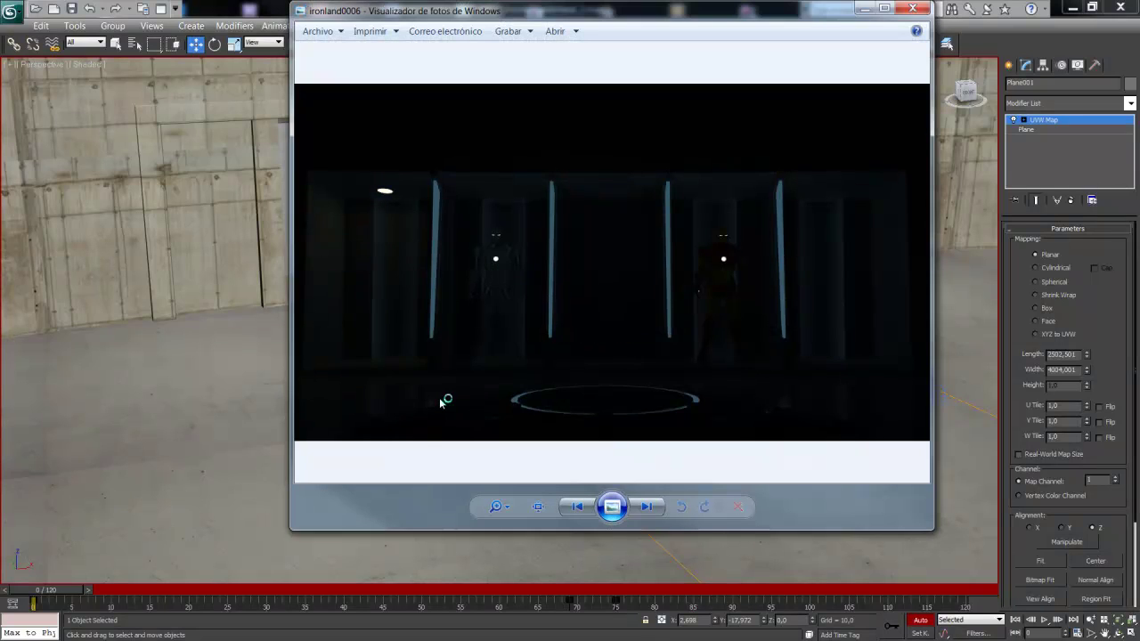
# - Page forward through the ironland renders to ironland0085, then close Photo Viewer
pyautogui.press('Right')
pyautogui.press('Right')
pyautogui.press('Right')
pyautogui.press('Right')
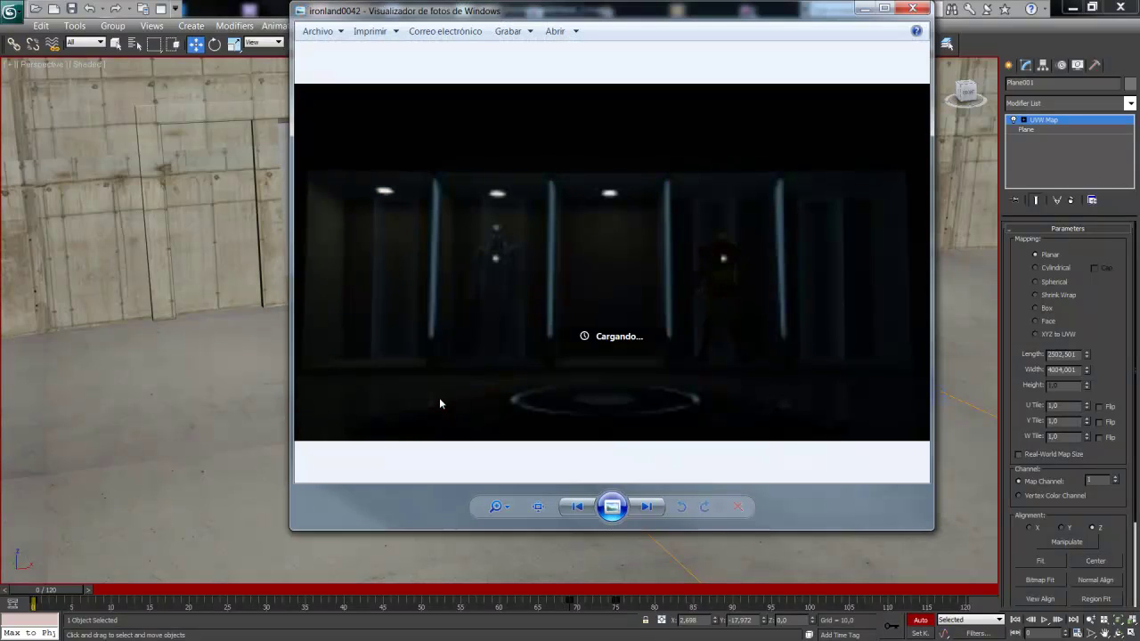
pyautogui.press('Right')
pyautogui.press('Right')
pyautogui.press('Right')
pyautogui.press('Right')
pyautogui.press('Right')
pyautogui.press('Right')
pyautogui.press('Right')
pyautogui.press('Right')
pyautogui.press('Right')
pyautogui.press('Right')
pyautogui.press('Right')
pyautogui.press('Right')
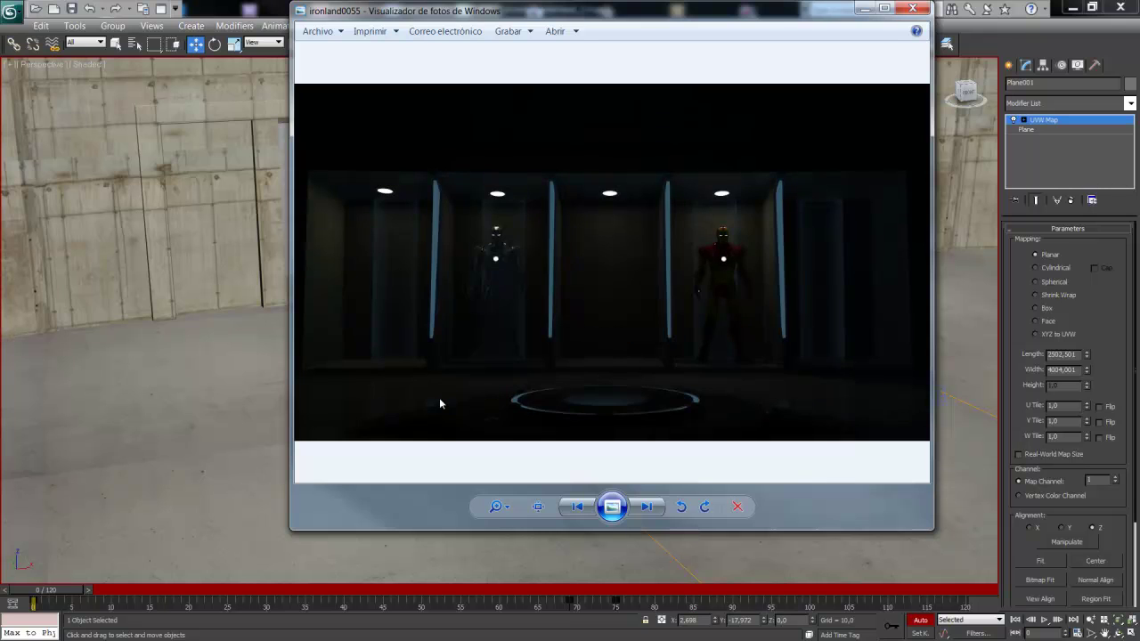
pyautogui.press('Right')
pyautogui.press('Right')
pyautogui.press('Right')
pyautogui.press('Right')
pyautogui.press('Right')
pyautogui.press('Right')
pyautogui.press('Right')
pyautogui.press('Right')
pyautogui.press('Right')
pyautogui.press('Right')
pyautogui.press('Right')
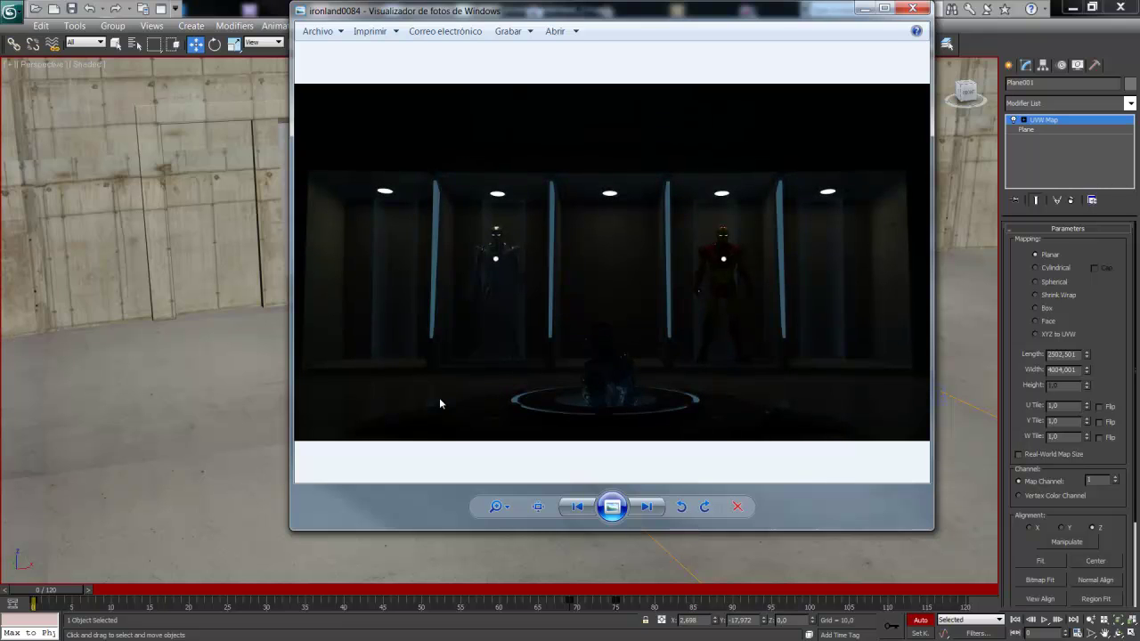
pyautogui.press('Right')
pyautogui.press('Right')
pyautogui.click(909, 9)
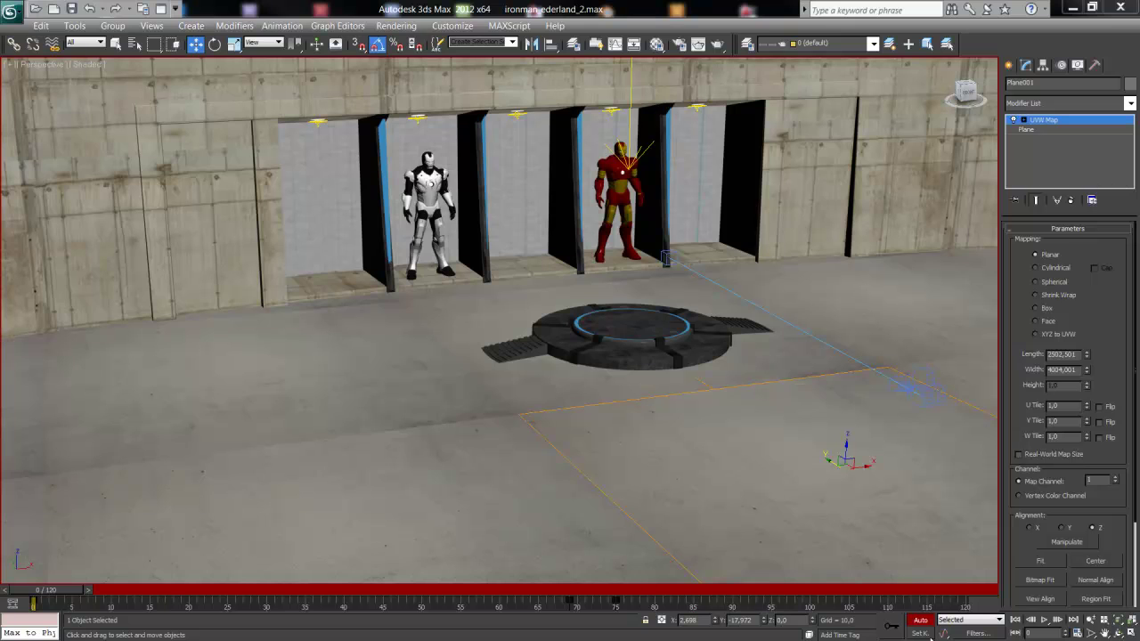
# - Turn off Auto Key, view Camera001 at frame 75, and open Material Editor and Render Setup
pyautogui.click(920, 619)
pyautogui.moveTo(615, 336); pyautogui.dragTo(603, 340, button='middle')
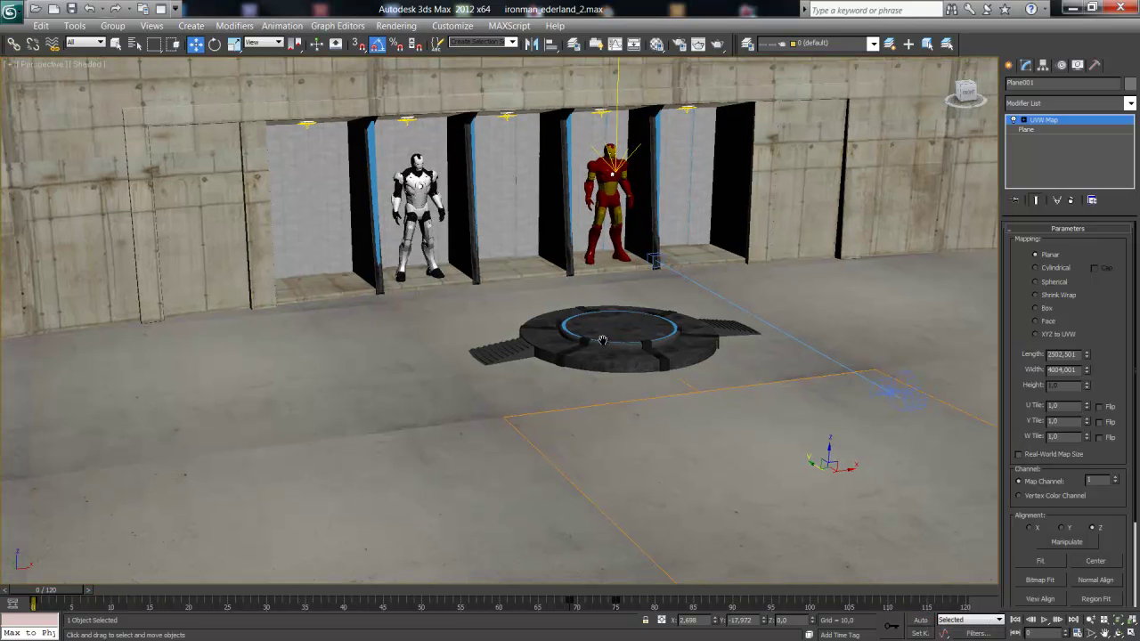
pyautogui.press('c')
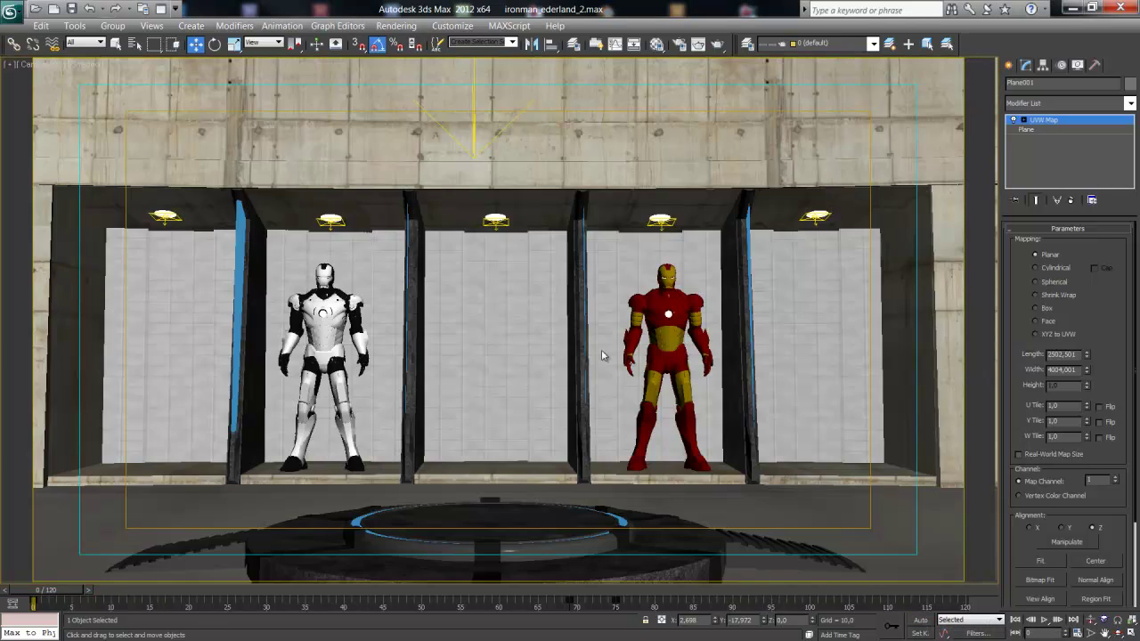
pyautogui.moveTo(61, 592); pyautogui.dragTo(629, 603)
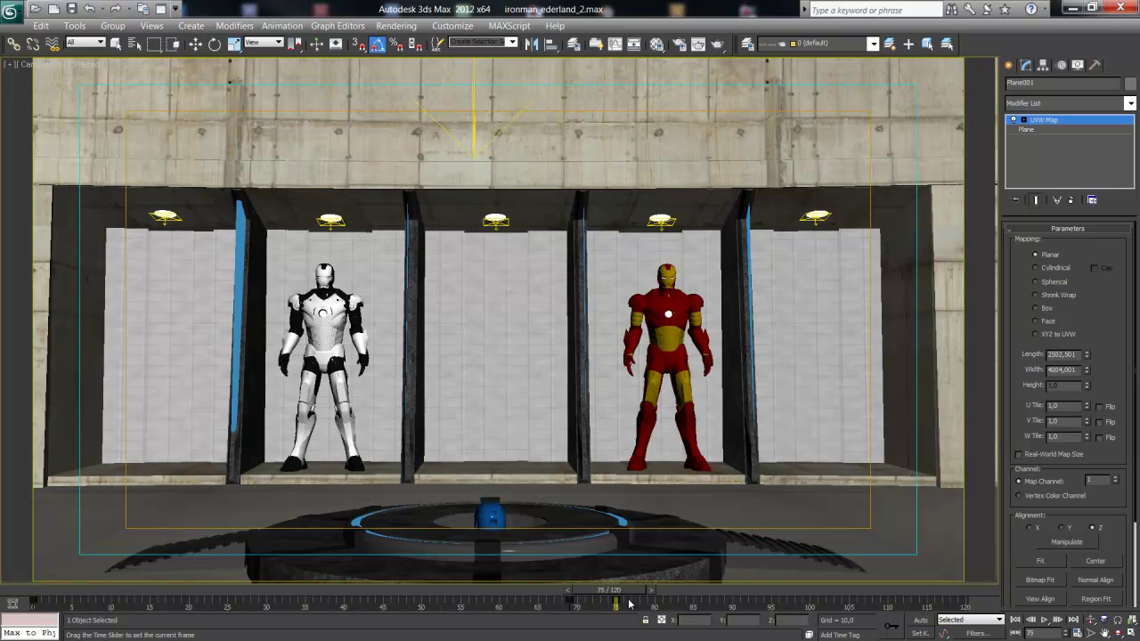
pyautogui.press('w')
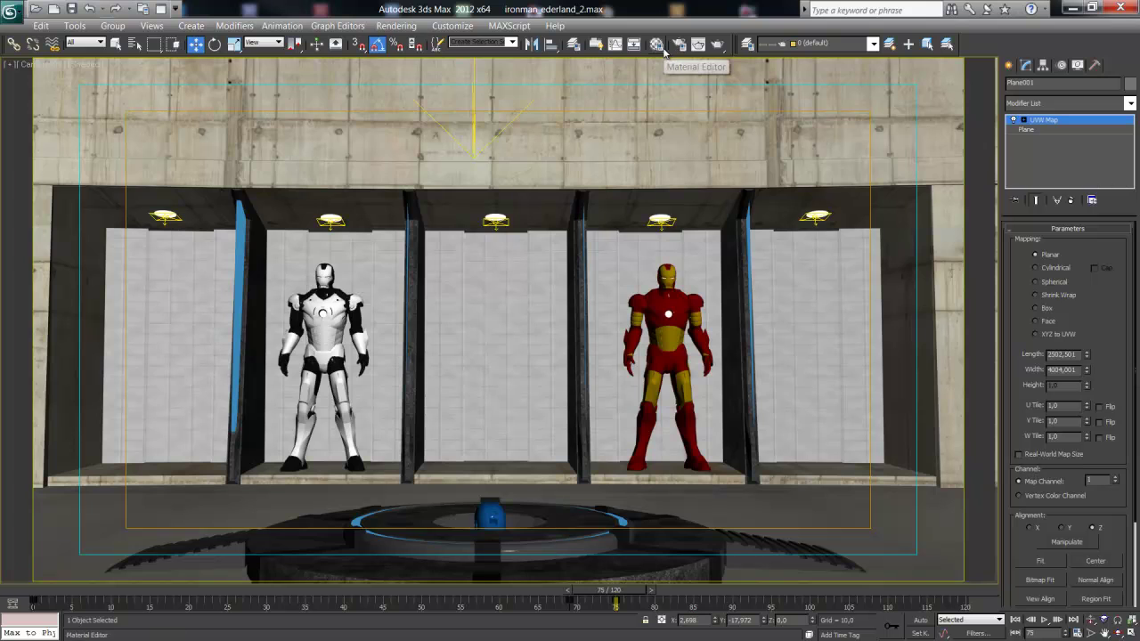
pyautogui.click(656, 45)
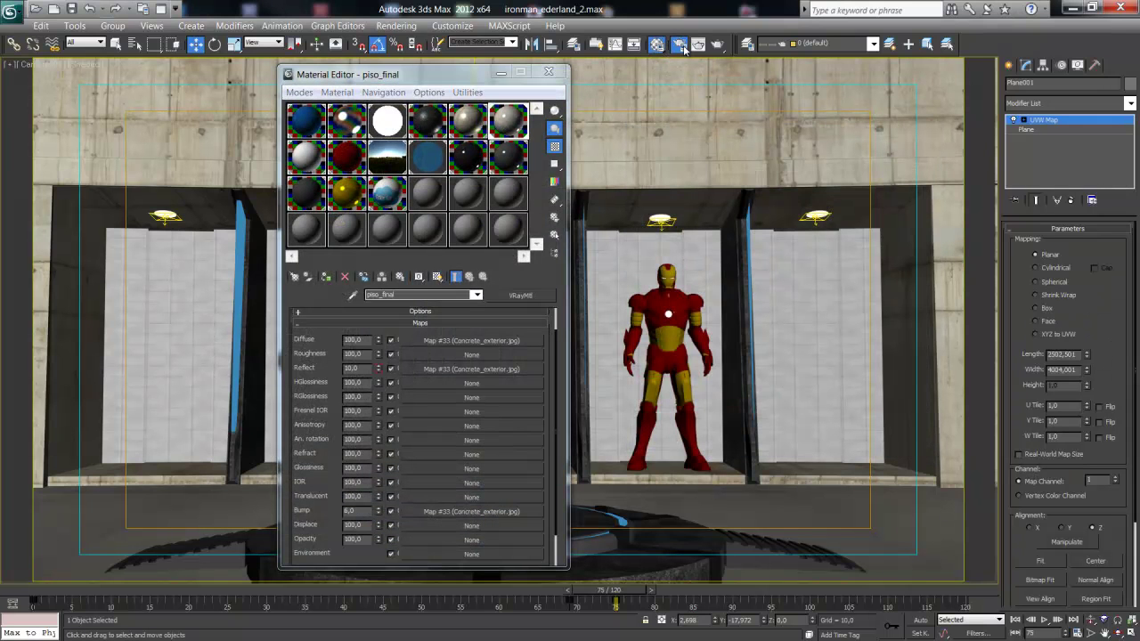
pyautogui.click(680, 46)
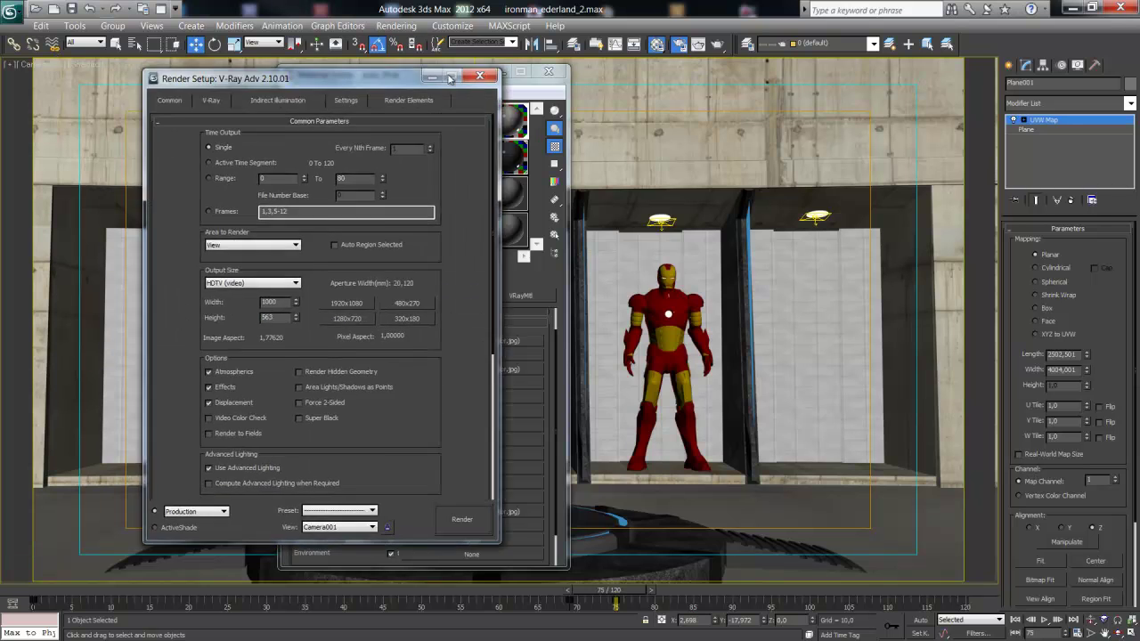
# - Set the render Output Size to HDTV (video) using the 1280x720 preset
pyautogui.moveTo(361, 70); pyautogui.dragTo(666, 67)
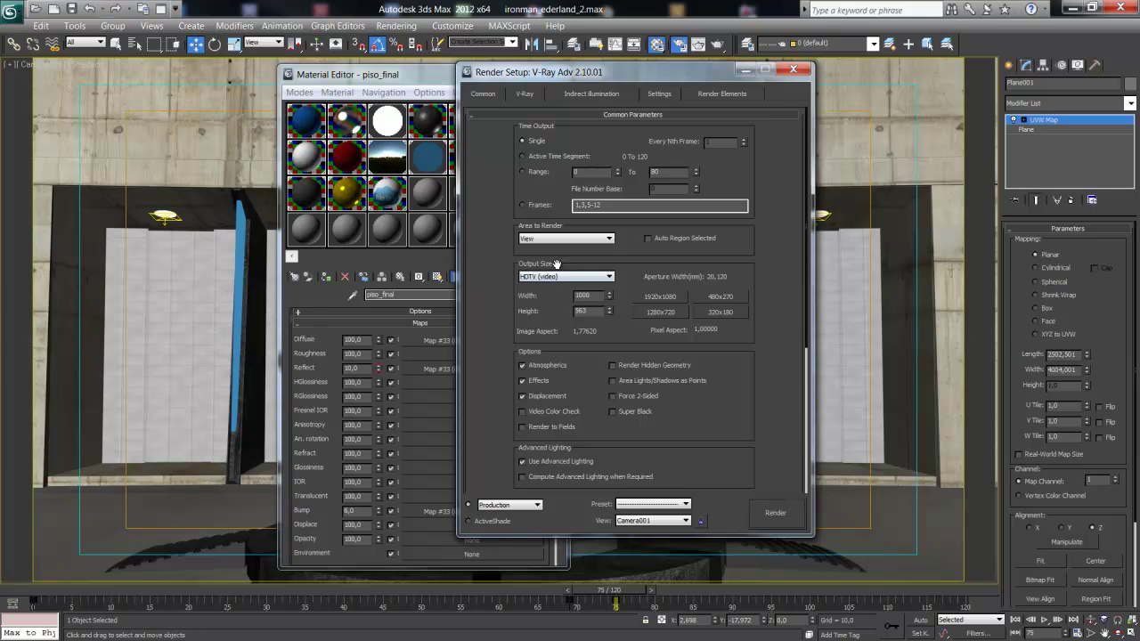
pyautogui.click(533, 279)
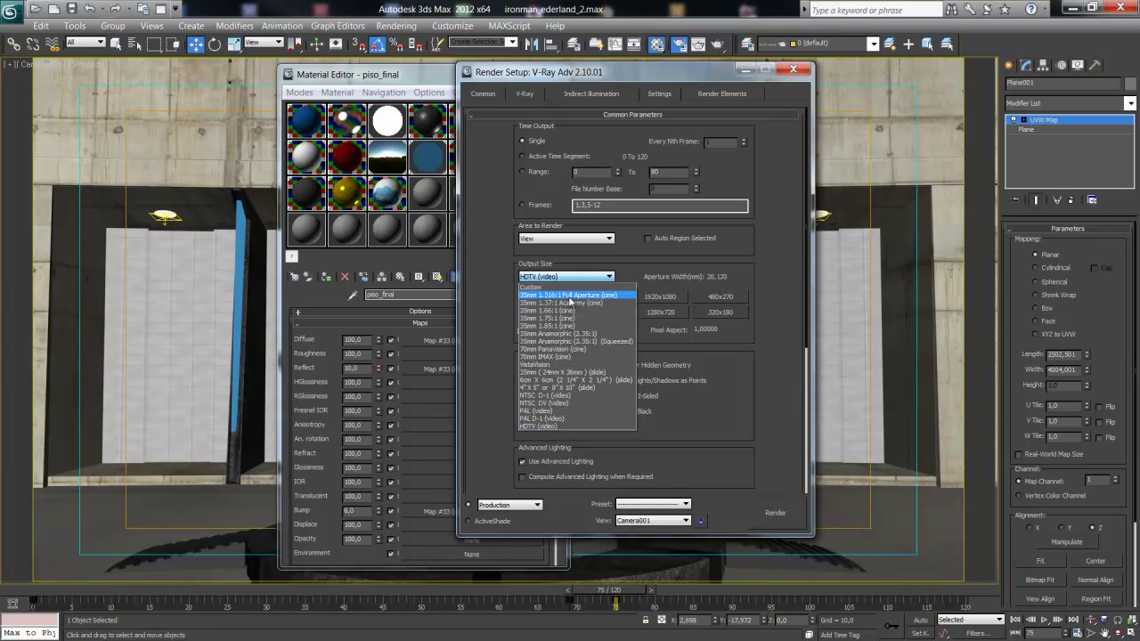
pyautogui.click(579, 430)
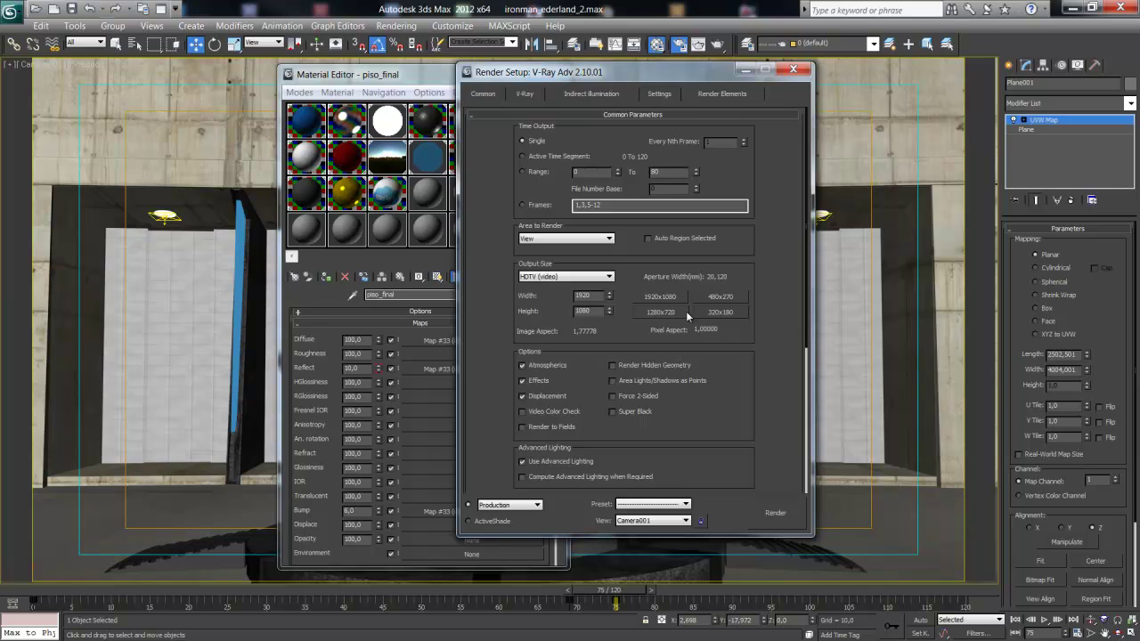
pyautogui.click(674, 311)
# - Load the basico_interior V-Ray render preset with all categories
pyautogui.click(527, 95)
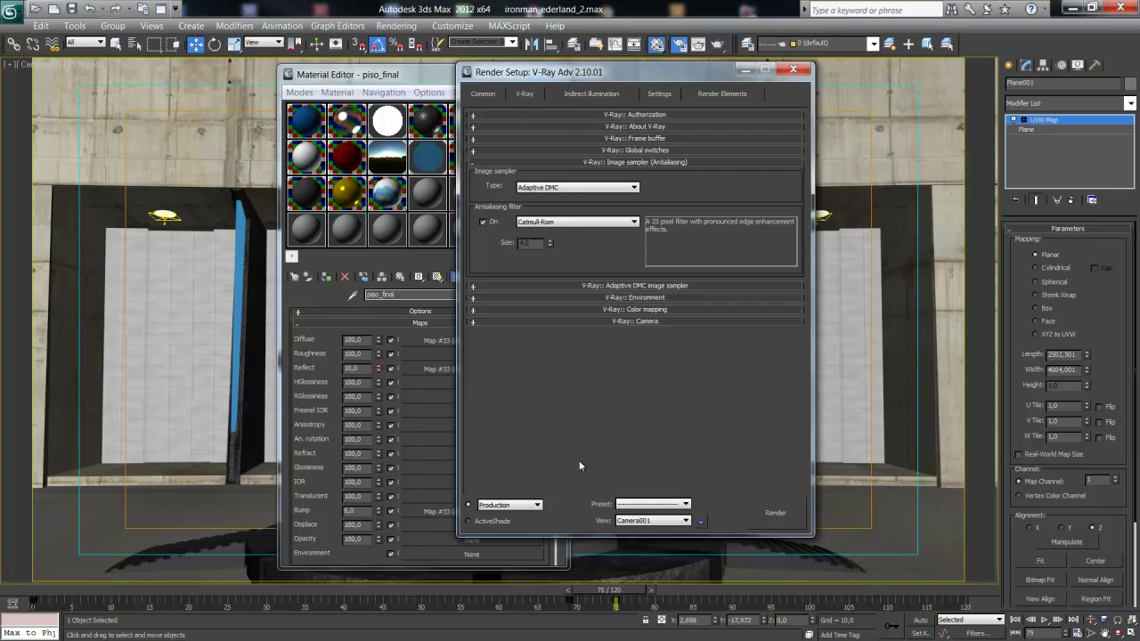
pyautogui.click(656, 505)
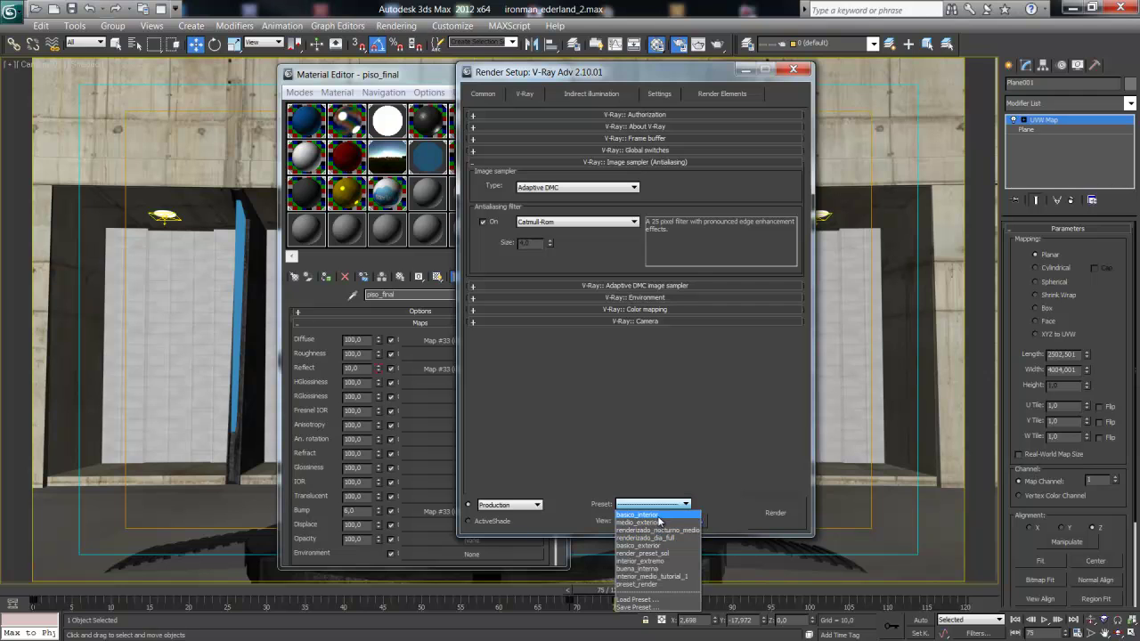
pyautogui.click(650, 515)
pyautogui.click(547, 400)
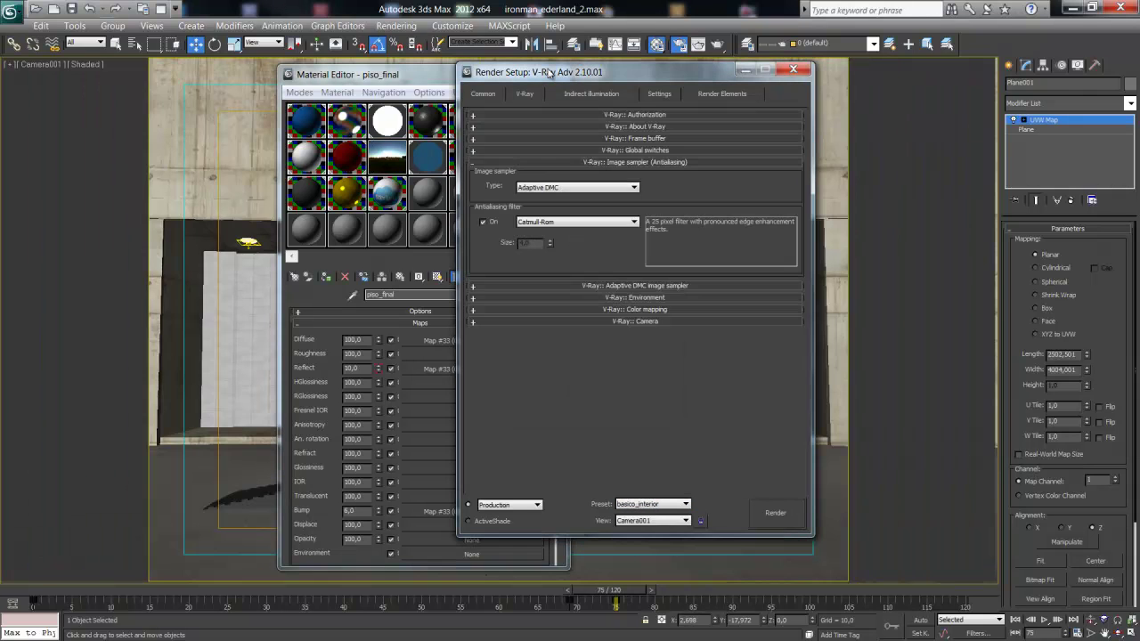
pyautogui.click(593, 163)
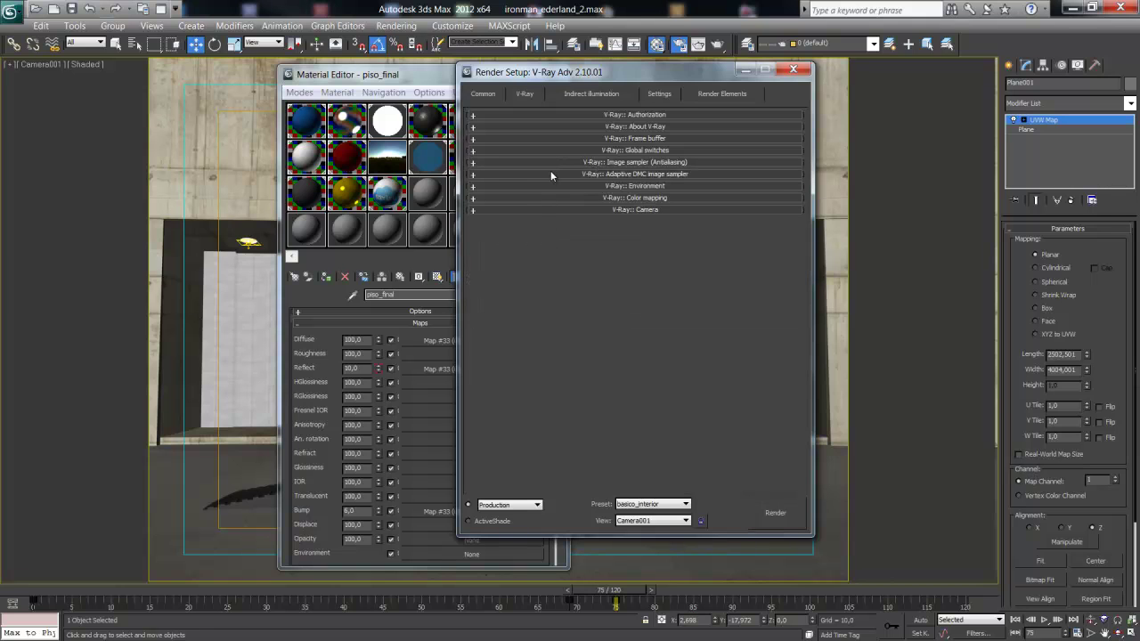
# - Set the Common Output Size to HDTV (video) at 1920x1080
pyautogui.click(485, 93)
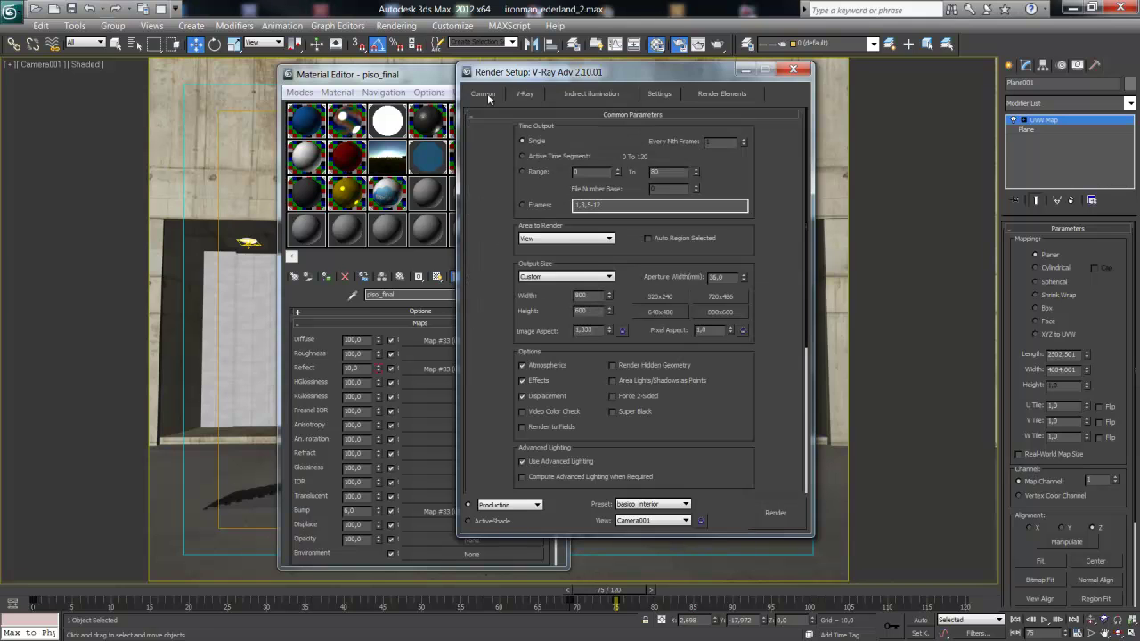
pyautogui.click(588, 276)
pyautogui.click(543, 428)
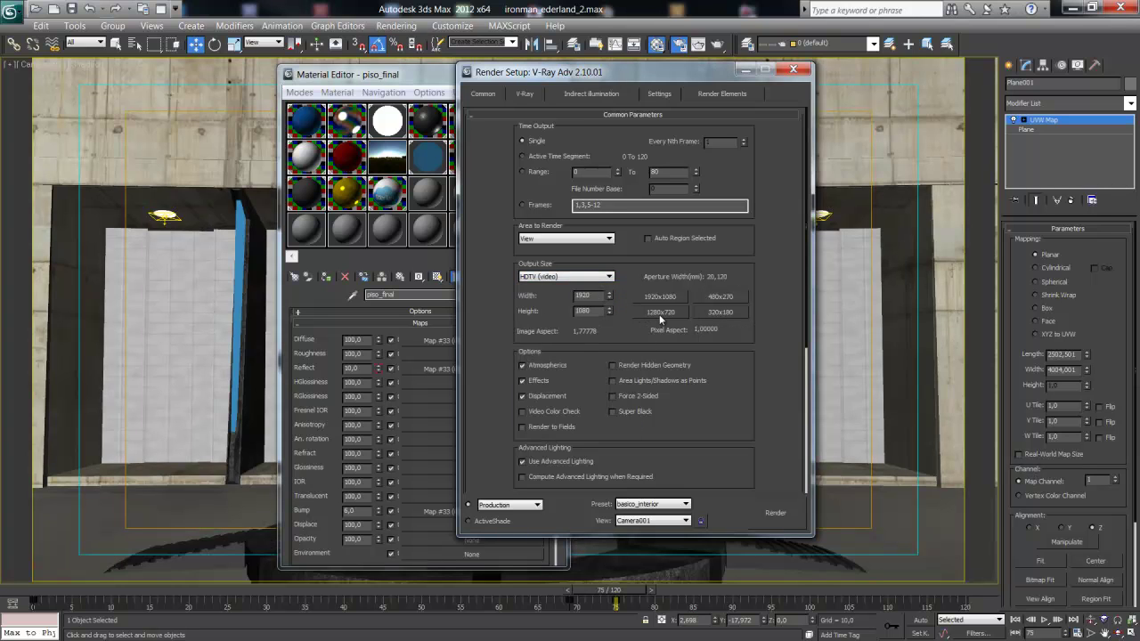
pyautogui.click(524, 93)
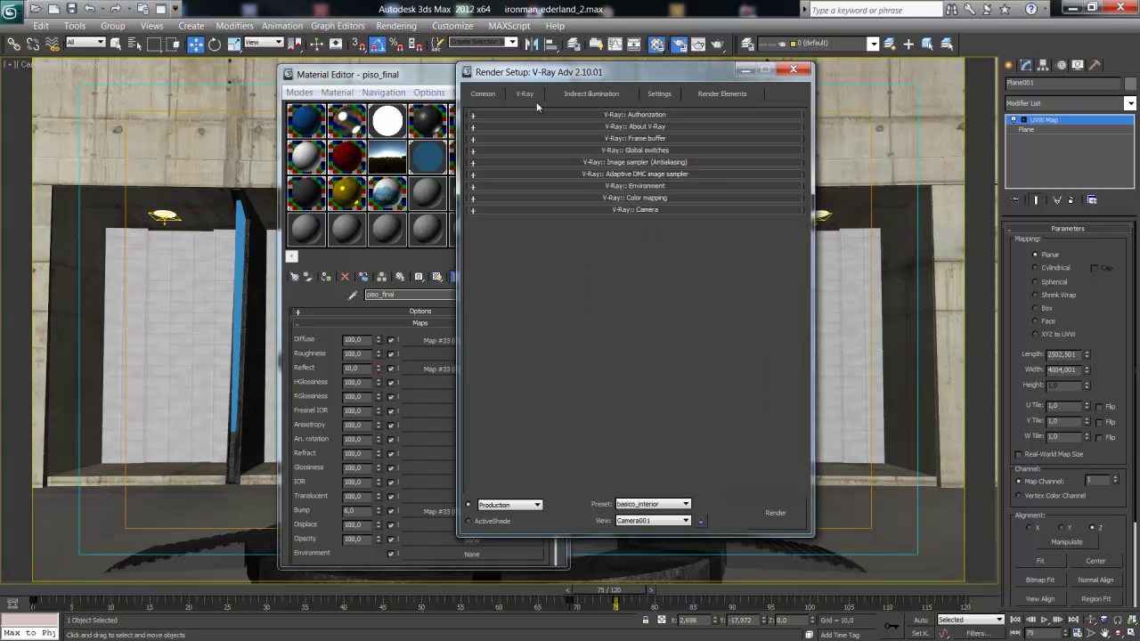
# - Review the V-Ray Global switches and Image sampler (Antialiasing) rollouts
pyautogui.click(617, 150)
pyautogui.click(575, 150)
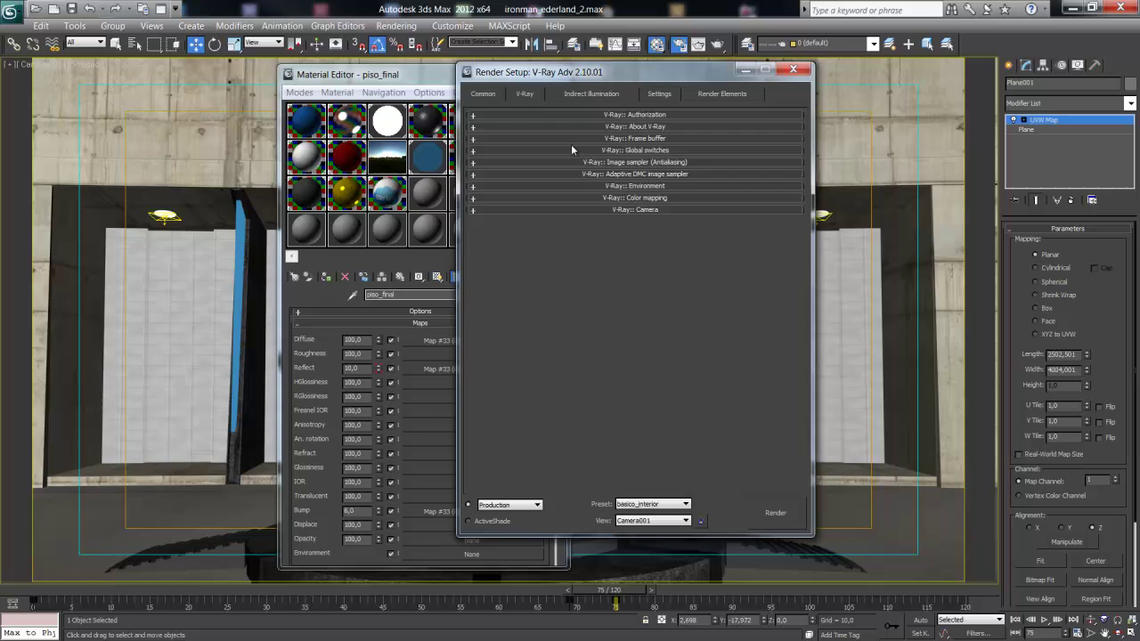
pyautogui.click(625, 150)
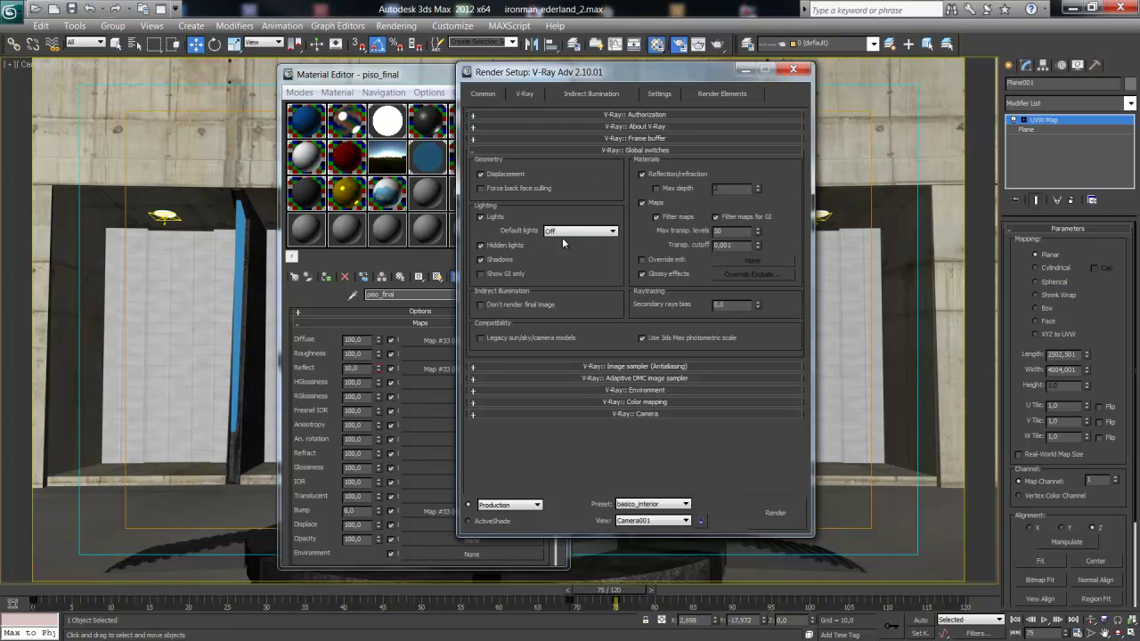
pyautogui.click(628, 150)
pyautogui.click(621, 163)
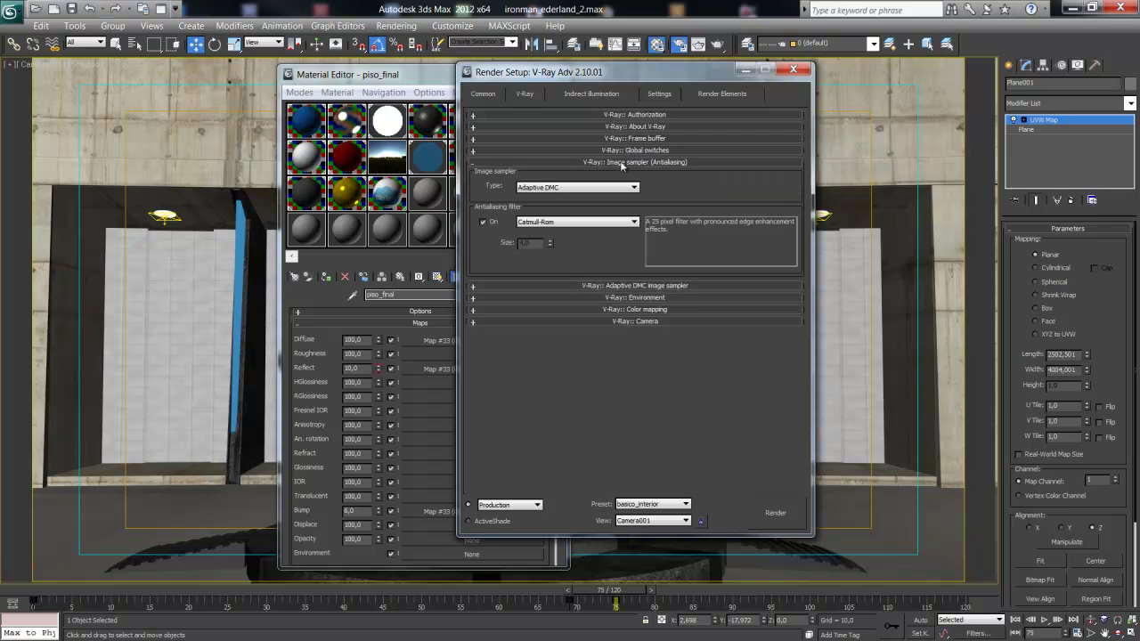
pyautogui.click(527, 189)
pyautogui.click(535, 225)
pyautogui.click(636, 162)
# - Review the Adaptive DMC, Environment and Color mapping (Reinhard, gamma 1.8) rollouts
pyautogui.click(629, 175)
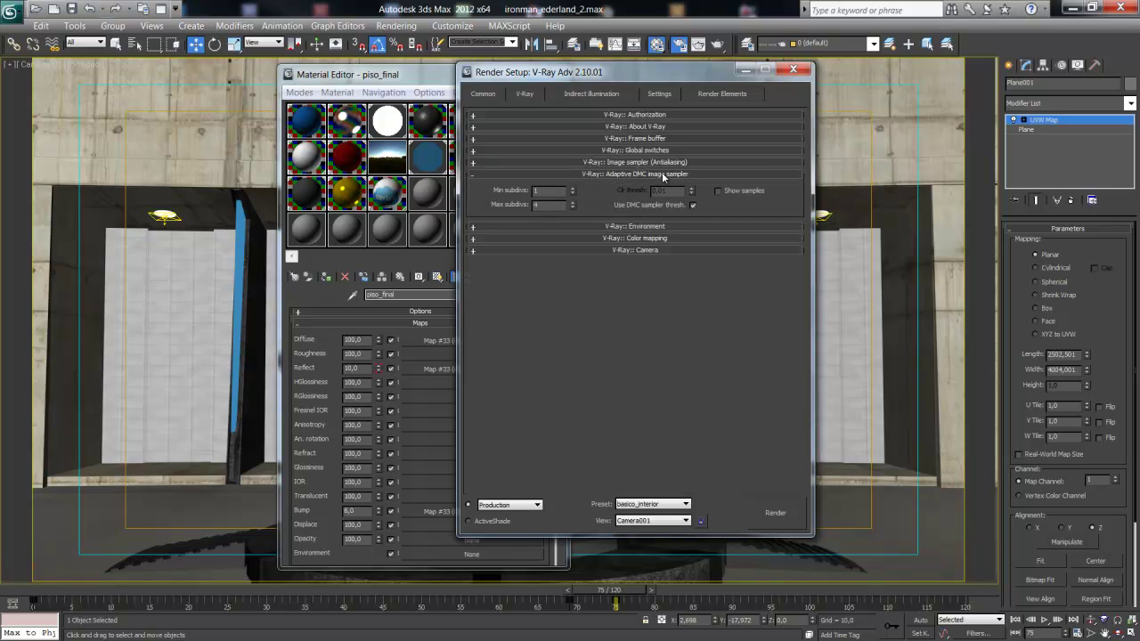
pyautogui.click(662, 175)
pyautogui.click(643, 187)
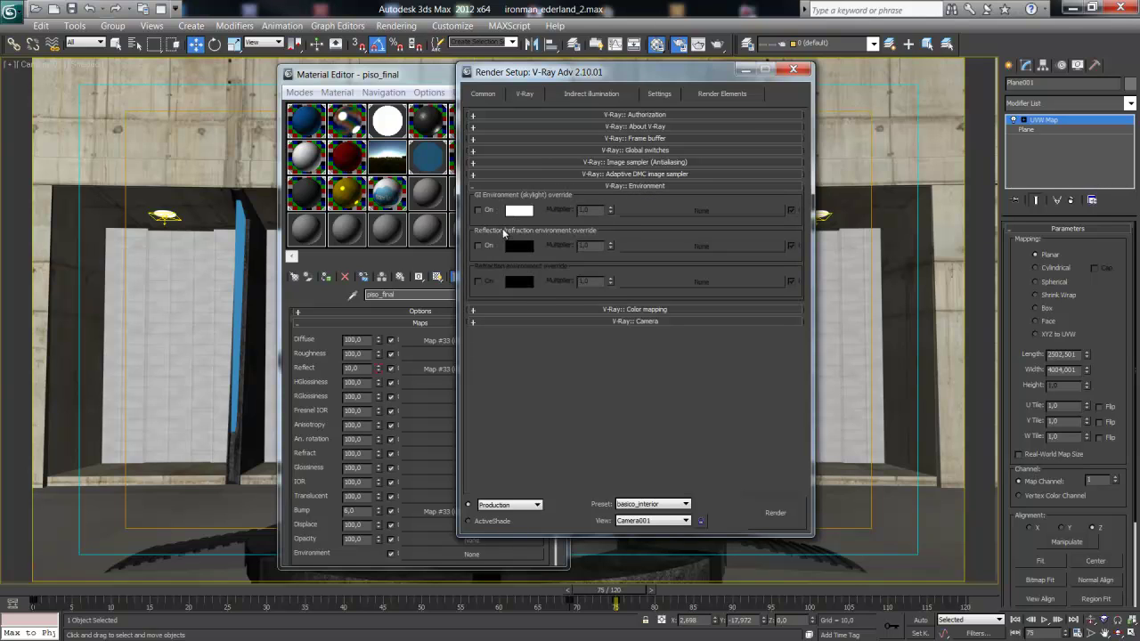
pyautogui.click(577, 183)
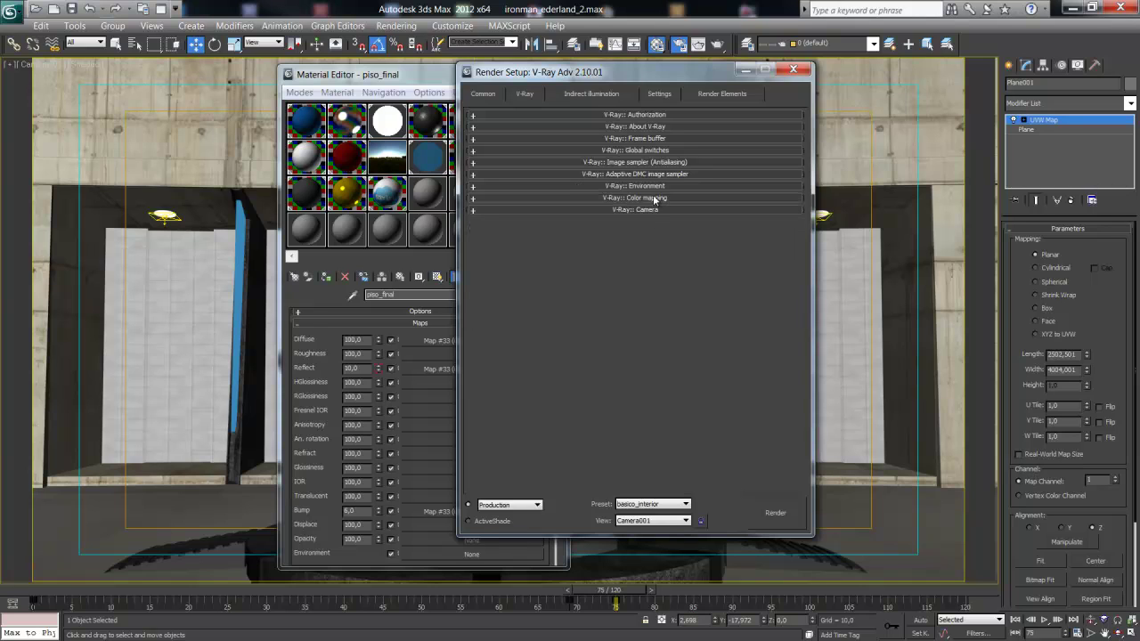
pyautogui.click(645, 197)
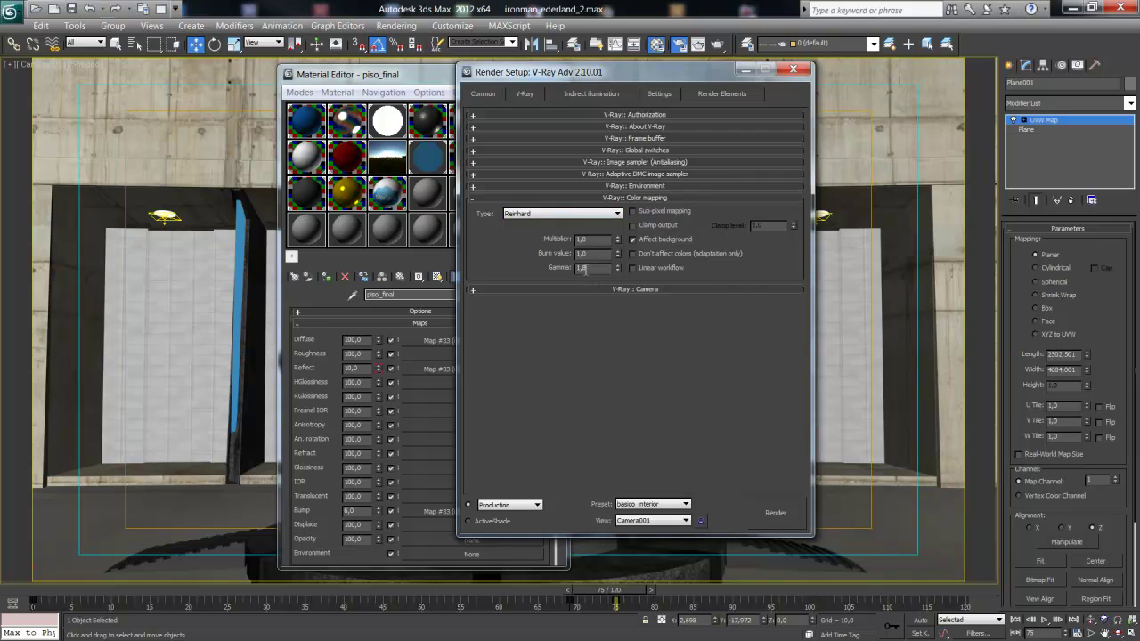
pyautogui.click(792, 69)
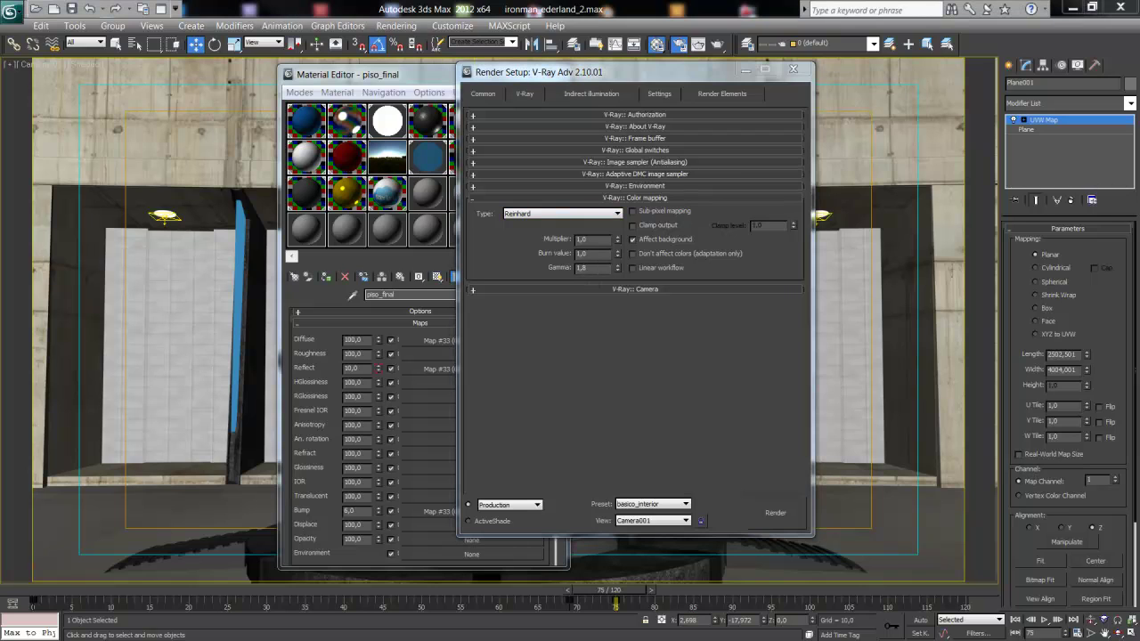
pyautogui.click(626, 198)
pyautogui.click(593, 94)
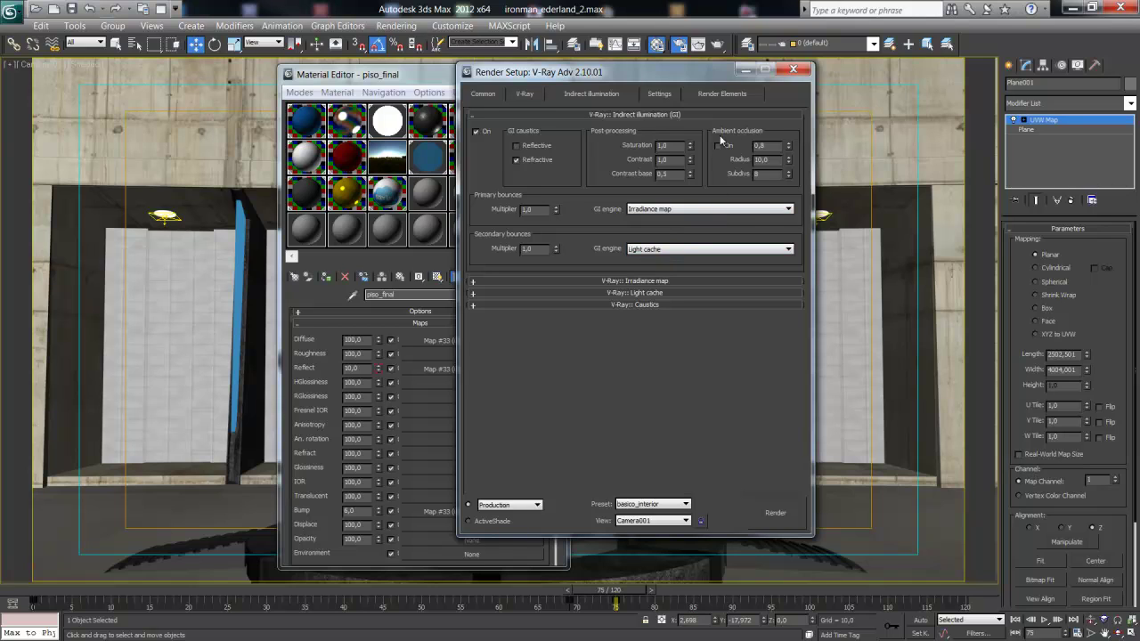
# - Review the Irradiance map, Light cache and System settings, then close Render Setup
pyautogui.click(588, 118)
pyautogui.click(633, 126)
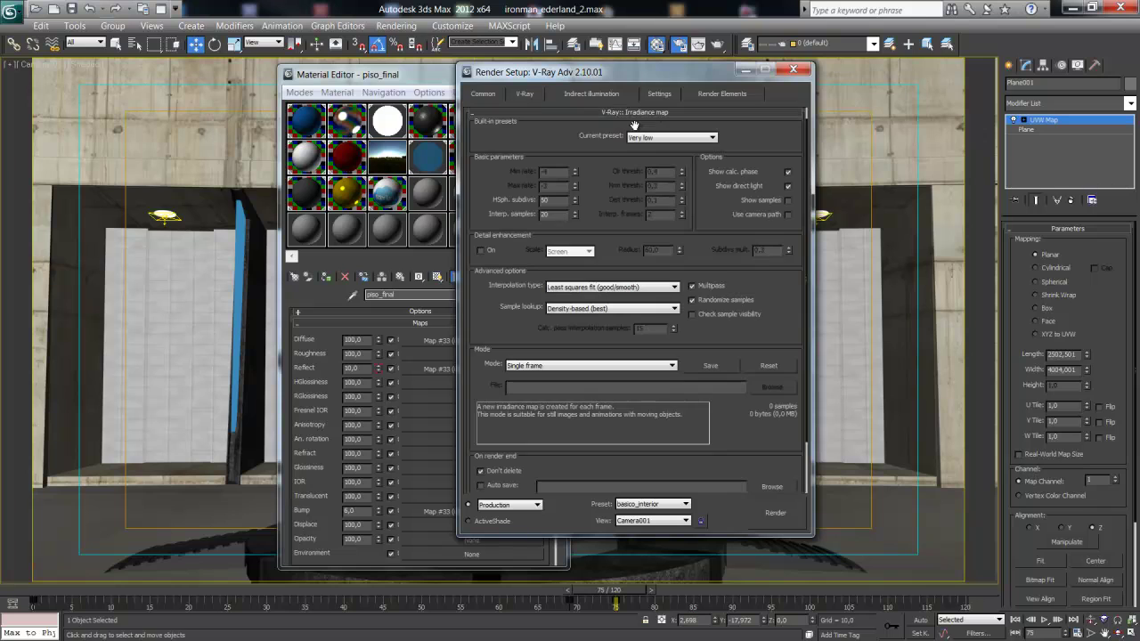
pyautogui.click(655, 137)
pyautogui.click(599, 112)
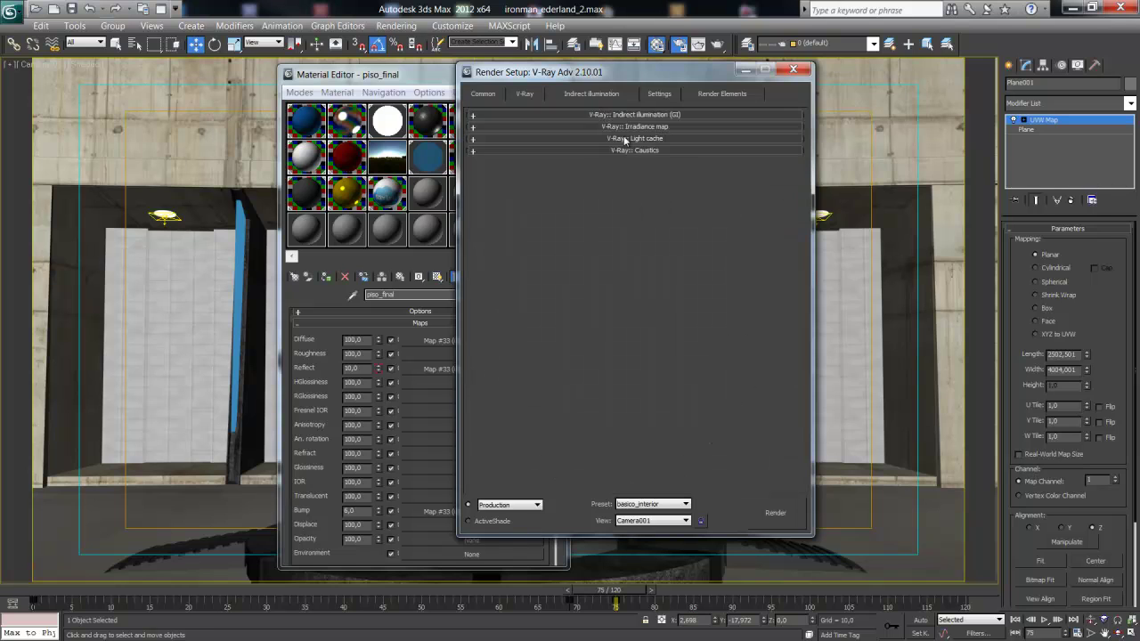
pyautogui.click(627, 138)
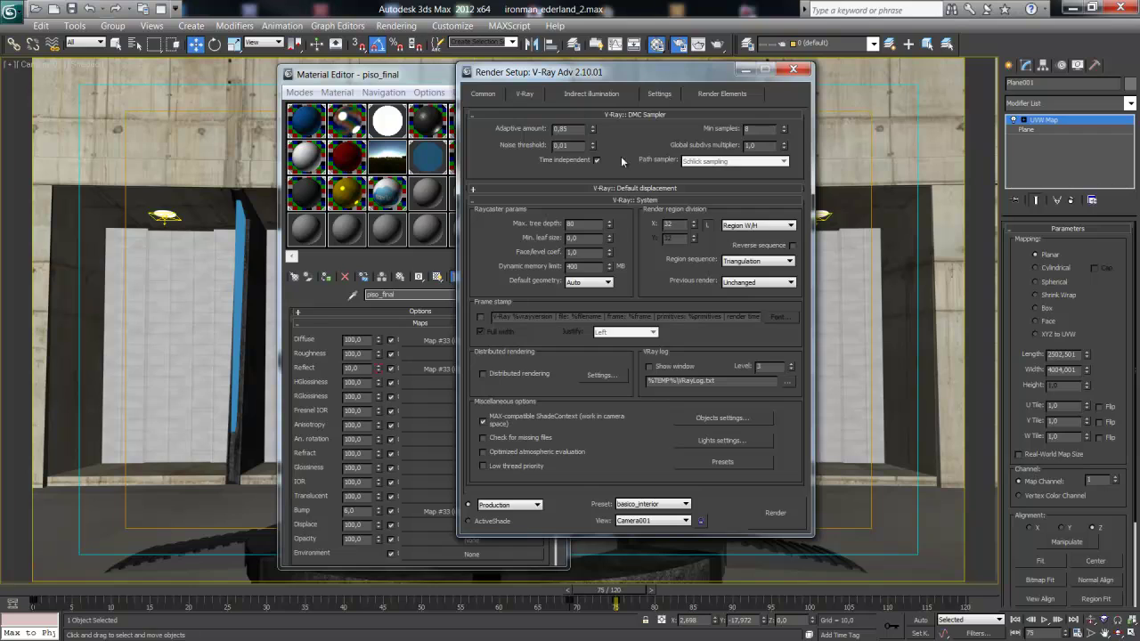
pyautogui.click(669, 225)
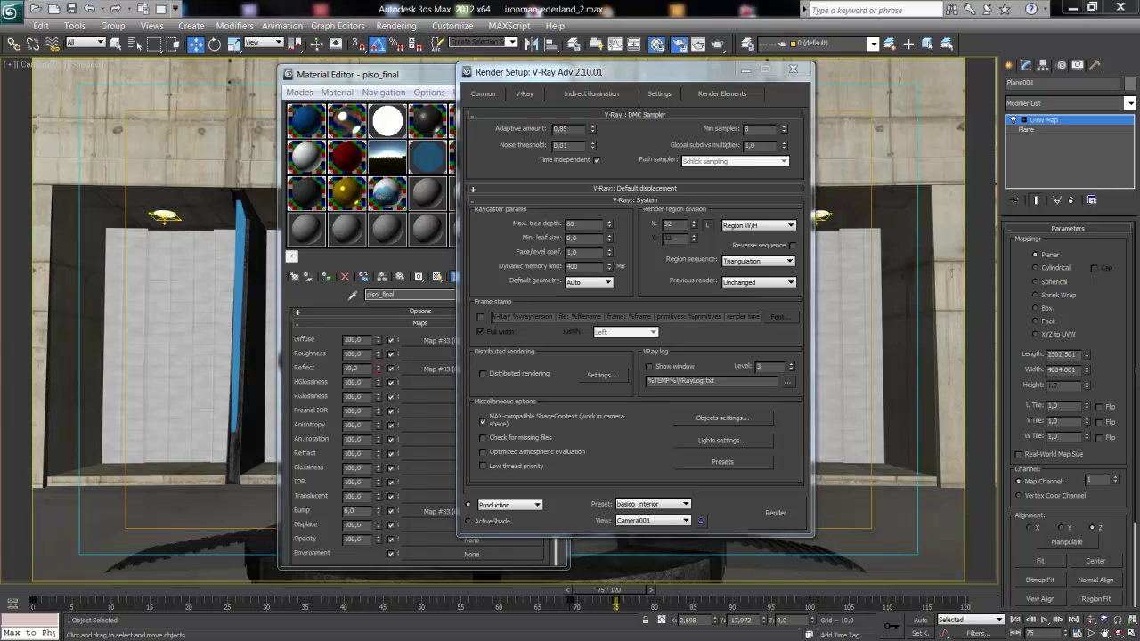
pyautogui.click(793, 68)
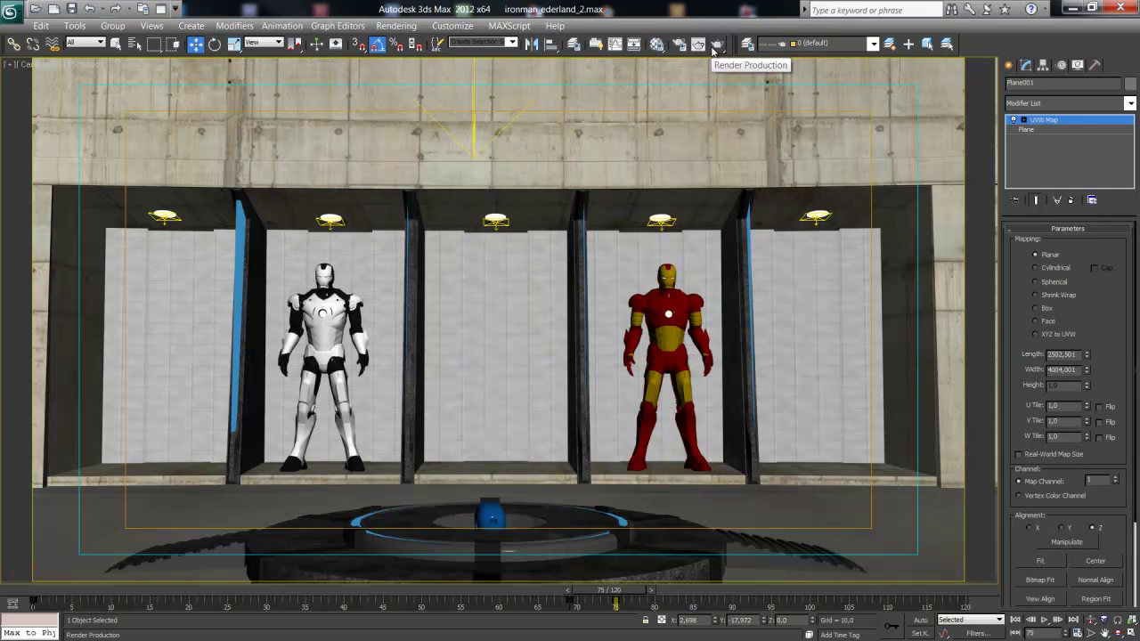
# - Render Camera001 at frame 75 with V-Ray, moving the frame window aside while it renders
pyautogui.click(716, 46)
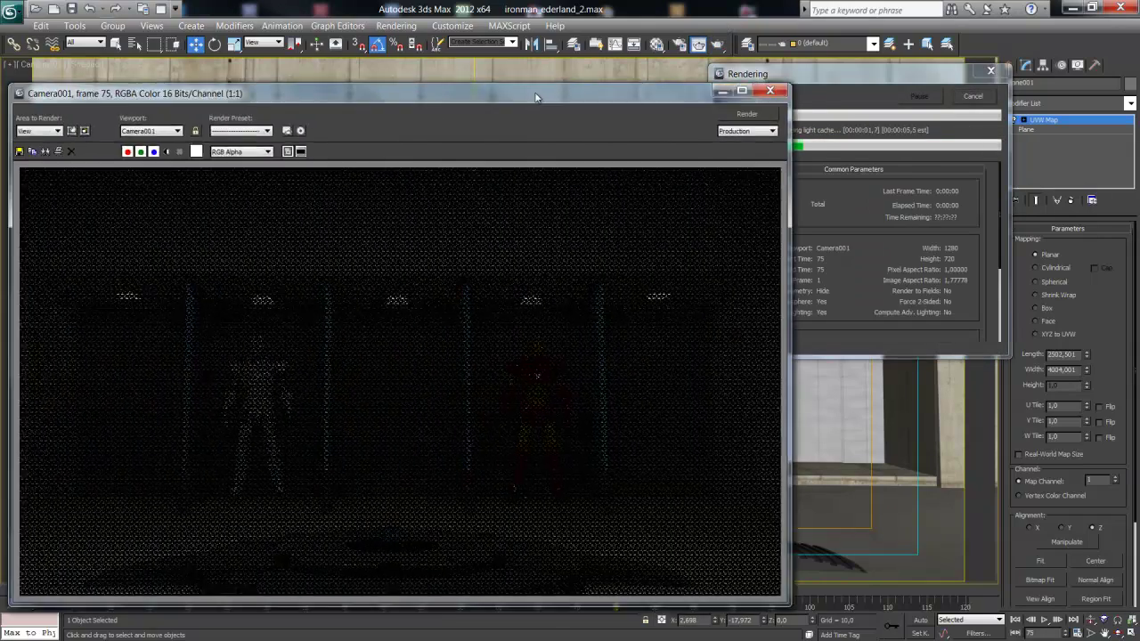
pyautogui.moveTo(535, 96); pyautogui.dragTo(554, 80)
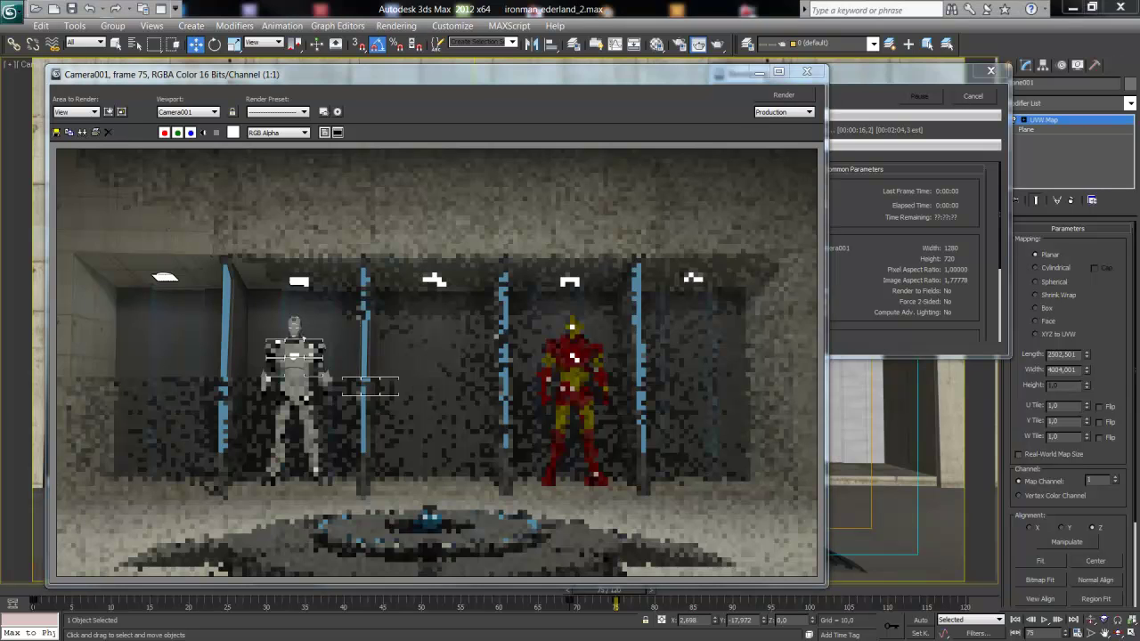
pyautogui.moveTo(474, 78); pyautogui.dragTo(499, 51)
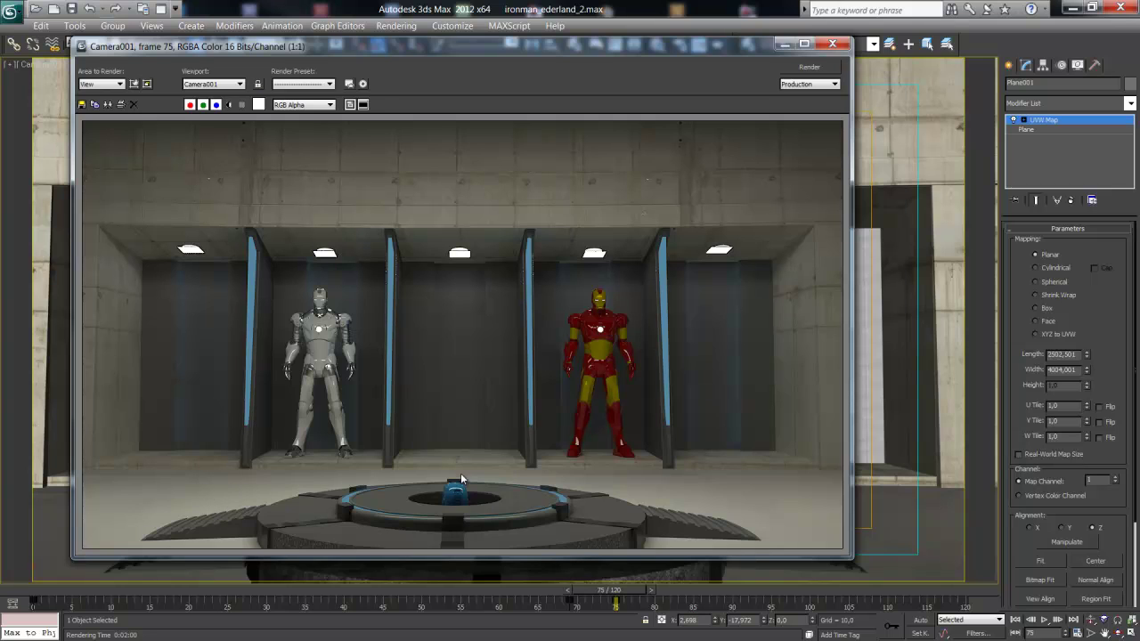
# - Reopen the frame 75 render, zoom in and out to inspect it, then close it
pyautogui.click(831, 44)
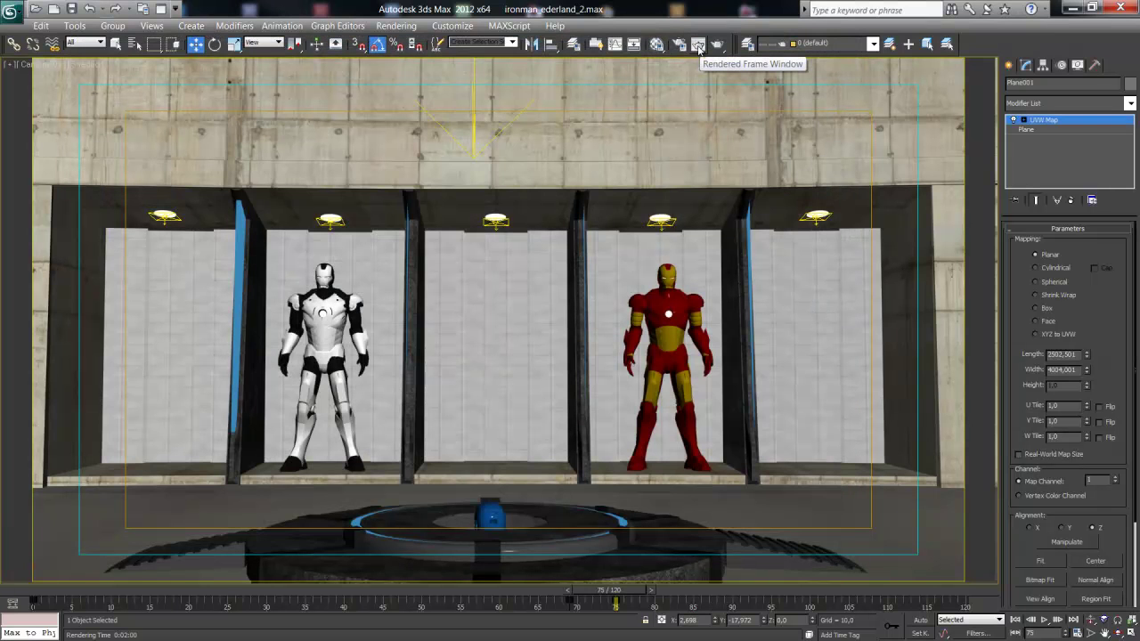
pyautogui.click(690, 41)
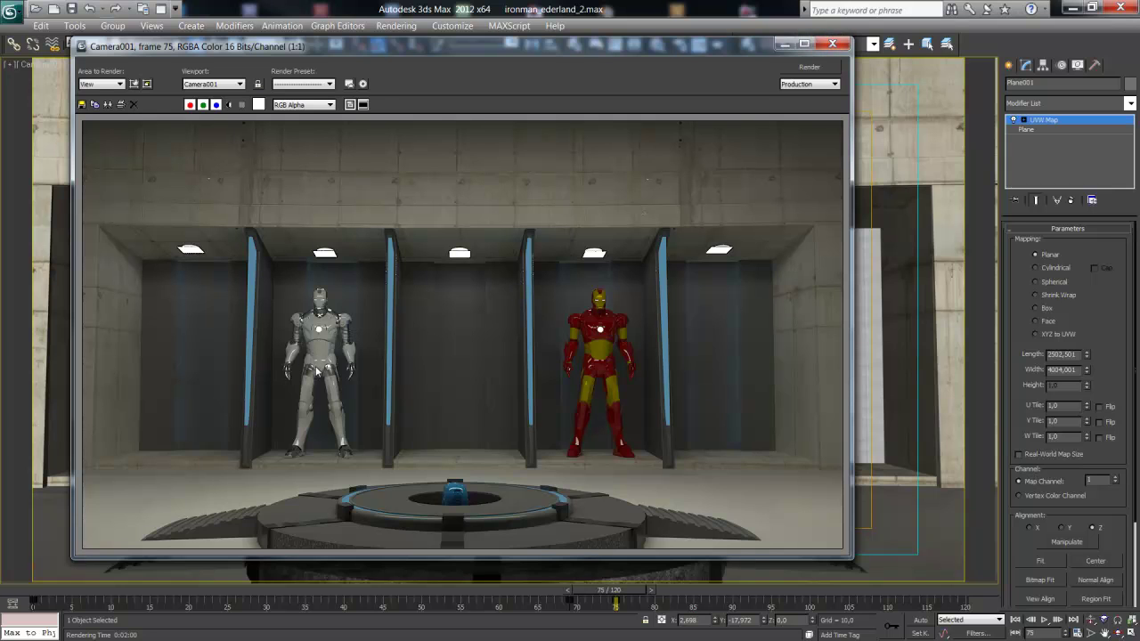
pyautogui.scroll(2, 399, 252)
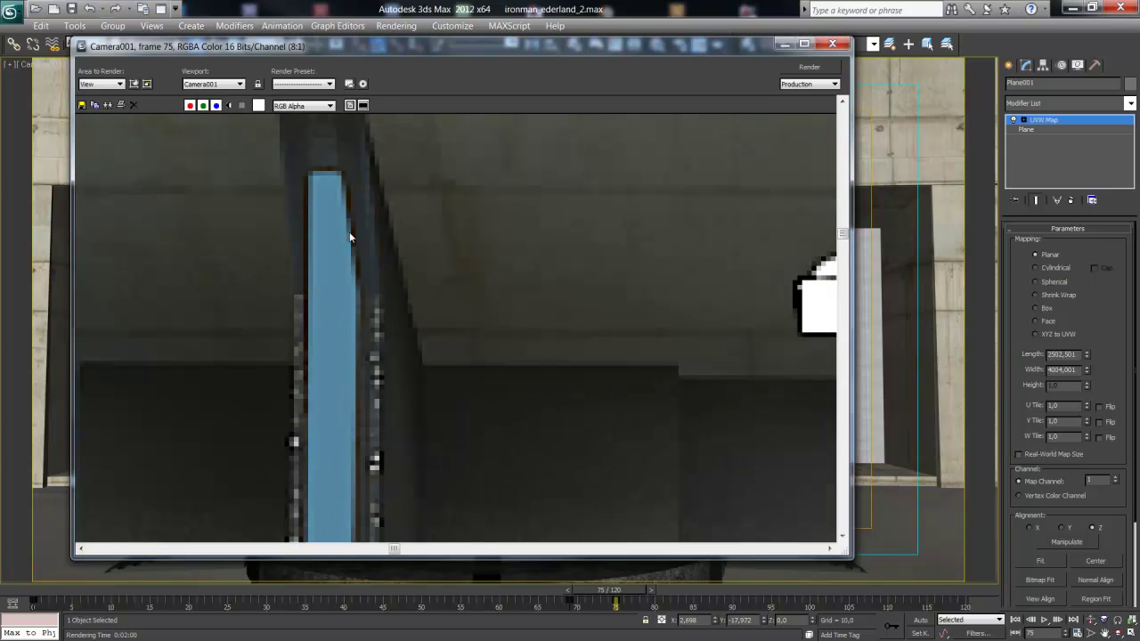
pyautogui.scroll(-1, 374, 249)
pyautogui.scroll(1, 338, 247)
pyautogui.scroll(-3, 338, 248)
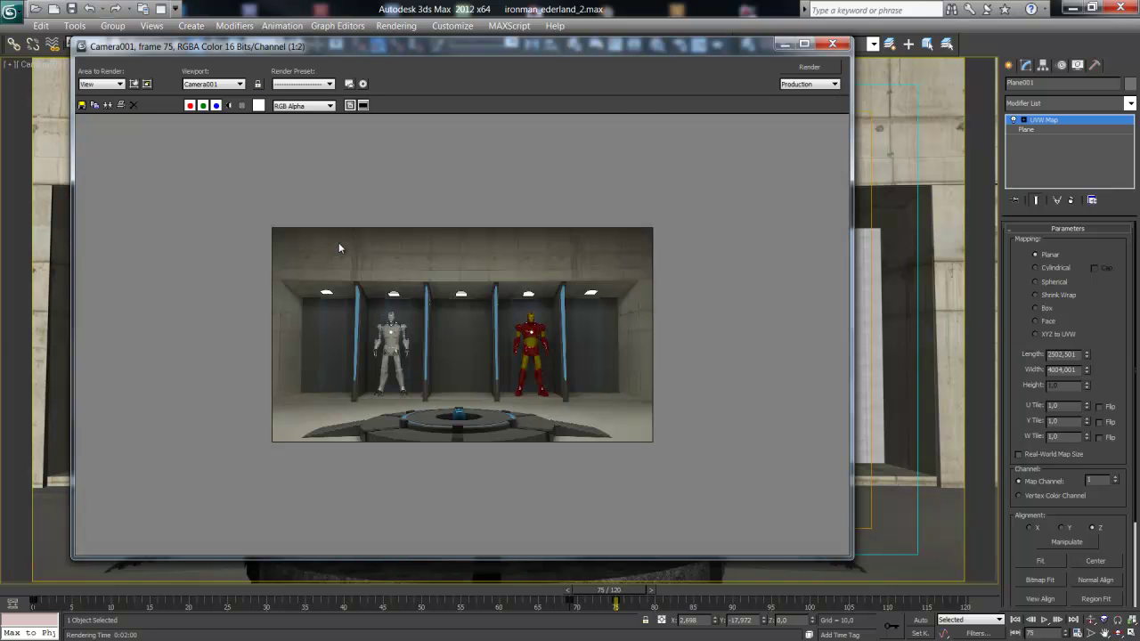
pyautogui.scroll(2, 410, 381)
pyautogui.scroll(-1, 410, 382)
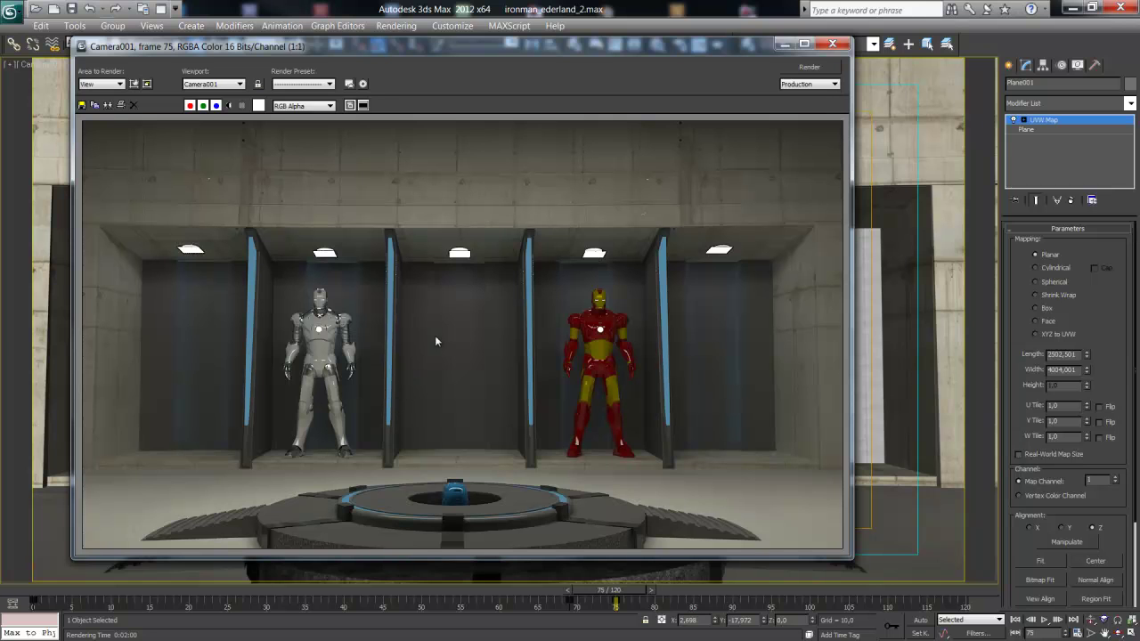
pyautogui.click(832, 44)
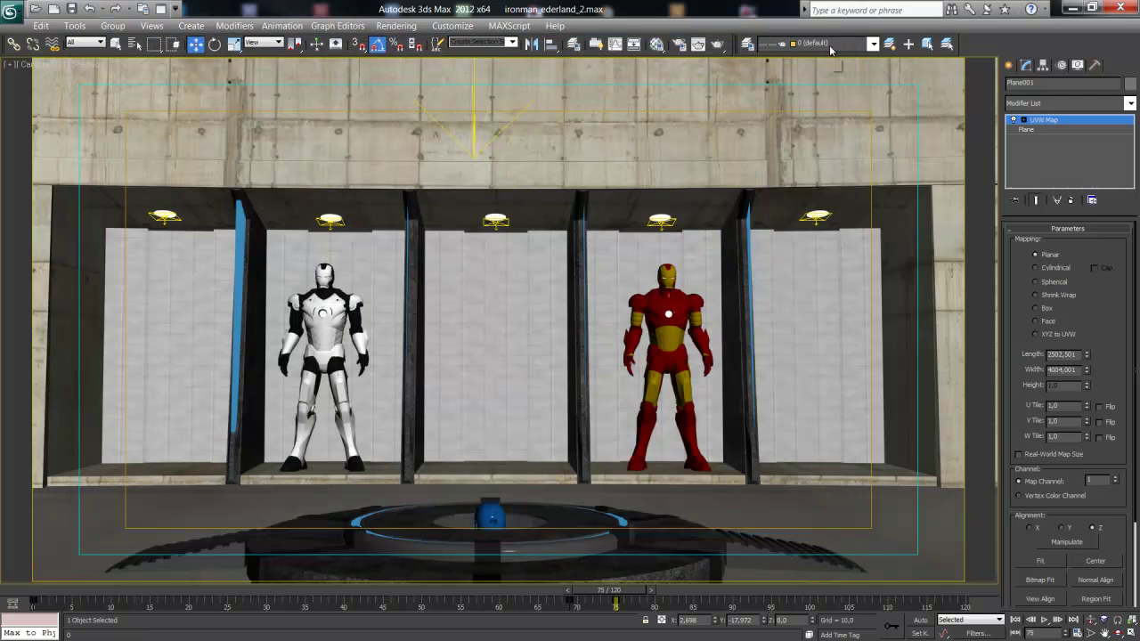
# - Set the V-Ray irradiance map preset to Medium (HSph. subdivs 60, Interp. samples 40)
pyautogui.click(678, 43)
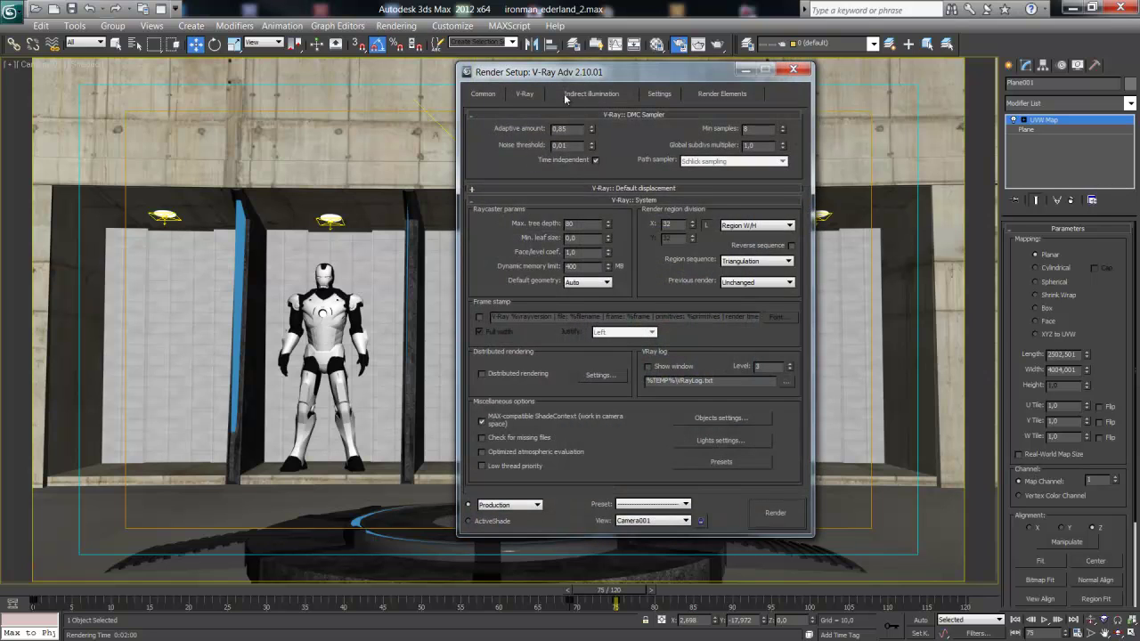
pyautogui.click(598, 96)
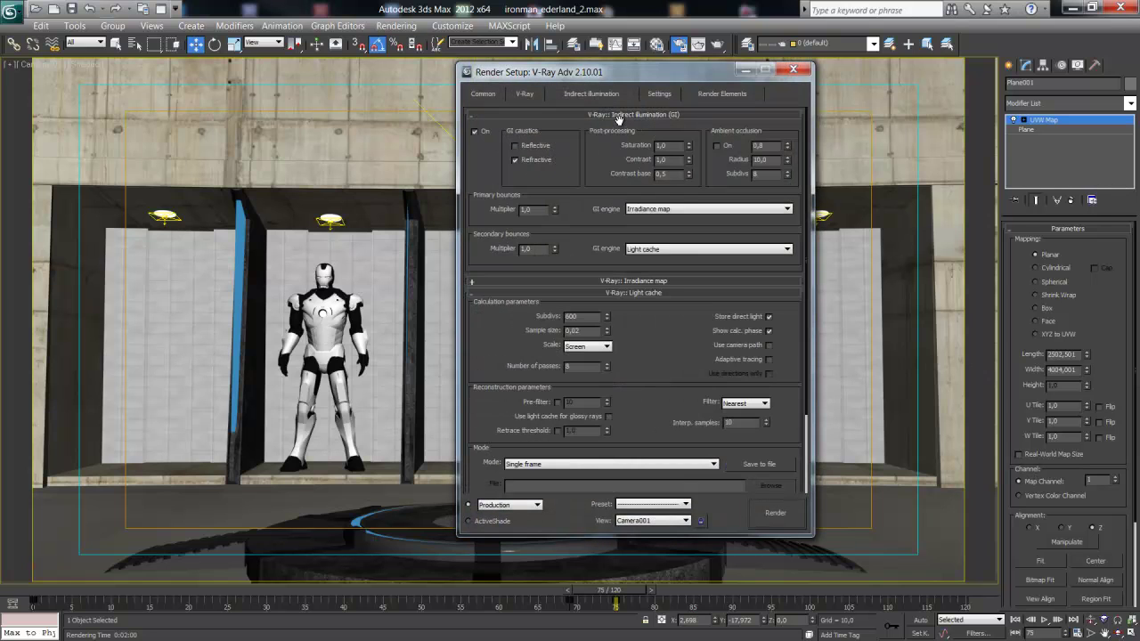
pyautogui.click(633, 292)
pyautogui.click(634, 280)
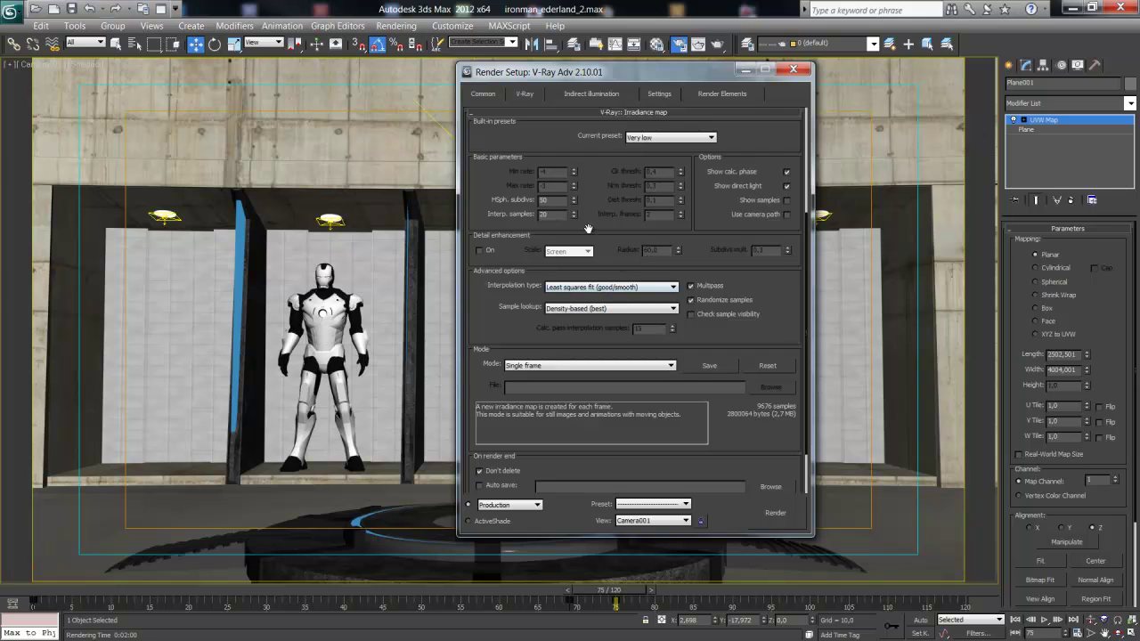
pyautogui.moveTo(556, 133); pyautogui.dragTo(578, 167)
pyautogui.click(666, 165)
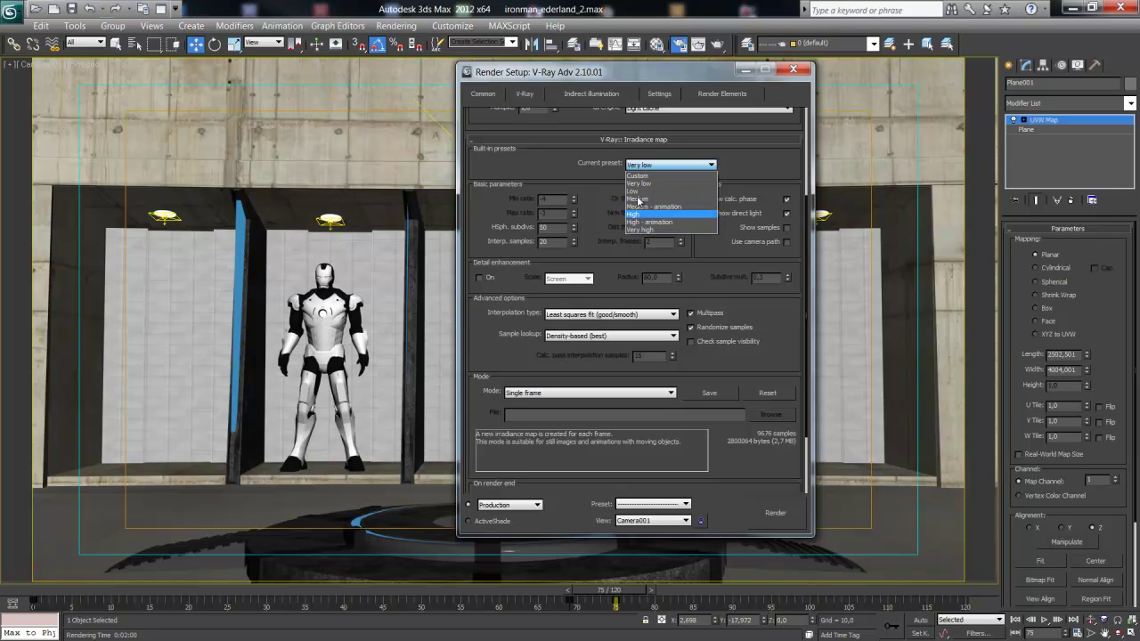
pyautogui.click(641, 199)
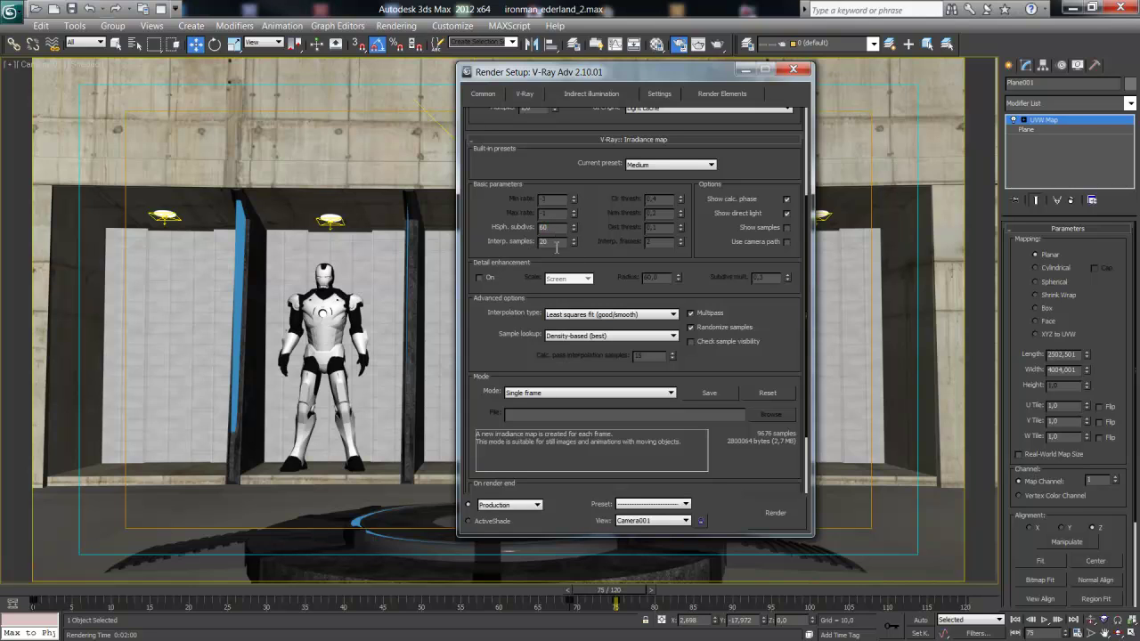
pyautogui.doubleClick(549, 248)
pyautogui.click(594, 140)
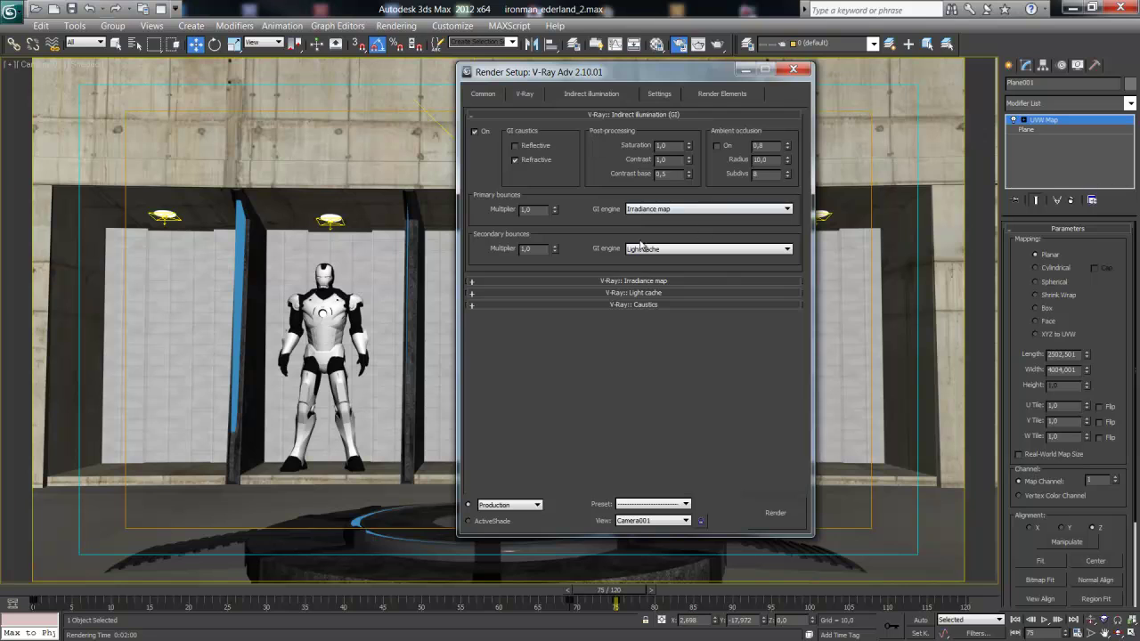
# - Set the V-Ray light cache Subdivs to 1200 and enable Pre-filter
pyautogui.click(636, 293)
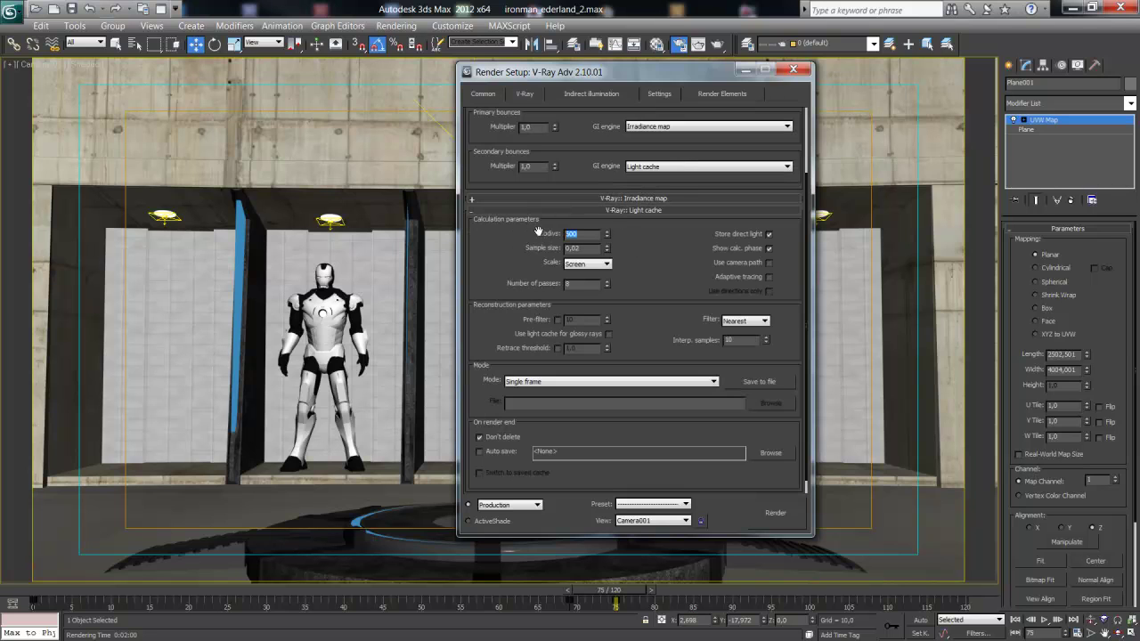
pyautogui.write('120')
pyautogui.press('Return')
pyautogui.click(557, 320)
pyautogui.click(580, 209)
pyautogui.click(524, 96)
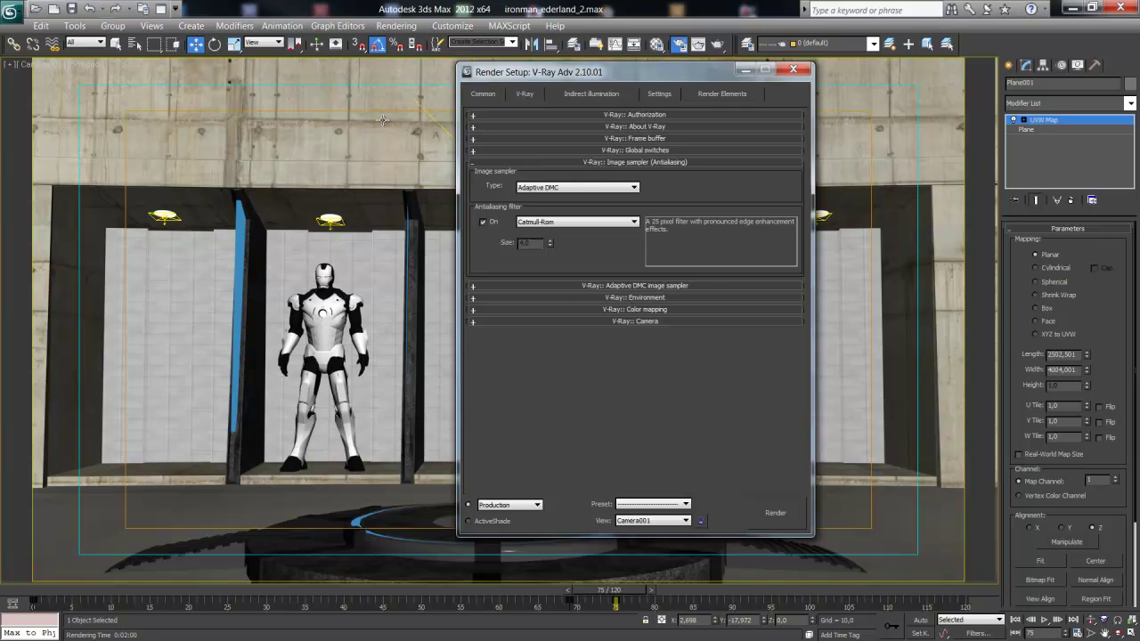
# - Drag the time slider to frame 120 so the blue-and-white suit is in camera view
pyautogui.click(637, 164)
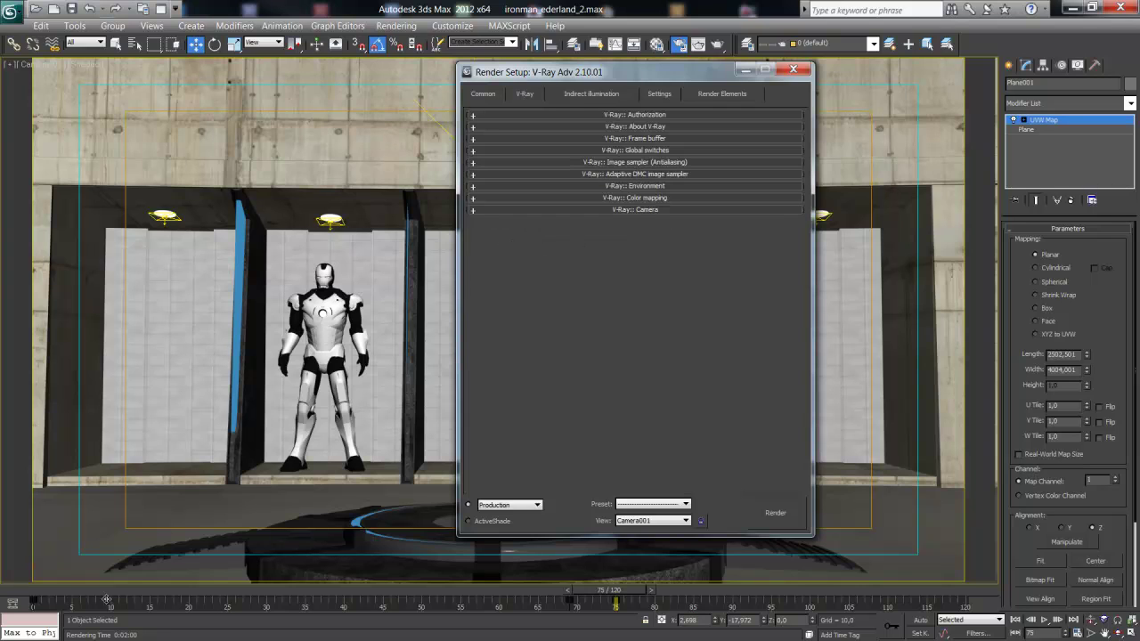
pyautogui.moveTo(612, 598); pyautogui.dragTo(970, 597)
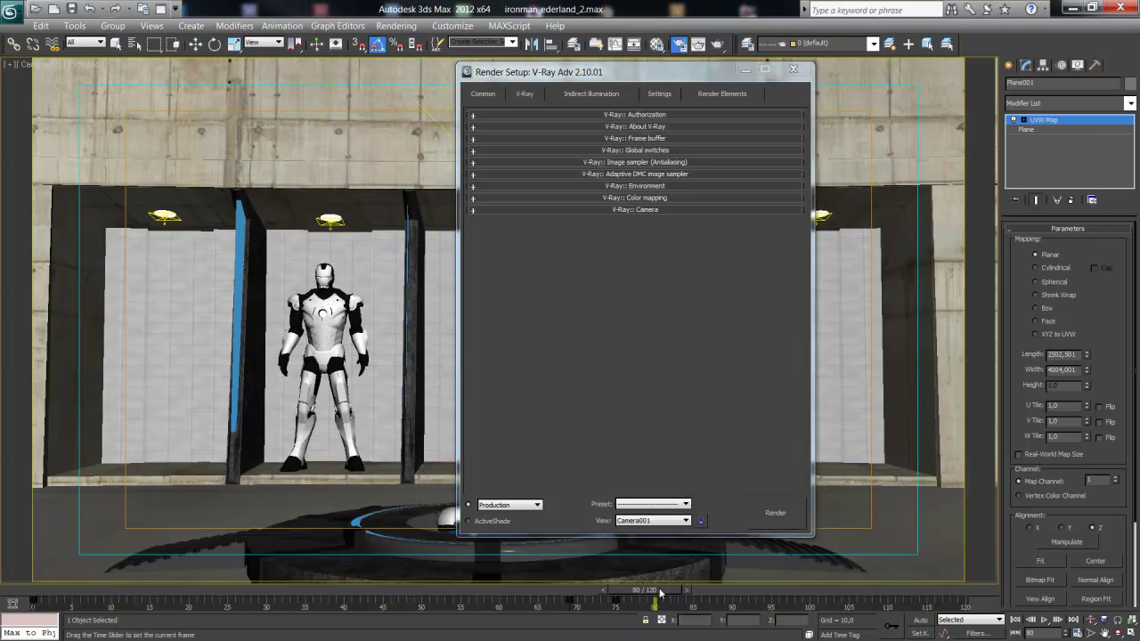
pyautogui.click(619, 162)
pyautogui.click(619, 162)
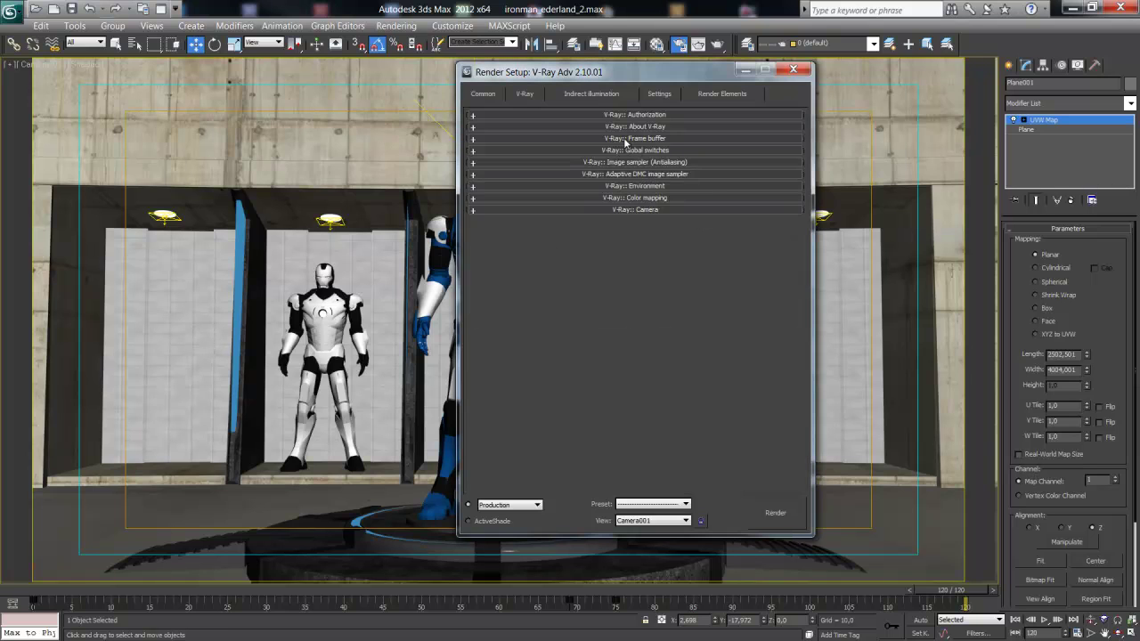
pyautogui.click(625, 151)
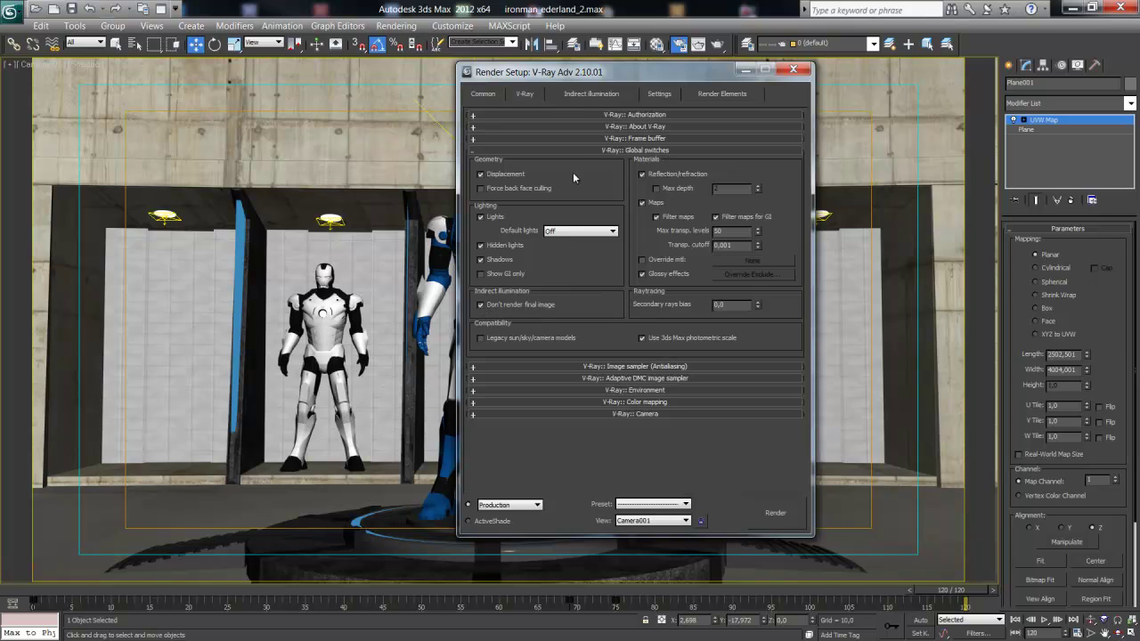
pyautogui.click(583, 149)
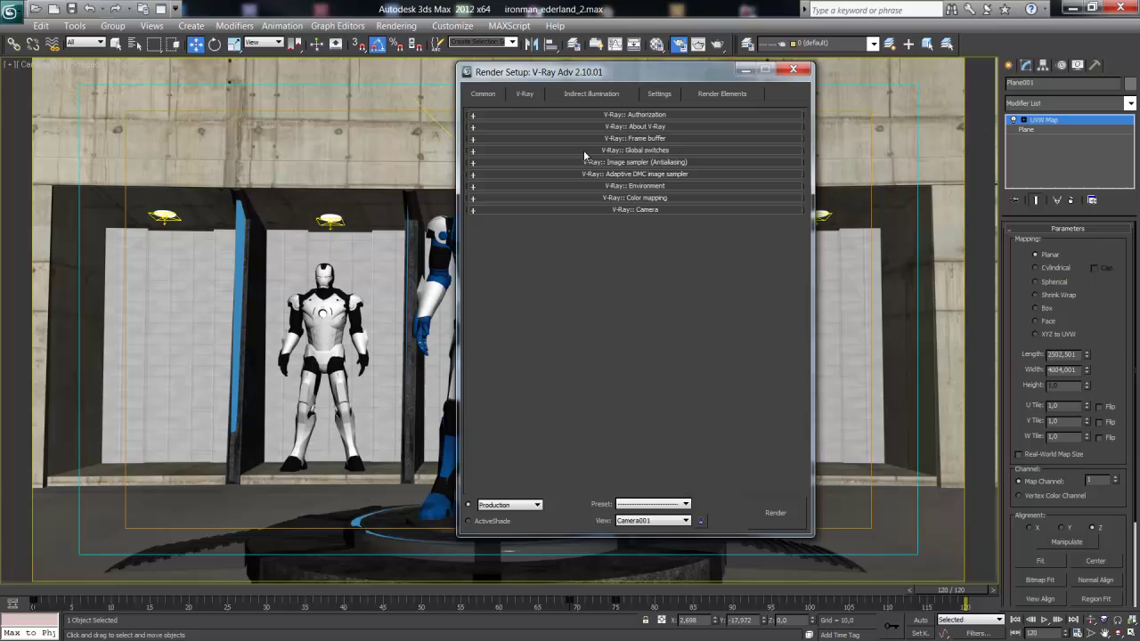
# - Set Time Output to Active Time Segment (0 To 120) and browse for a render output file
pyautogui.click(488, 96)
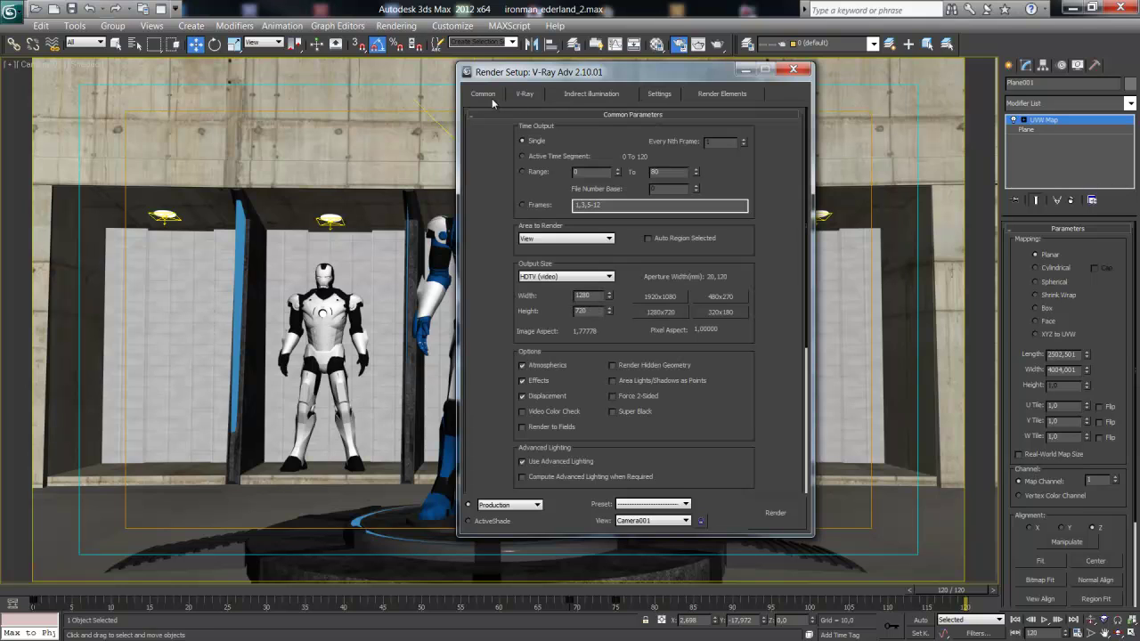
pyautogui.click(523, 156)
pyautogui.moveTo(777, 429); pyautogui.dragTo(777, 306)
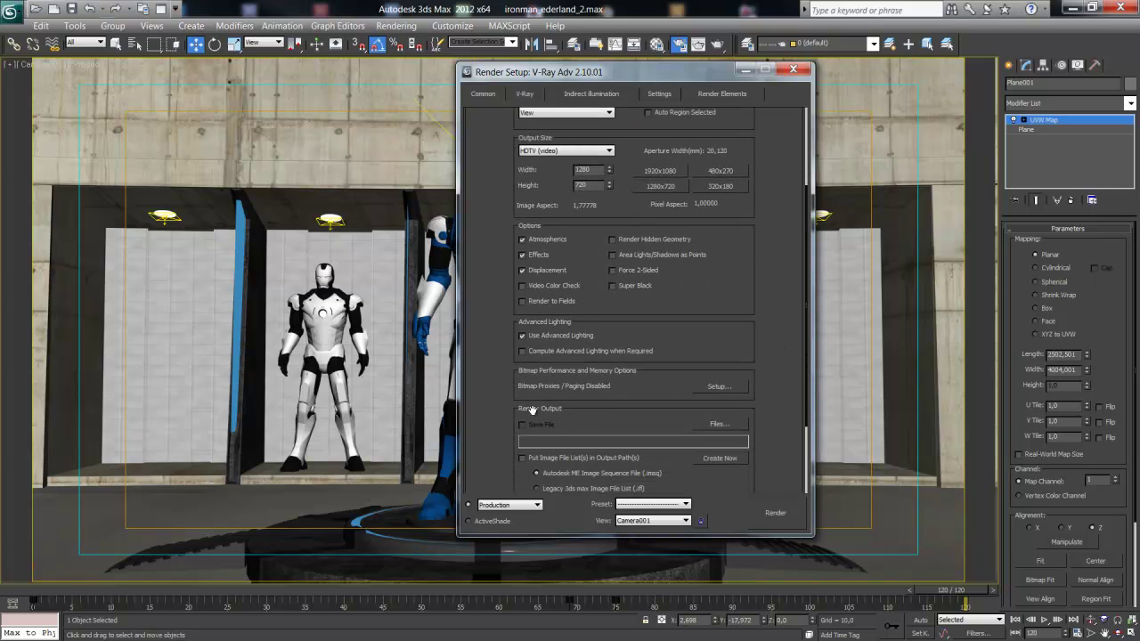
pyautogui.moveTo(483, 427); pyautogui.dragTo(499, 365)
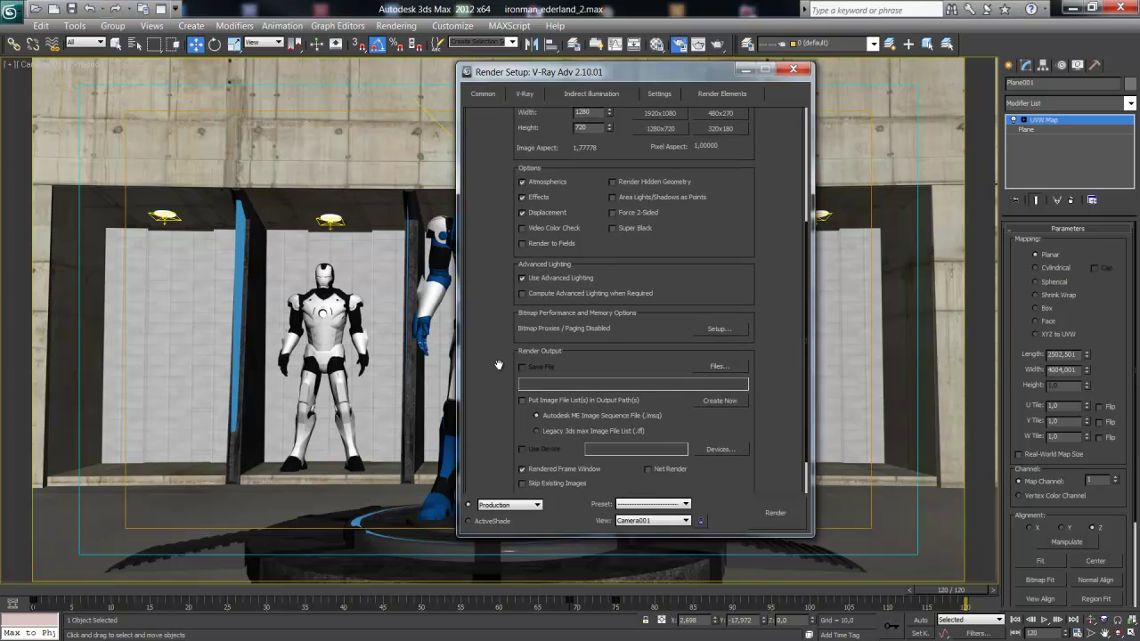
pyautogui.click(737, 367)
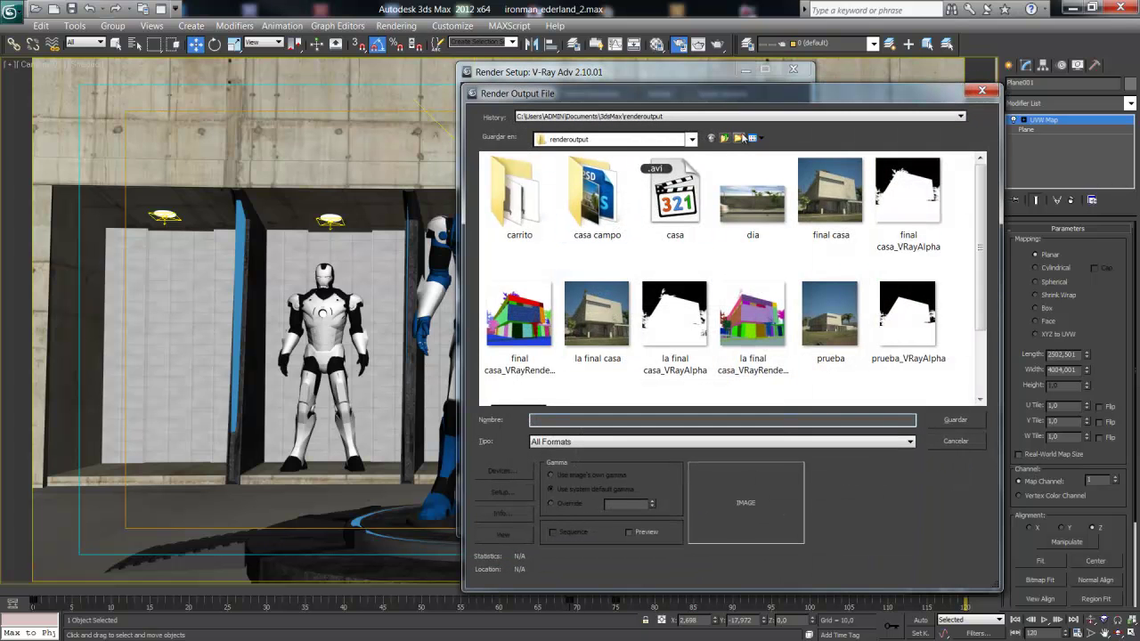
# - Save render output as ironland.jpg at JPEG quality 96 in a new secuencia folder
pyautogui.write('sec')
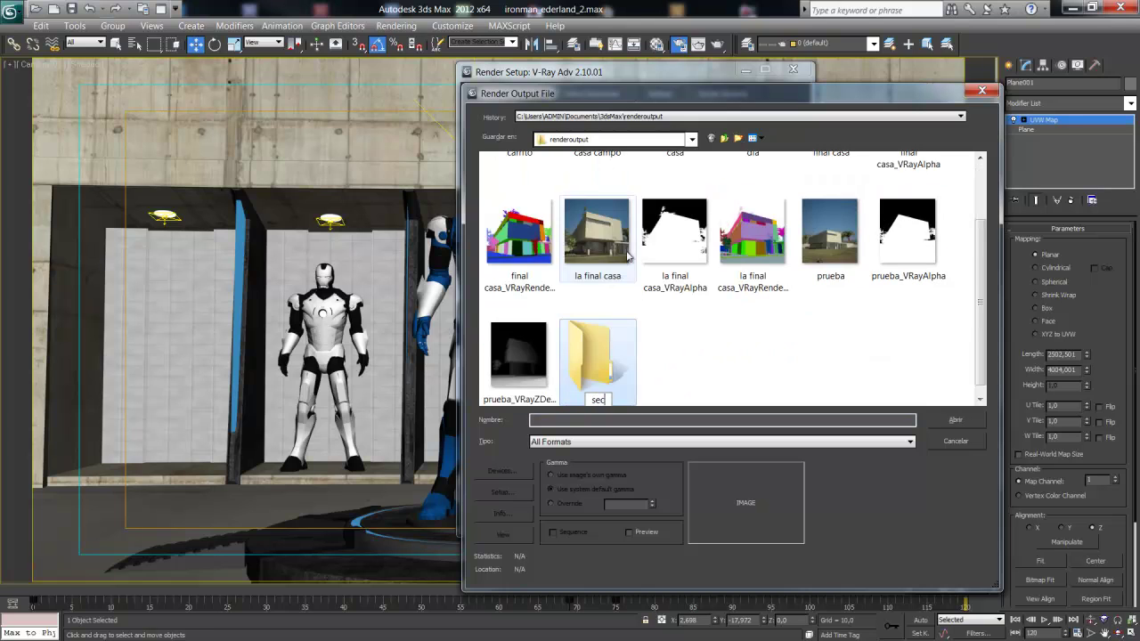
pyautogui.write('uencia')
pyautogui.press('Return')
pyautogui.press('Return')
pyautogui.write('ironland')
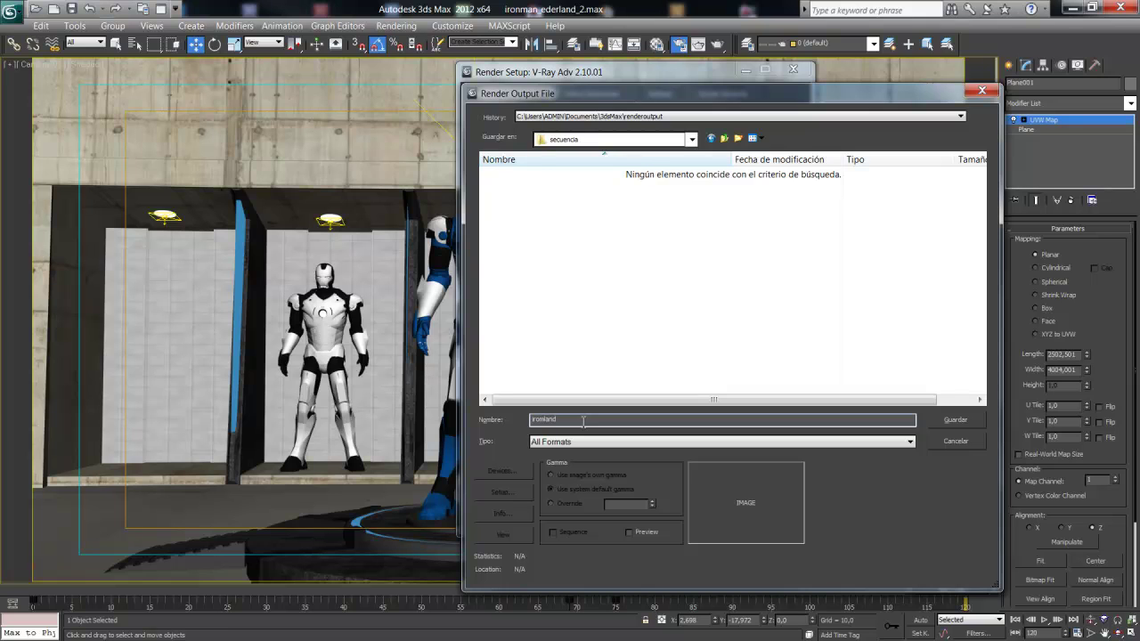
pyautogui.click(576, 448)
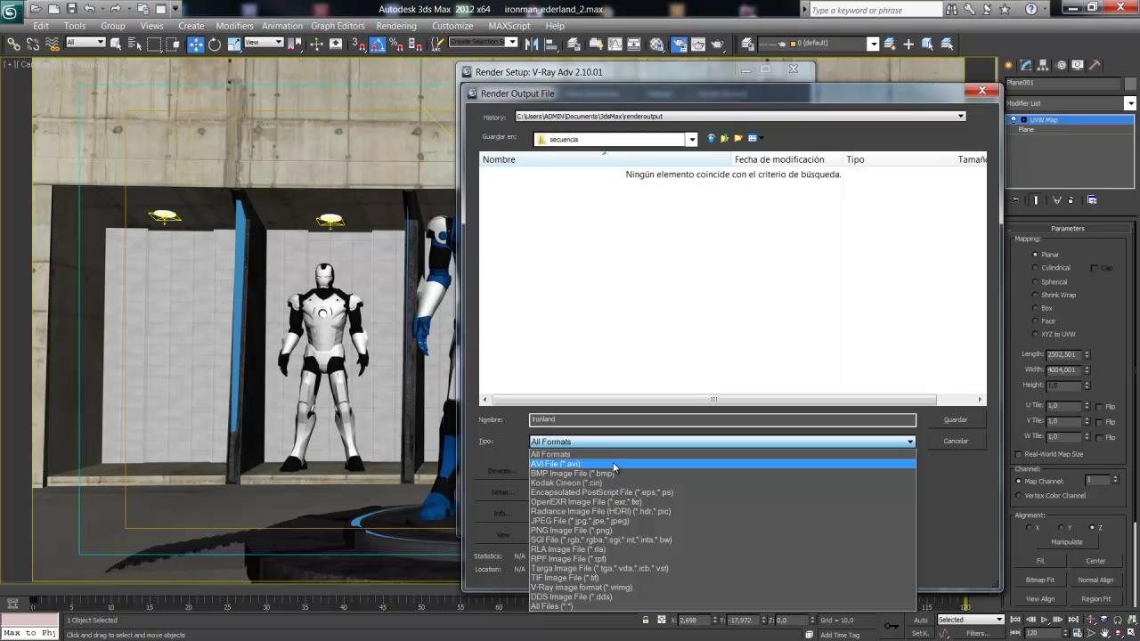
pyautogui.click(565, 520)
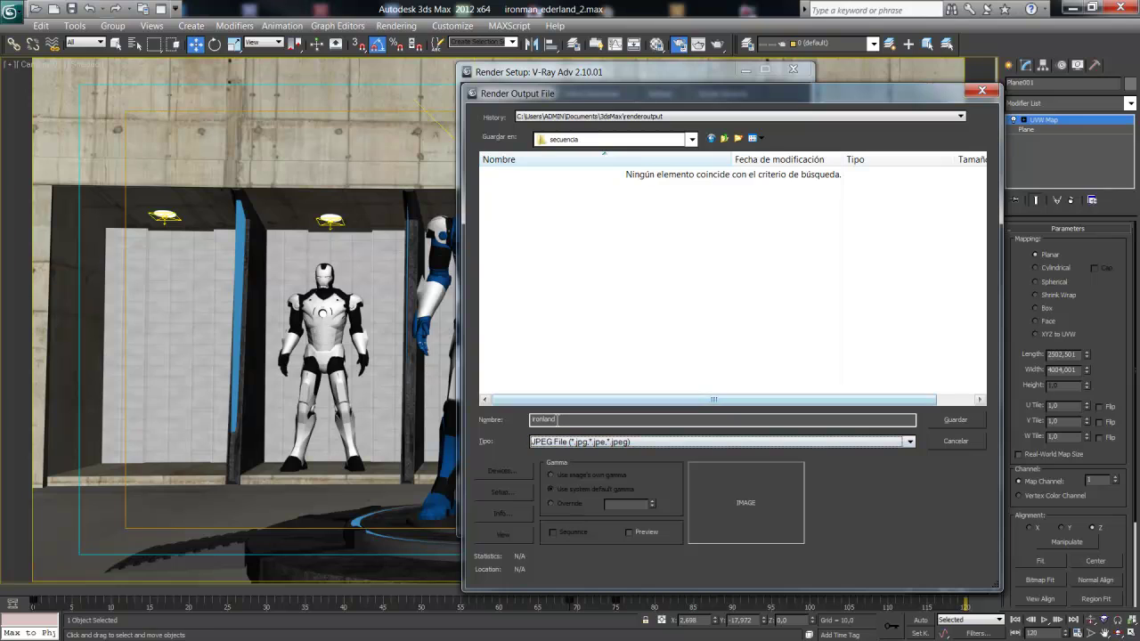
pyautogui.click(954, 419)
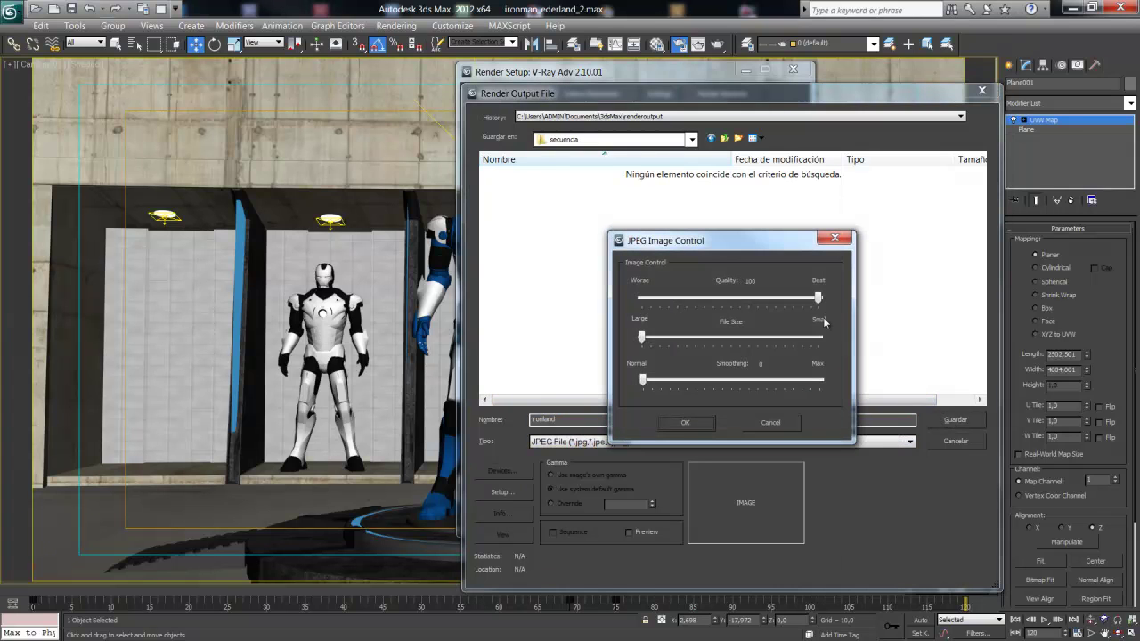
pyautogui.moveTo(817, 297); pyautogui.dragTo(812, 297)
pyautogui.click(685, 422)
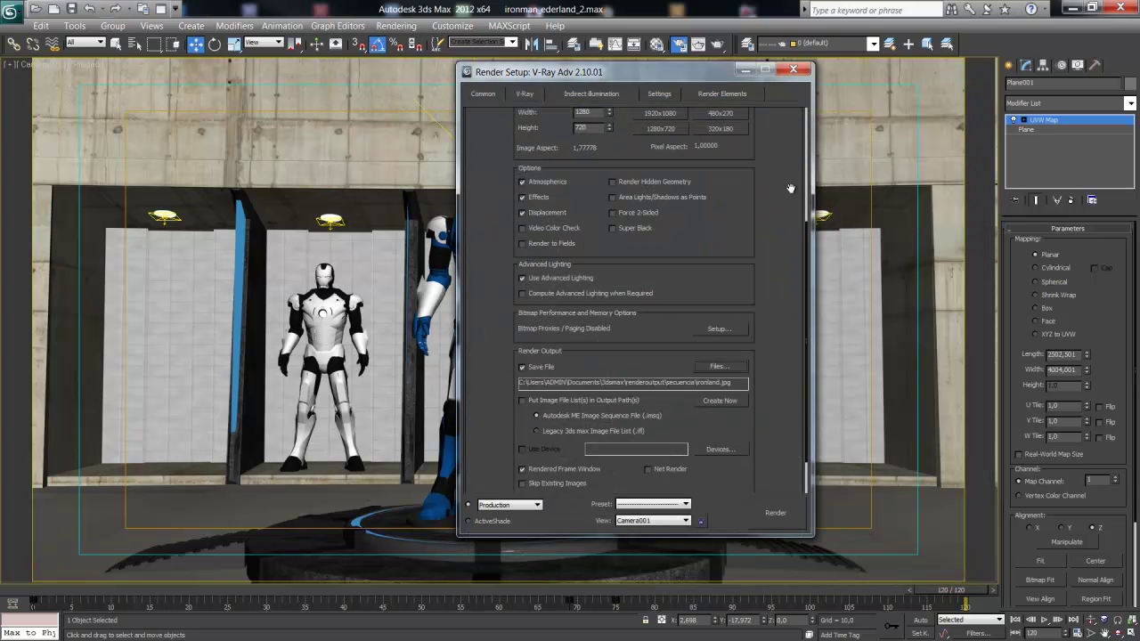
pyautogui.click(529, 367)
# - Set the V-Ray light cache mode to Fly-through and choose Save to file
pyautogui.scroll(5, 788, 222)
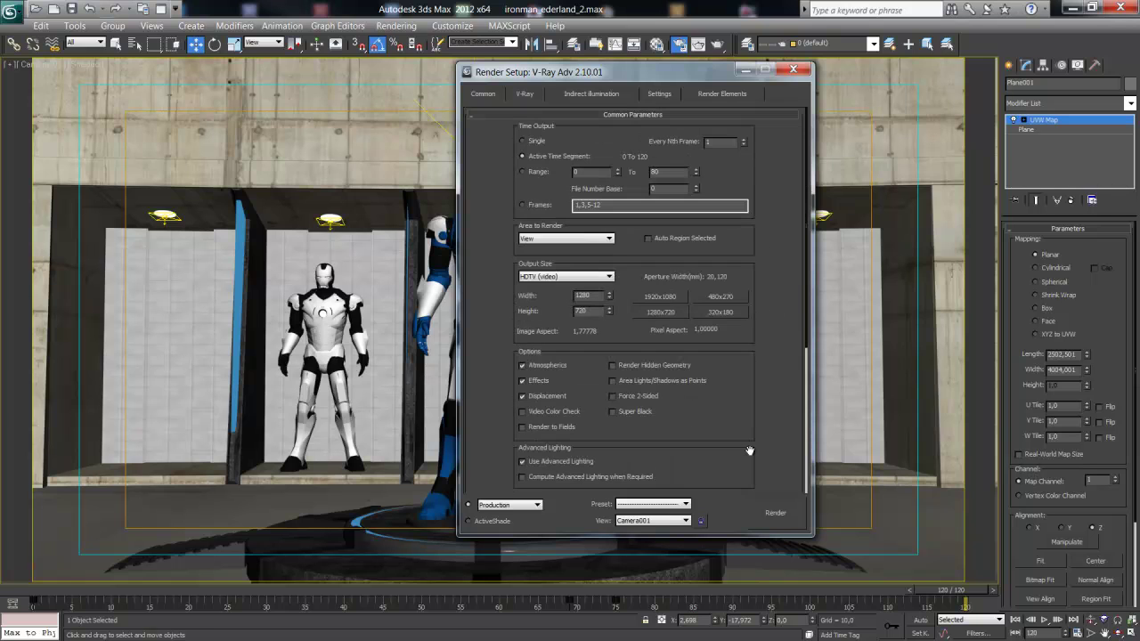
pyautogui.click(655, 93)
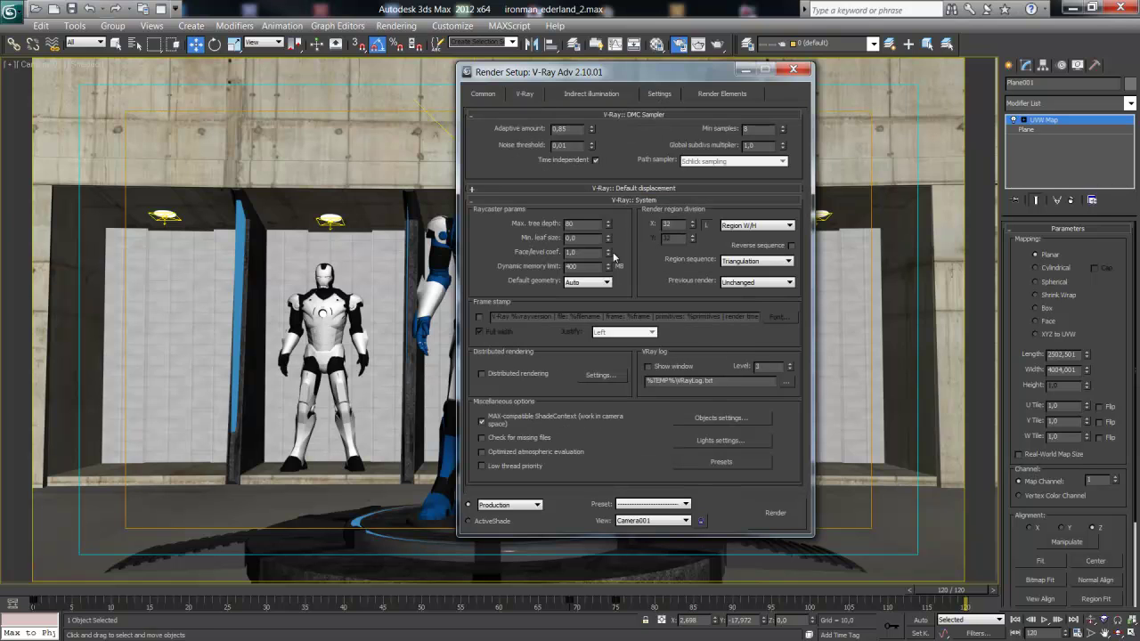
pyautogui.click(605, 94)
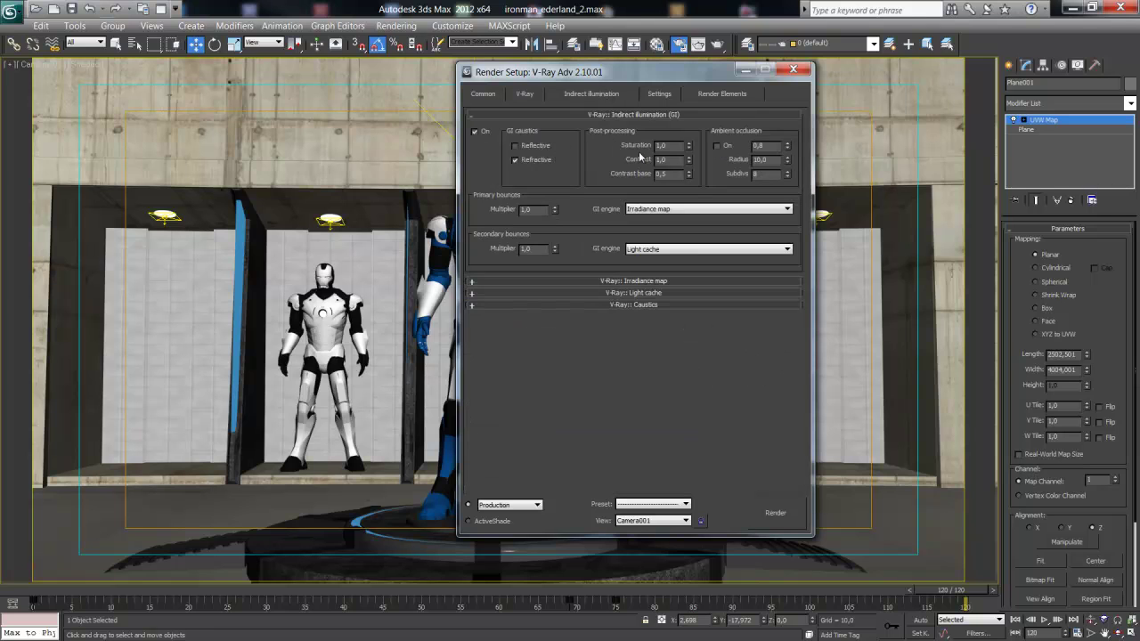
pyautogui.click(640, 116)
pyautogui.click(645, 138)
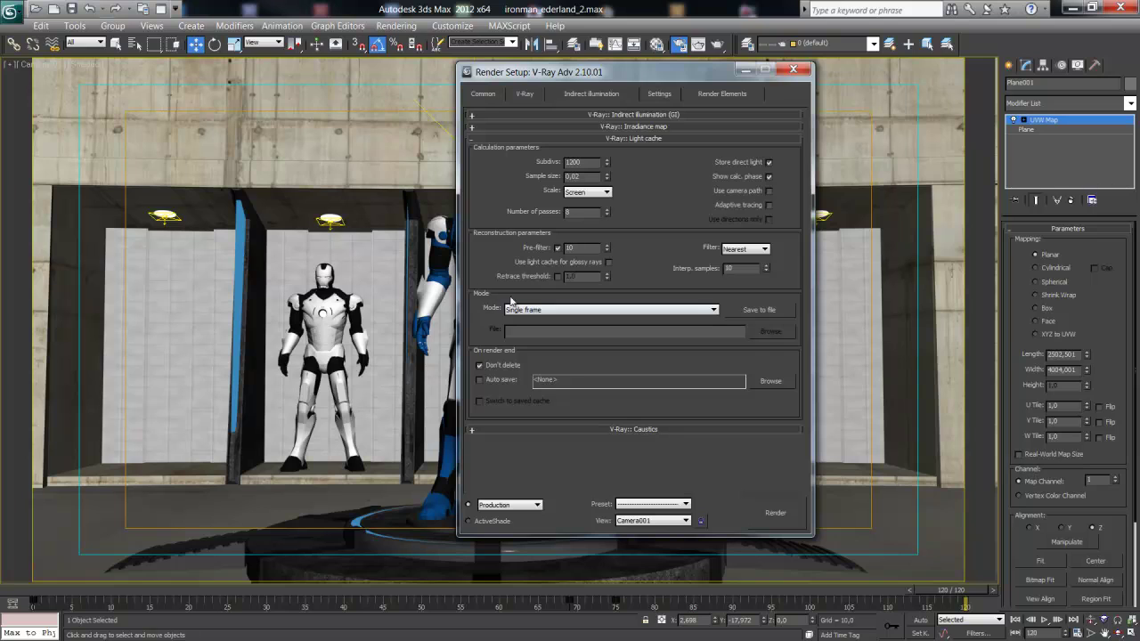
pyautogui.click(554, 311)
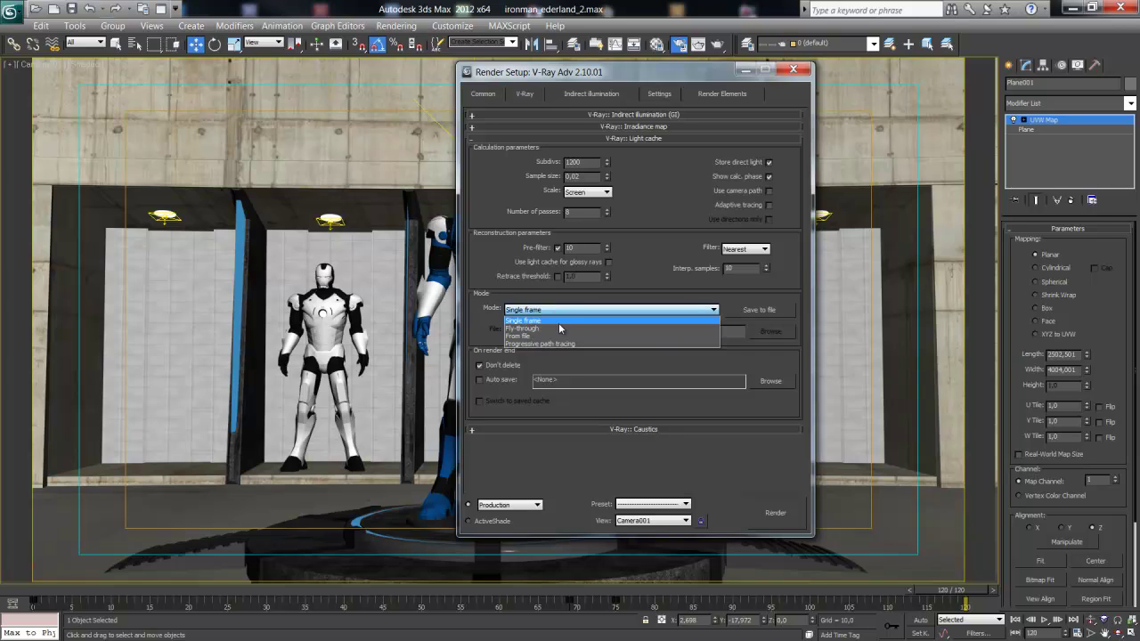
pyautogui.click(578, 328)
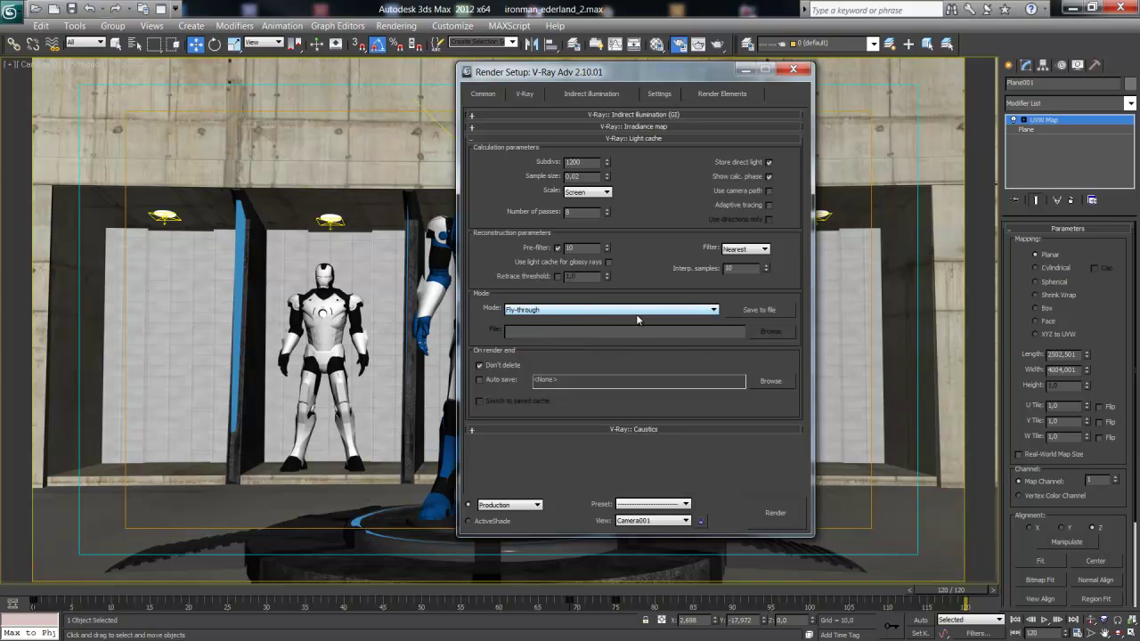
pyautogui.click(762, 310)
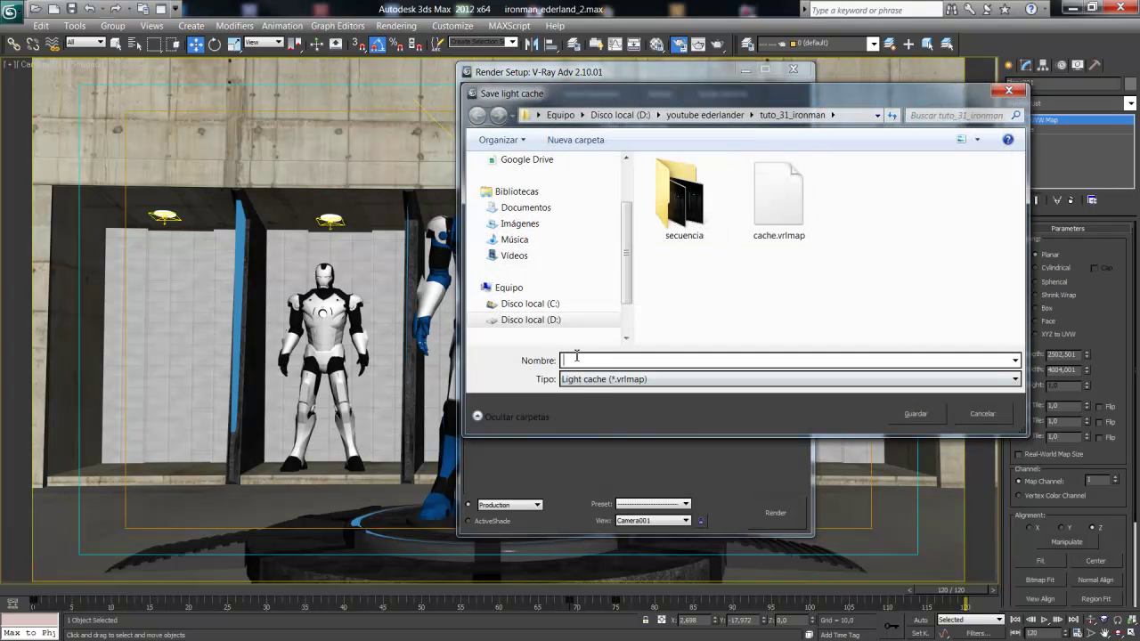
# - Save the light cache as ironlad_cache and enable auto-save to ironlad_cache.vrlmap, replacing it
pyautogui.write('iro')
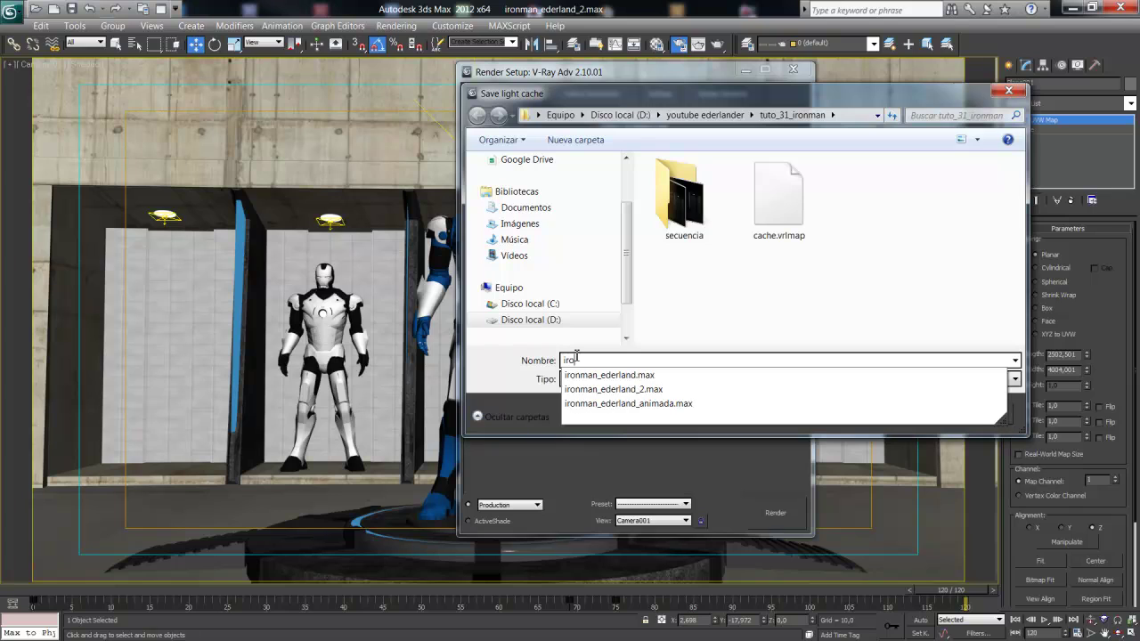
pyautogui.write('nlad_cache')
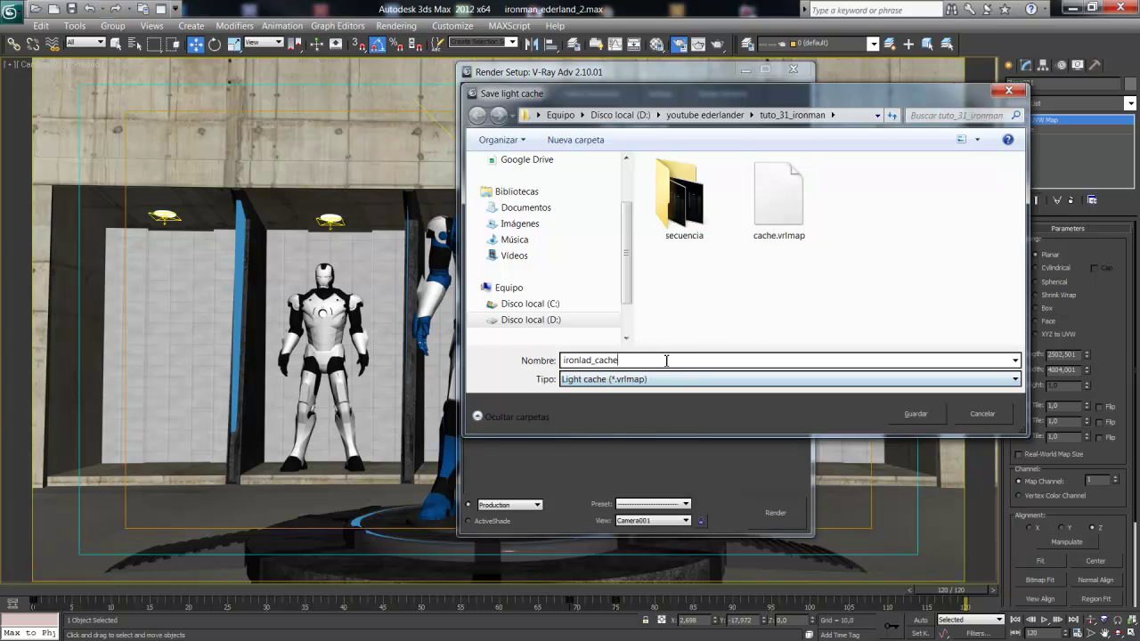
pyautogui.click(916, 415)
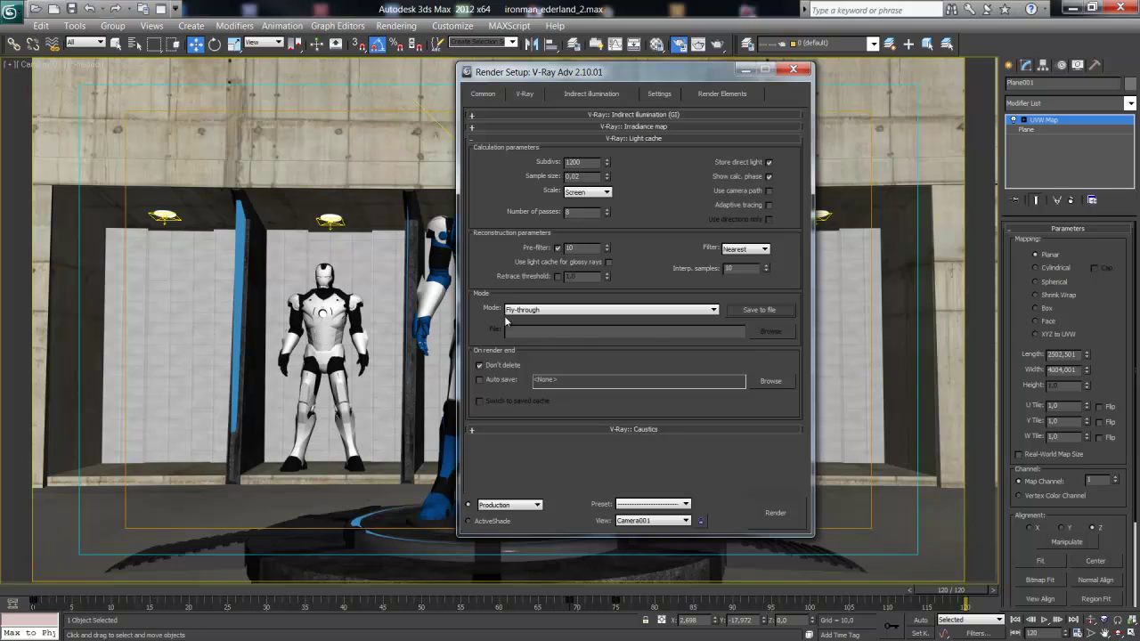
pyautogui.click(480, 380)
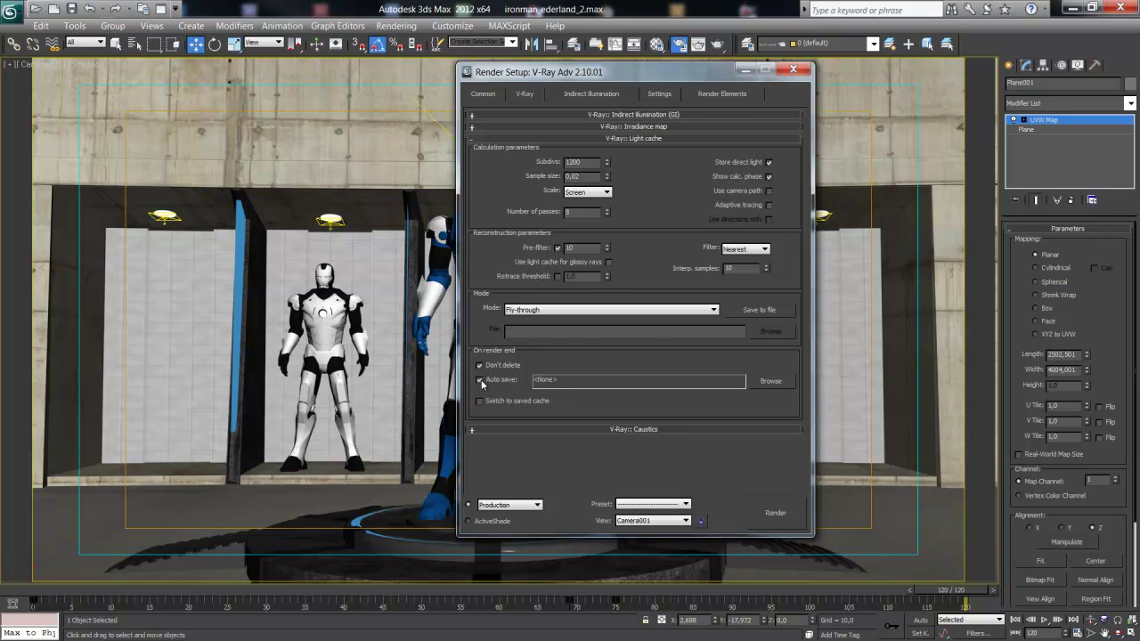
pyautogui.click(771, 383)
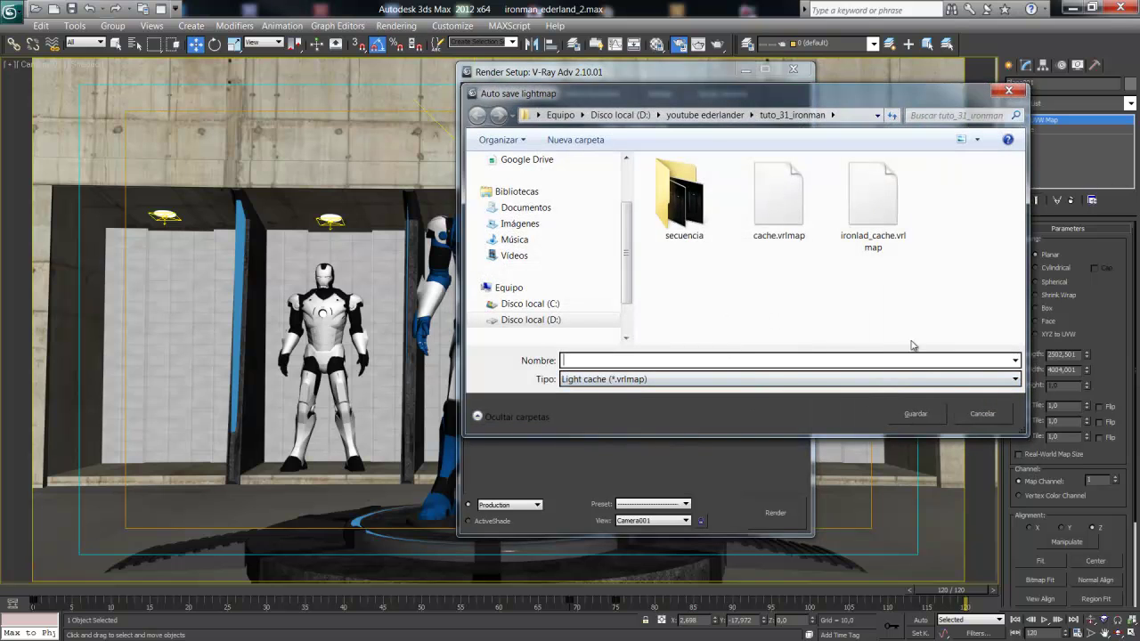
pyautogui.click(902, 220)
pyautogui.click(921, 415)
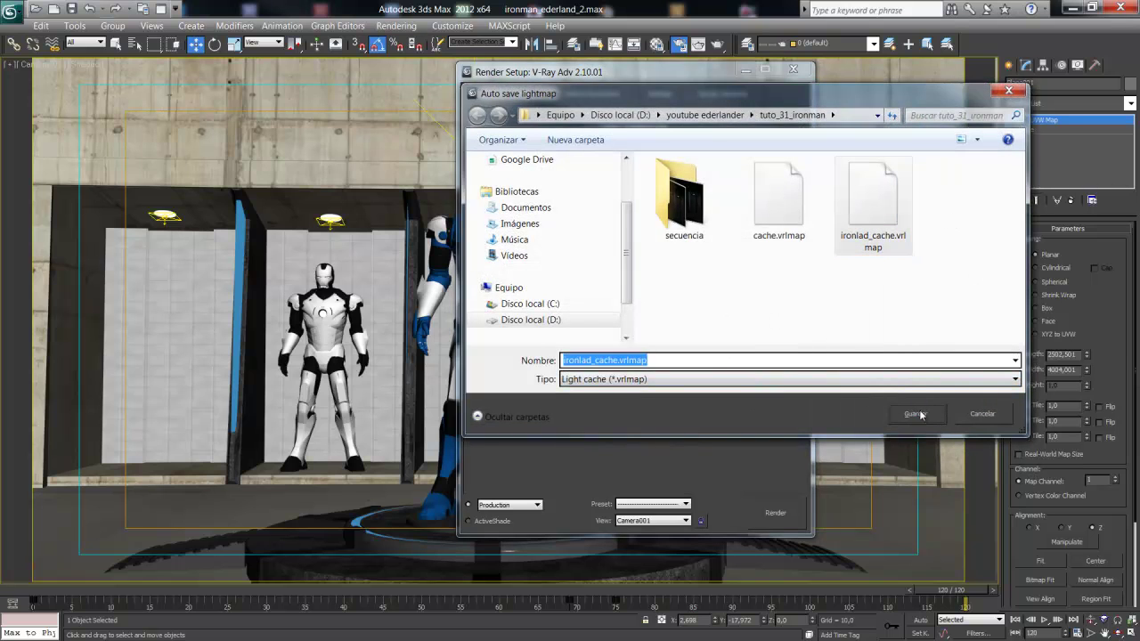
pyautogui.click(622, 331)
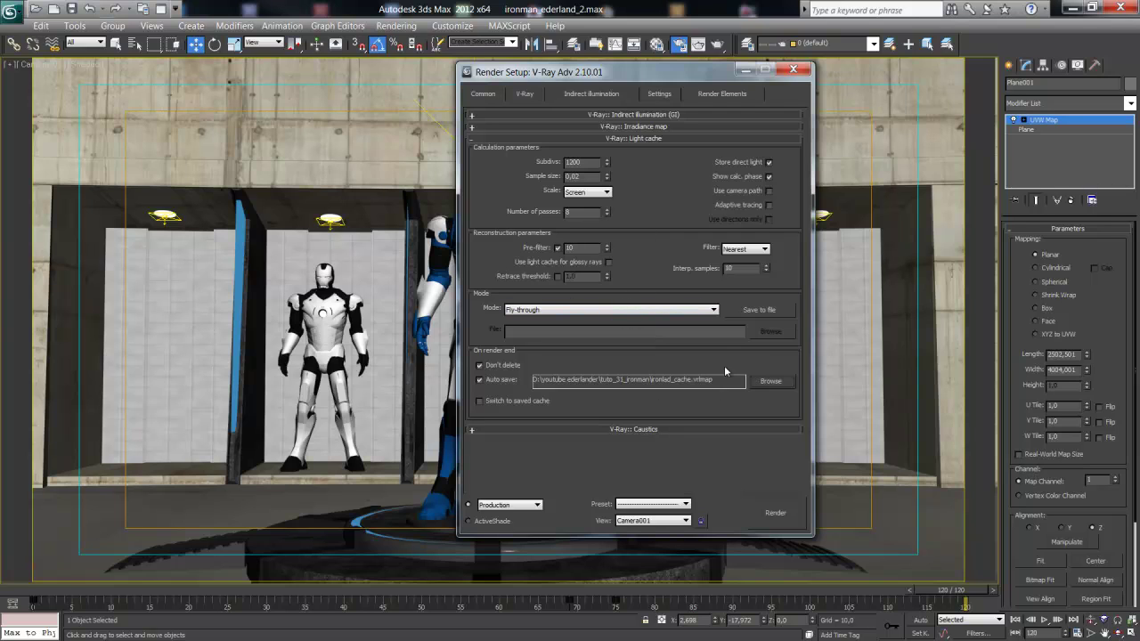
pyautogui.click(713, 310)
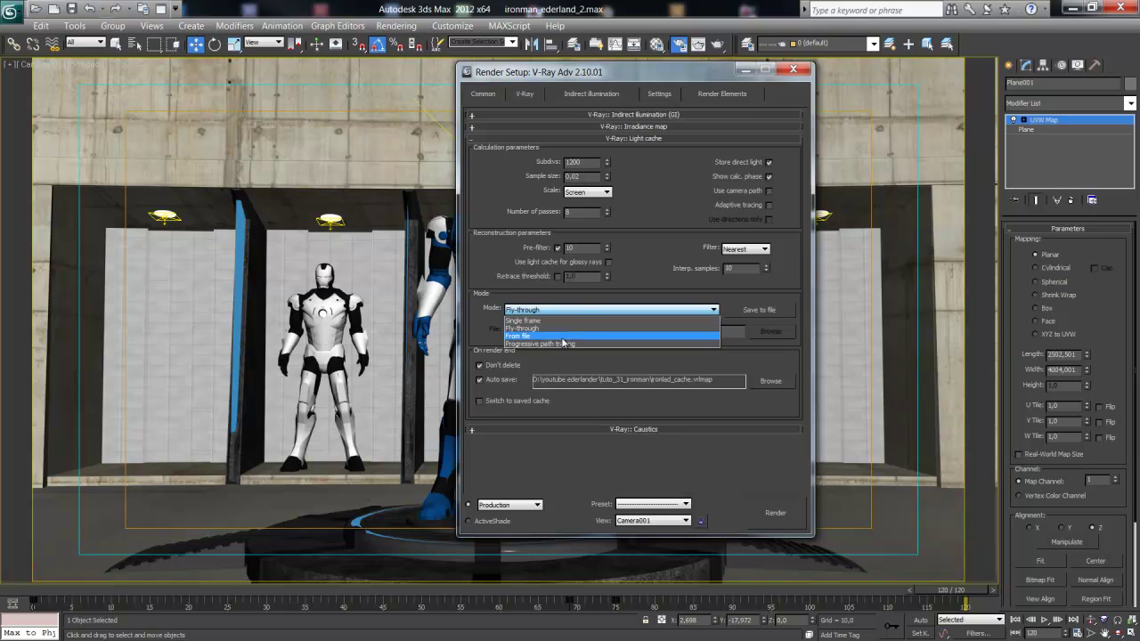
pyautogui.click(646, 279)
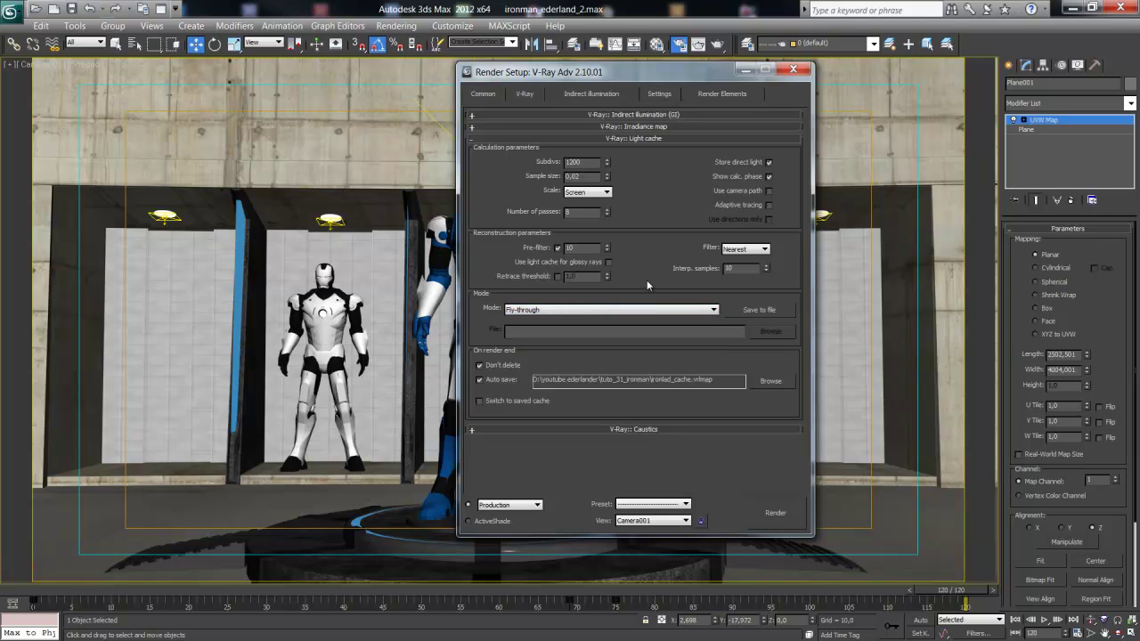
pyautogui.click(775, 513)
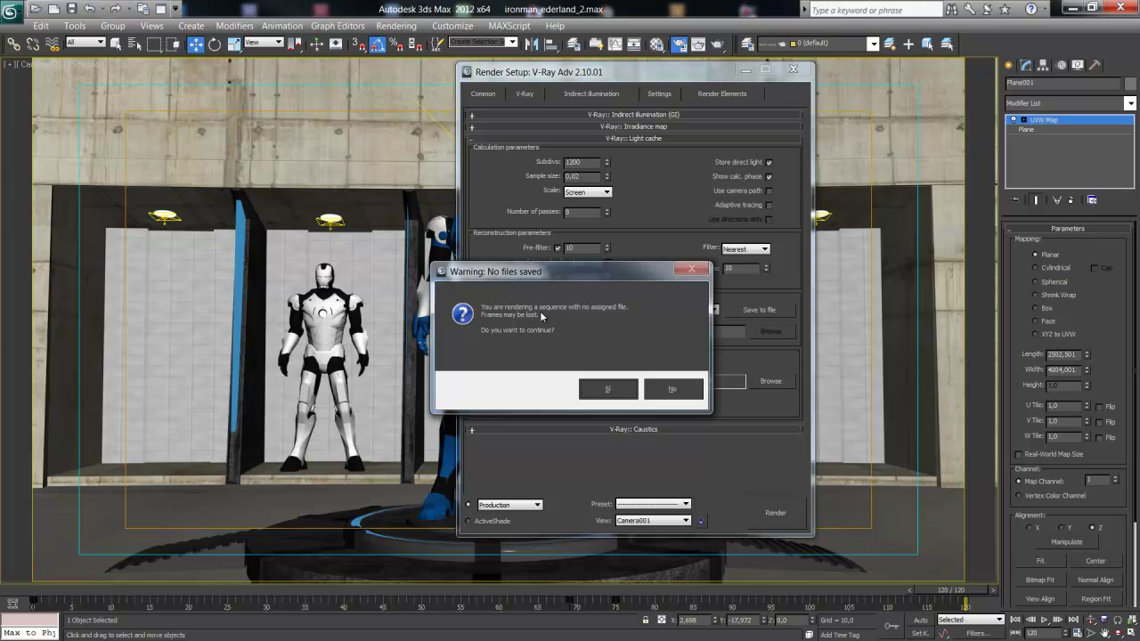
pyautogui.click(608, 389)
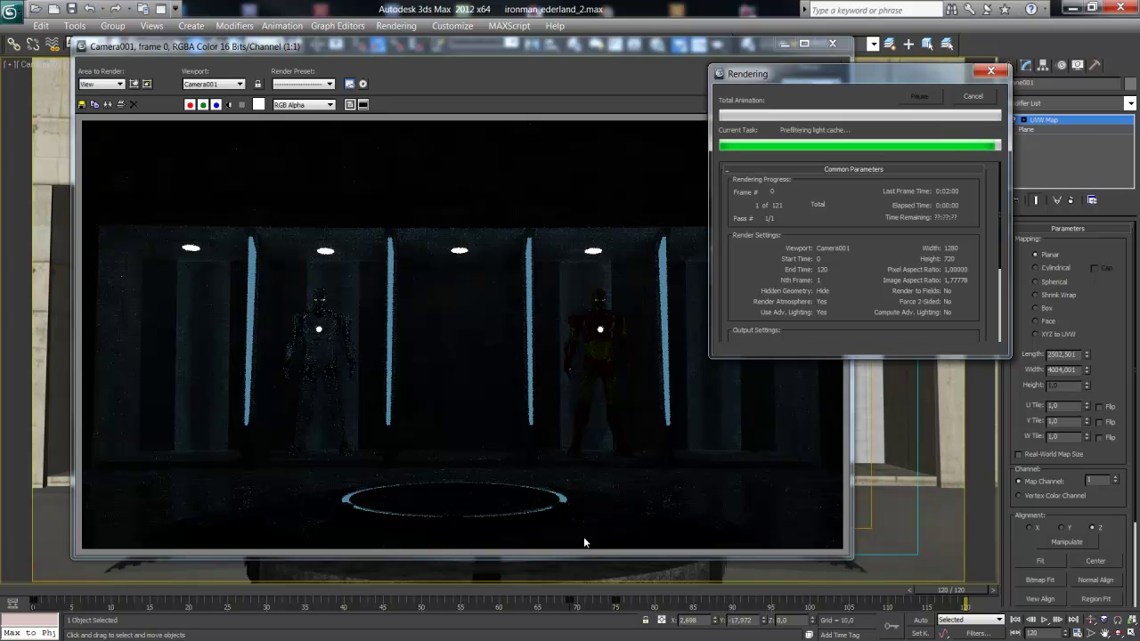
pyautogui.click(971, 96)
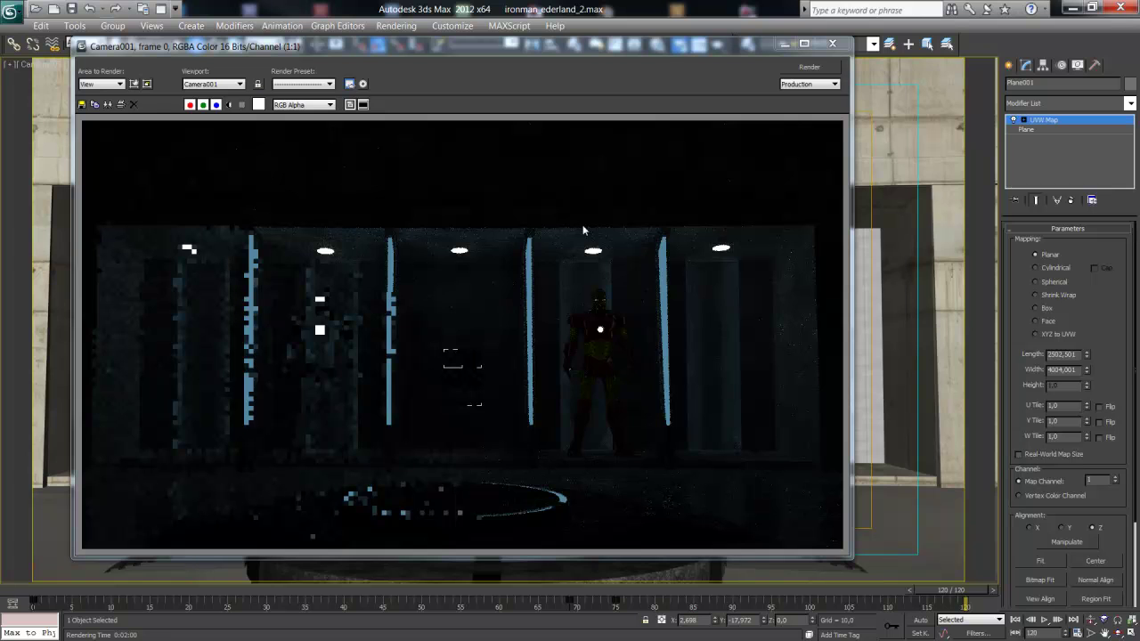
pyautogui.click(834, 46)
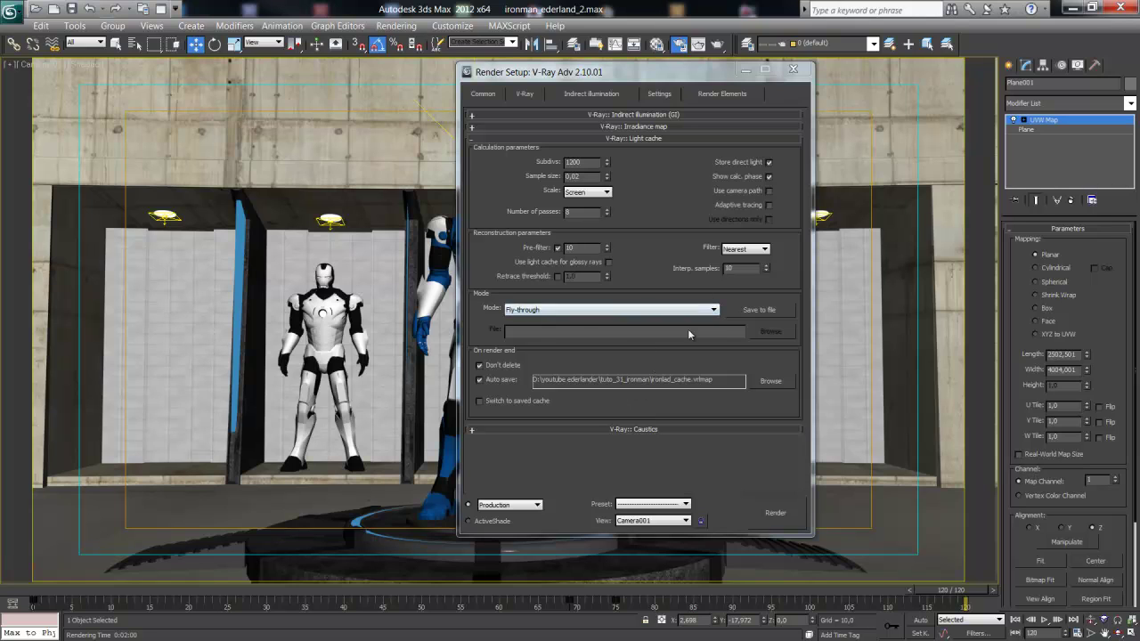
# - Set the light cache Mode to From file, loading ironlad_cache.vrlmap
pyautogui.click(582, 311)
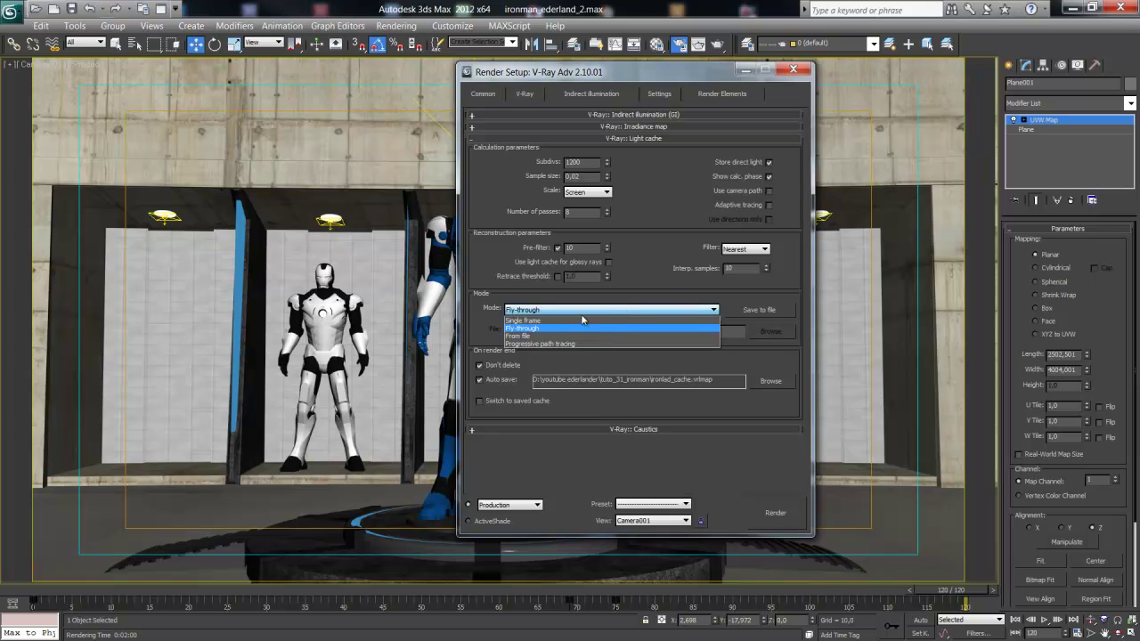
pyautogui.click(569, 335)
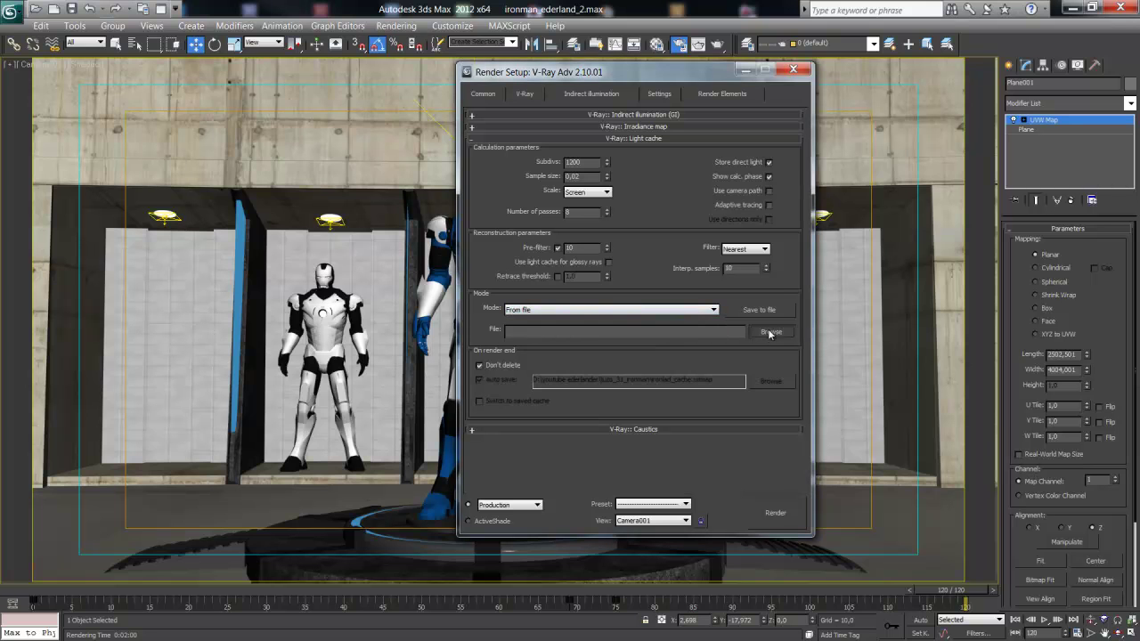
pyautogui.click(770, 333)
pyautogui.click(828, 200)
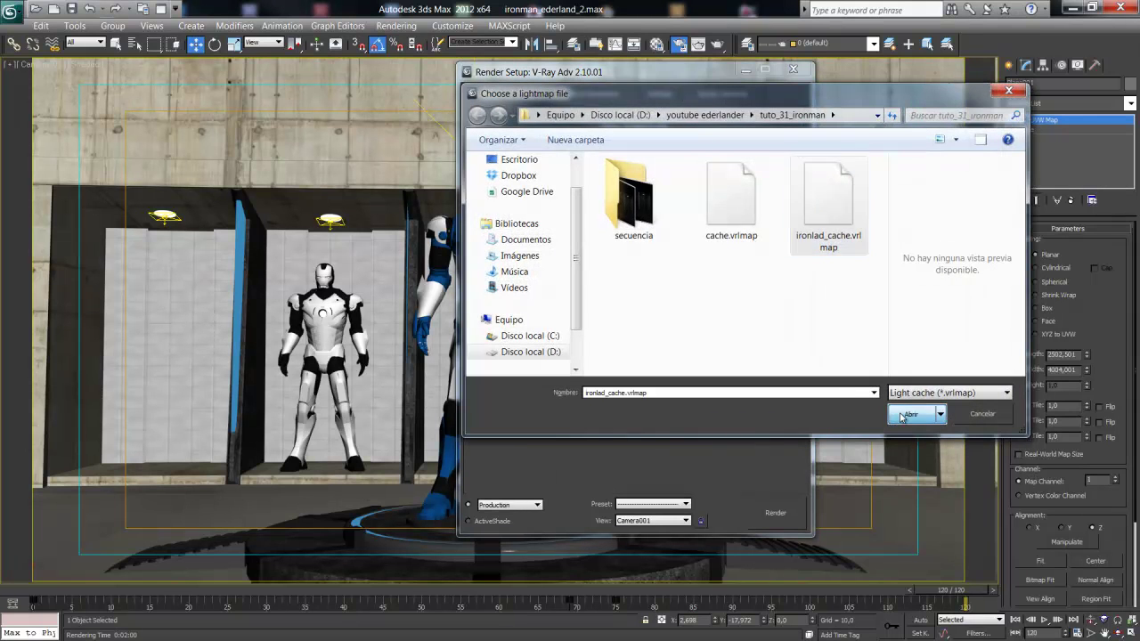
pyautogui.click(904, 415)
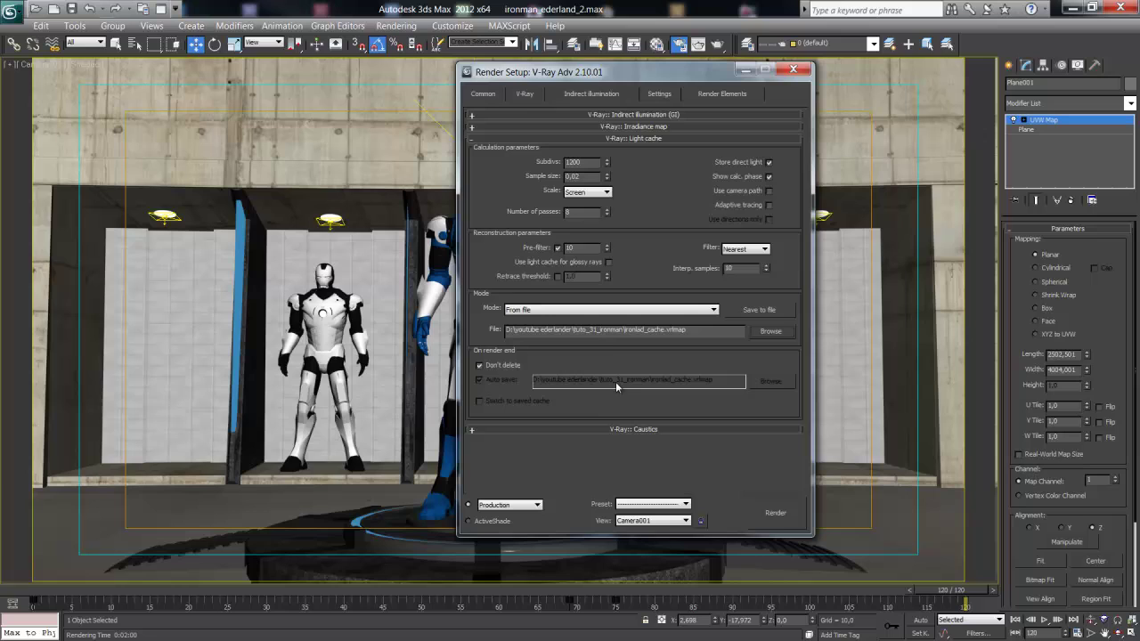
pyautogui.click(650, 139)
pyautogui.click(644, 127)
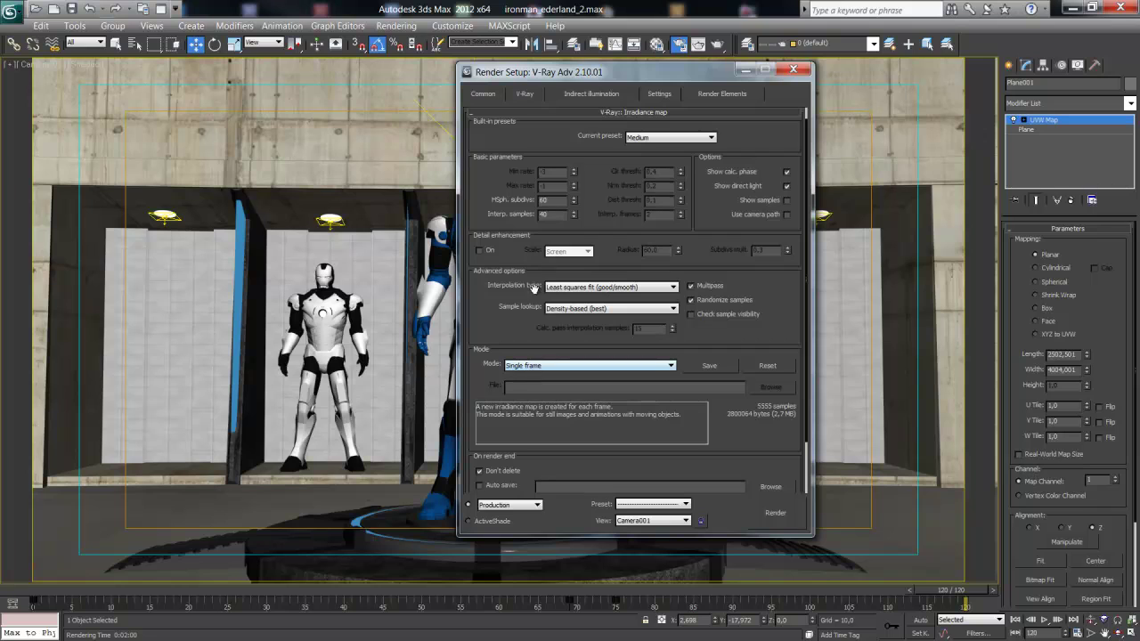
# - Set the irradiance map mode to Multiframe incremental
pyautogui.click(615, 367)
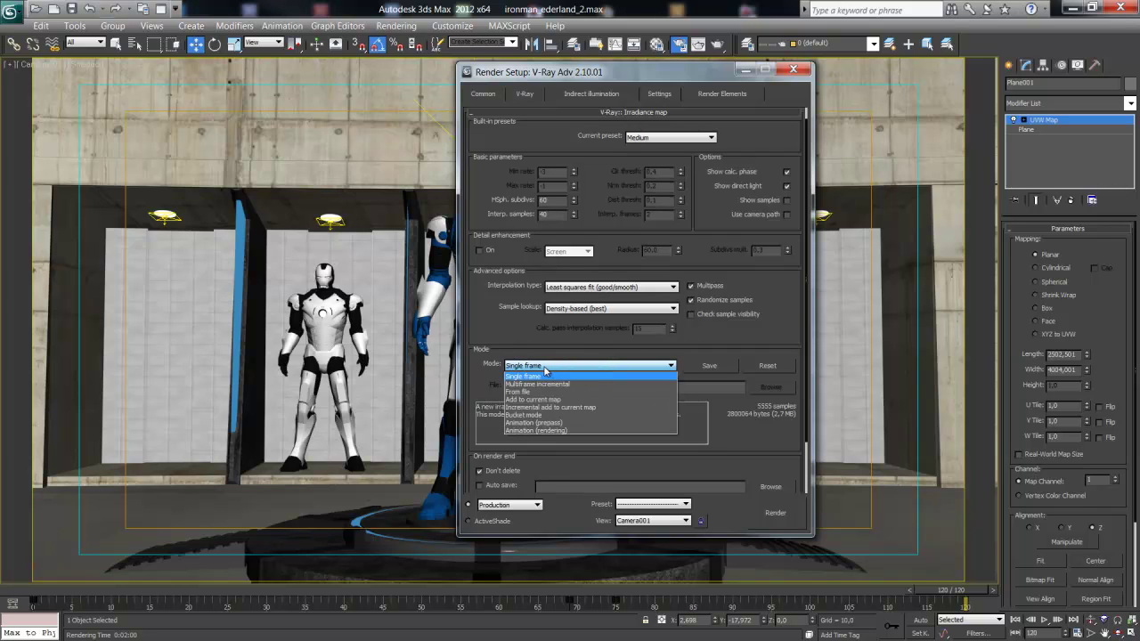
pyautogui.click(534, 383)
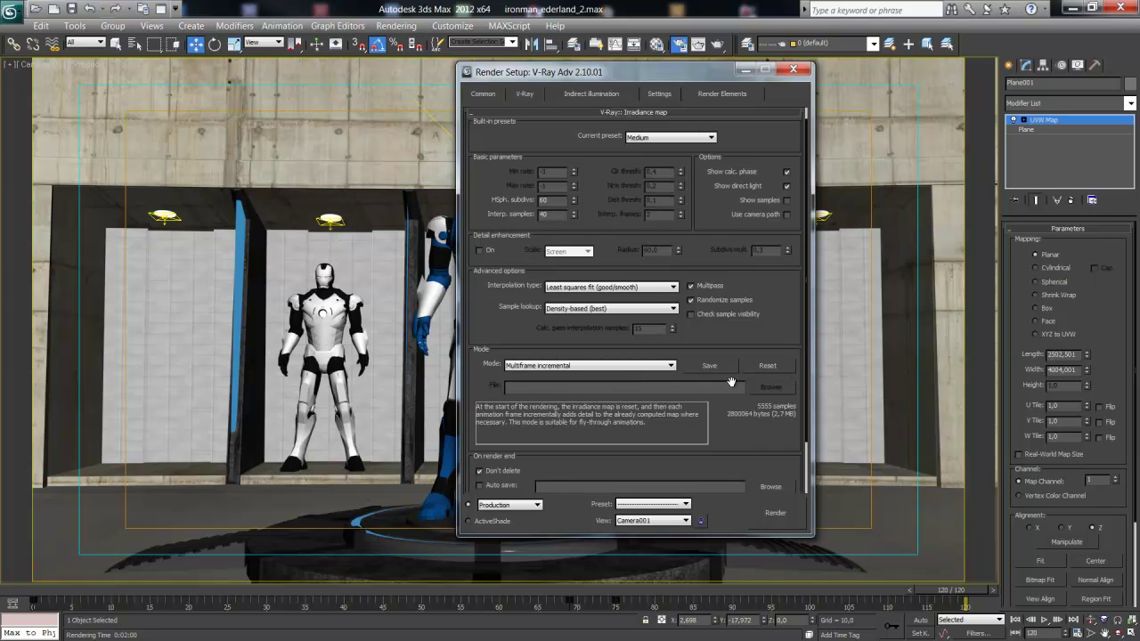
pyautogui.scroll(-2, 727, 450)
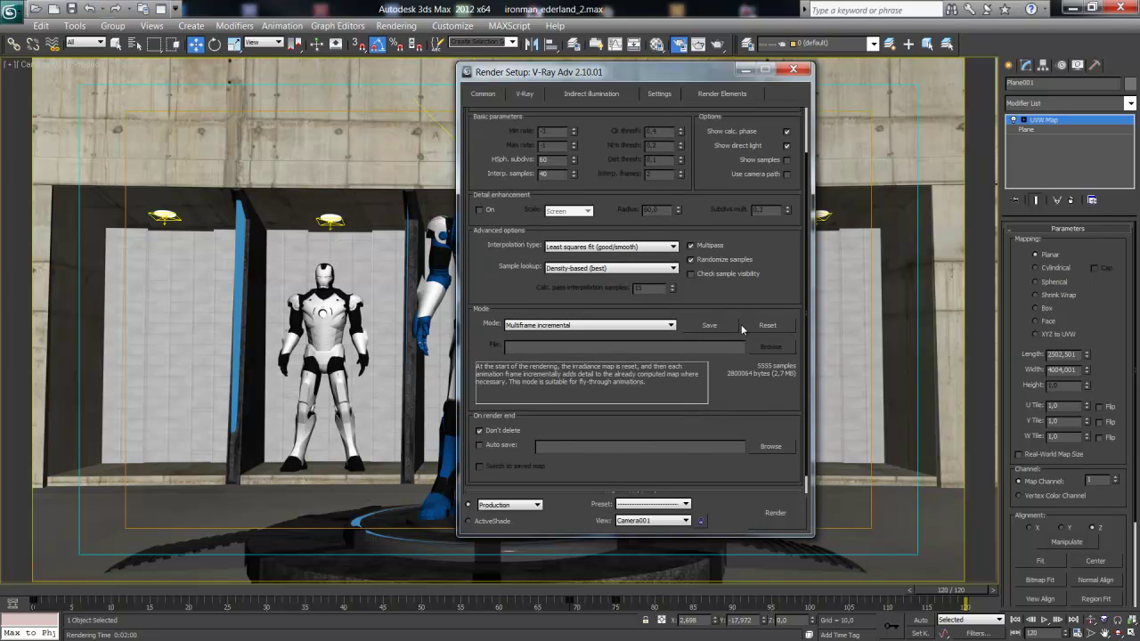
# - Save the irradiance map to a file named irrandiance
pyautogui.click(712, 325)
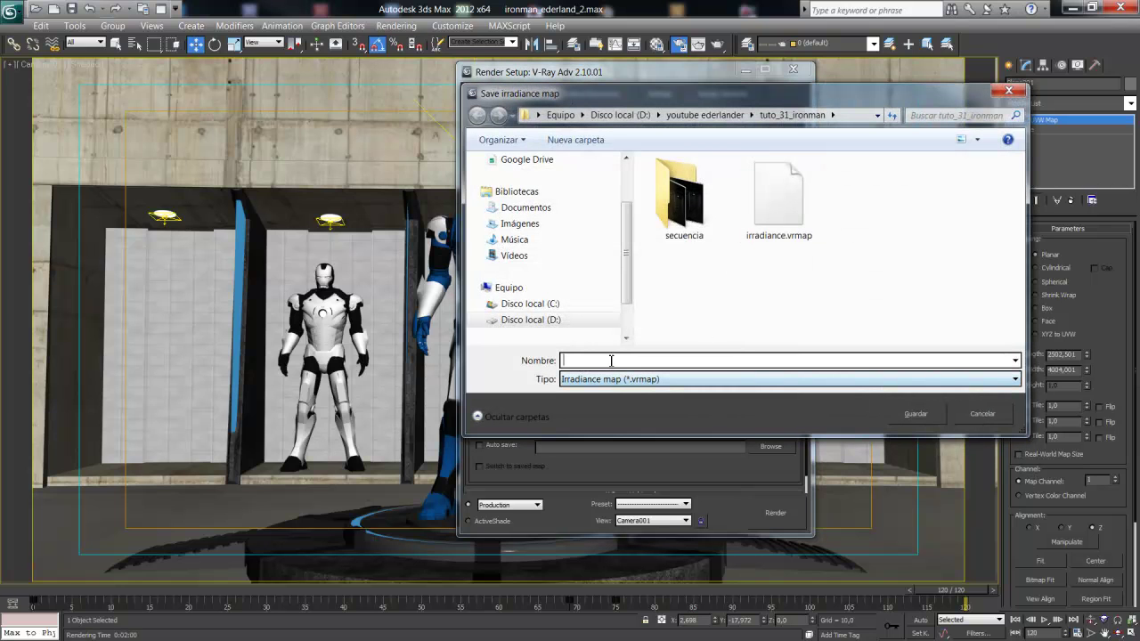
pyautogui.write('irra')
pyautogui.write('ndiance_ironland')
pyautogui.press('Return')
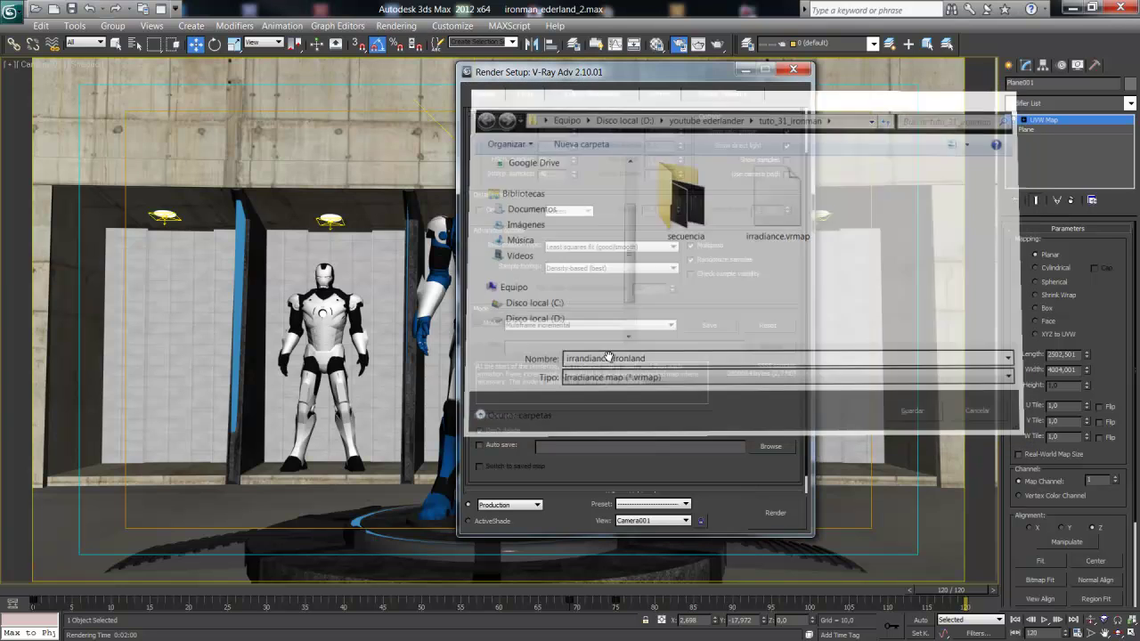
# - Enable irradiance map auto-save to irradiance_ironland.vrmap, replacing the existing file
pyautogui.click(486, 447)
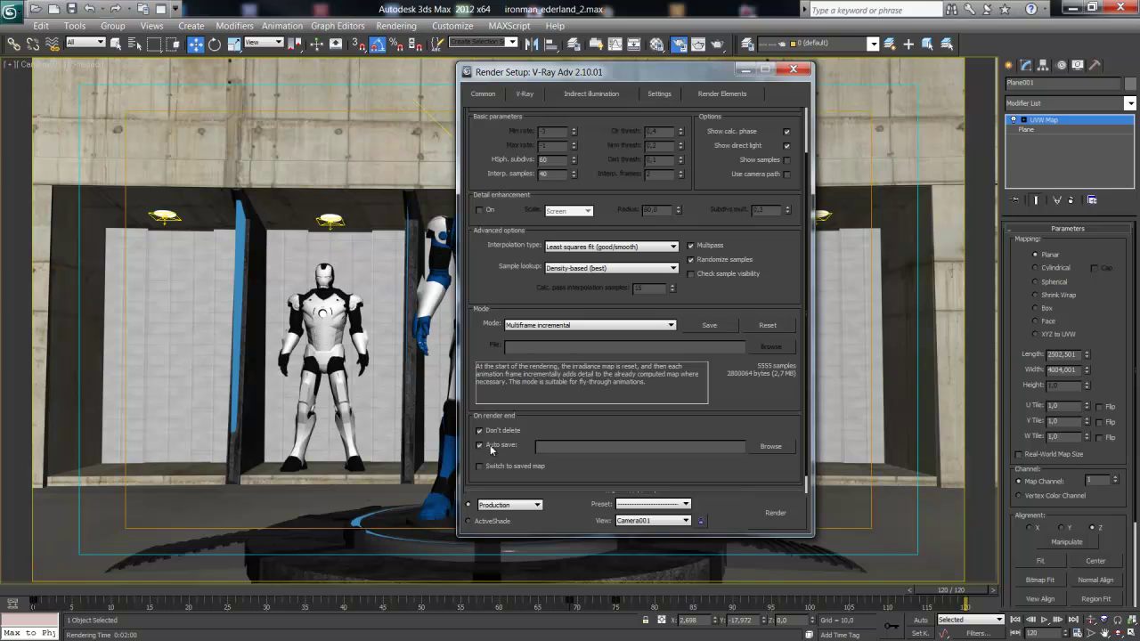
pyautogui.click(760, 446)
pyautogui.click(864, 201)
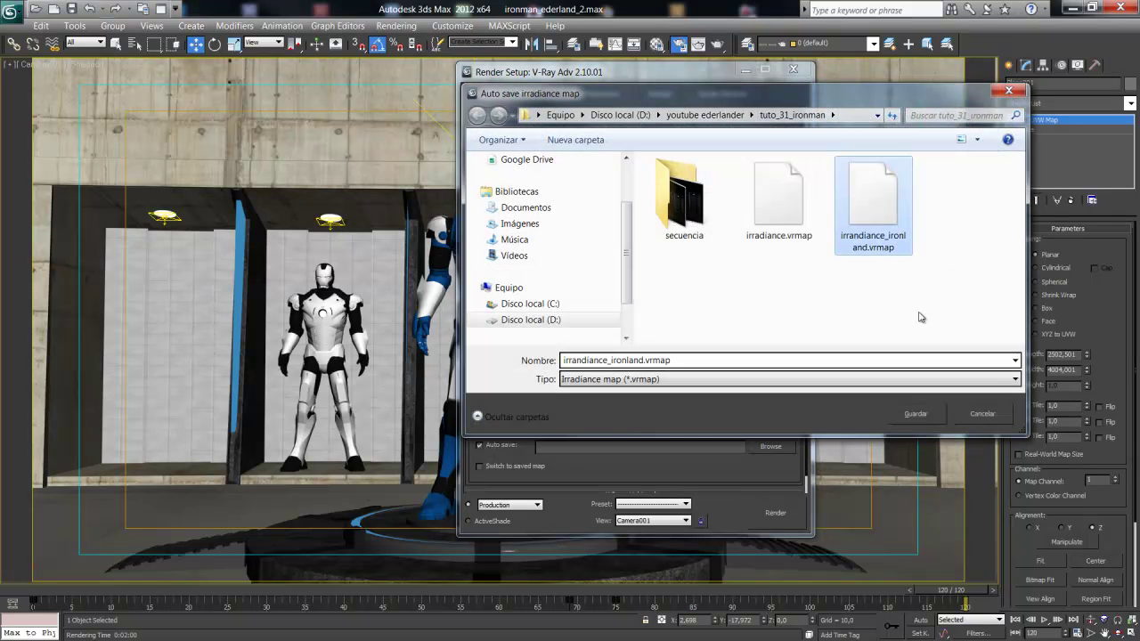
pyautogui.click(915, 413)
pyautogui.click(624, 333)
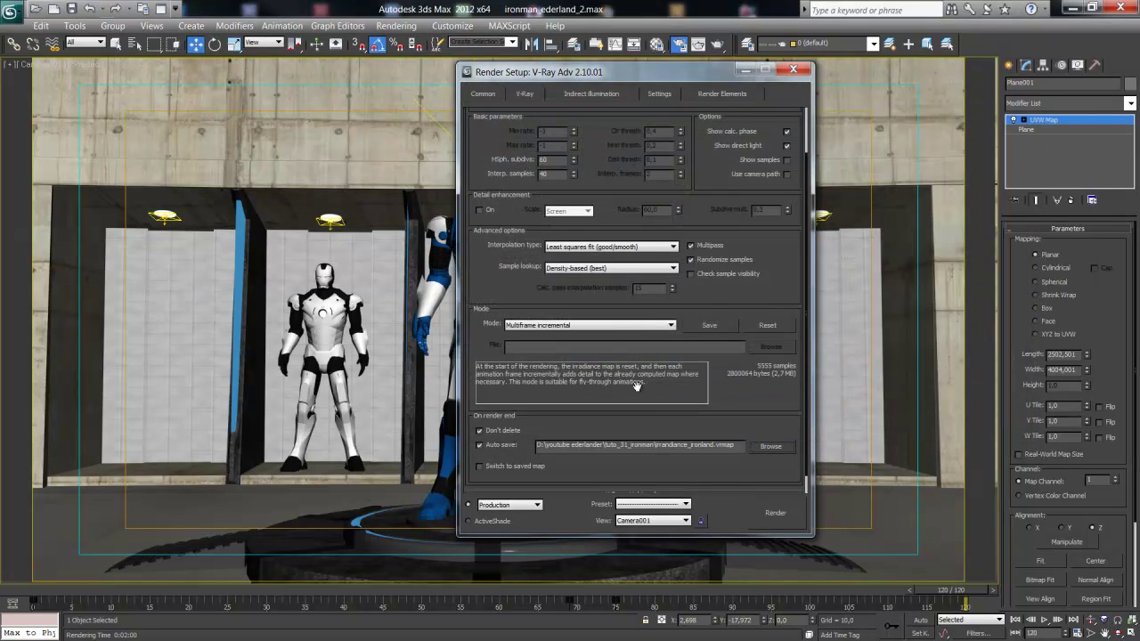
pyautogui.scroll(3, 738, 408)
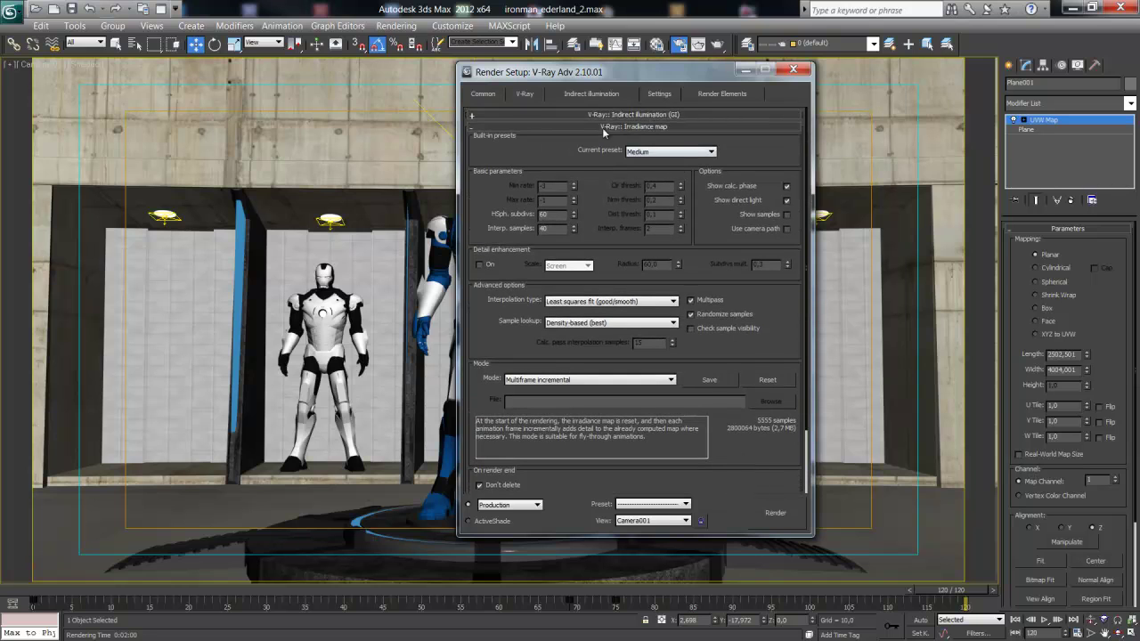
# - Render the animation without saving frames, cancel after the prepasses, and close the frame window
pyautogui.click(493, 94)
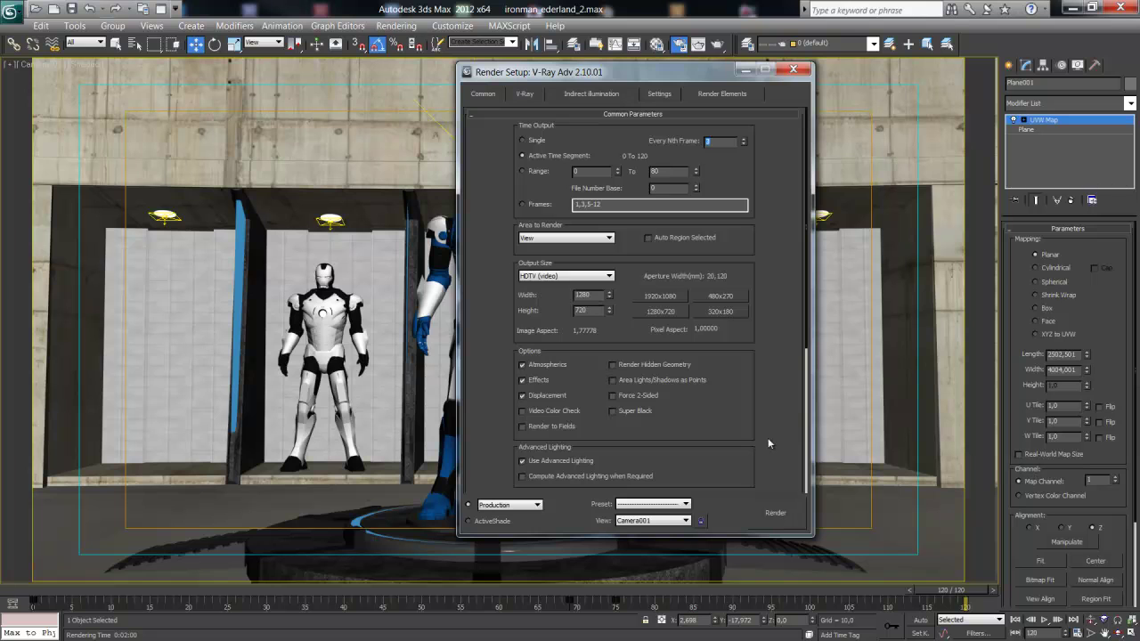
pyautogui.click(776, 514)
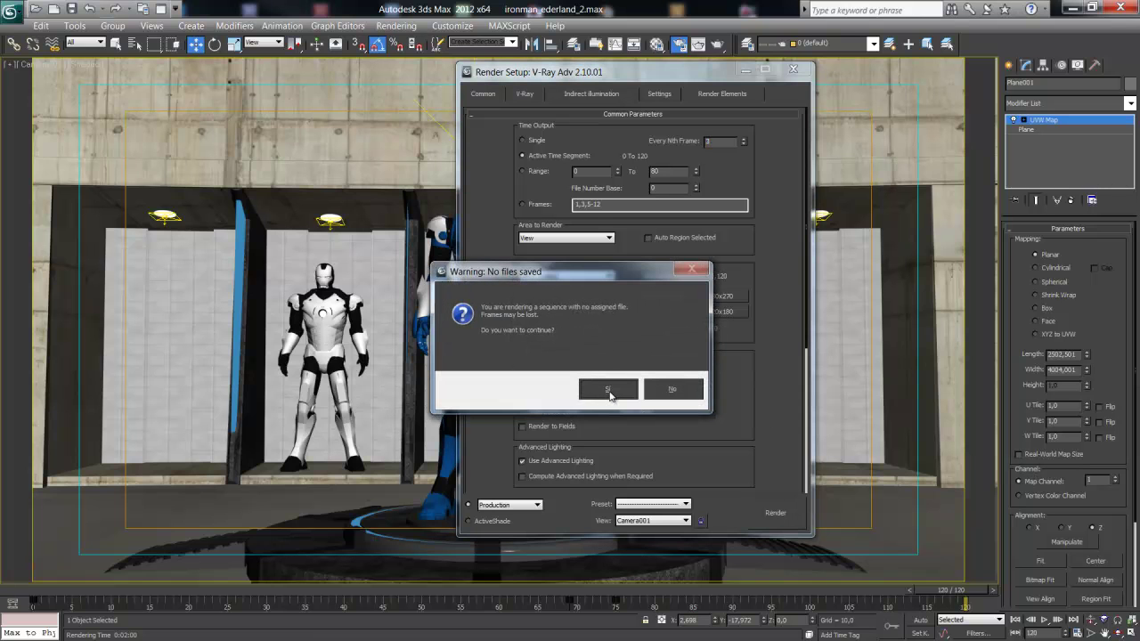
pyautogui.click(608, 390)
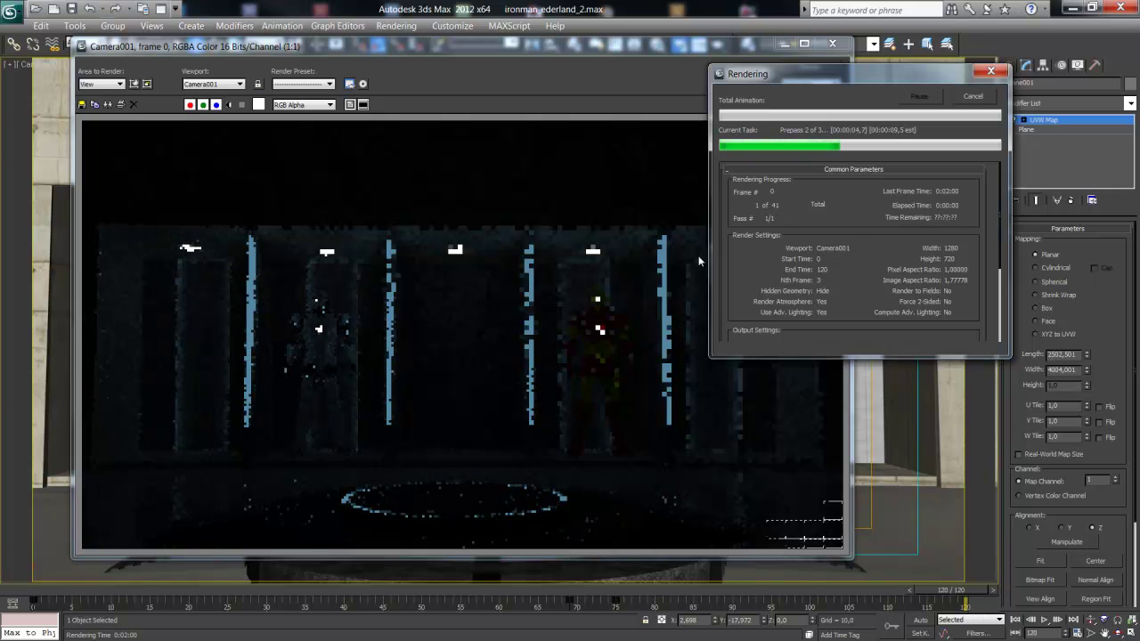
pyautogui.click(954, 96)
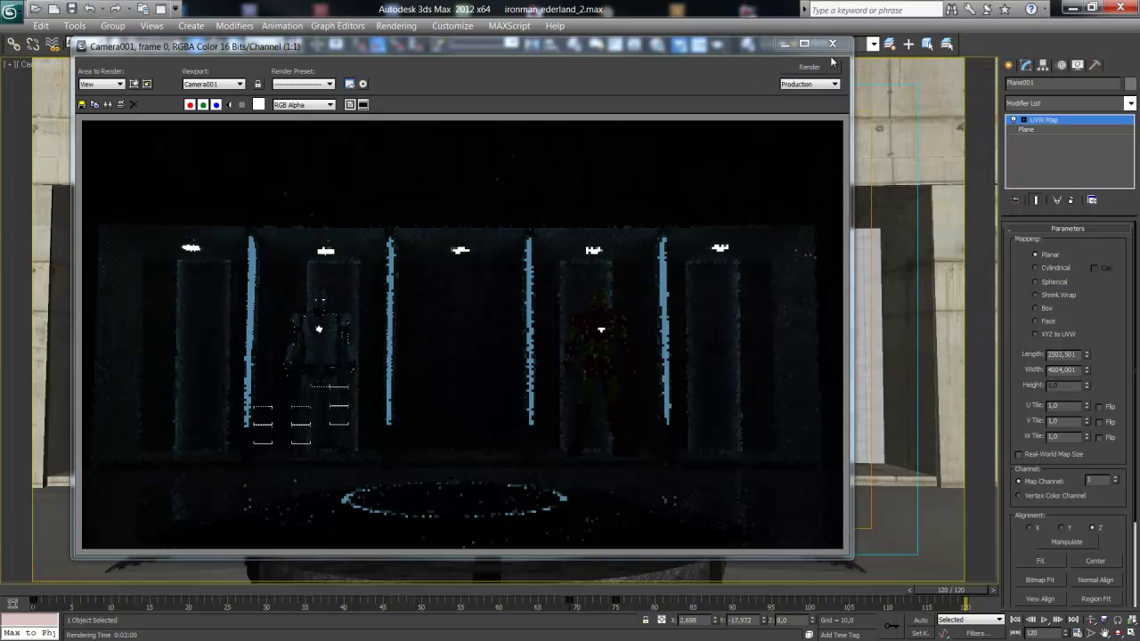
pyautogui.click(831, 43)
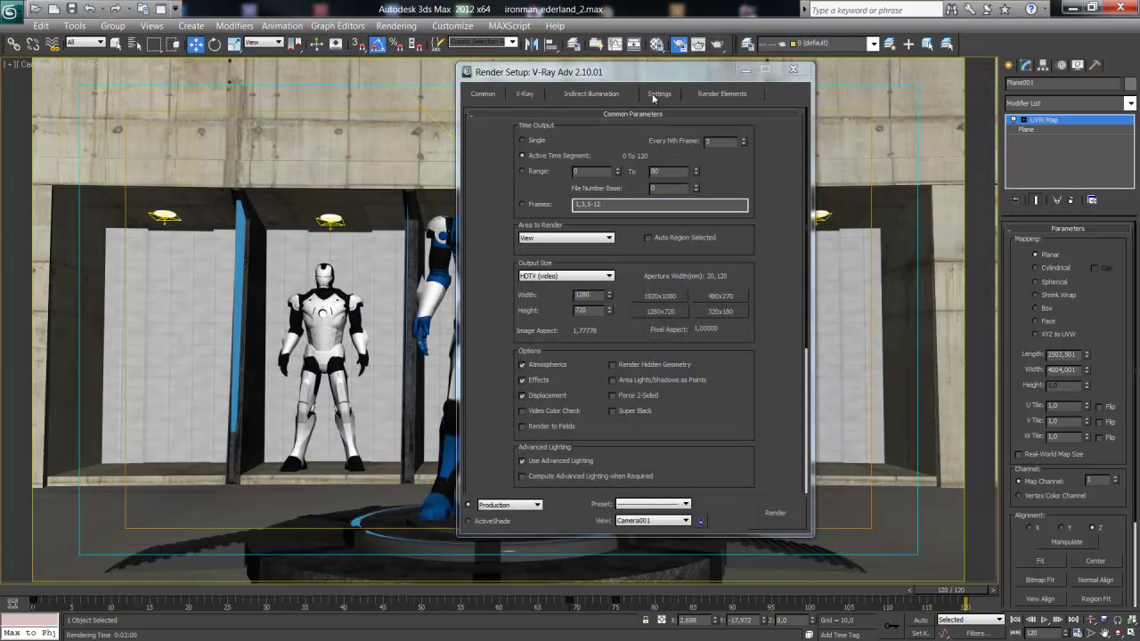
# - Switch the irradiance map mode to From file, loading irradiance_ironland.vrmap
pyautogui.click(612, 98)
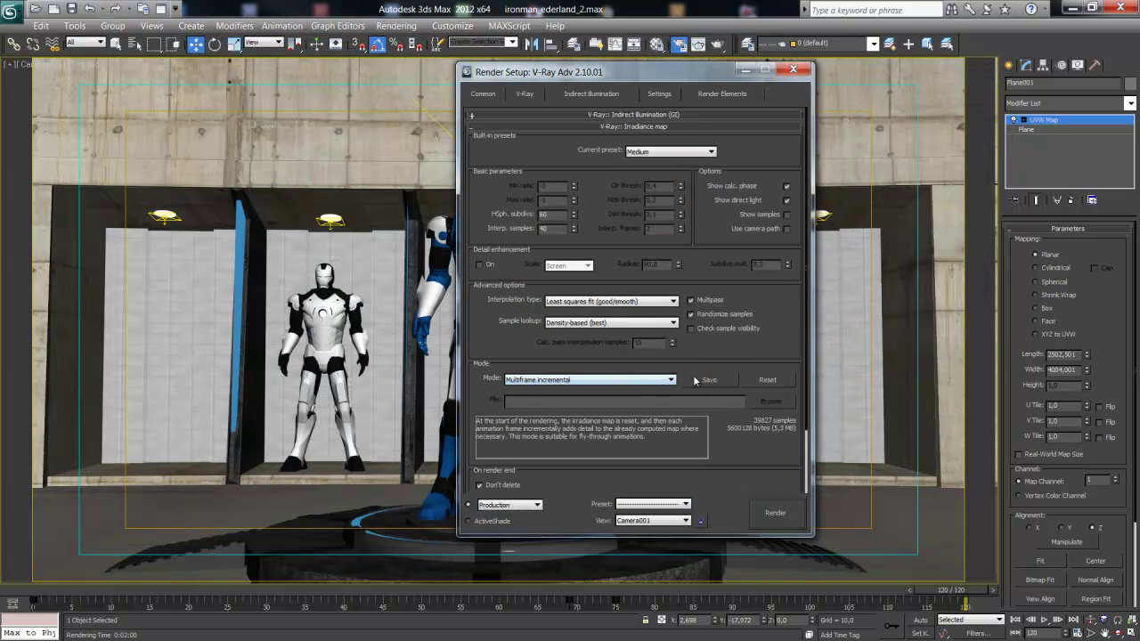
pyautogui.click(576, 383)
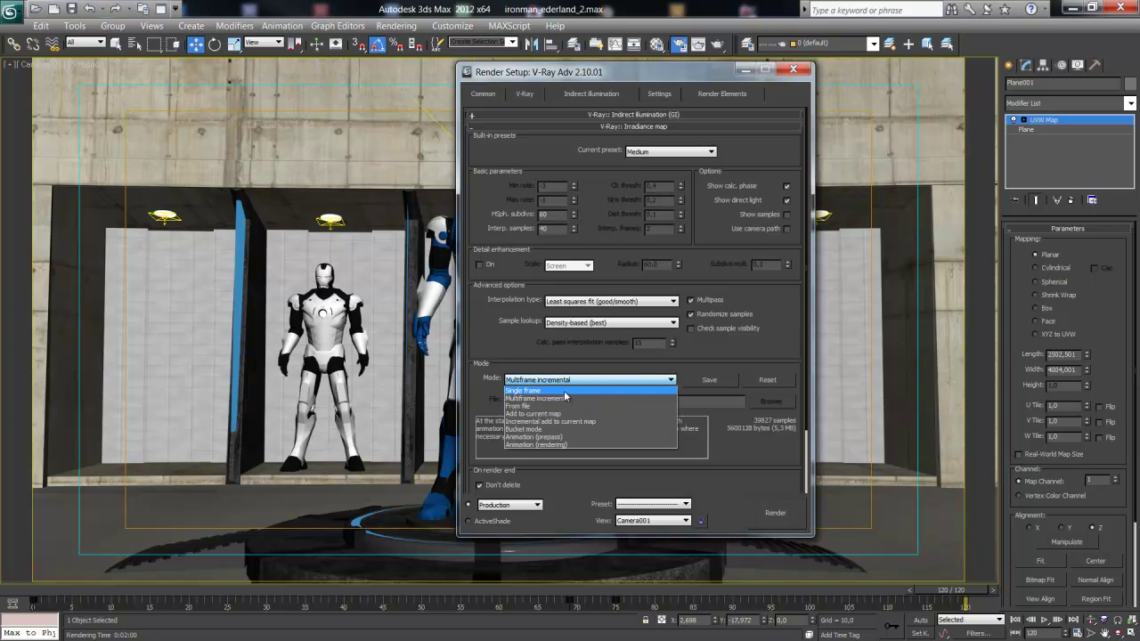
pyautogui.click(534, 405)
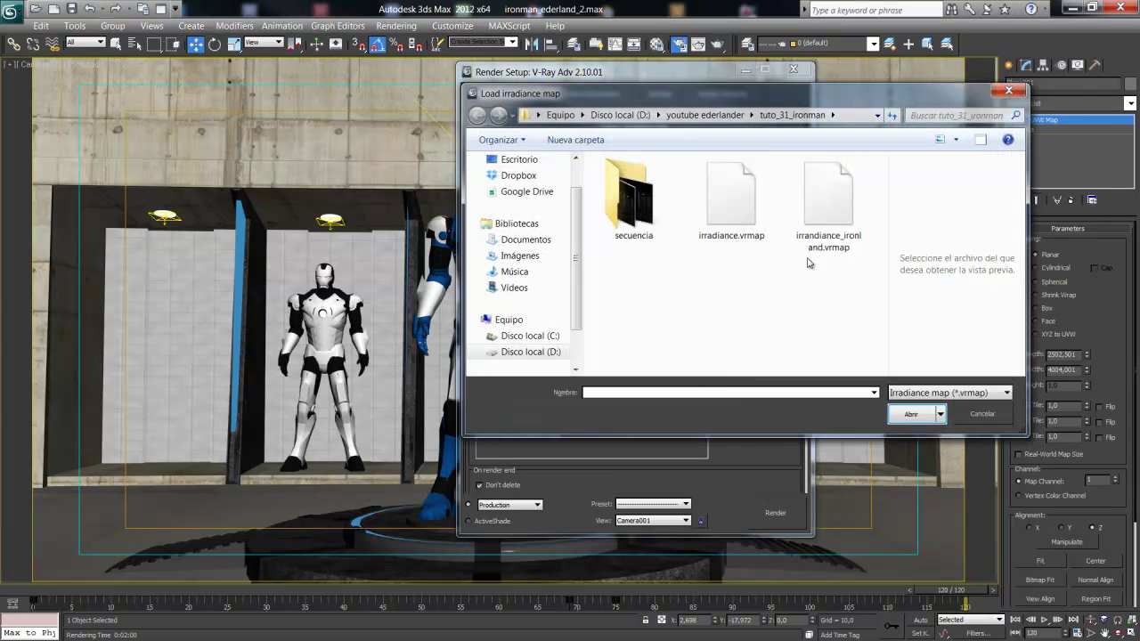
pyautogui.click(822, 209)
pyautogui.click(925, 417)
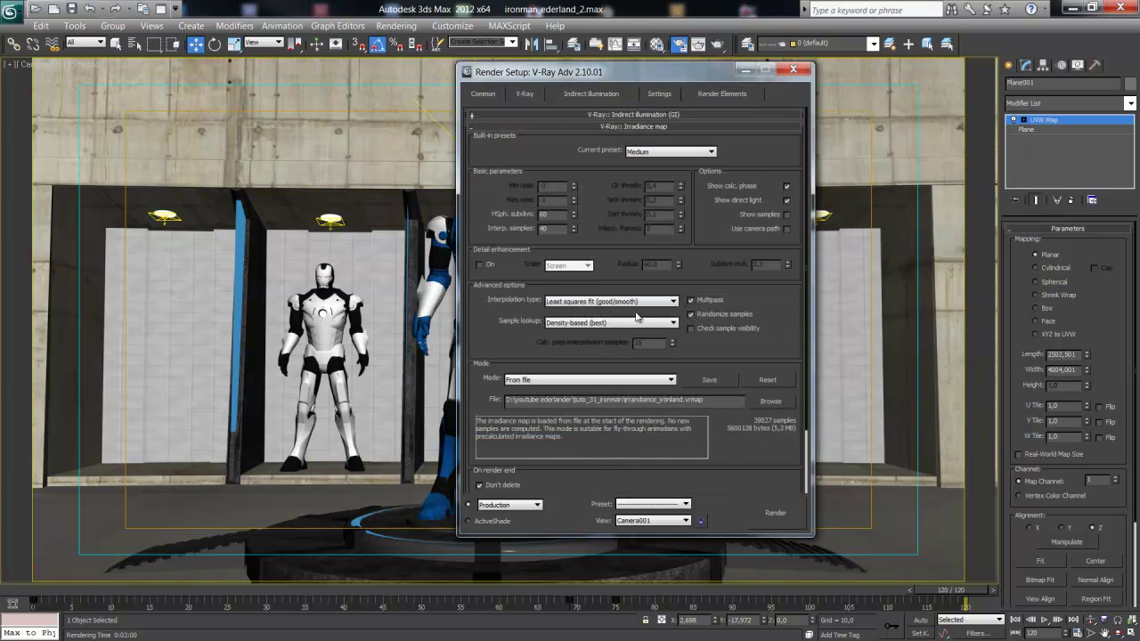
pyautogui.click(524, 96)
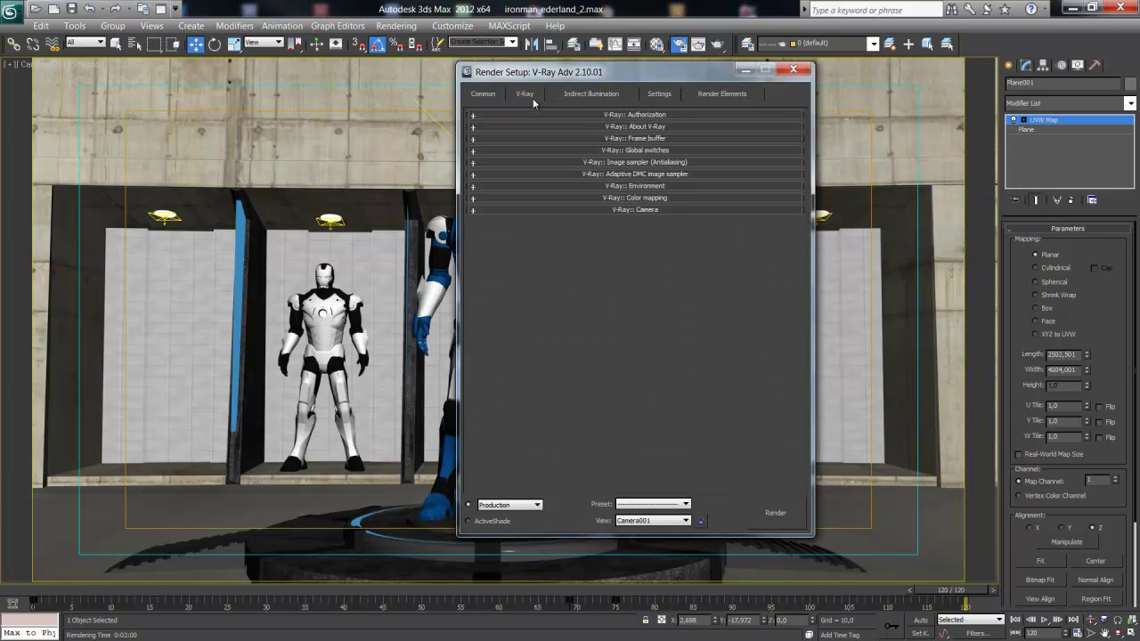
# - Enable Save File under Render Output so frames save as ironland.jpg
pyautogui.click(593, 151)
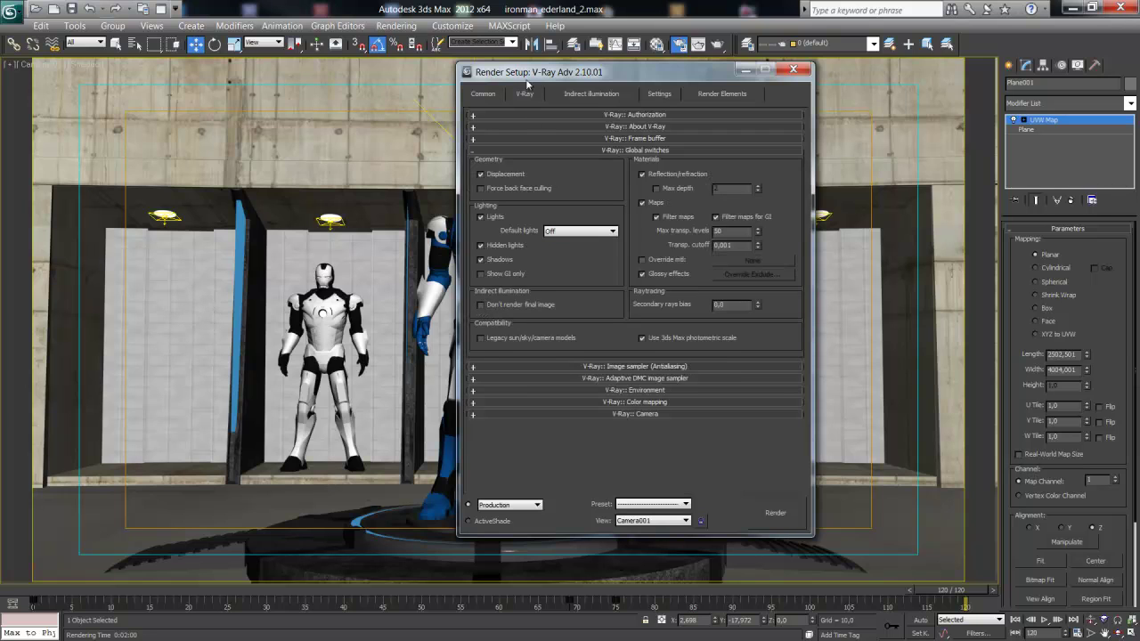
pyautogui.click(482, 95)
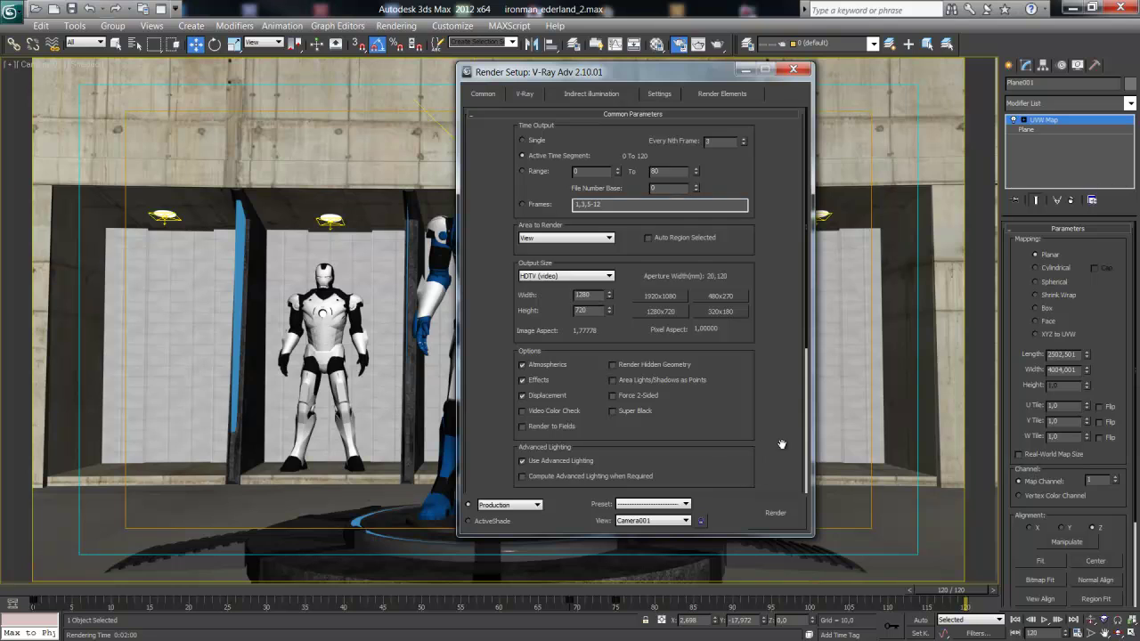
pyautogui.scroll(-5, 782, 445)
pyautogui.click(522, 415)
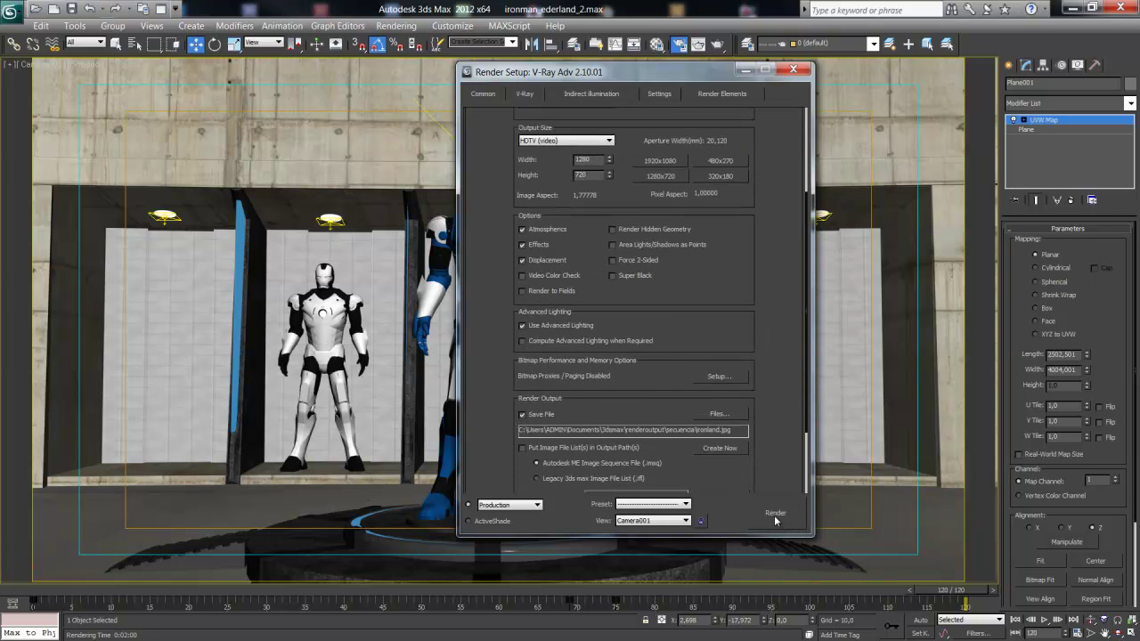
# - Start the animation render, then cancel it and close the frame window
pyautogui.click(775, 513)
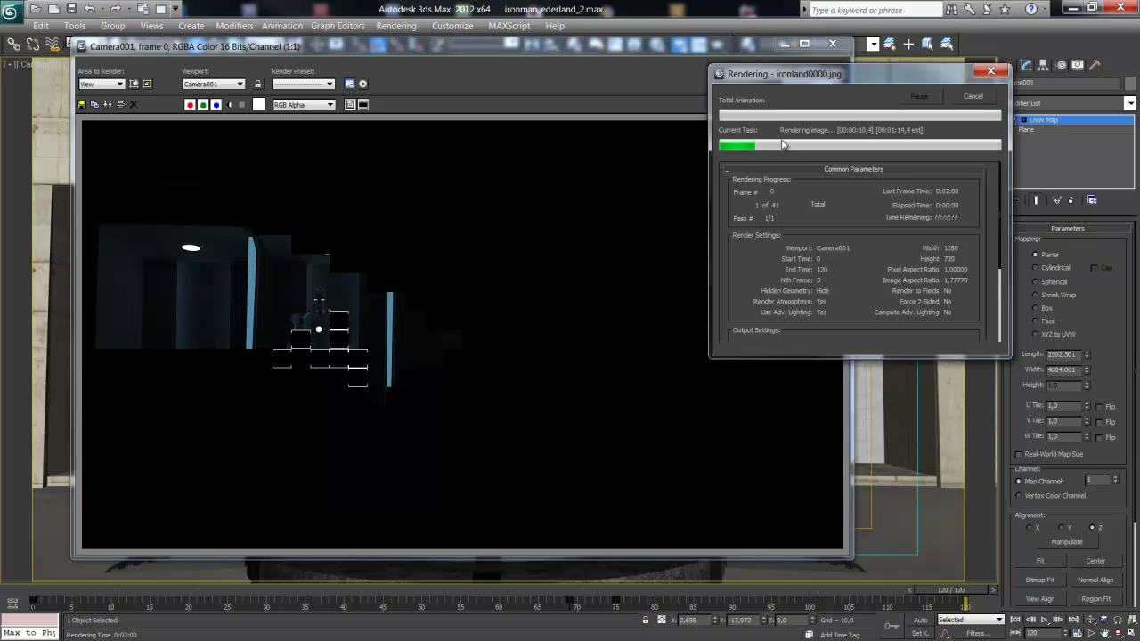
pyautogui.click(972, 96)
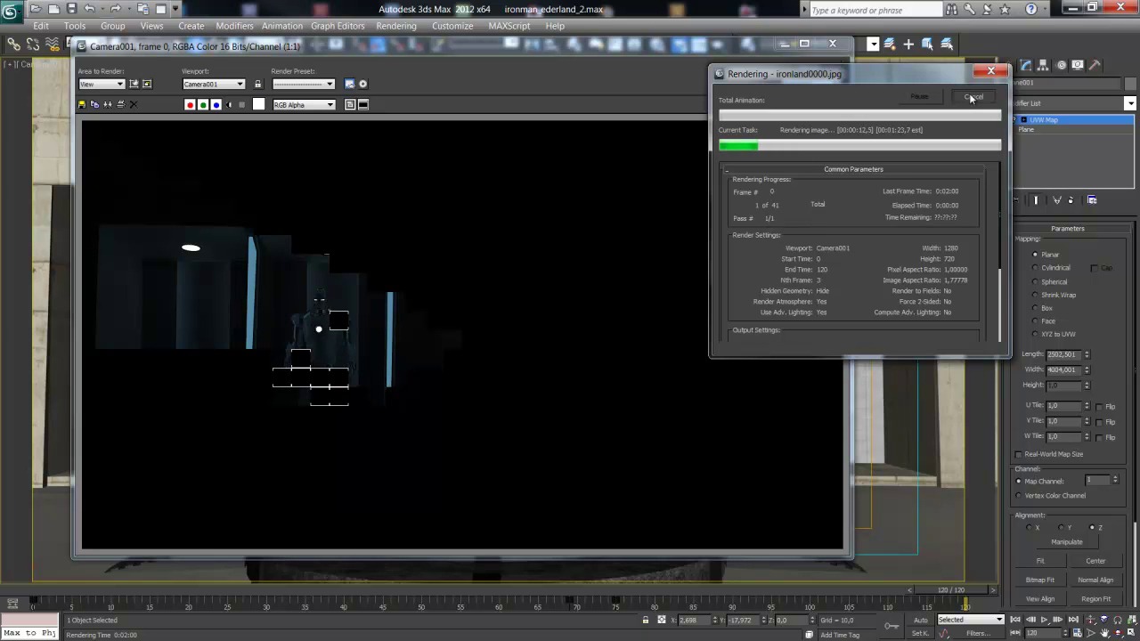
pyautogui.click(833, 45)
pyautogui.scroll(3, 772, 398)
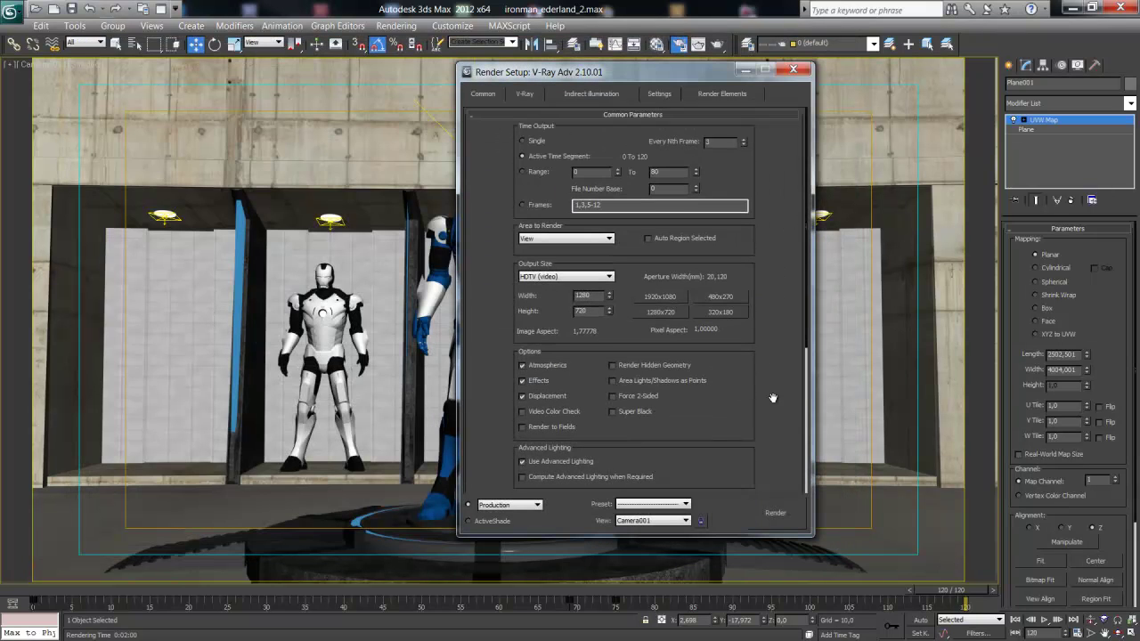
pyautogui.scroll(-1, 773, 398)
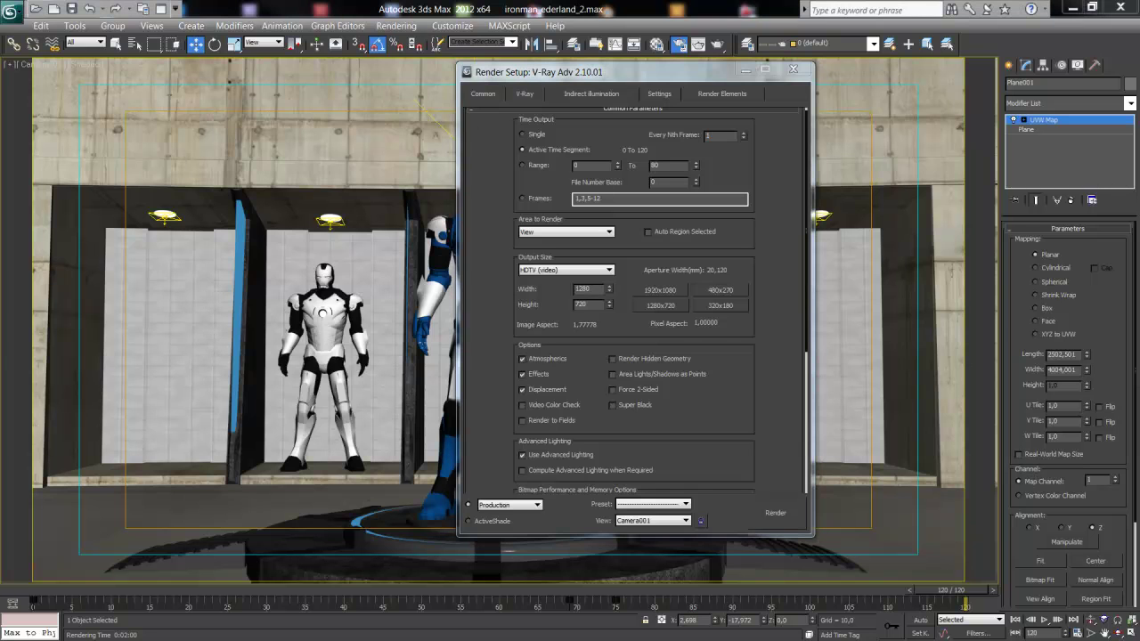
pyautogui.click(774, 514)
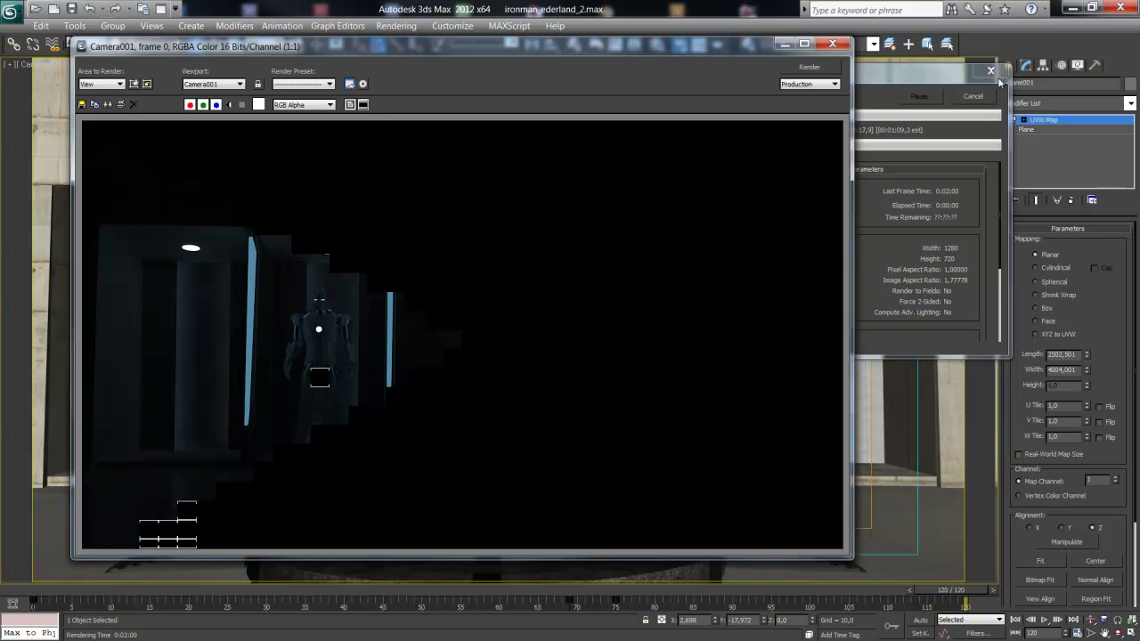
pyautogui.click(970, 96)
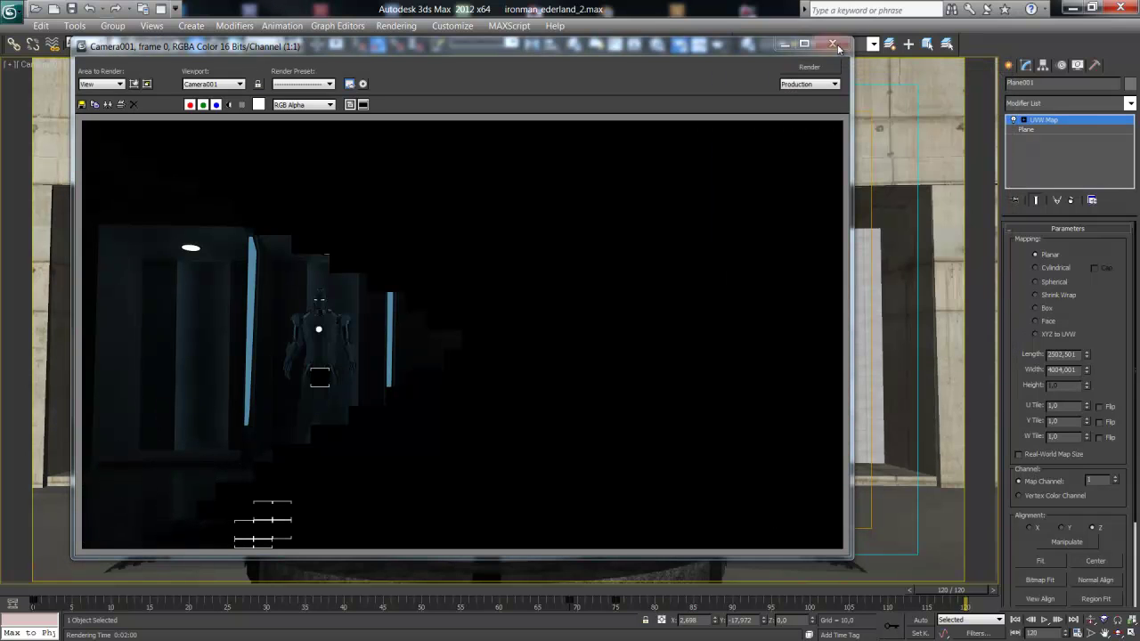
pyautogui.click(831, 43)
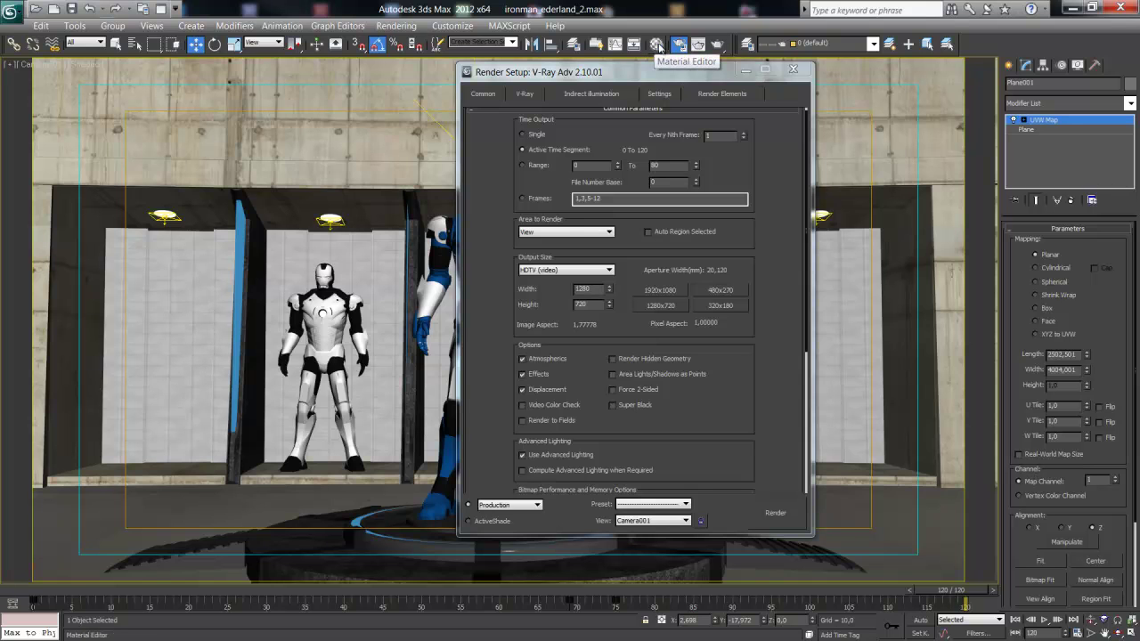
# - Open the Material Editor with the M key and close the Render Setup window
pyautogui.press('m')
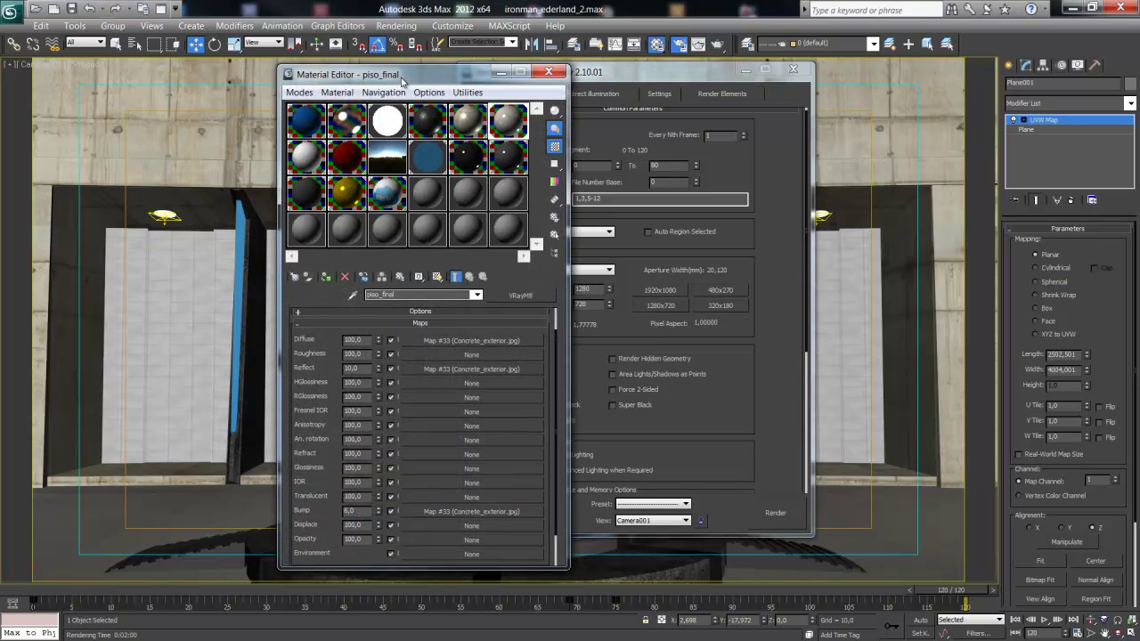
pyautogui.moveTo(403, 76); pyautogui.dragTo(617, 93)
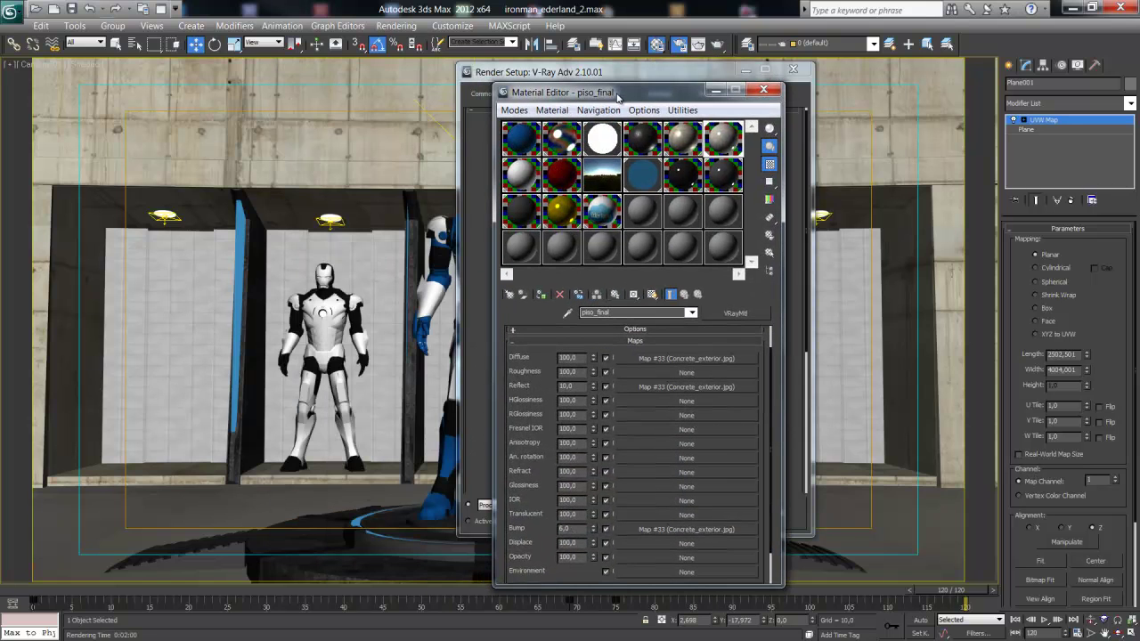
pyautogui.click(801, 81)
pyautogui.click(793, 69)
pyautogui.moveTo(736, 94); pyautogui.dragTo(737, 101)
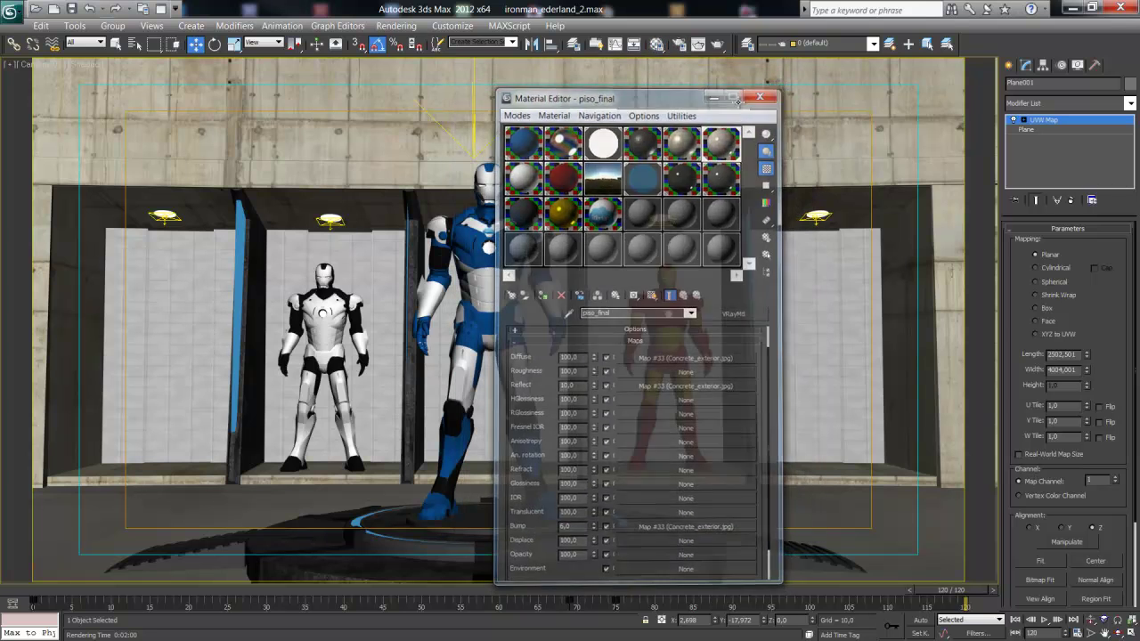
pyautogui.click(759, 97)
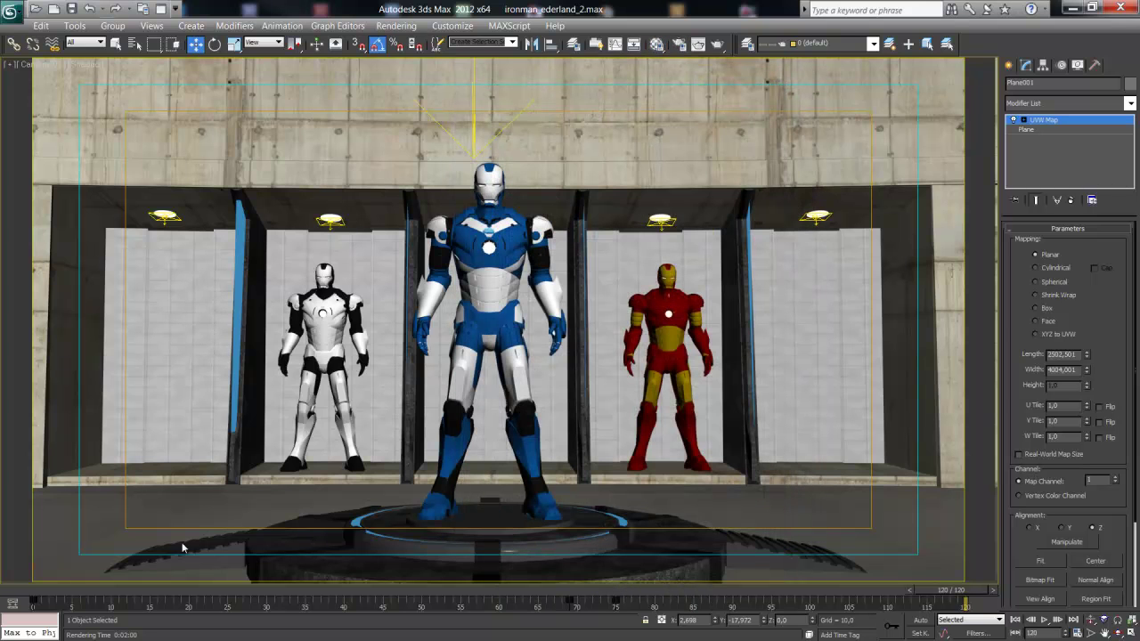
pyautogui.click(659, 46)
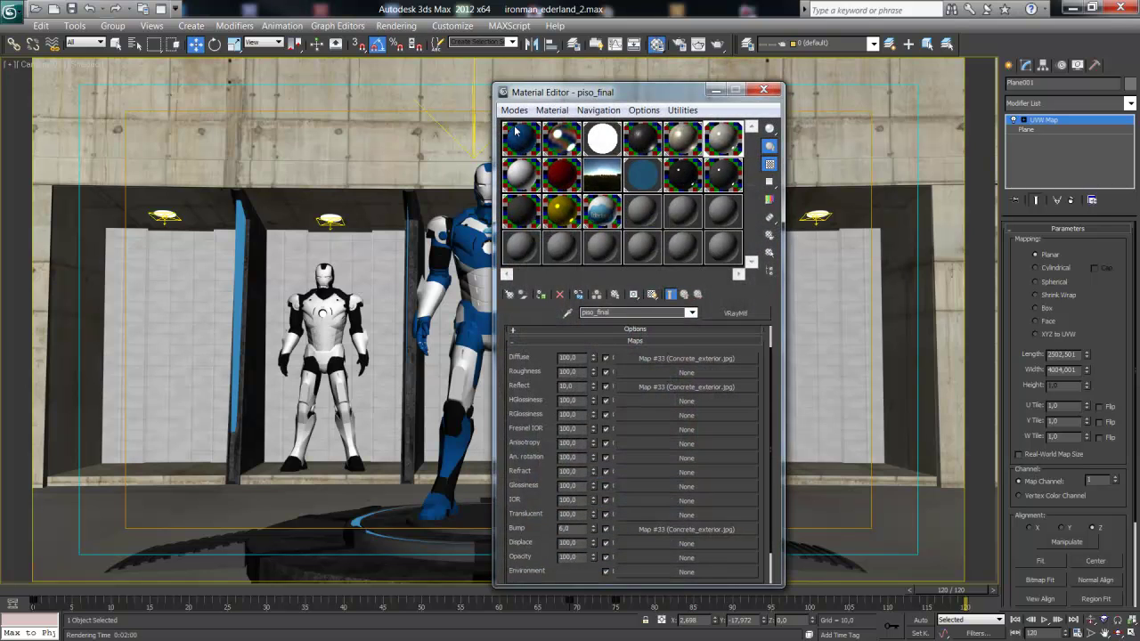
# - Check the maps of material 14 - Default, then select the chrome plata material
pyautogui.click(522, 173)
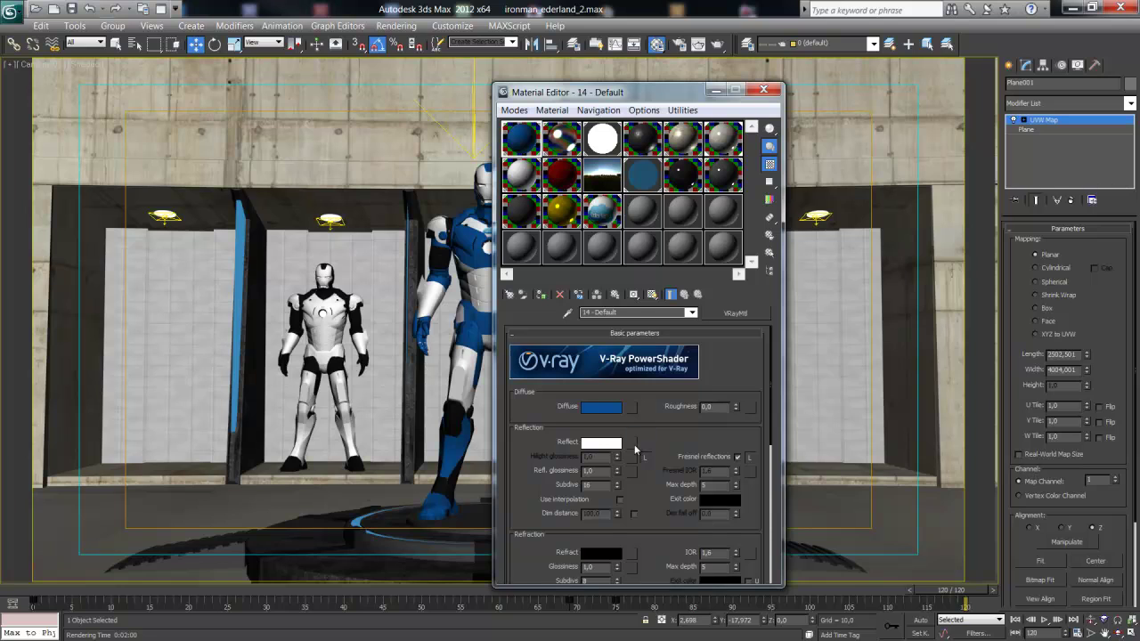
pyautogui.scroll(-1, 645, 427)
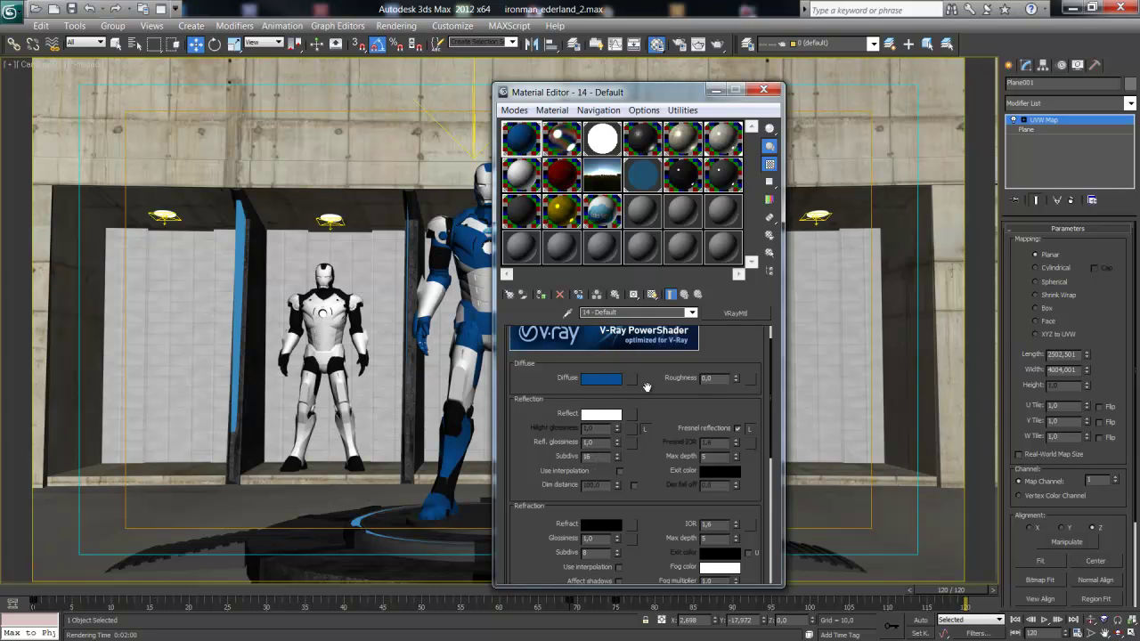
pyautogui.moveTo(657, 367); pyautogui.dragTo(629, 395)
pyautogui.click(624, 334)
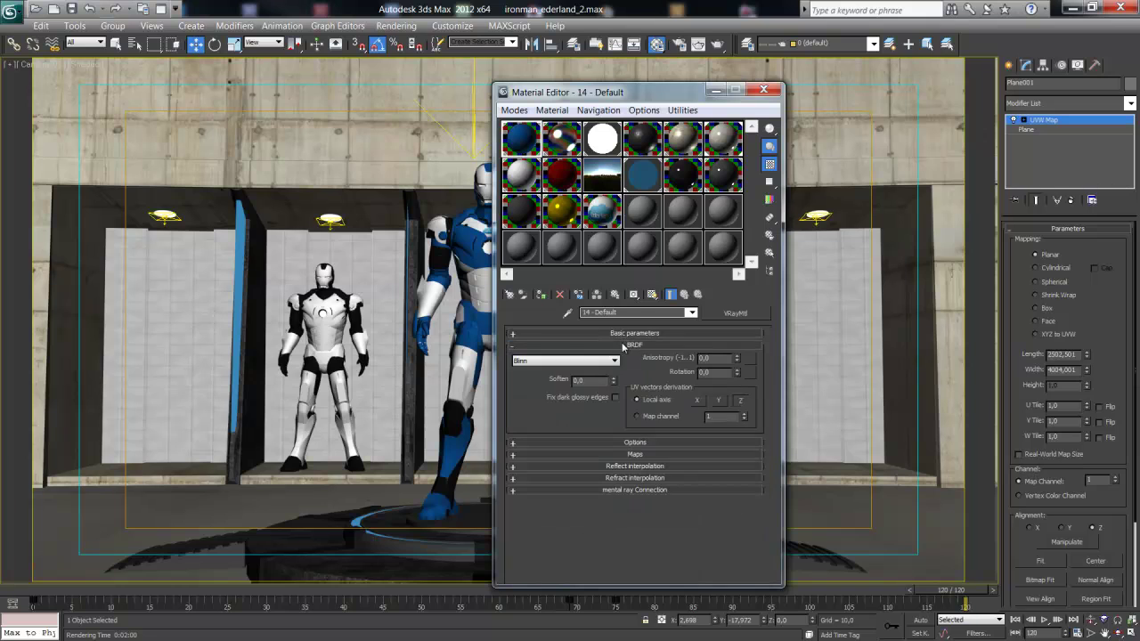
pyautogui.click(634, 370)
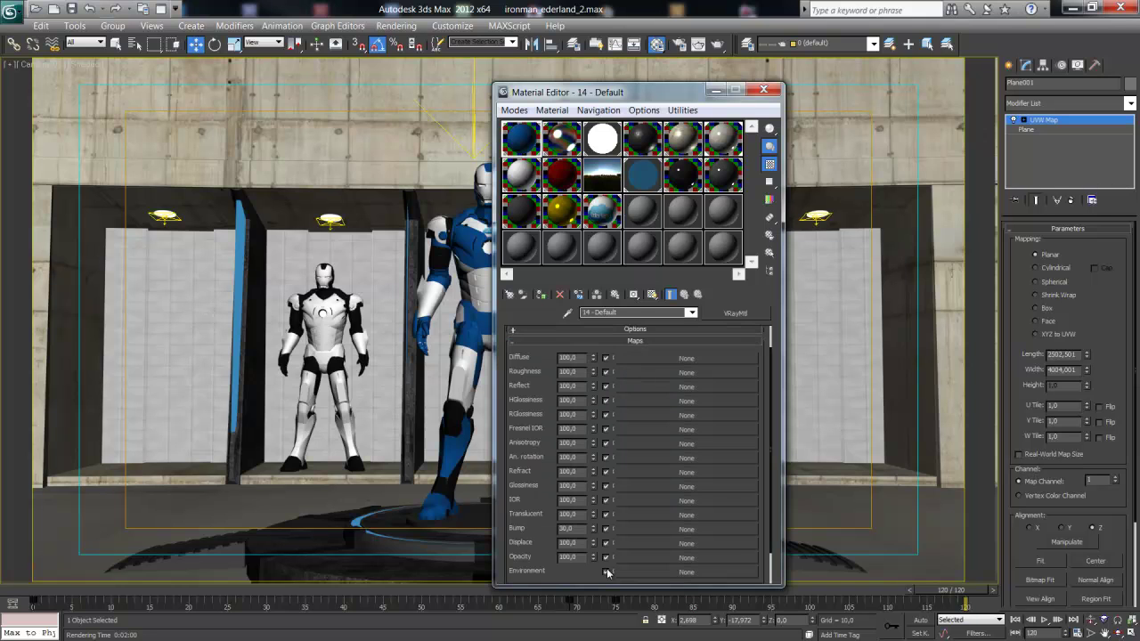
pyautogui.click(574, 148)
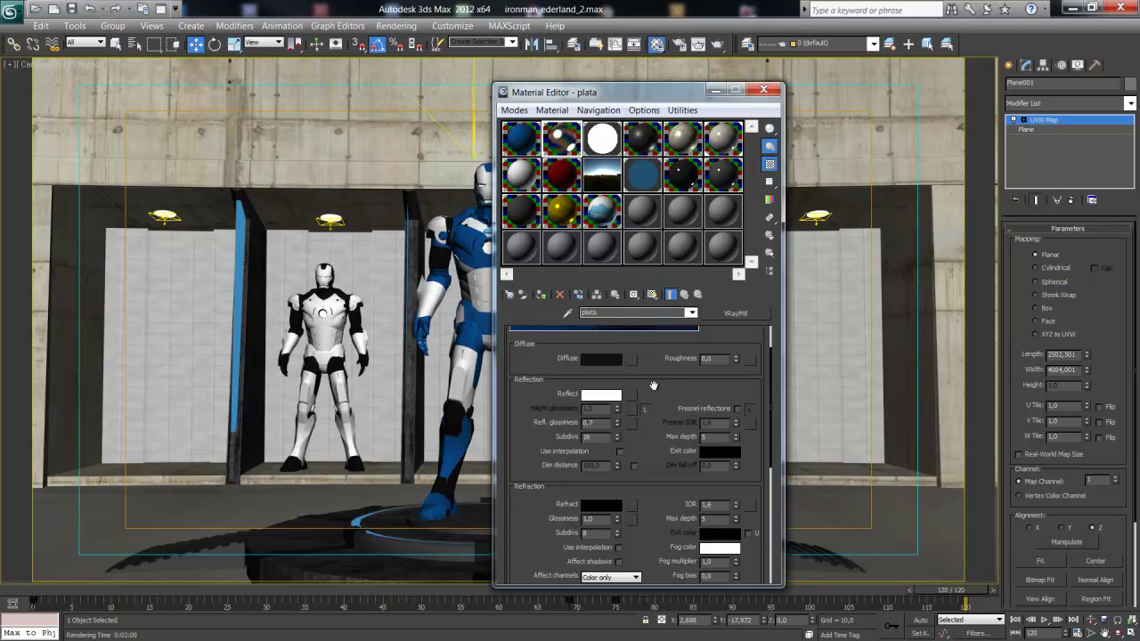
pyautogui.moveTo(666, 381); pyautogui.dragTo(666, 439)
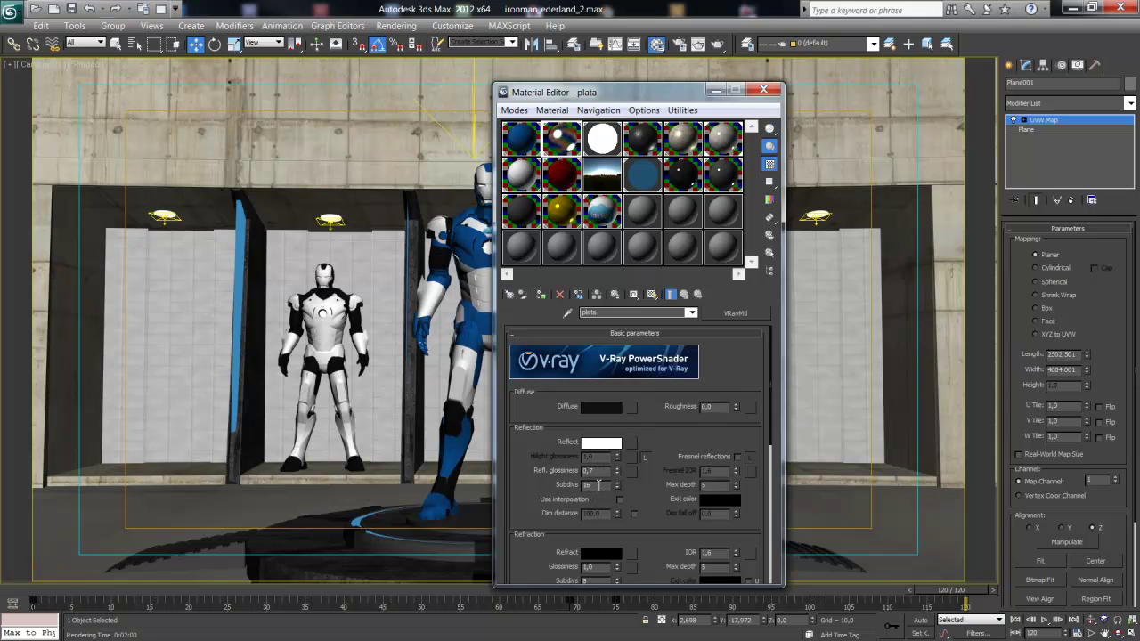
# - Preview the plata material enlarged, then browse the luz_2 and ojos materials
pyautogui.doubleClick(562, 139)
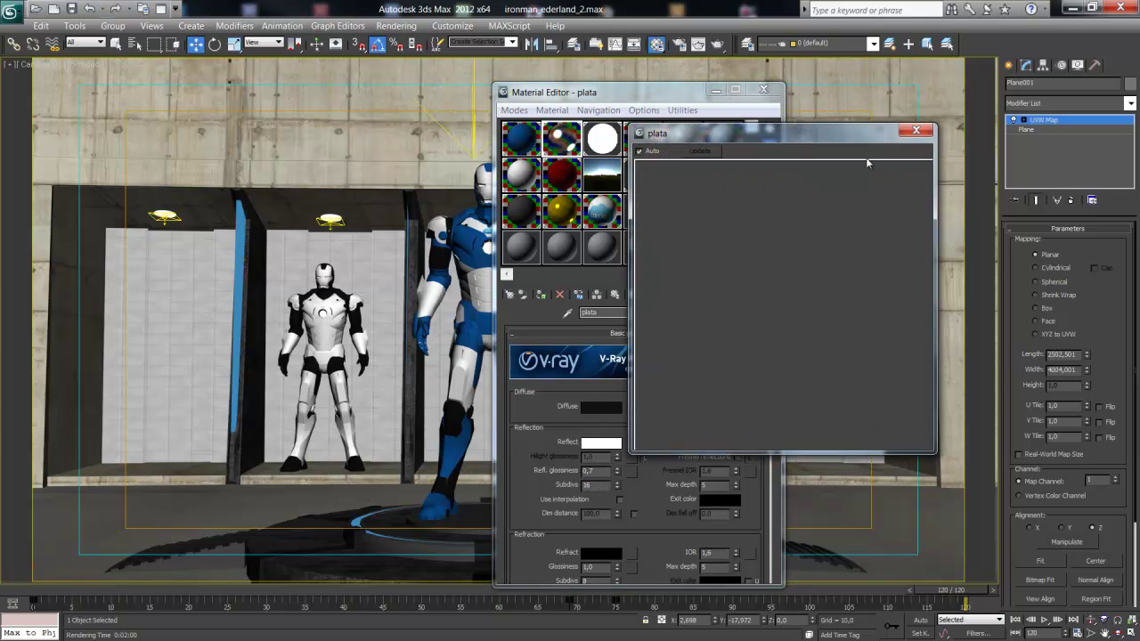
pyautogui.click(924, 135)
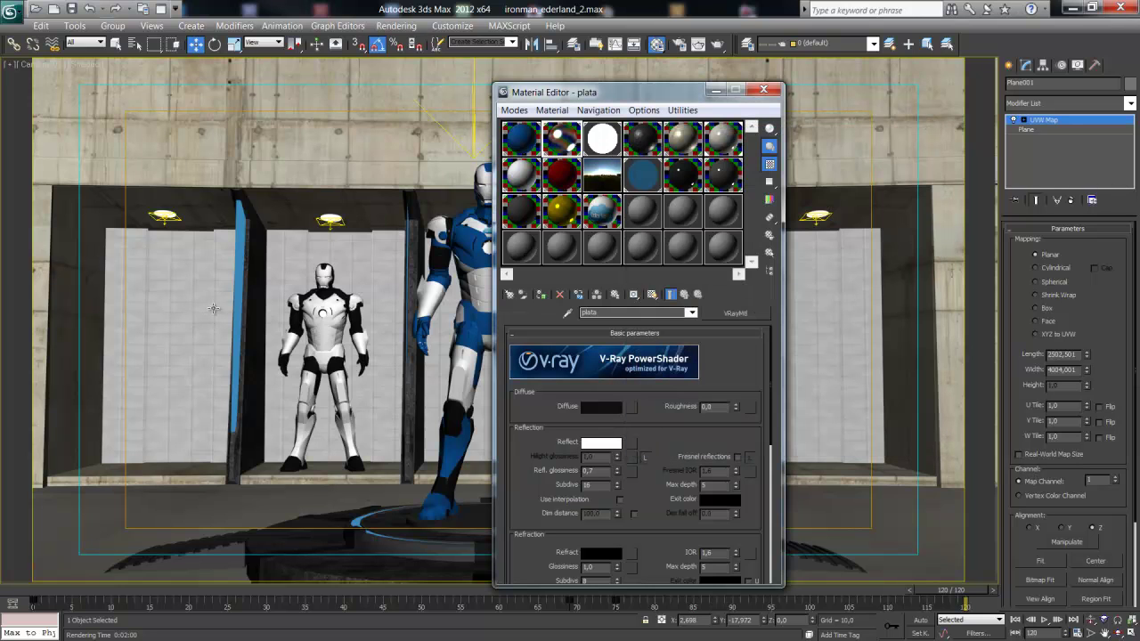
pyautogui.click(641, 182)
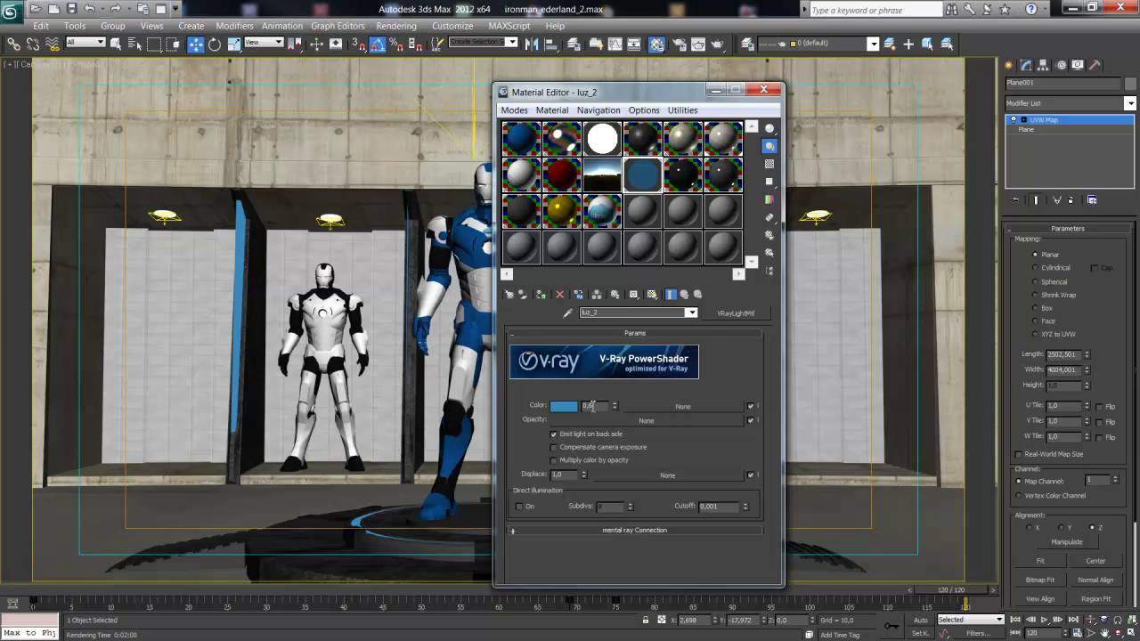
pyautogui.click(609, 141)
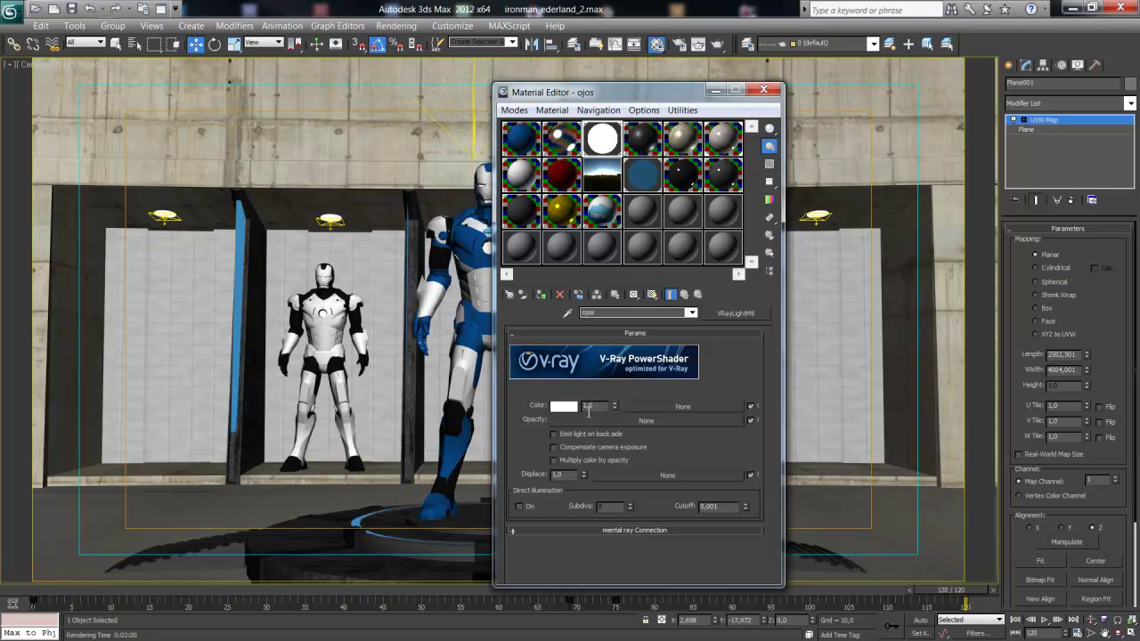
# - Select the piso material, open its enlarged preview to the left, and collapse Maps
pyautogui.click(646, 136)
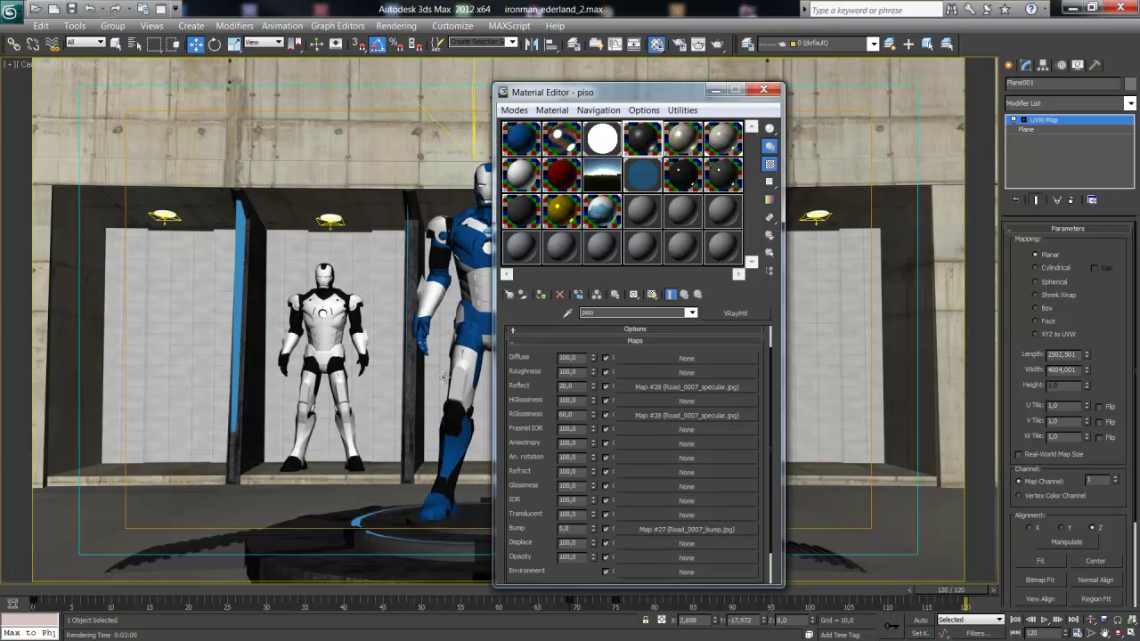
pyautogui.doubleClick(641, 142)
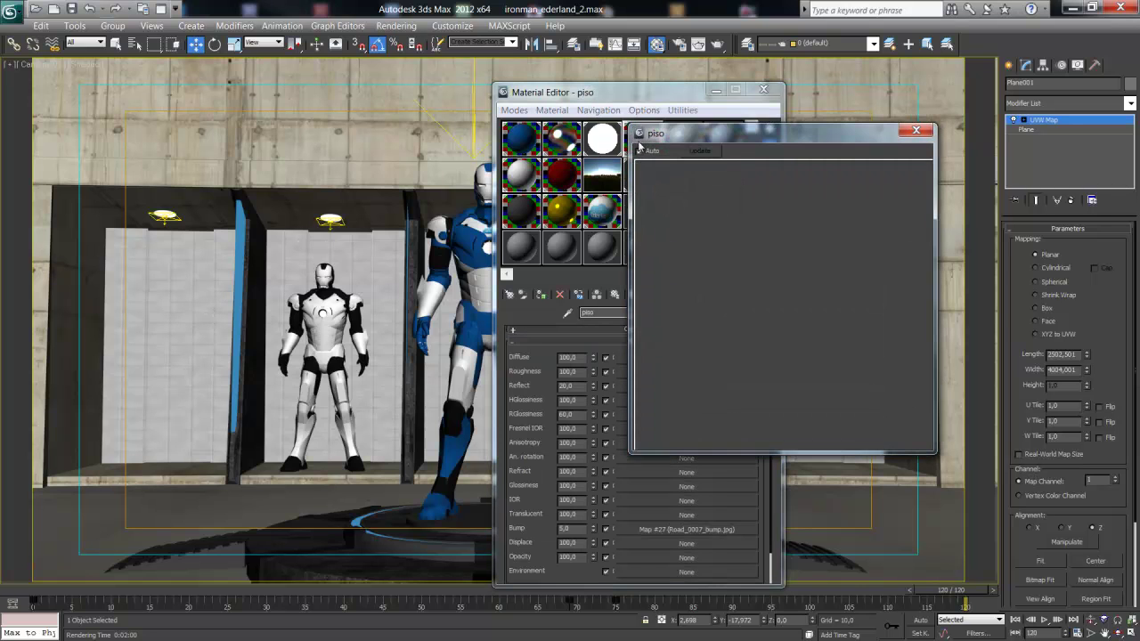
pyautogui.moveTo(775, 137); pyautogui.dragTo(285, 92)
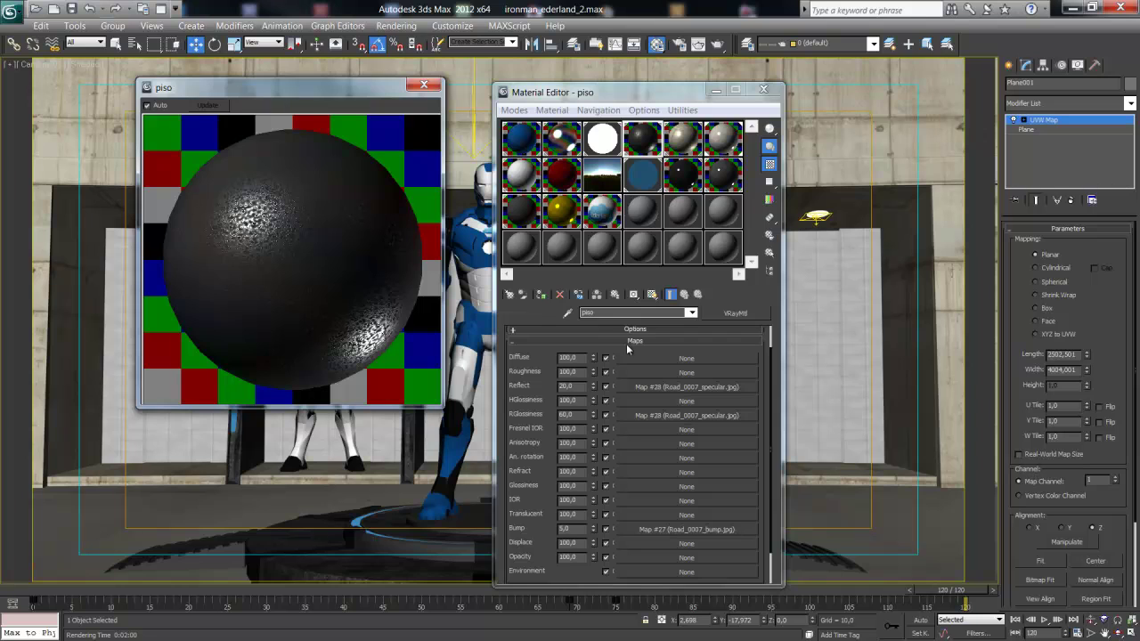
pyautogui.click(611, 341)
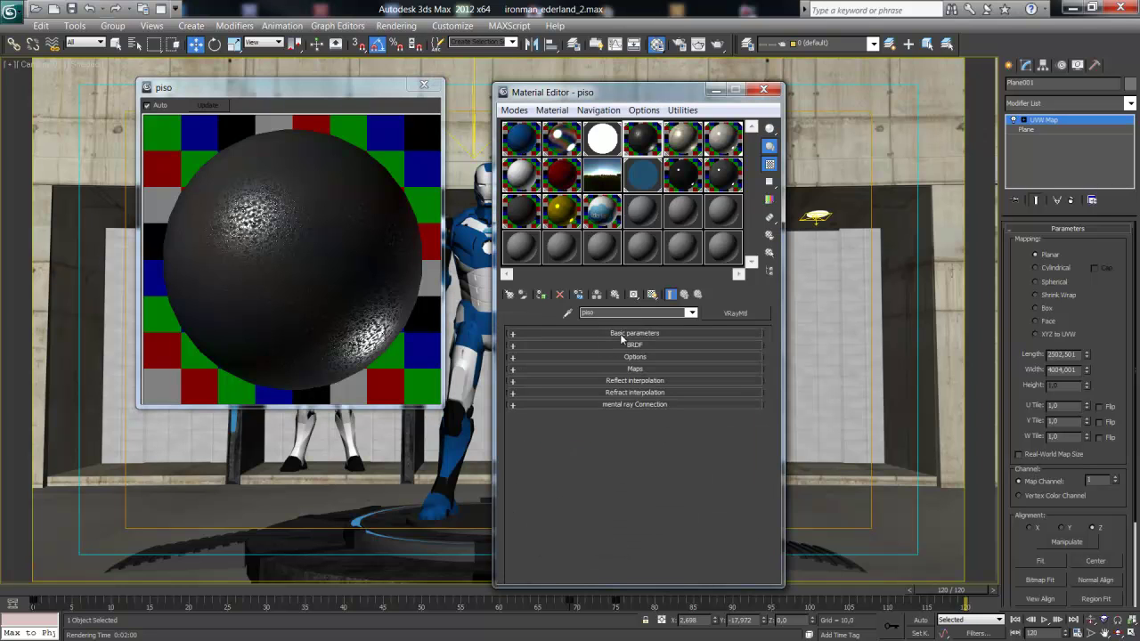
# - Expand the piso material's Maps and view the reflect specular texture image
pyautogui.click(620, 335)
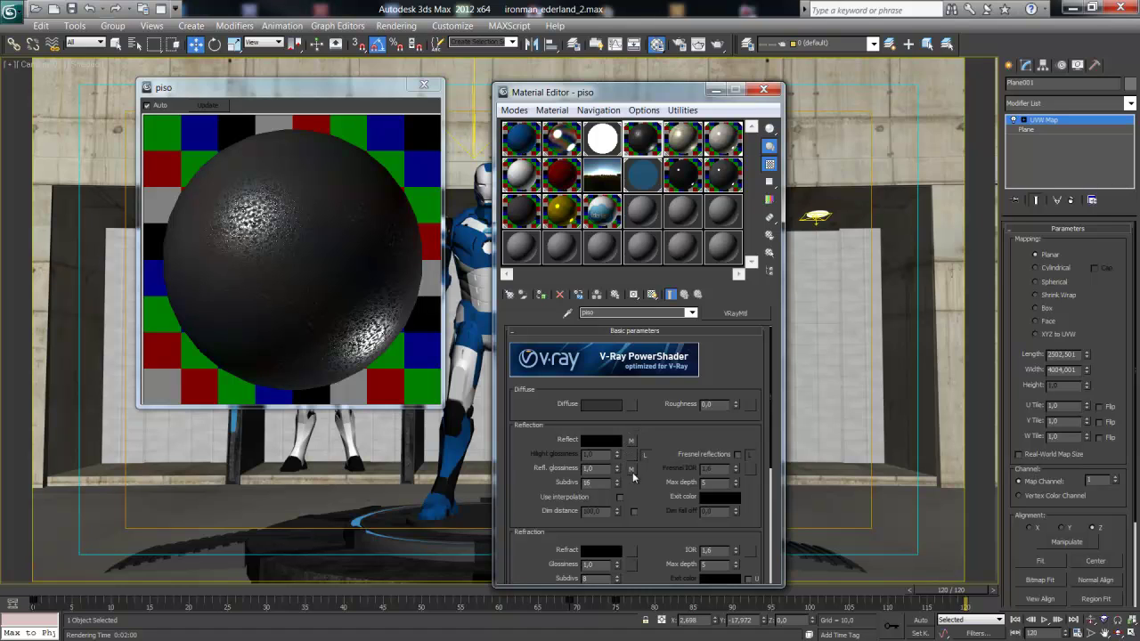
pyautogui.click(646, 335)
pyautogui.click(641, 371)
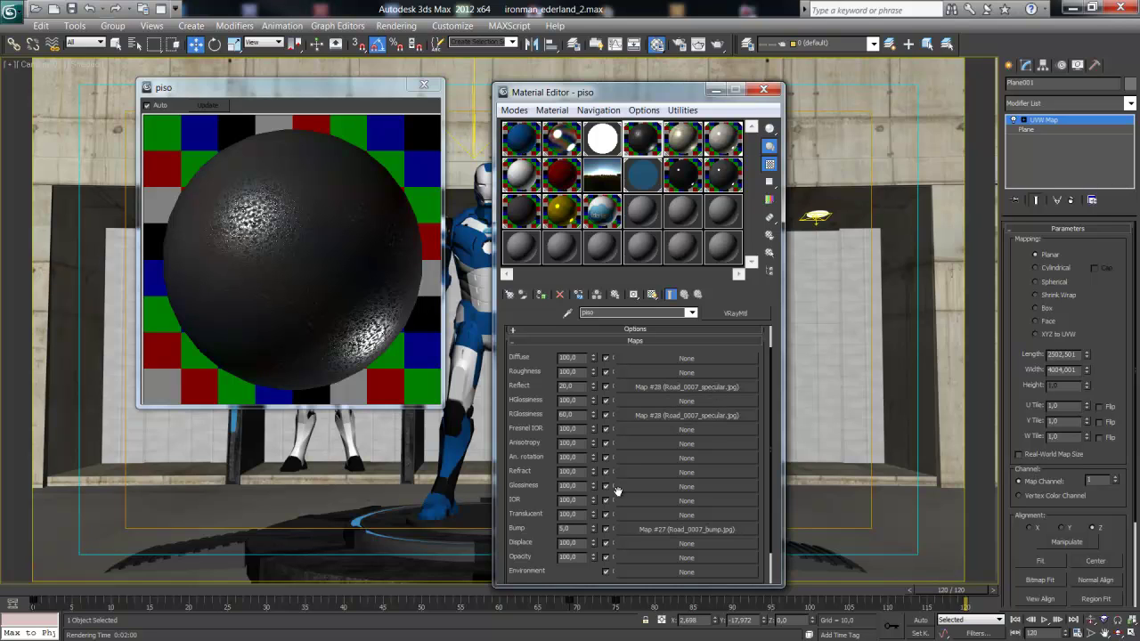
pyautogui.scroll(-5, 726, 384)
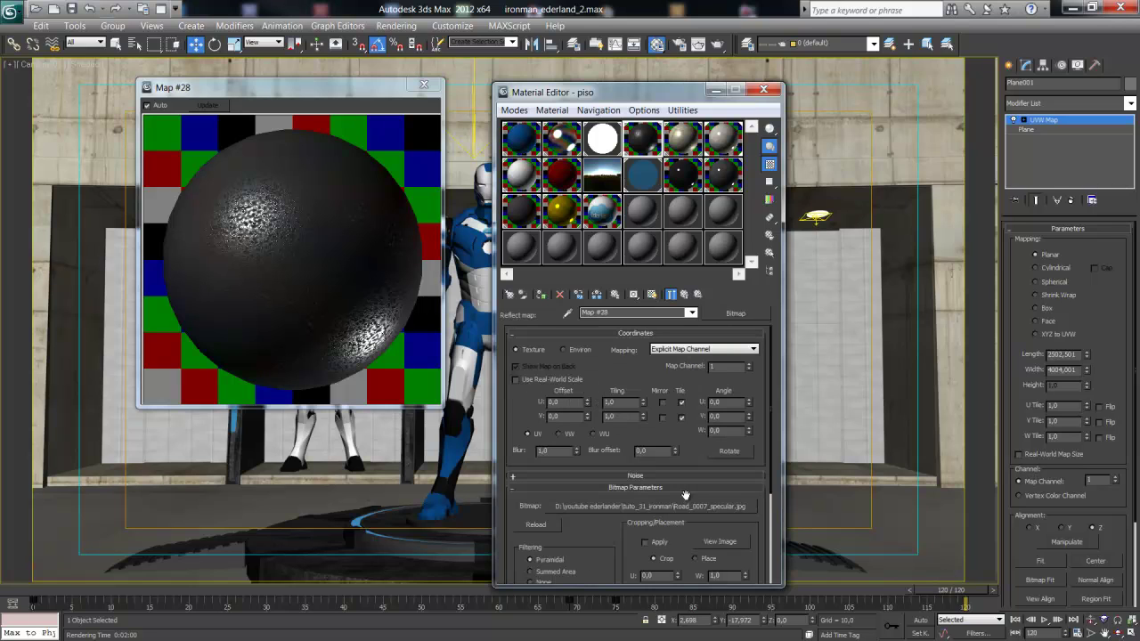
pyautogui.click(719, 541)
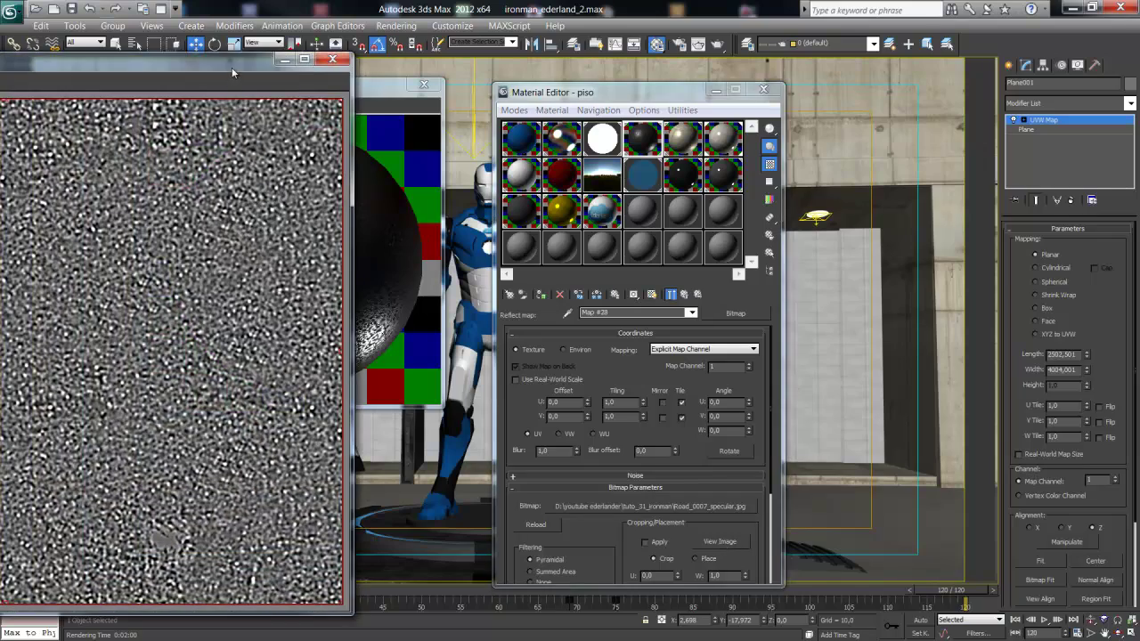
pyautogui.moveTo(231, 71); pyautogui.dragTo(762, 50)
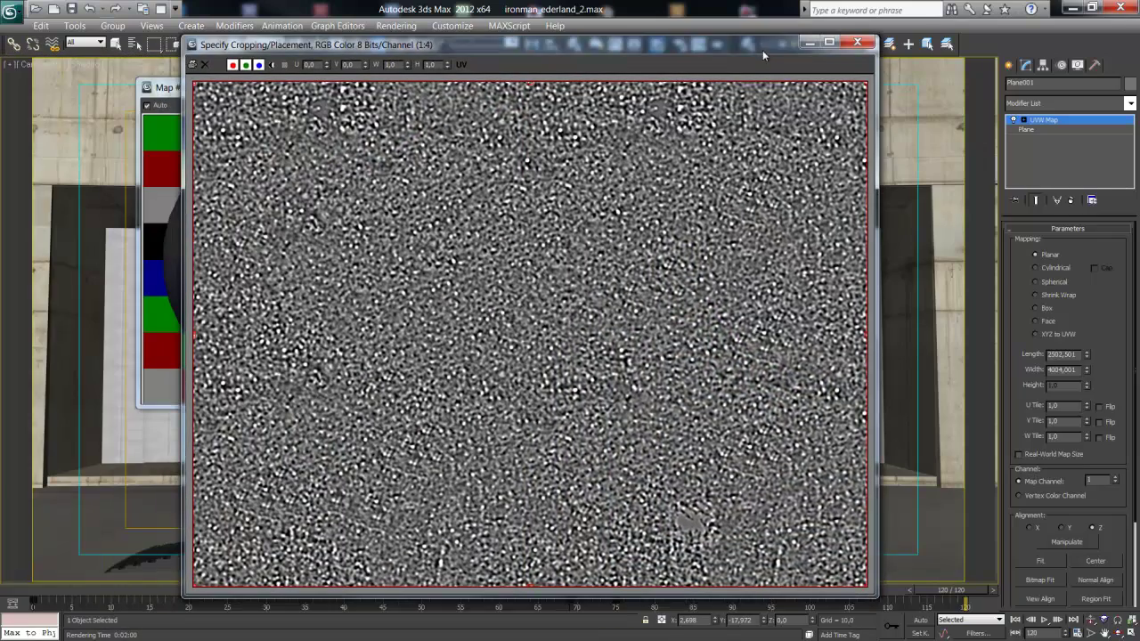
pyautogui.click(859, 43)
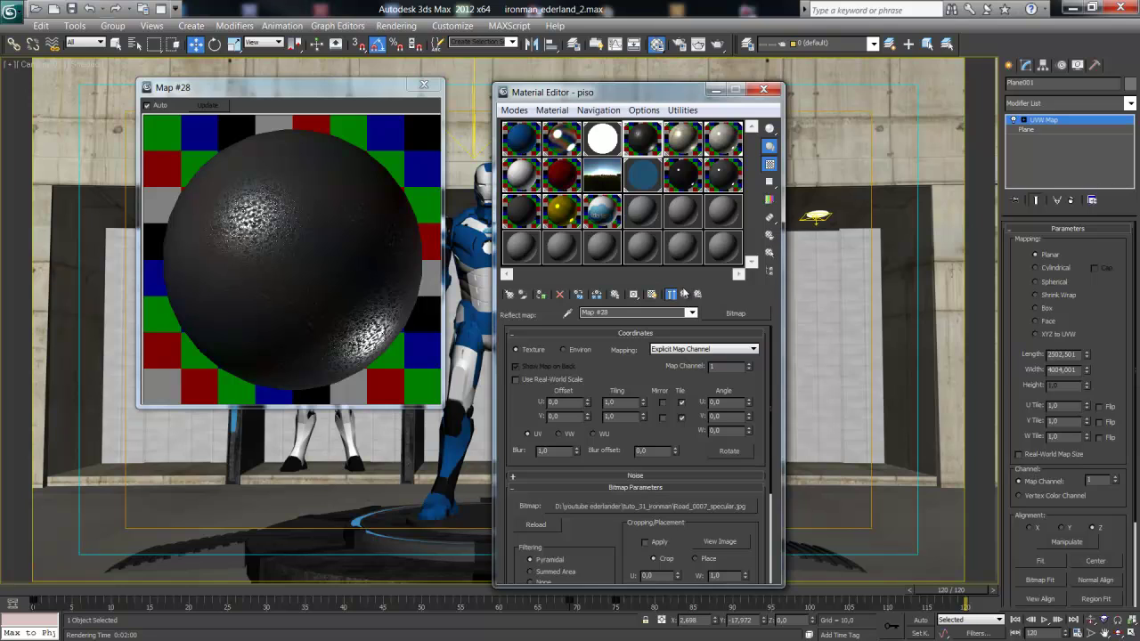
# - View the bump texture Map #27 image, close its preview, and select piso_2
pyautogui.click(697, 293)
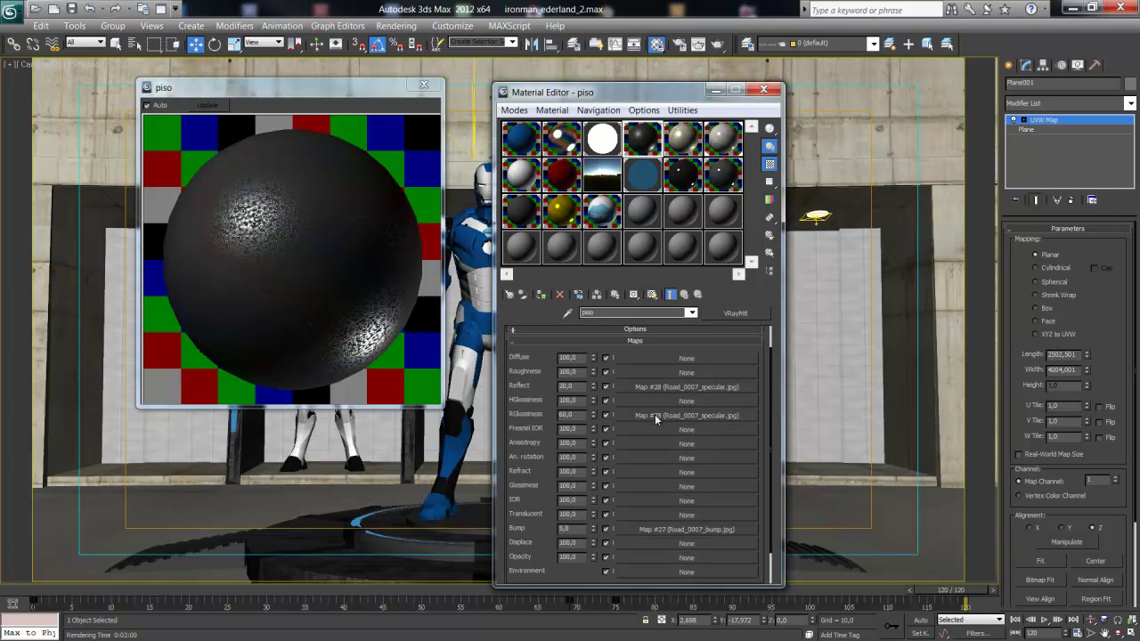
pyautogui.click(703, 525)
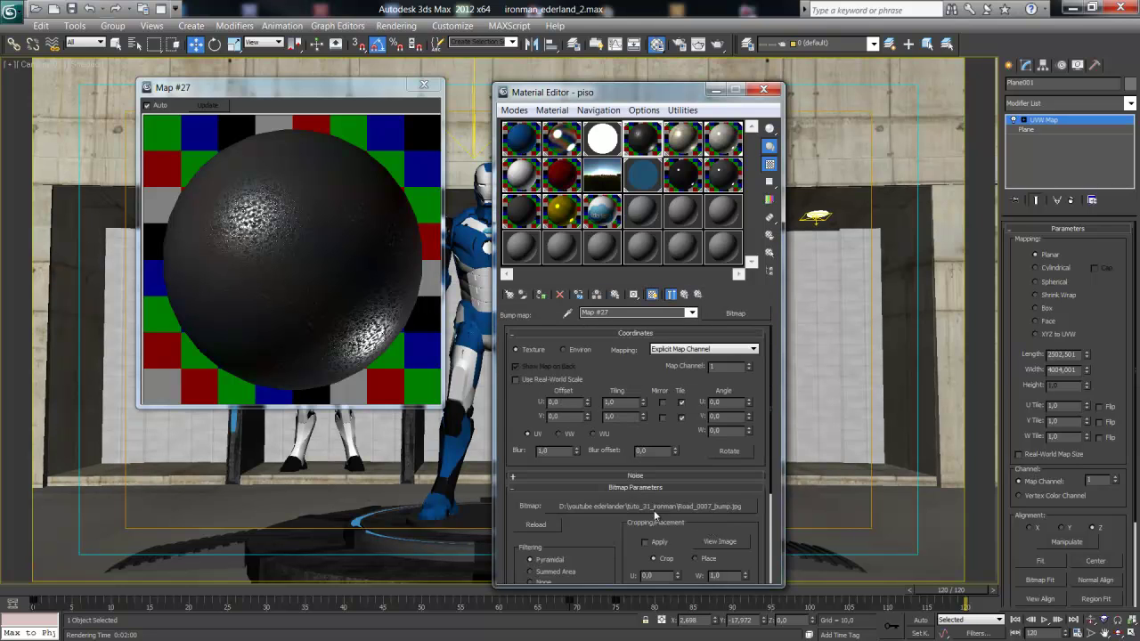
pyautogui.click(719, 544)
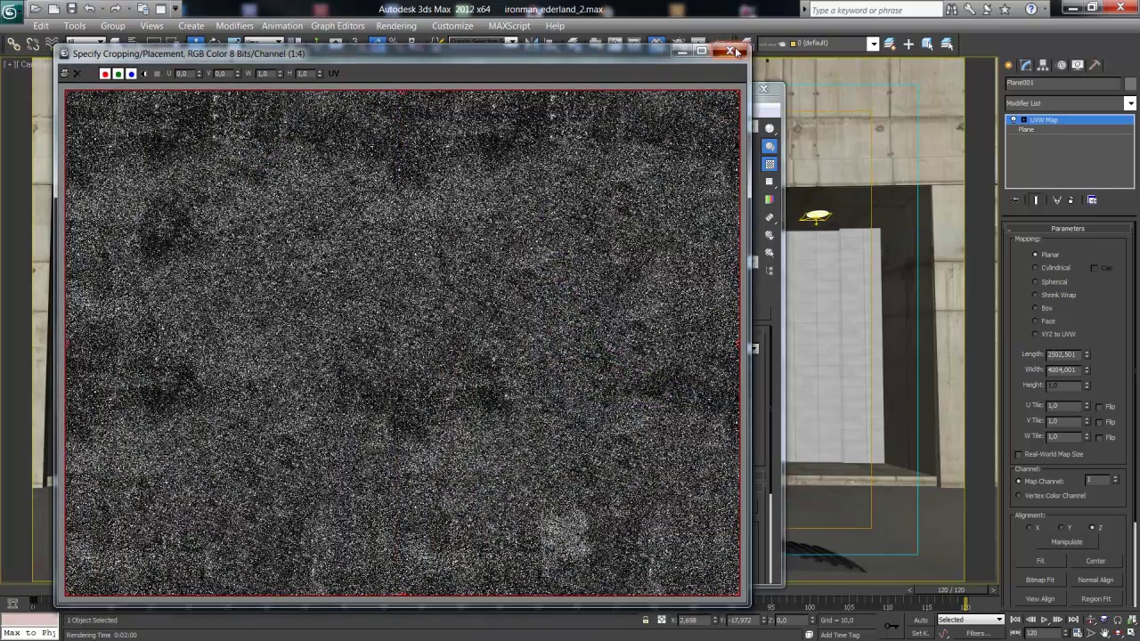
pyautogui.click(729, 50)
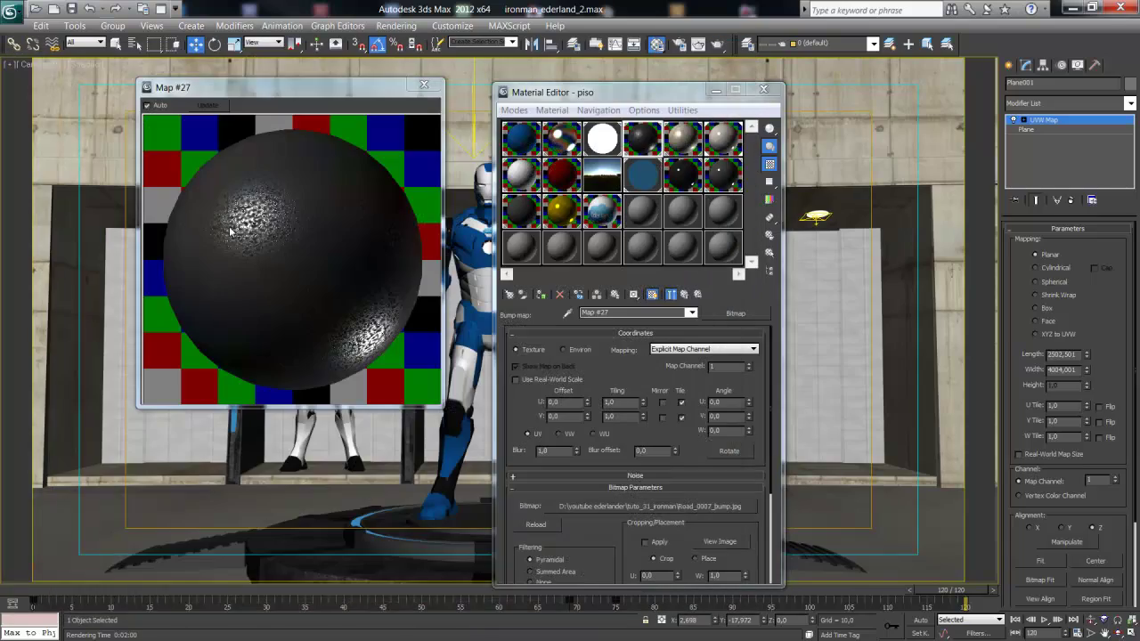
pyautogui.click(424, 85)
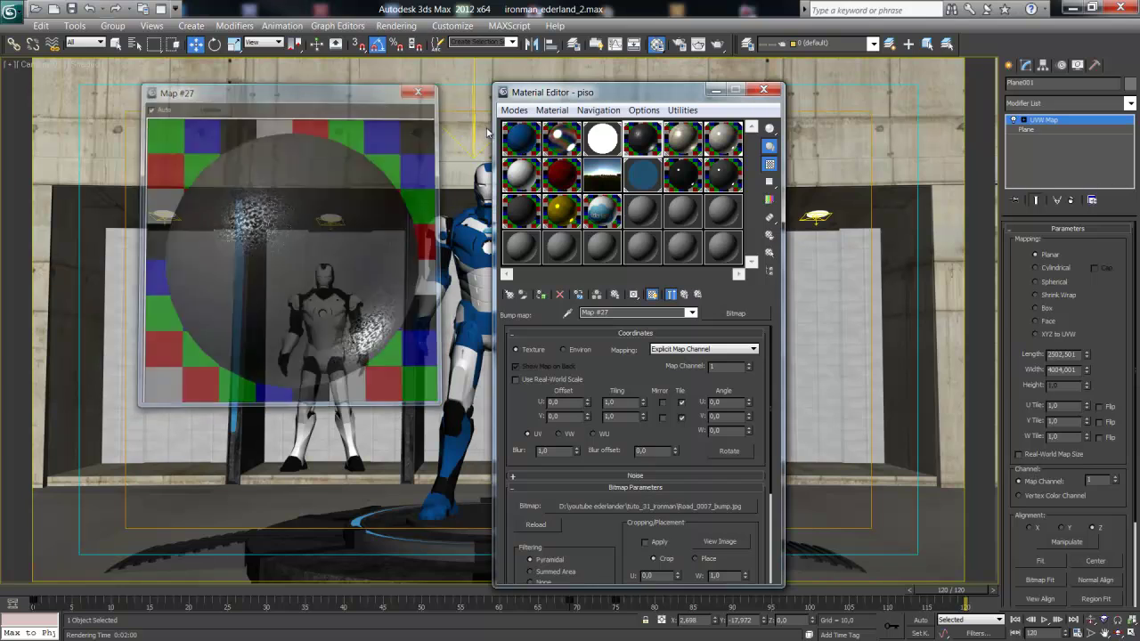
pyautogui.click(682, 138)
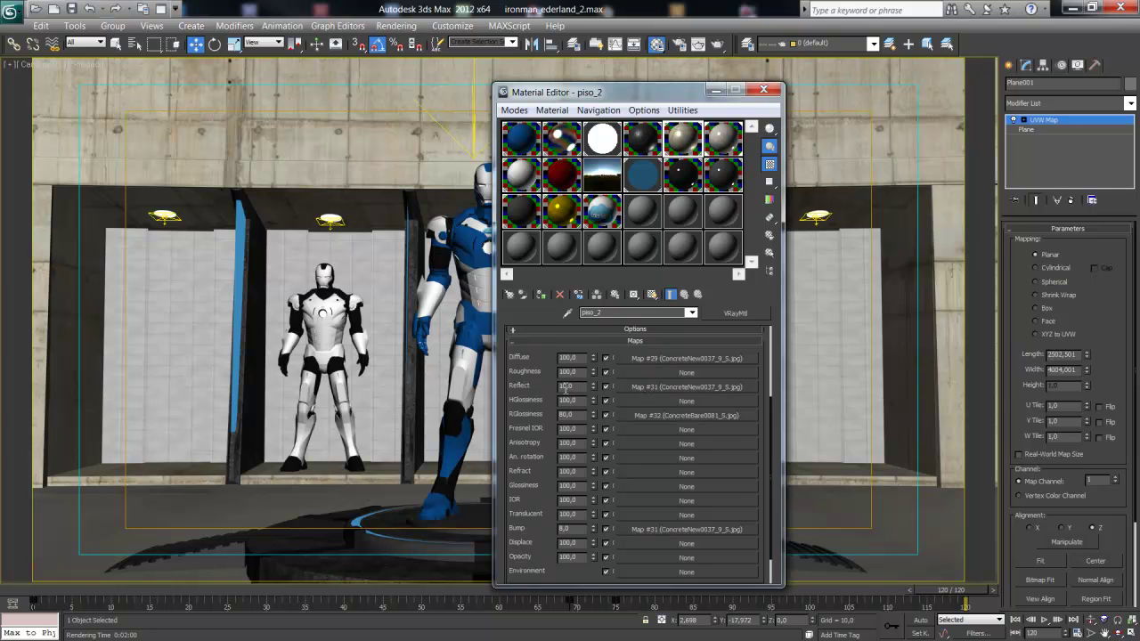
# - Open an enlarged piso_2 preview and view the Reflect Map #31 concrete texture
pyautogui.doubleClick(682, 141)
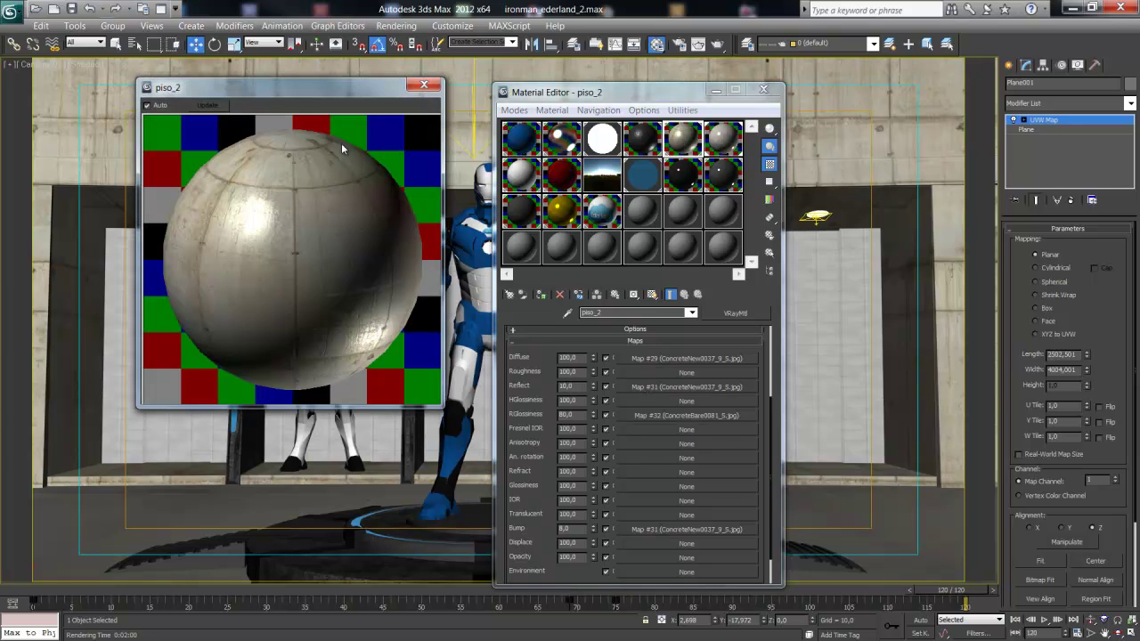
pyautogui.click(572, 385)
pyautogui.click(705, 387)
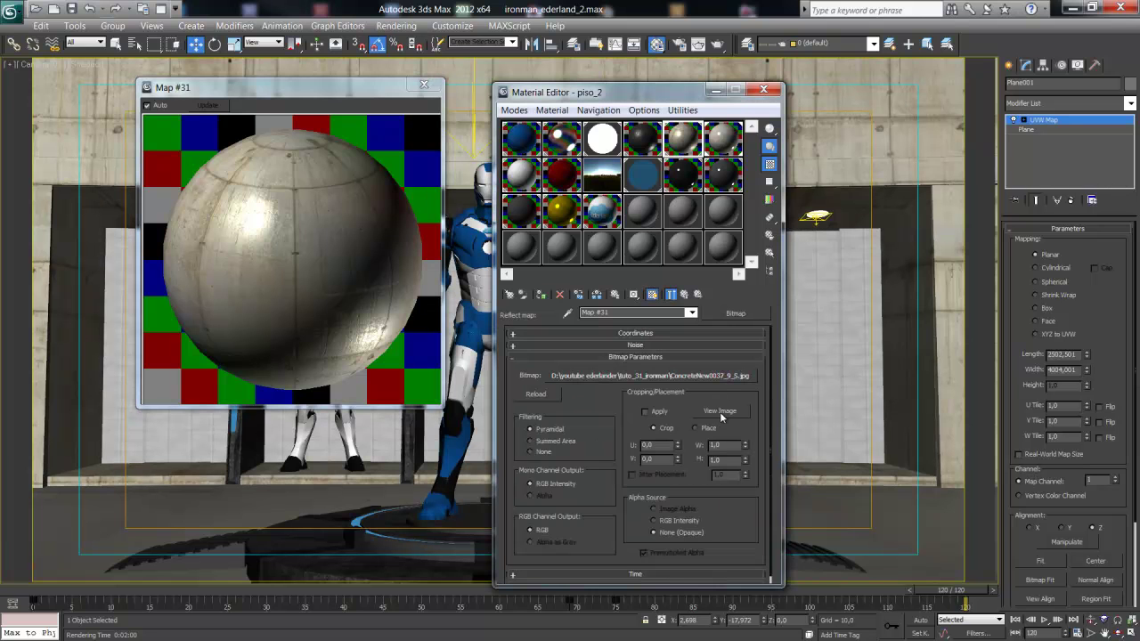
pyautogui.click(719, 410)
pyautogui.moveTo(163, 107); pyautogui.dragTo(617, 111)
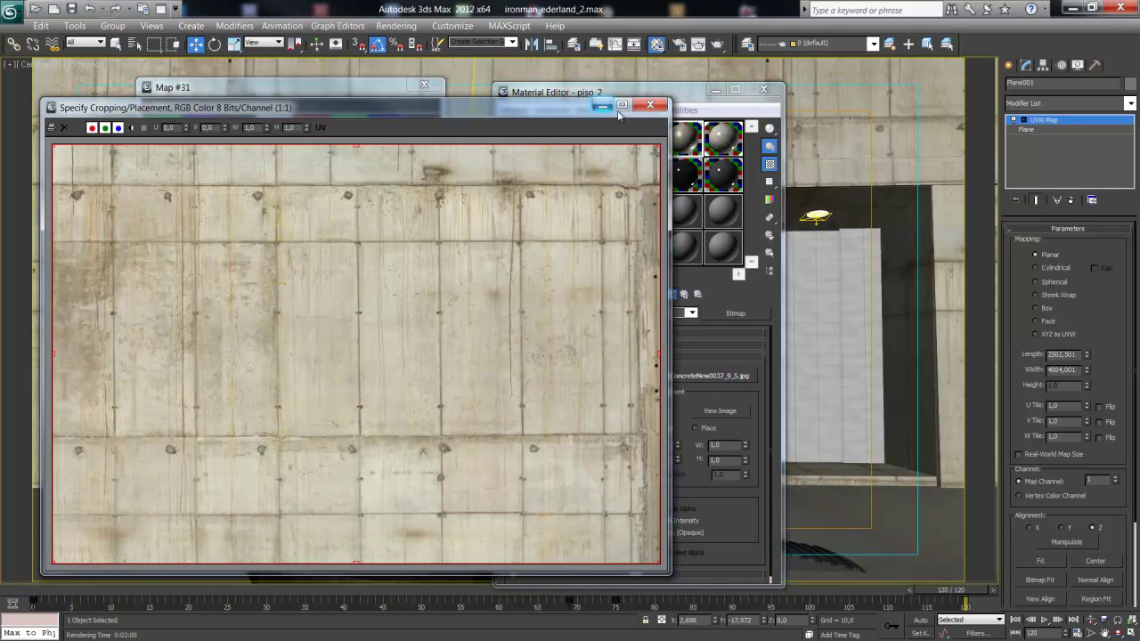
pyautogui.click(684, 293)
# - Try a Reflect map amount of 80, revert it to 10, and collapse Maps
pyautogui.scroll(-10, 638, 421)
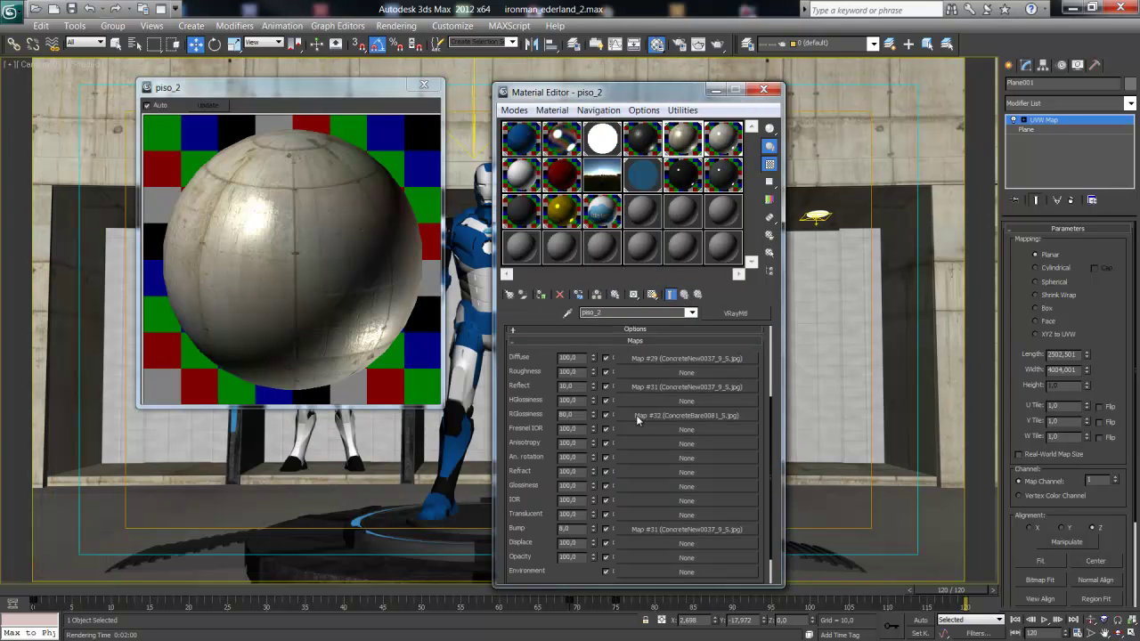
pyautogui.moveTo(578, 386); pyautogui.dragTo(529, 381)
pyautogui.write('10')
pyautogui.press('Return')
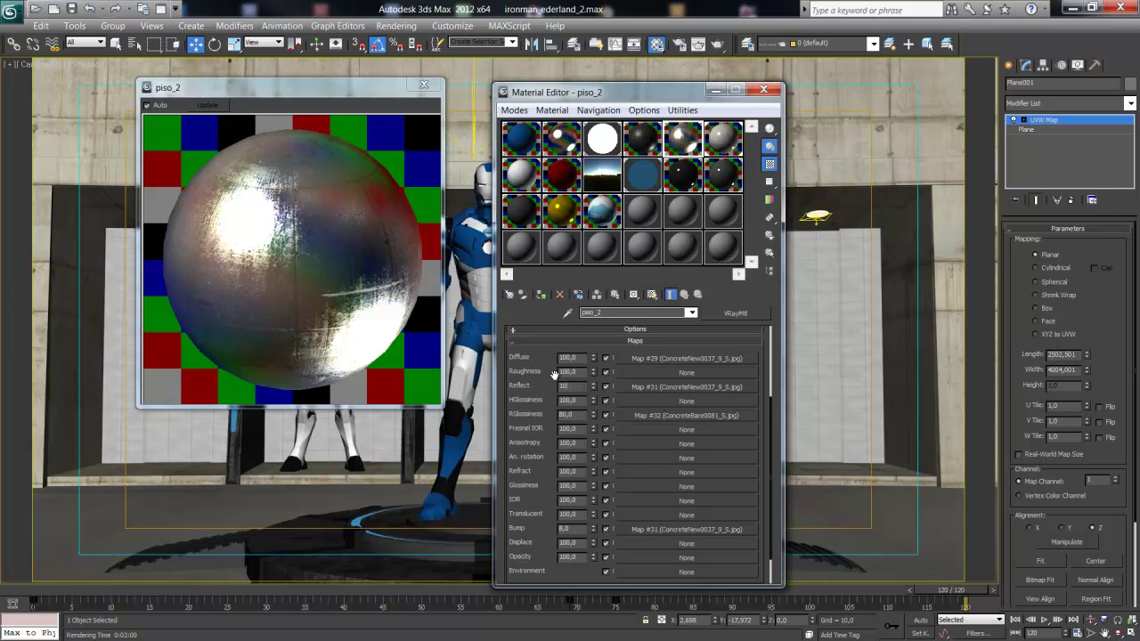
pyautogui.press('Return')
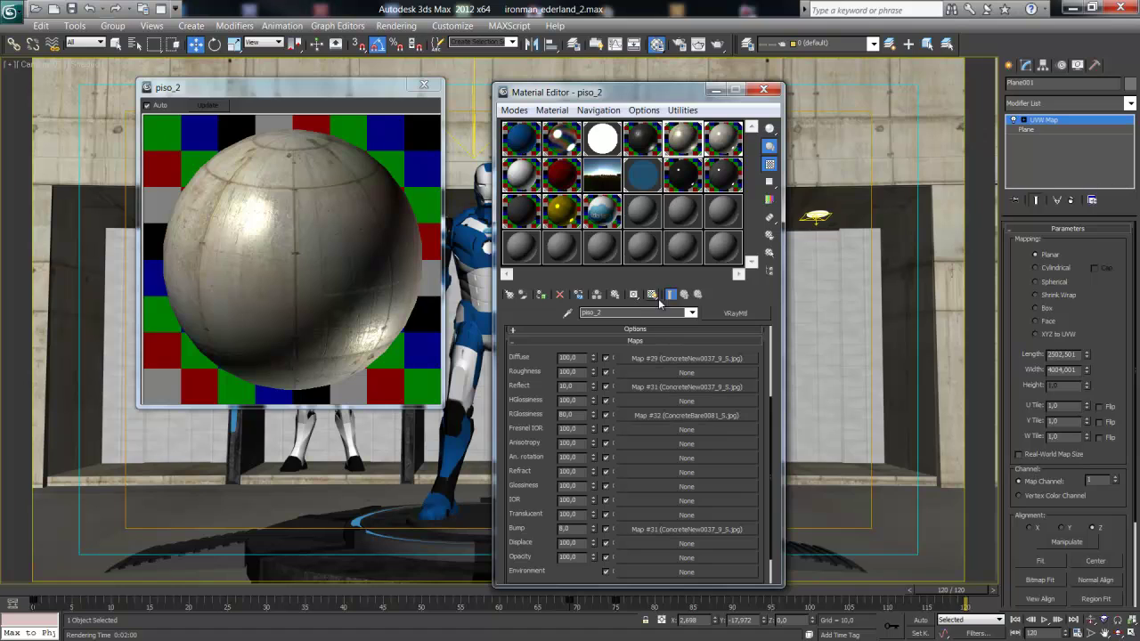
pyautogui.click(635, 343)
# - Set piso_2's reflection glossiness to 1,0 in the basic parameters
pyautogui.click(639, 333)
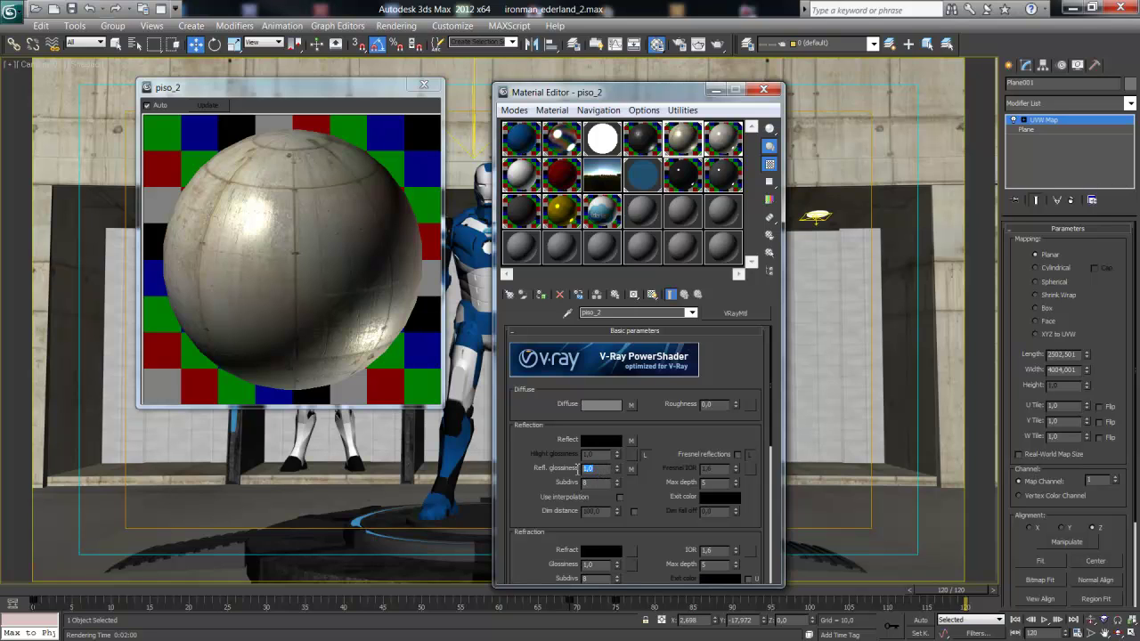
pyautogui.doubleClick(600, 468)
pyautogui.click(617, 472)
pyautogui.write('0,79')
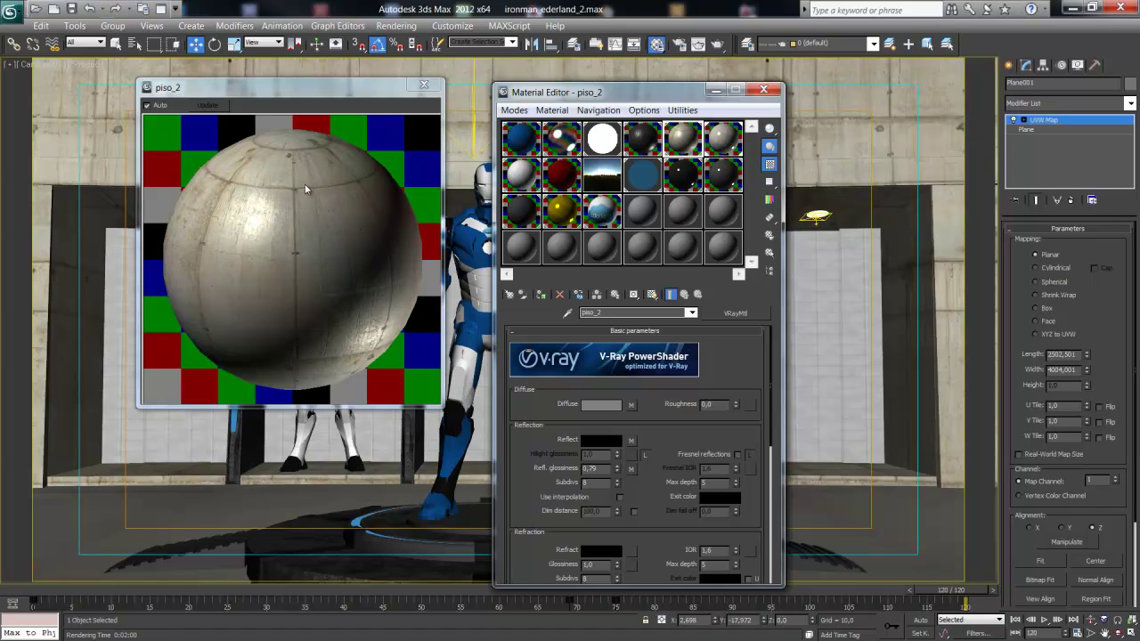
pyautogui.doubleClick(594, 469)
pyautogui.write('1,0')
pyautogui.press('Return')
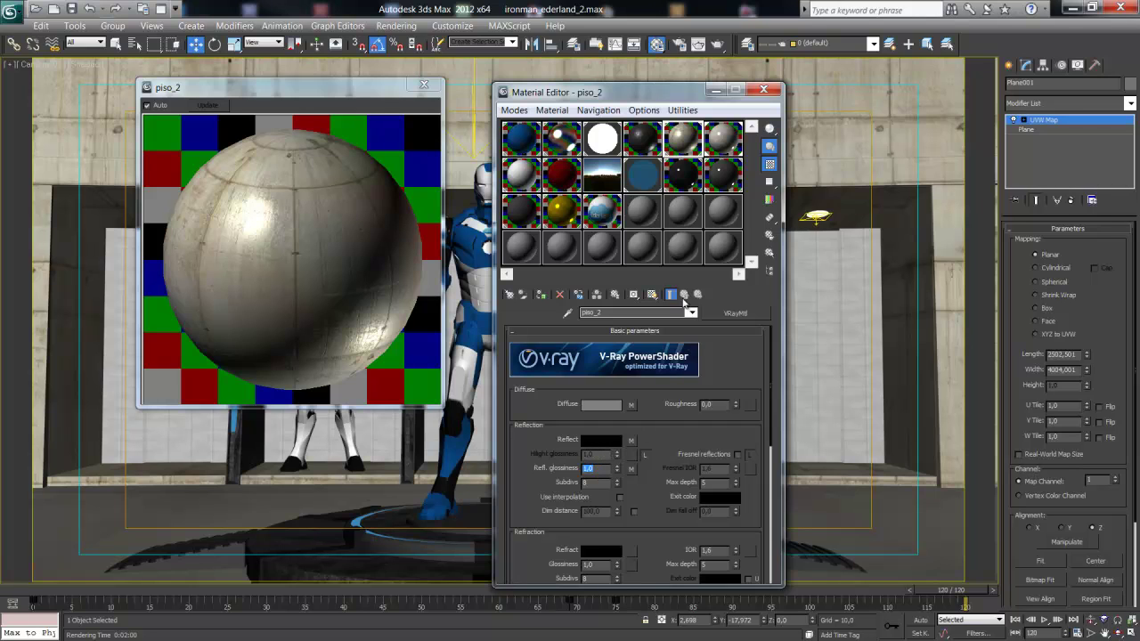
pyautogui.click(649, 332)
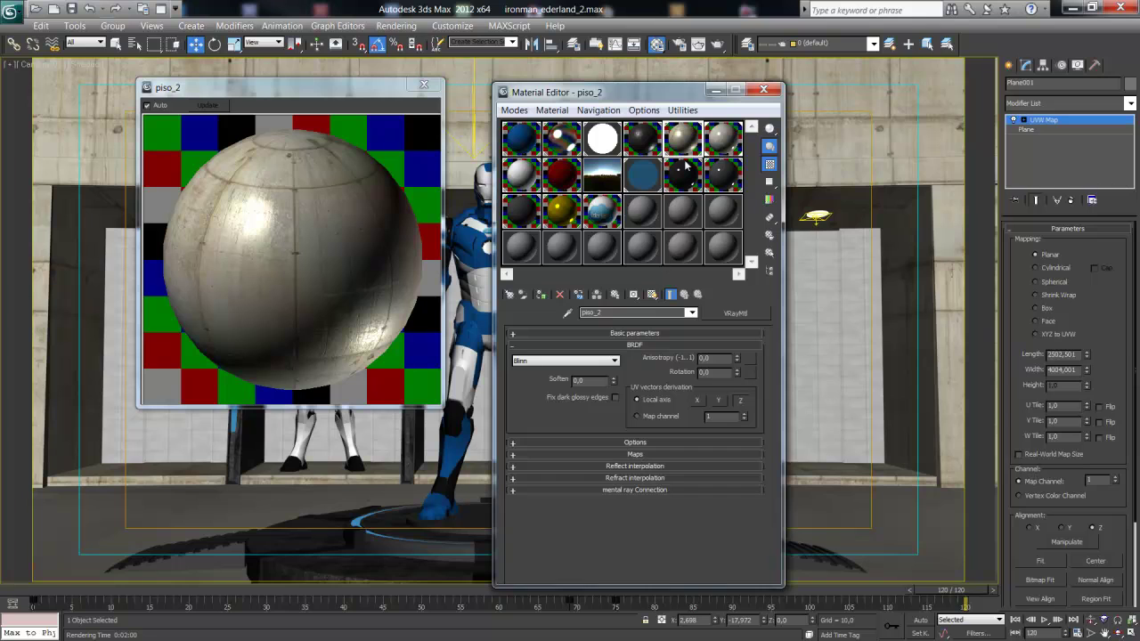
# - After viewing rojo, inspect the gold oro material's Diffuse and Reflect colours
pyautogui.click(575, 180)
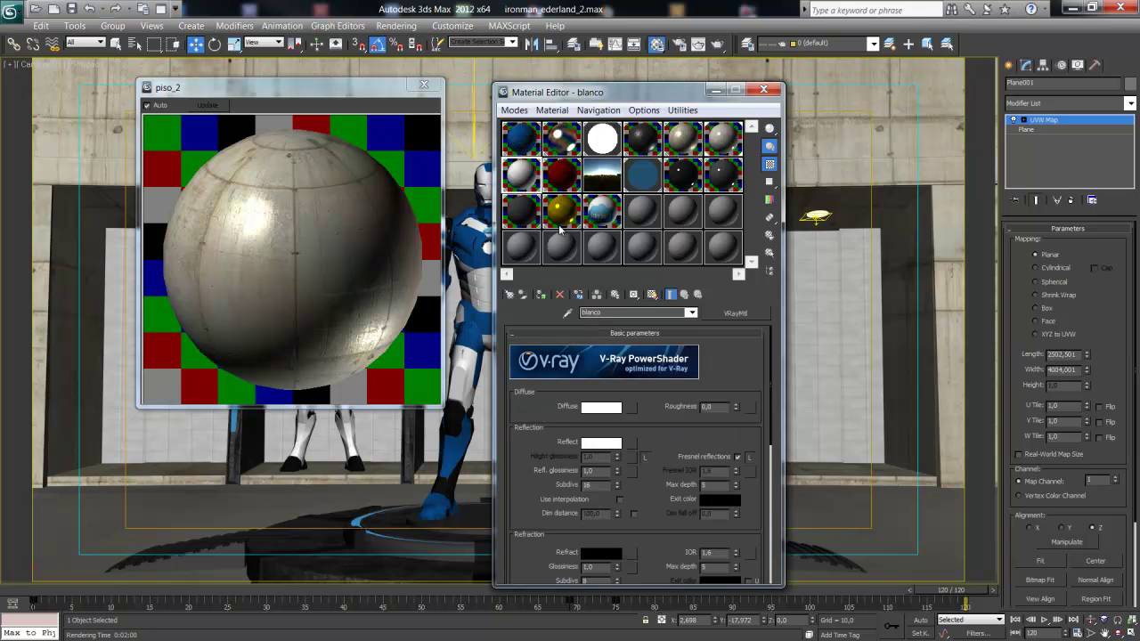
pyautogui.click(560, 212)
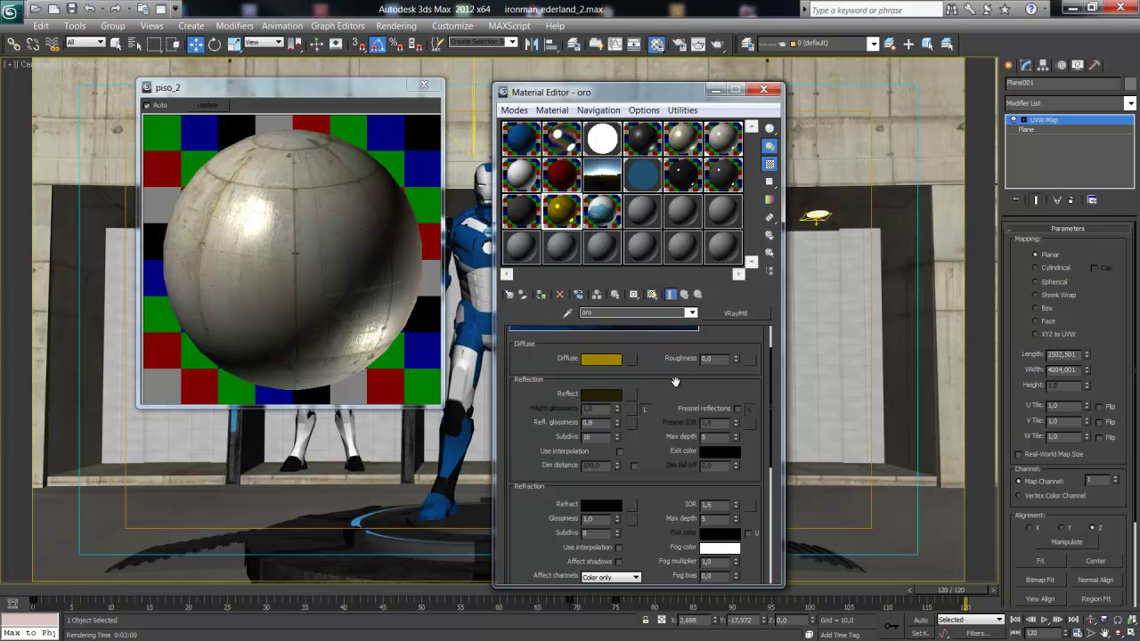
pyautogui.scroll(1, 676, 384)
pyautogui.click(606, 374)
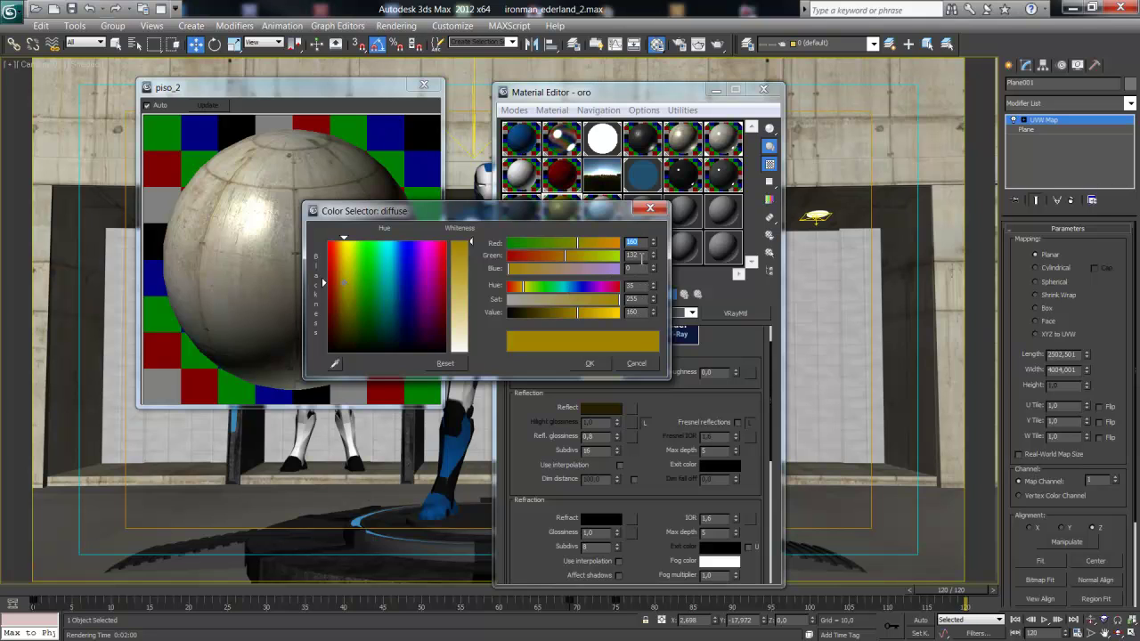
pyautogui.click(590, 363)
pyautogui.click(610, 412)
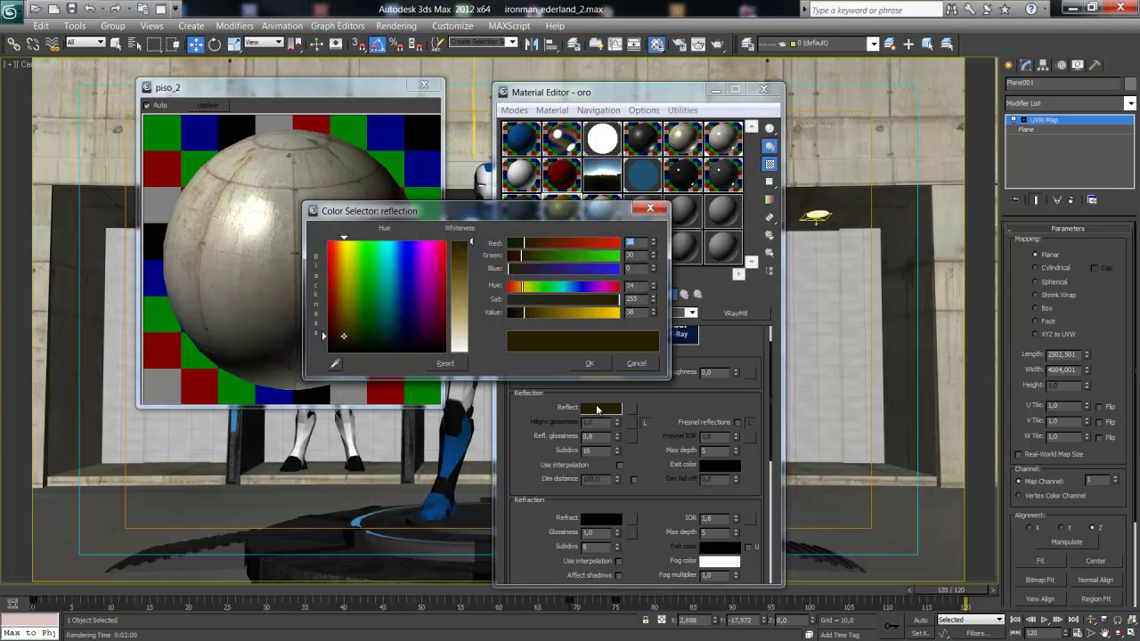
pyautogui.click(589, 364)
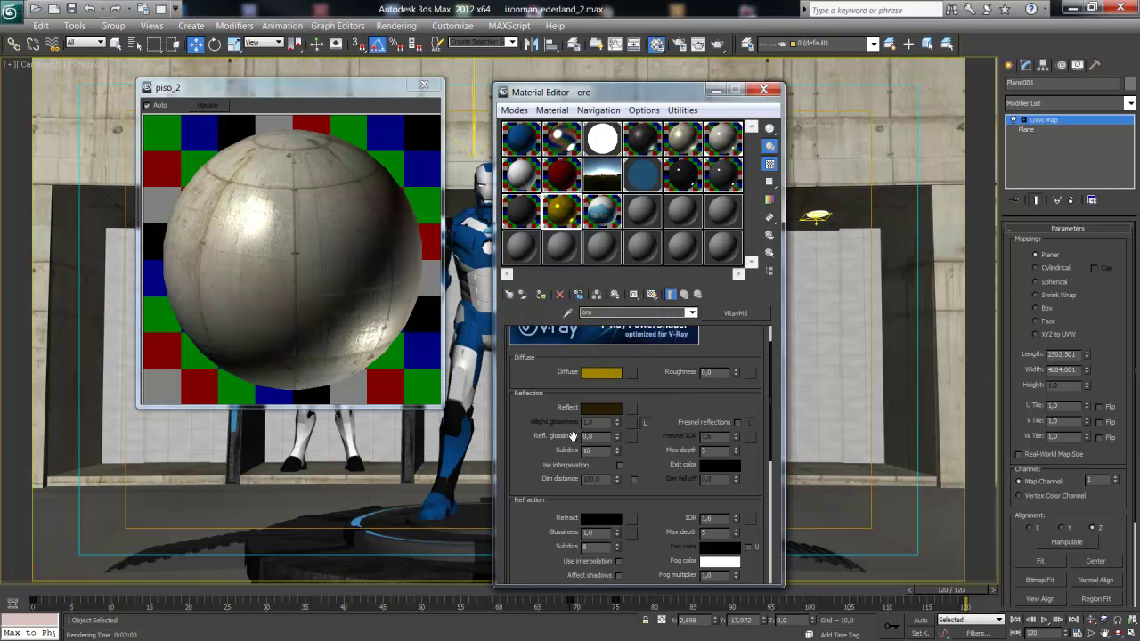
# - Preview oro enlarged, close the previews, and move the Material Editor to the right
pyautogui.doubleClick(561, 213)
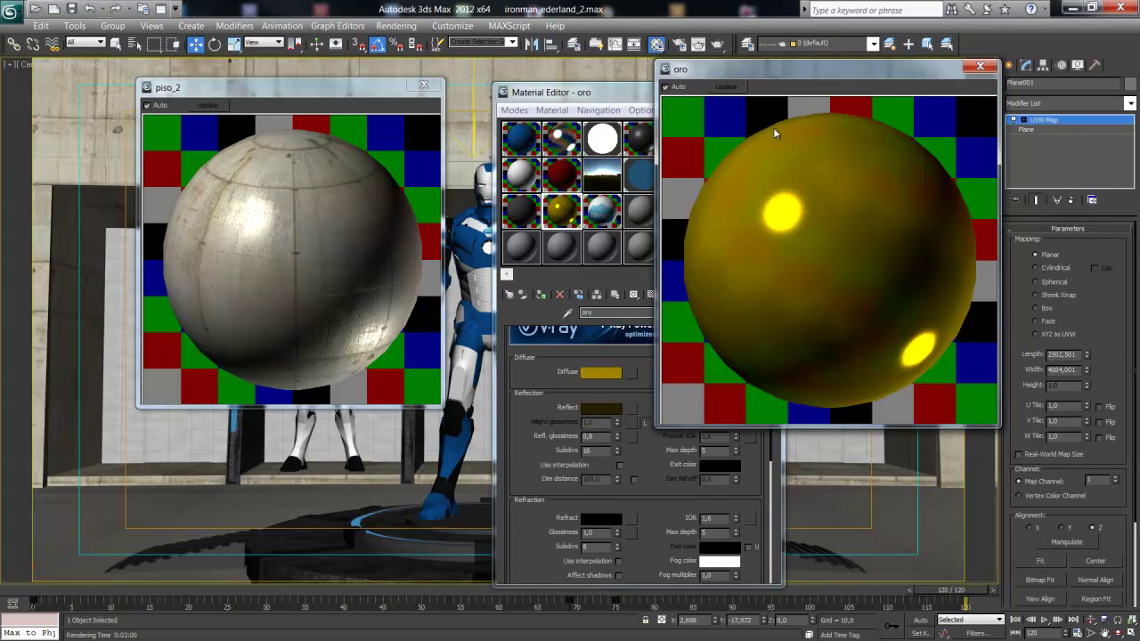
pyautogui.click(423, 84)
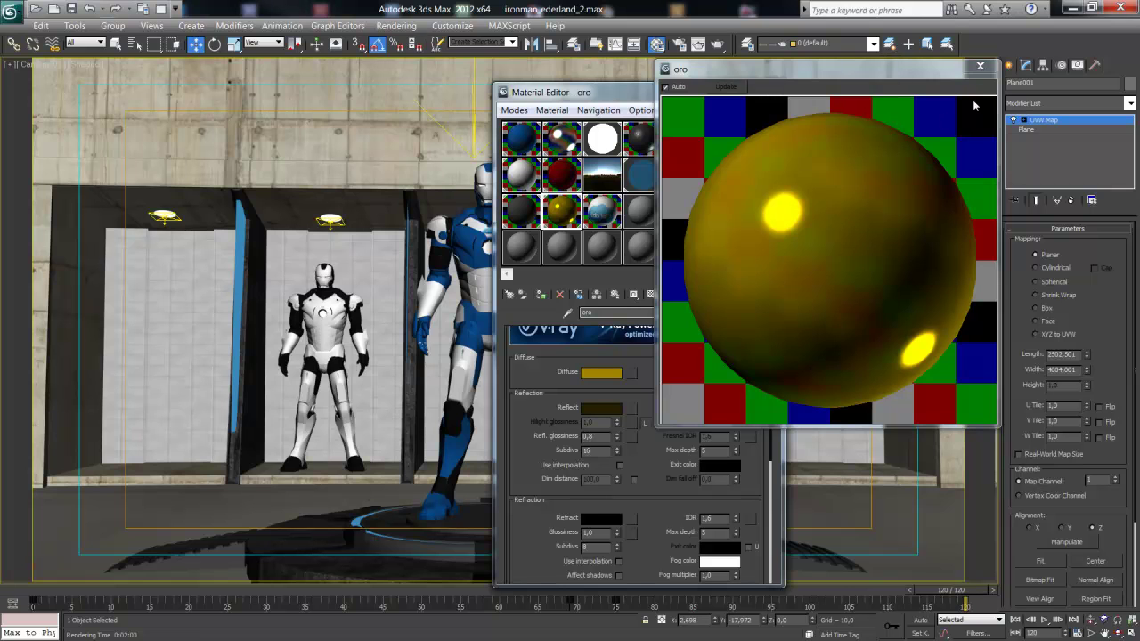
pyautogui.click(980, 68)
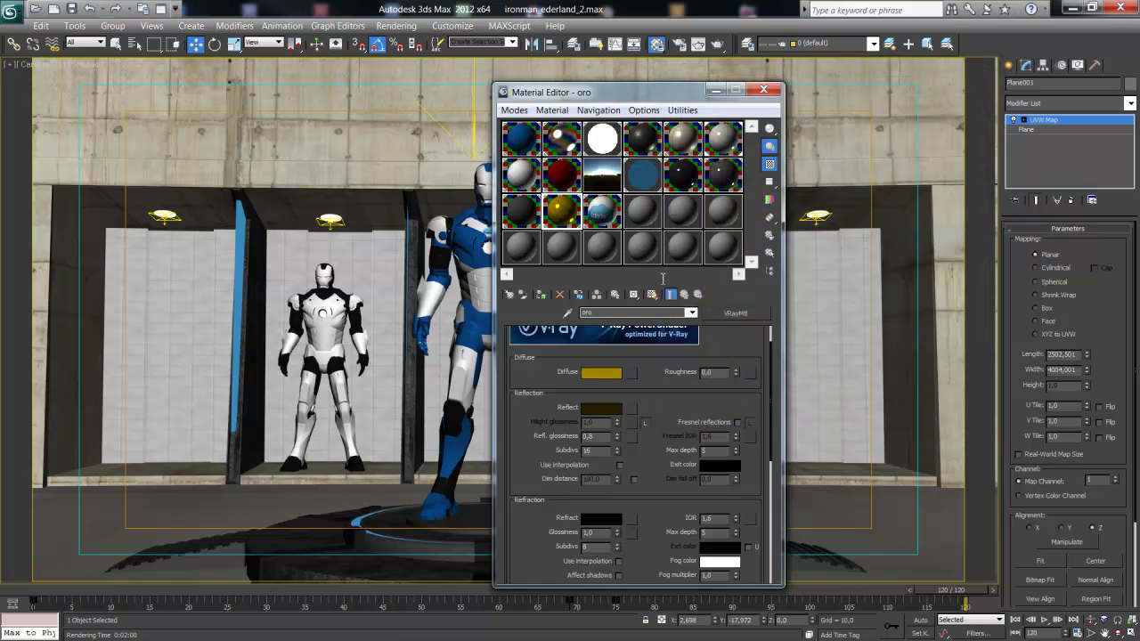
pyautogui.moveTo(658, 101); pyautogui.dragTo(132, 115)
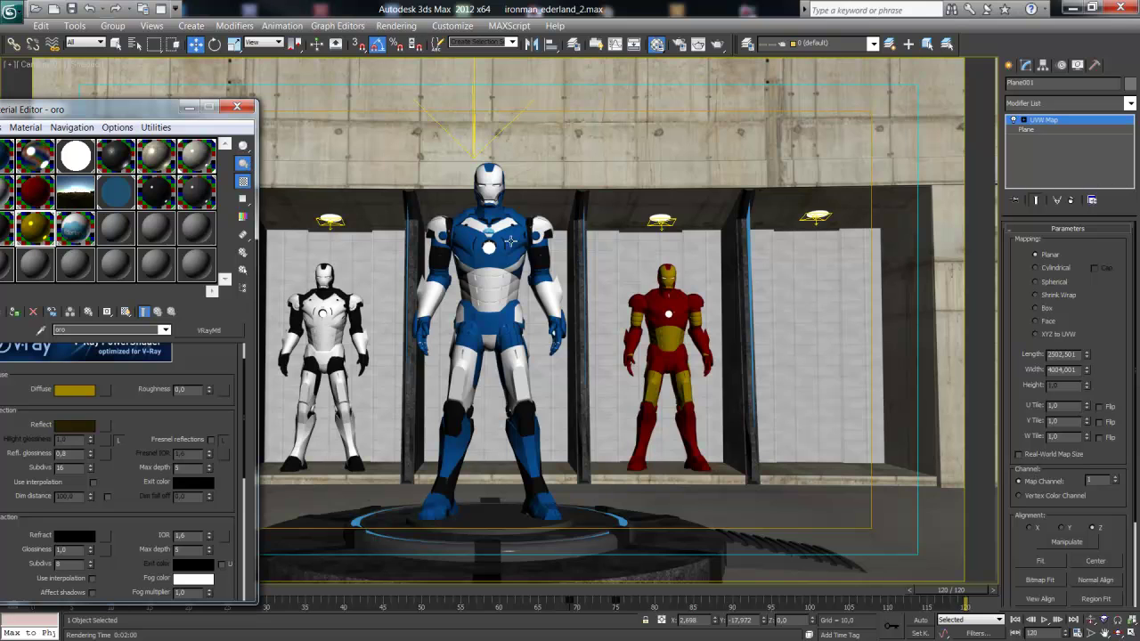
pyautogui.moveTo(100, 114); pyautogui.dragTo(746, 89)
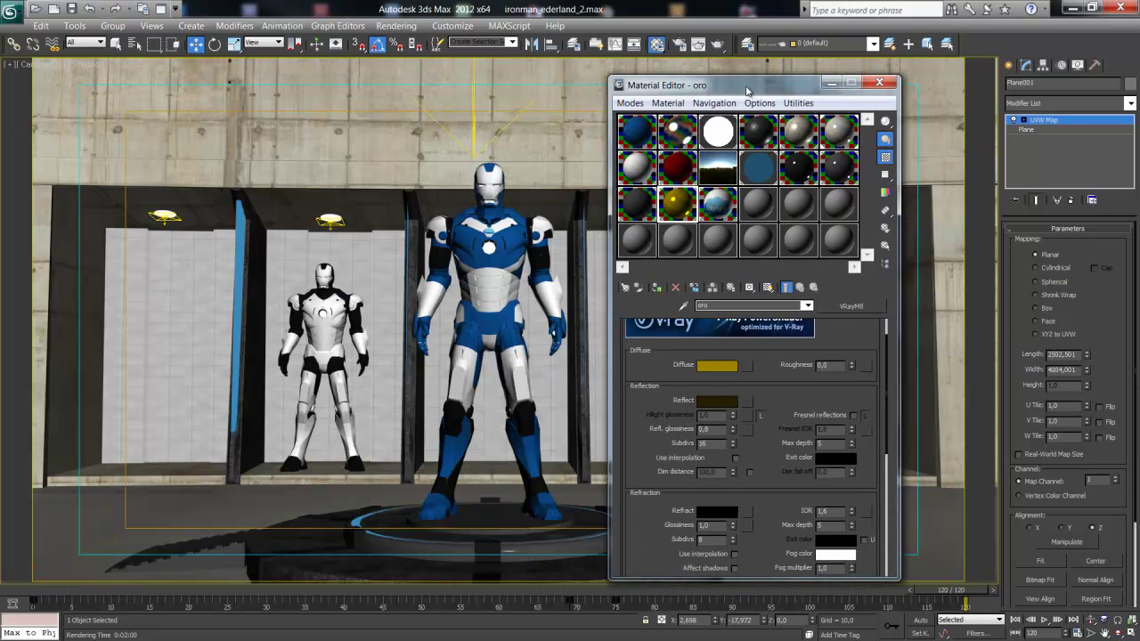
# - Open the logo_ material's diffuse bitmap Map #37 and view the logo_300_jp.jpg image
pyautogui.click(730, 207)
pyautogui.click(751, 399)
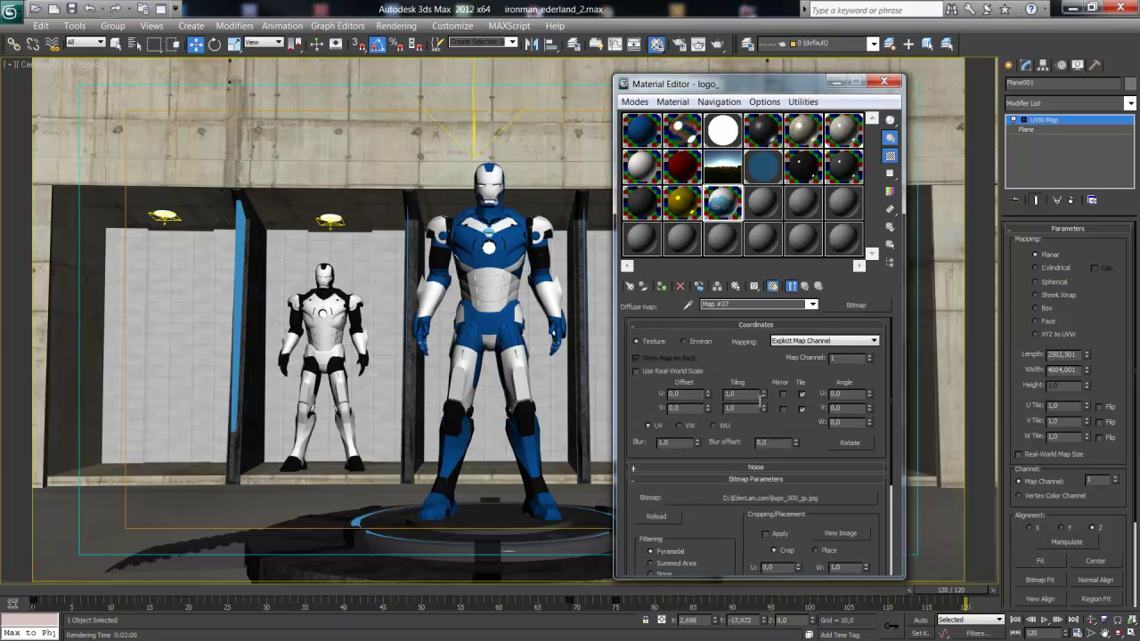
pyautogui.click(838, 534)
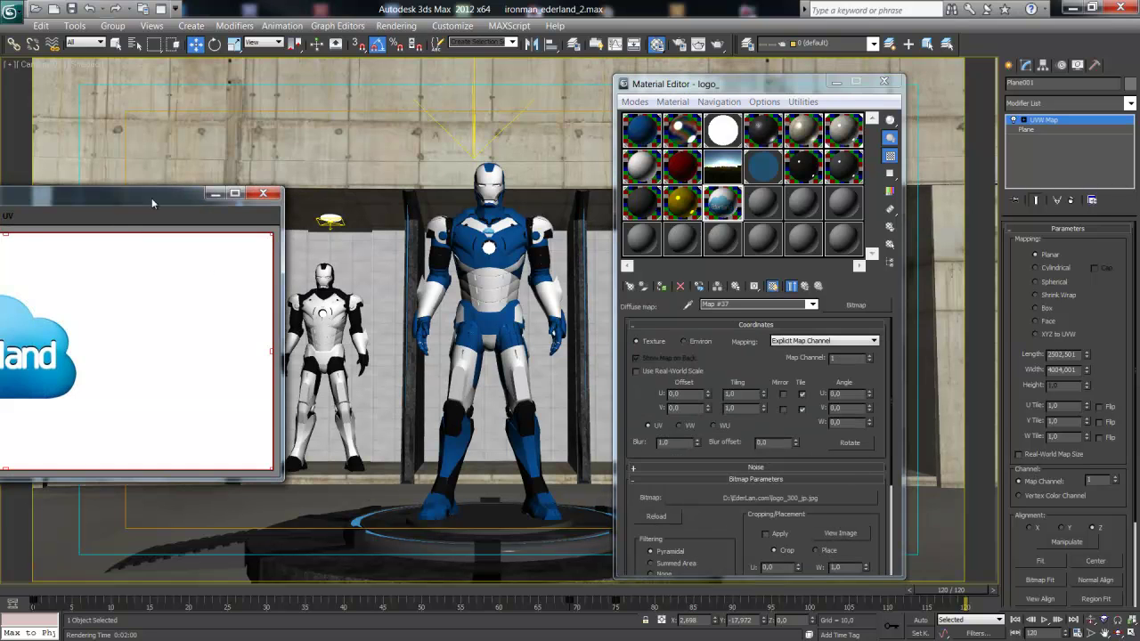
pyautogui.moveTo(124, 181); pyautogui.dragTo(453, 182)
pyautogui.click(589, 177)
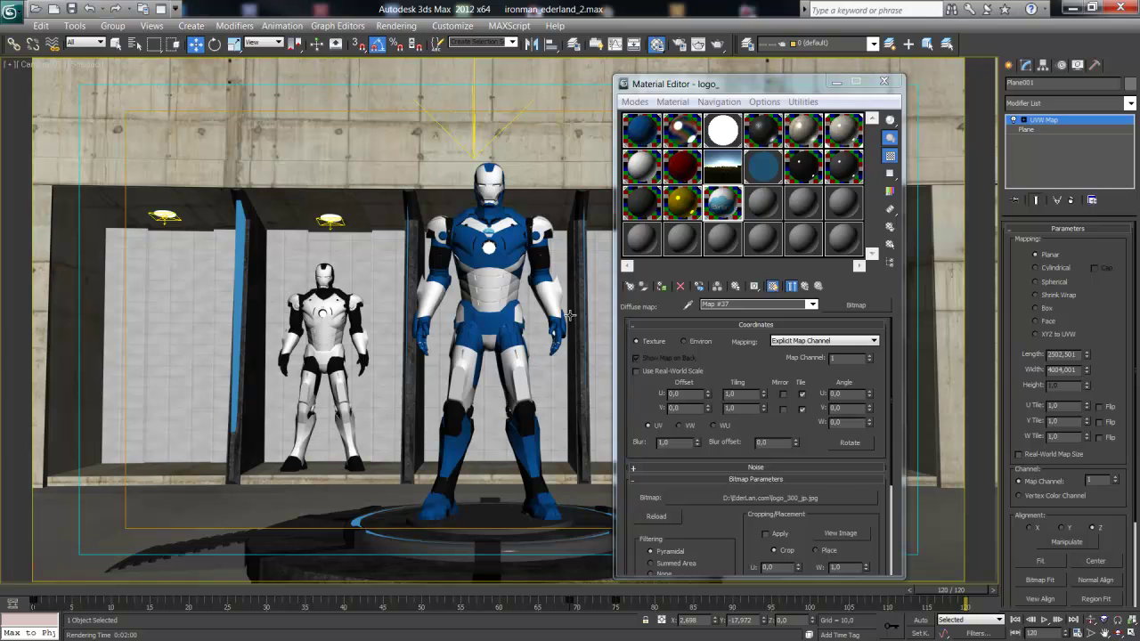
# - Close the Material Editor, maximize Firefox, and strip ?ref=hl from the Ederland page URL
pyautogui.click(883, 81)
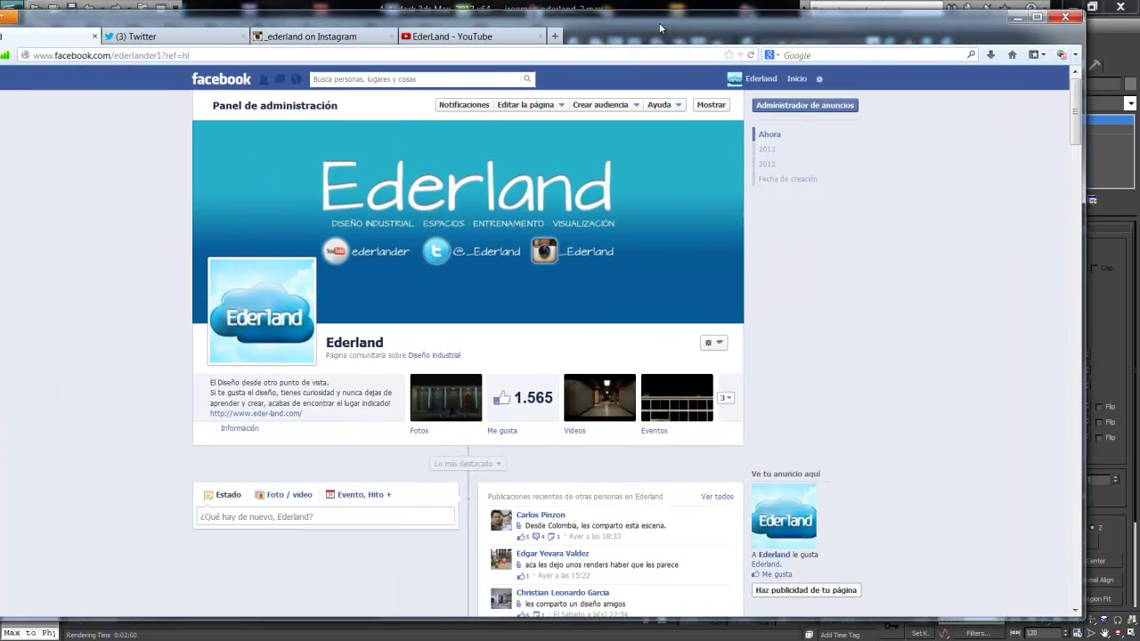
pyautogui.doubleClick(658, 22)
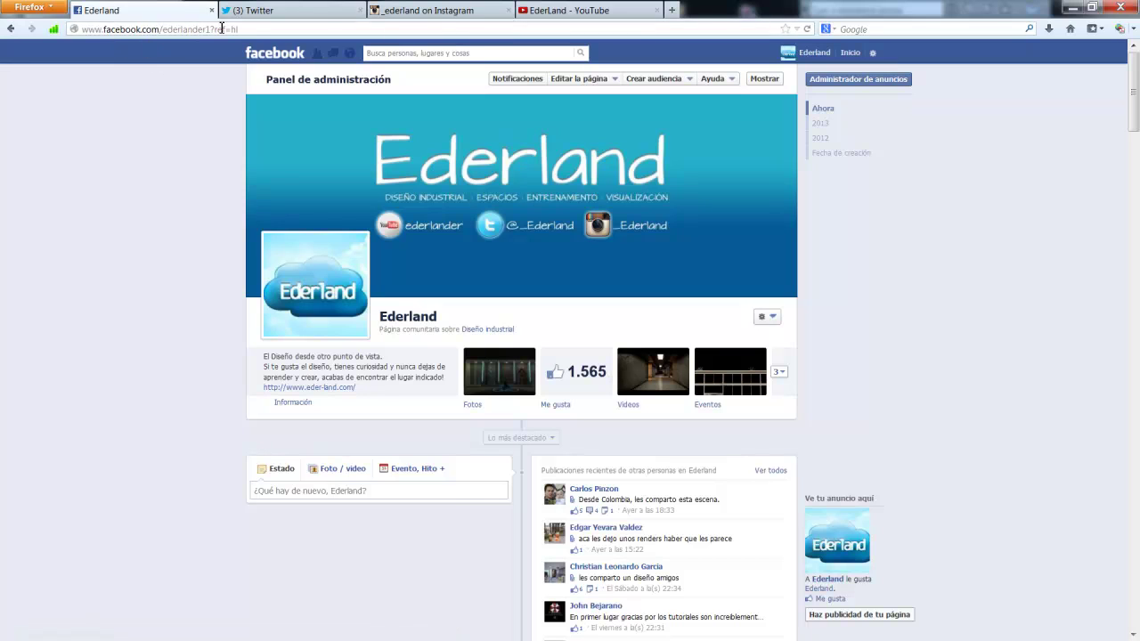
pyautogui.moveTo(210, 29); pyautogui.dragTo(281, 29)
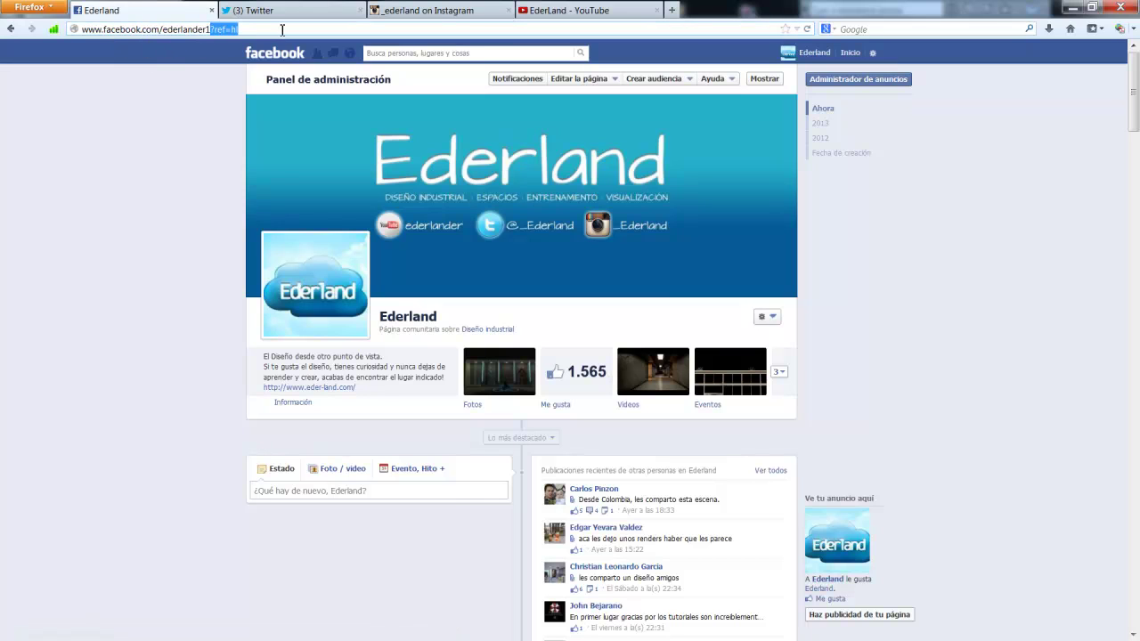
pyautogui.press('BackSpace')
pyautogui.press('Return')
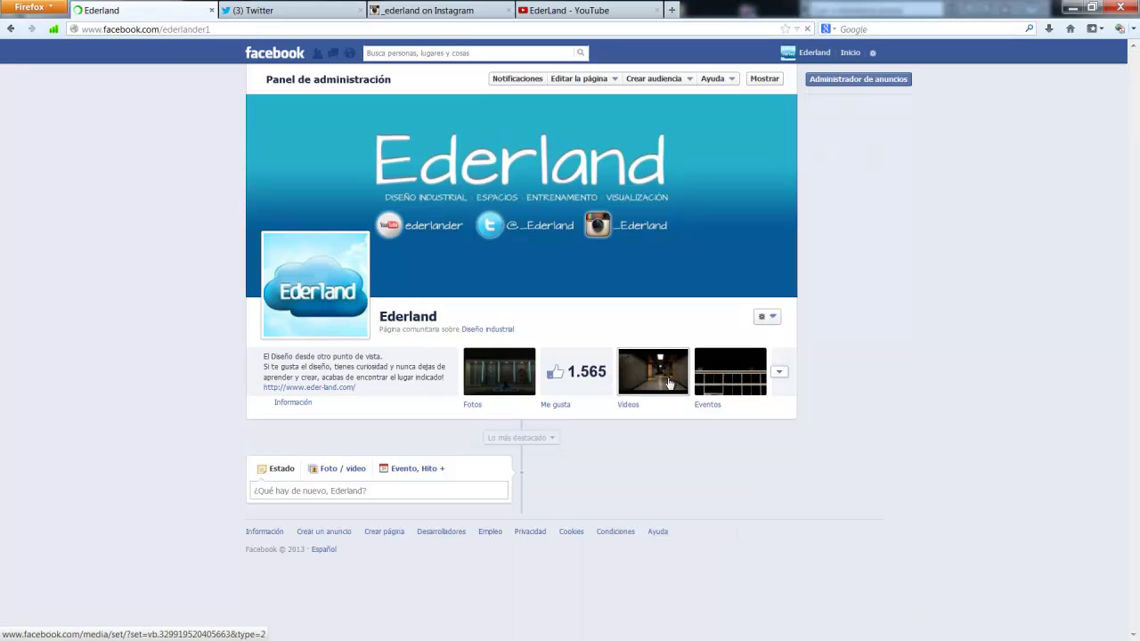
# - Open the 1er DESAFIO EDERLAND (CONCURSO) event and expand its full description
pyautogui.click(709, 408)
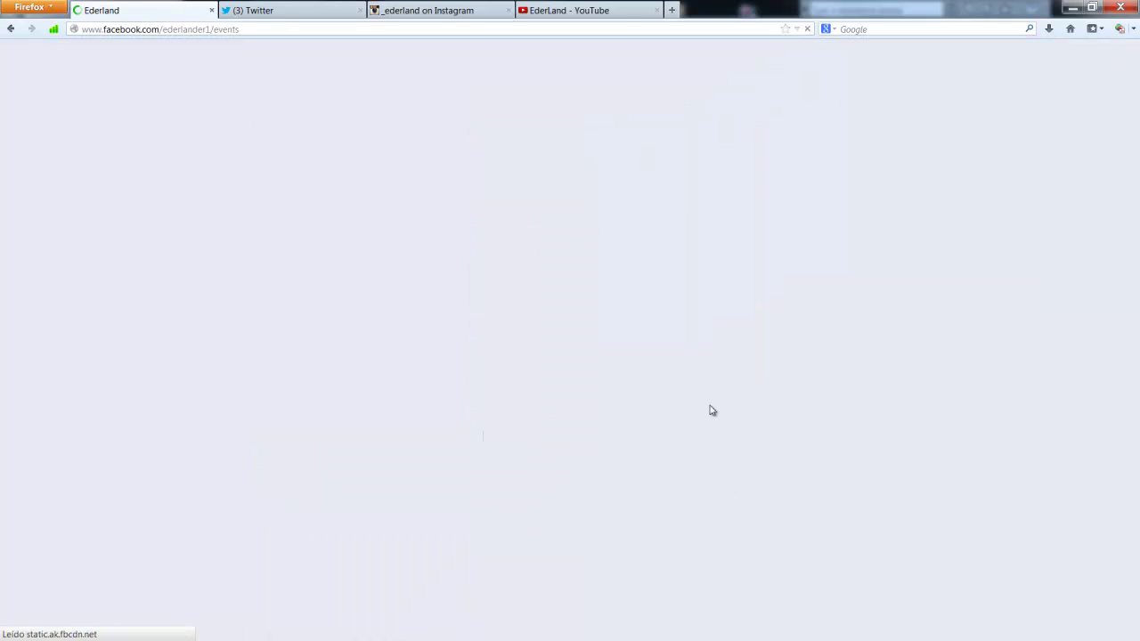
pyautogui.moveTo(390, 142)
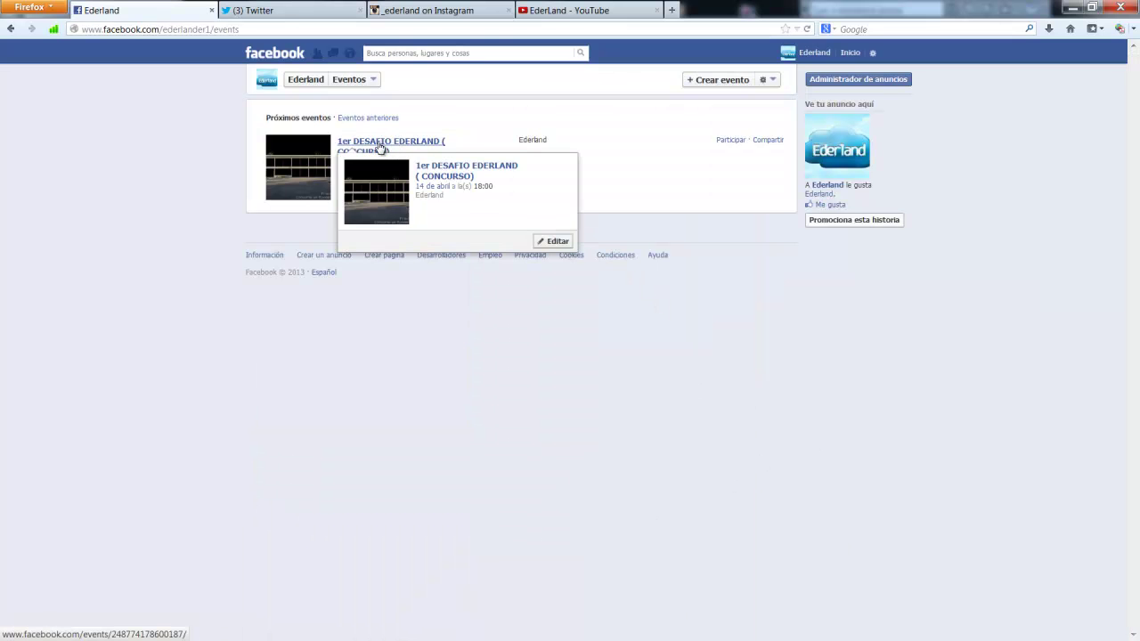
pyautogui.click(381, 146)
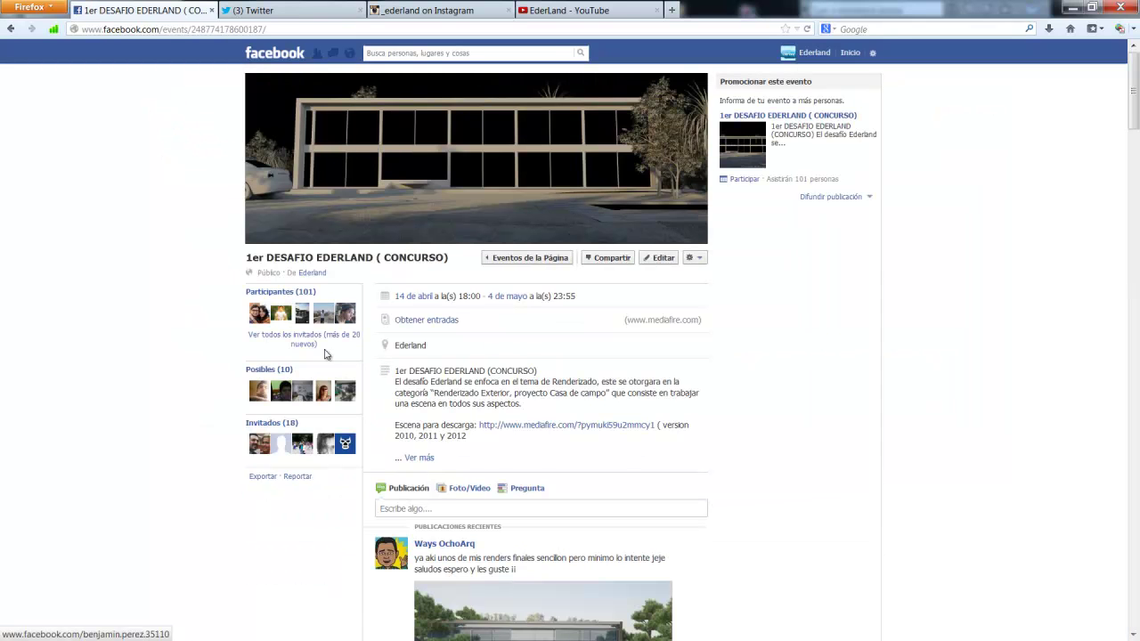
pyautogui.click(419, 458)
pyautogui.scroll(-3, 461, 403)
pyautogui.scroll(-2, 461, 403)
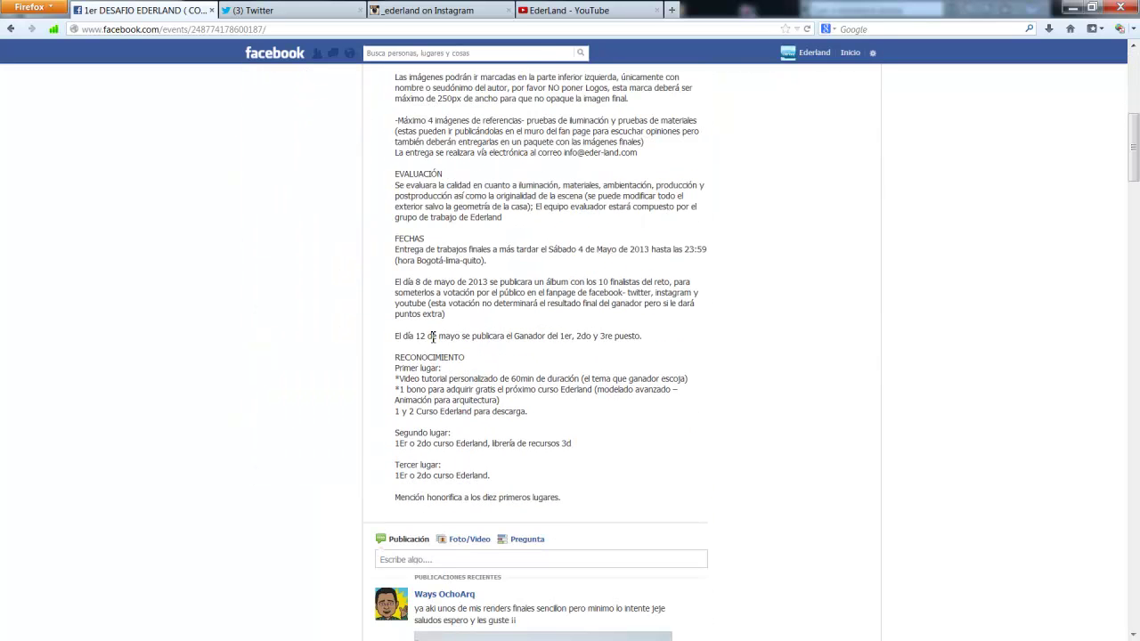
pyautogui.scroll(2, 424, 335)
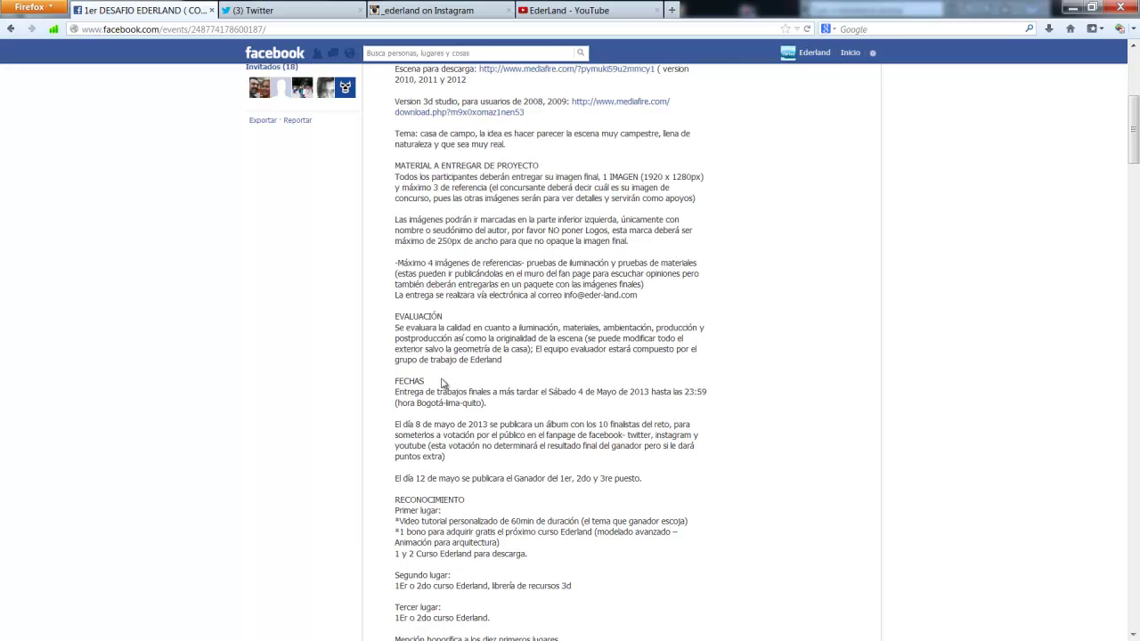
# - Highlight the Sábado 4 de Mayo deadline and the first-, second- and third-place prizes
pyautogui.moveTo(550, 392); pyautogui.dragTo(625, 395)
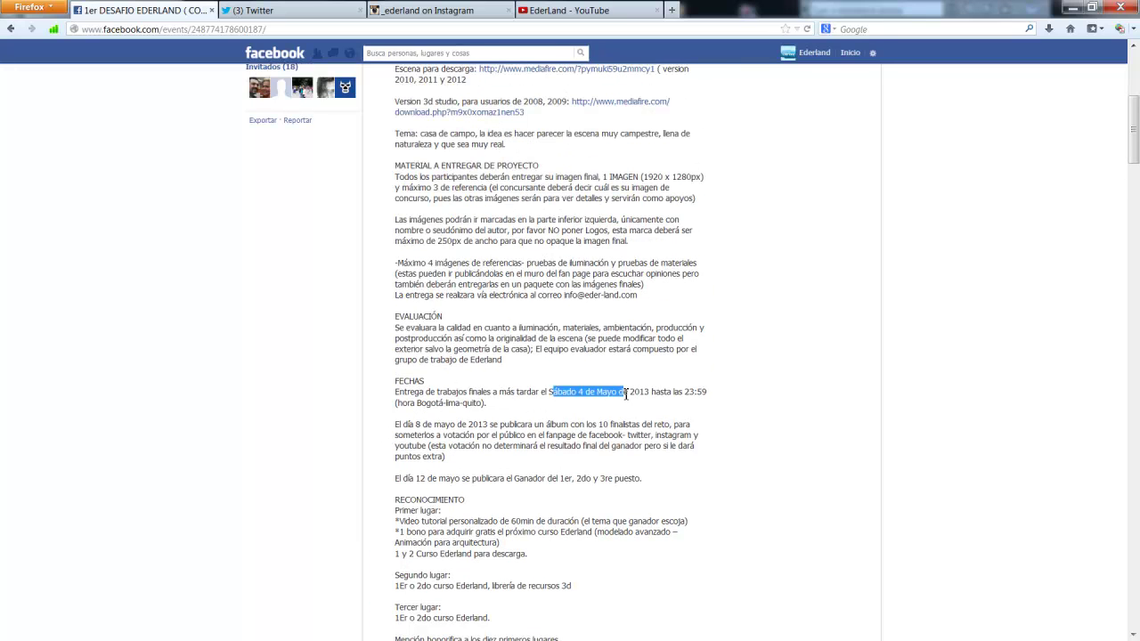
pyautogui.scroll(5, 449, 422)
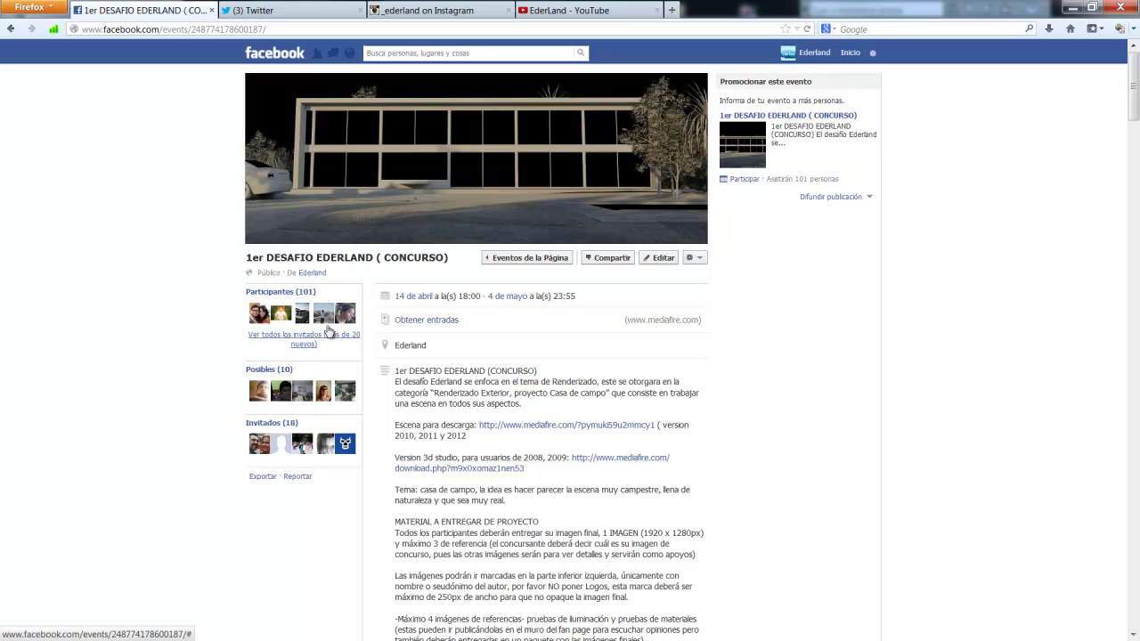
pyautogui.scroll(-3, 445, 423)
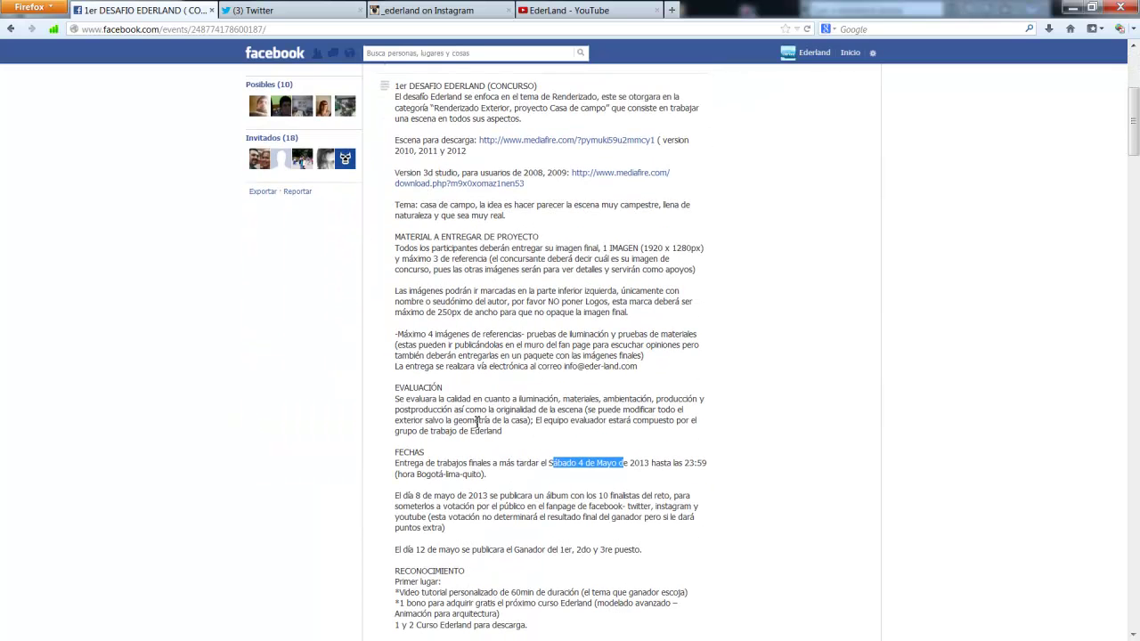
pyautogui.scroll(-2, 477, 426)
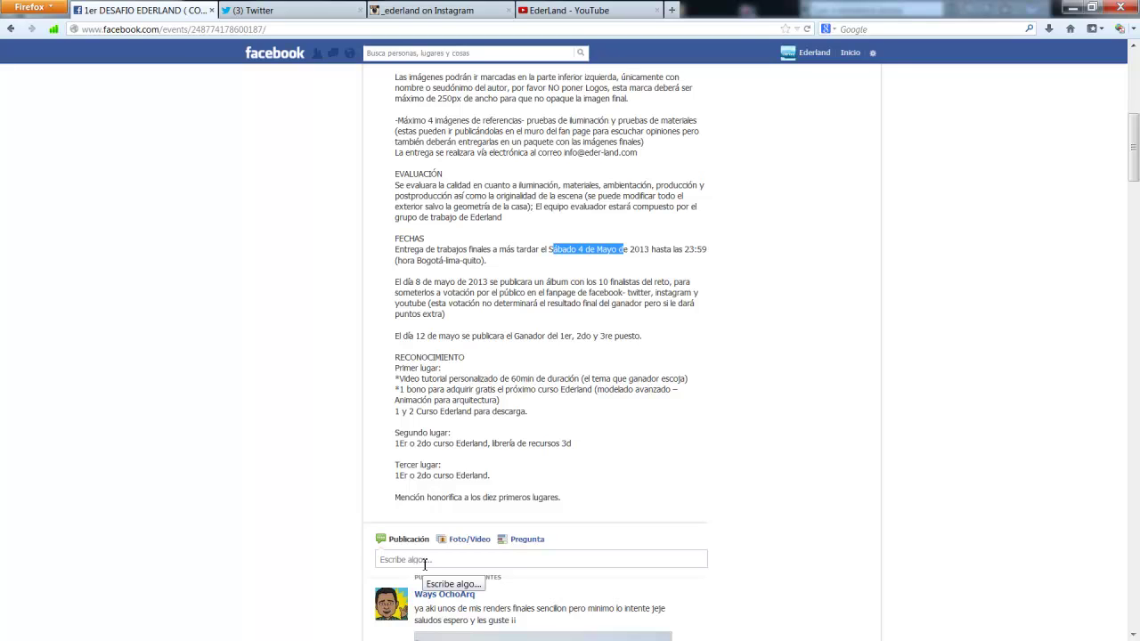
pyautogui.moveTo(407, 389); pyautogui.dragTo(486, 379)
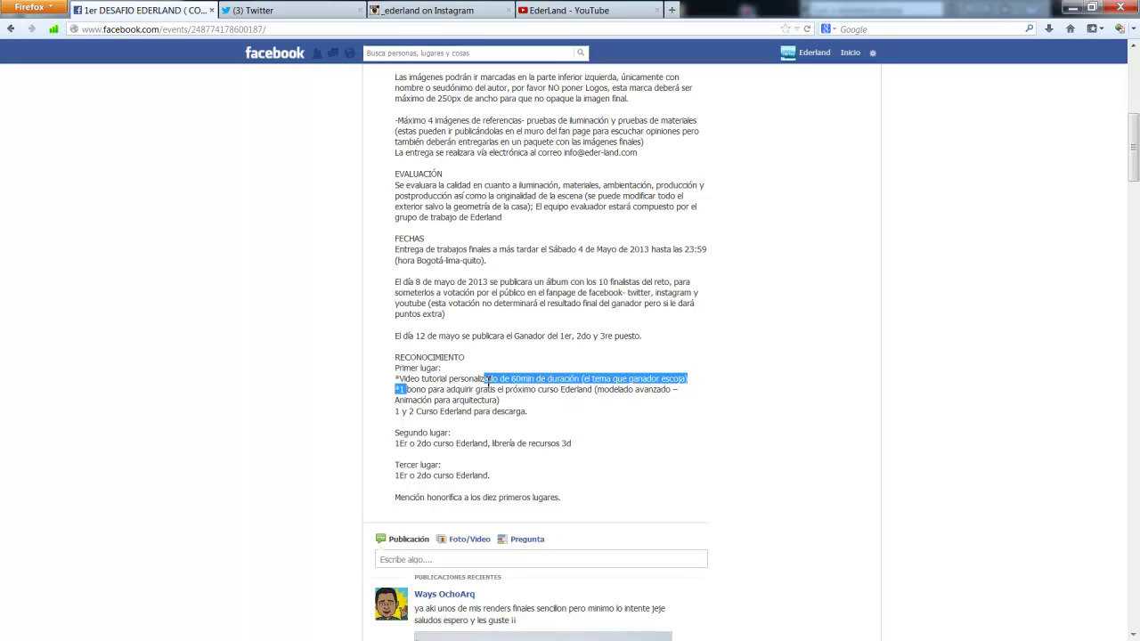
pyautogui.moveTo(428, 389); pyautogui.dragTo(675, 390)
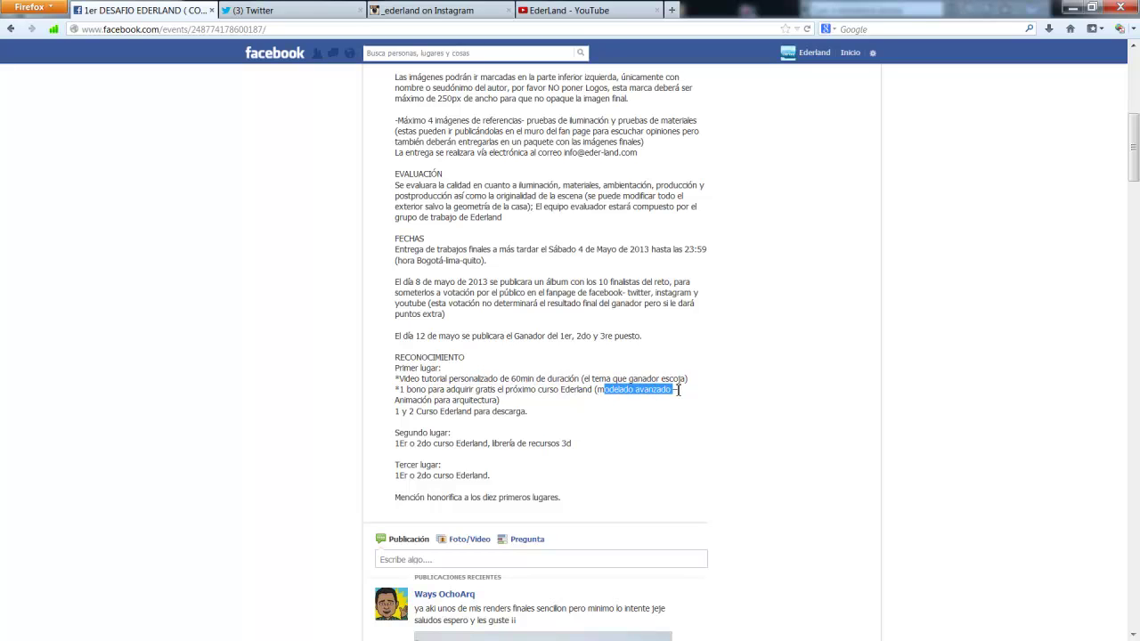
pyautogui.moveTo(422, 400); pyautogui.dragTo(464, 401)
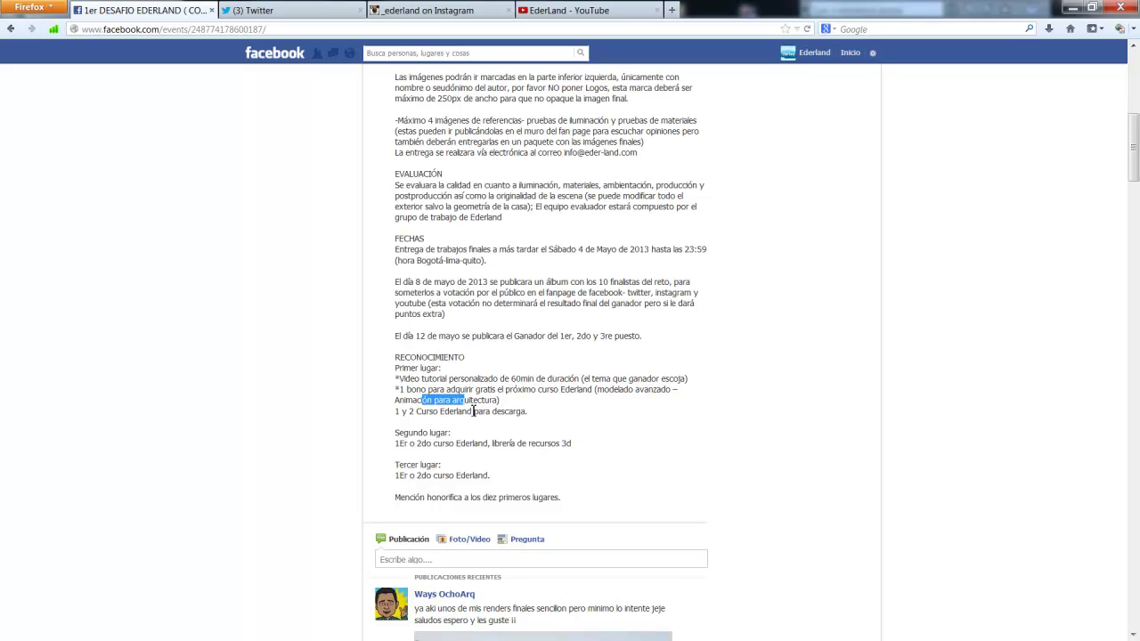
pyautogui.moveTo(489, 412); pyautogui.dragTo(503, 415)
pyautogui.moveTo(401, 448); pyautogui.dragTo(576, 446)
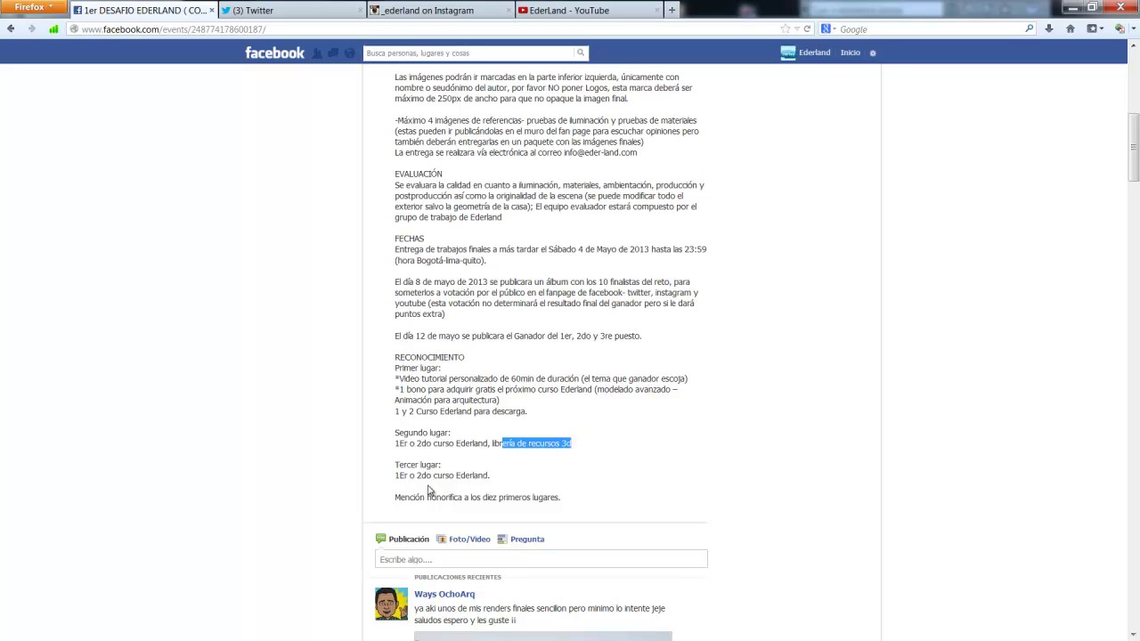
pyautogui.moveTo(399, 476); pyautogui.dragTo(503, 481)
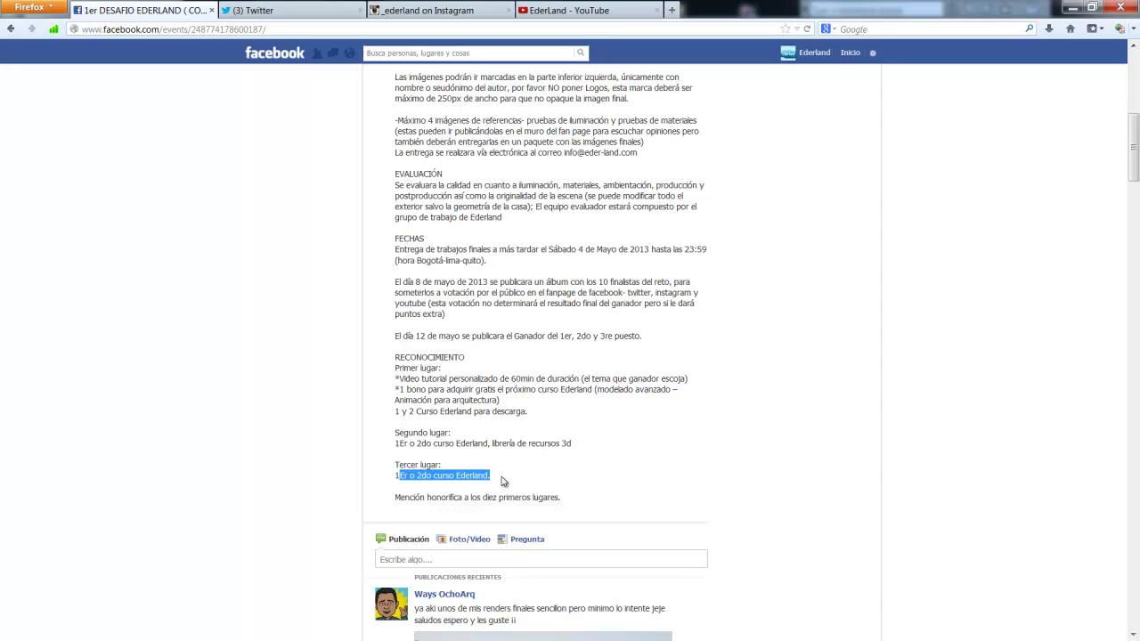
pyautogui.scroll(-4, 697, 508)
pyautogui.scroll(-2, 697, 509)
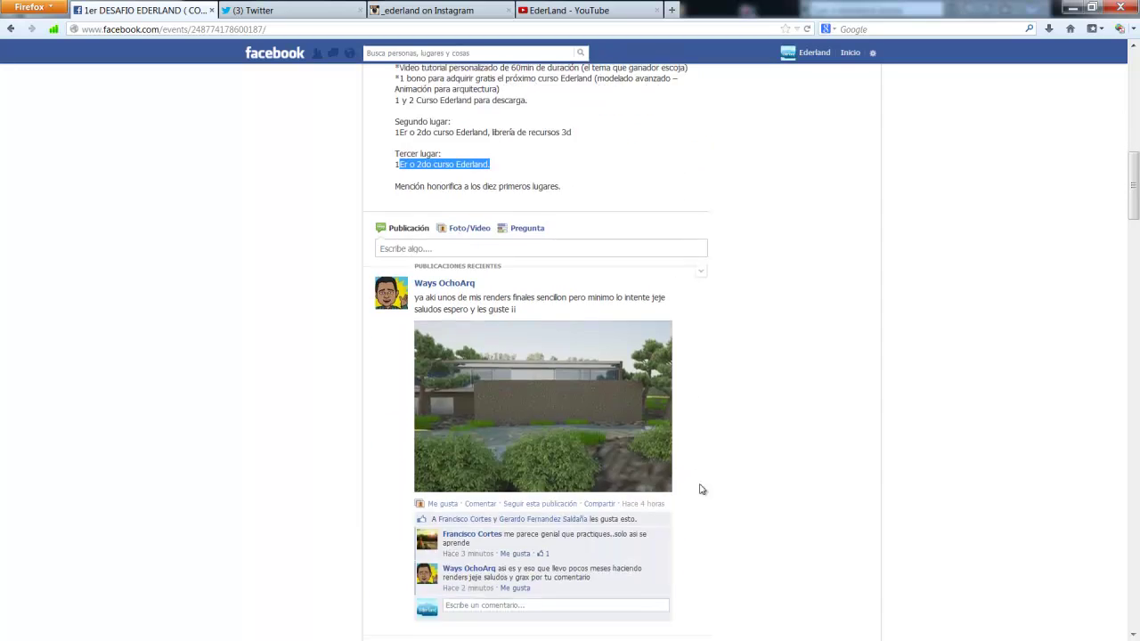
pyautogui.scroll(-7, 697, 508)
pyautogui.scroll(-4, 719, 421)
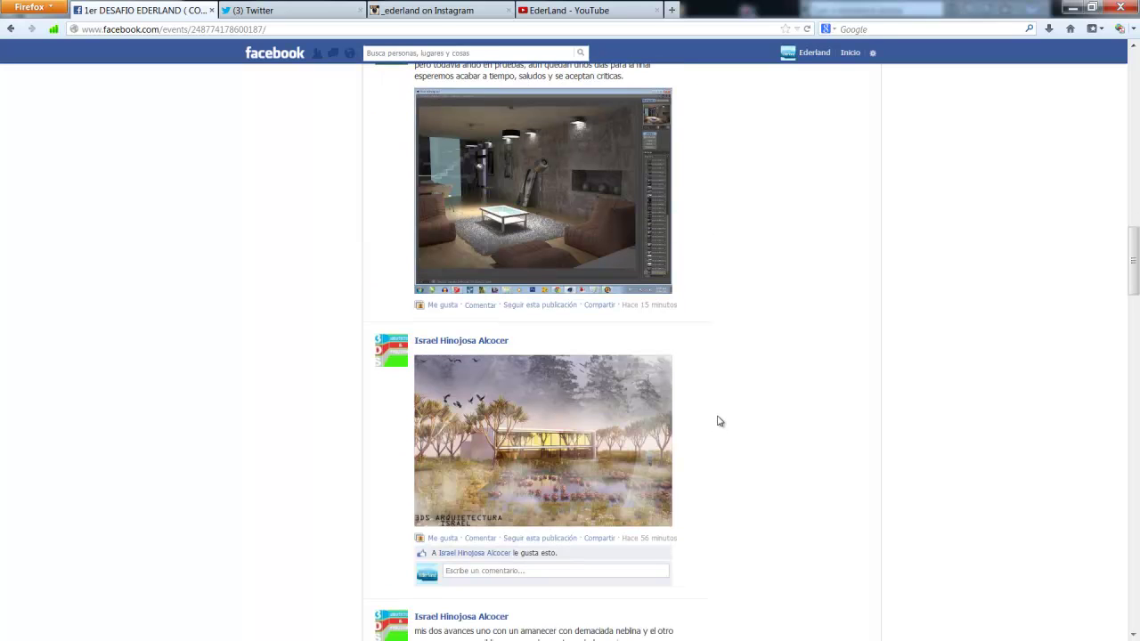
pyautogui.scroll(-5, 719, 420)
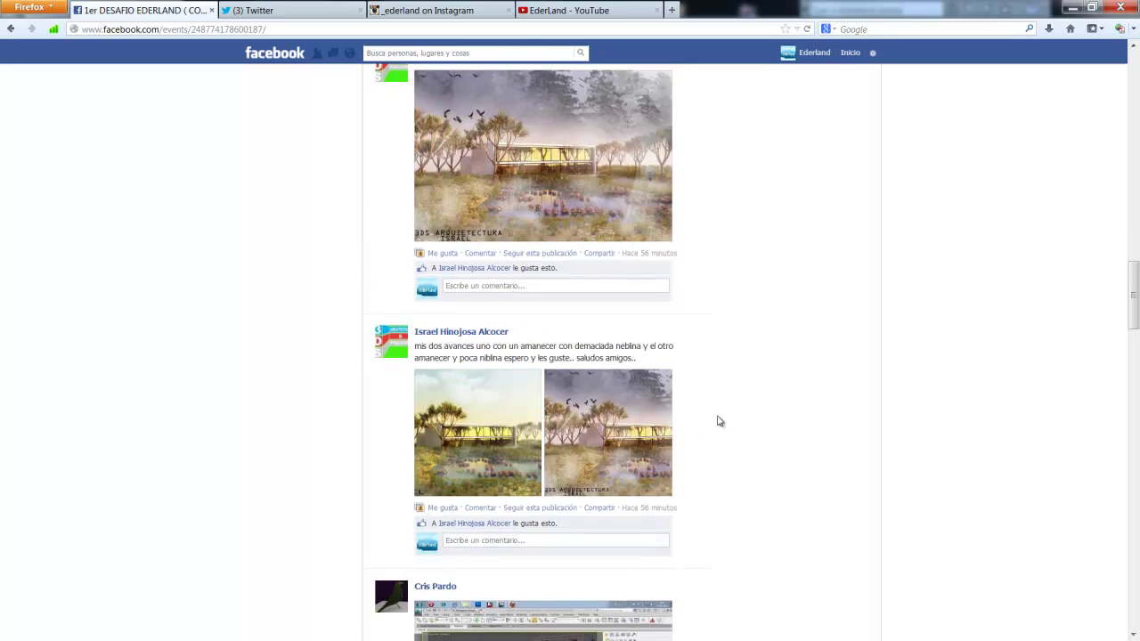
pyautogui.scroll(-5, 719, 420)
pyautogui.scroll(-2, 704, 430)
pyautogui.scroll(-4, 704, 430)
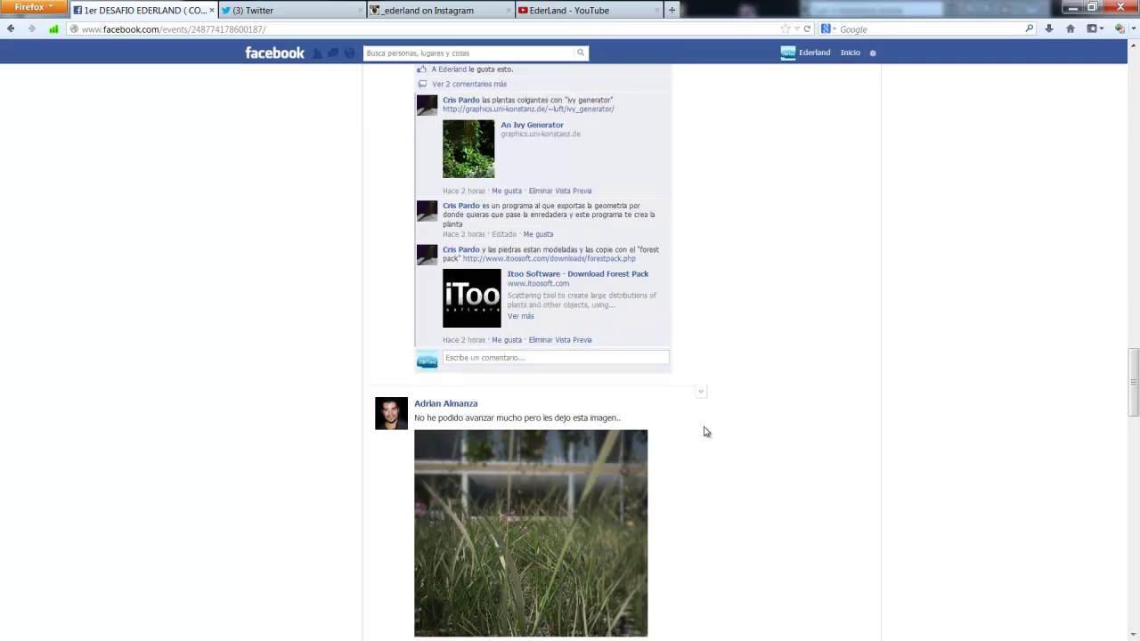
pyautogui.scroll(-5, 704, 430)
pyautogui.scroll(-1, 705, 431)
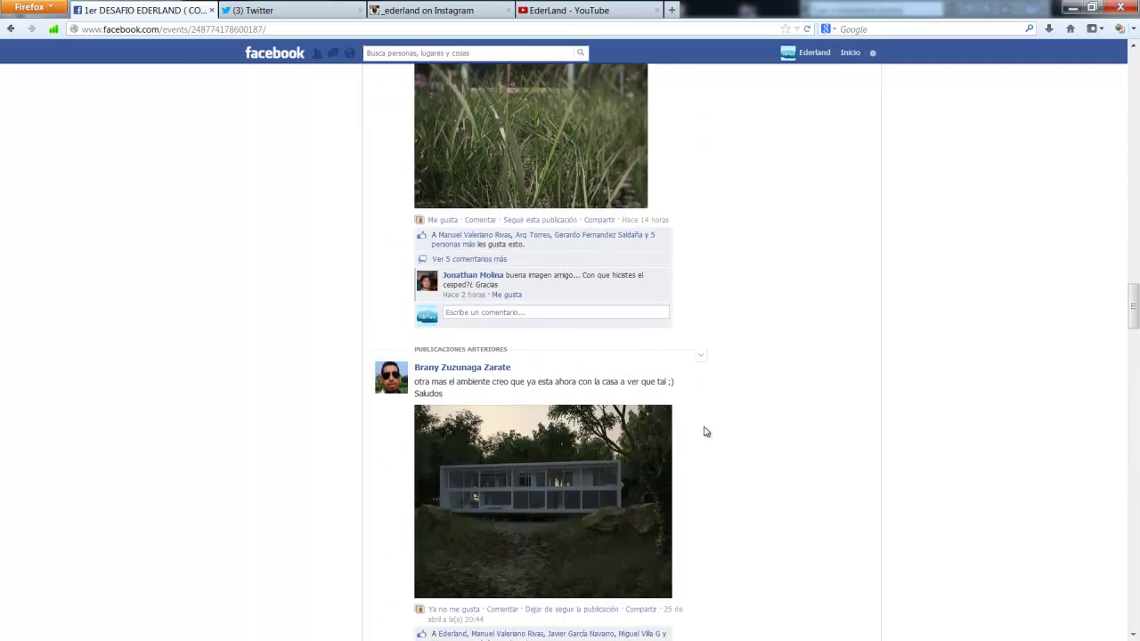
pyautogui.scroll(-5, 705, 432)
pyautogui.scroll(-5, 706, 431)
pyautogui.scroll(-3, 706, 432)
pyautogui.scroll(-2, 706, 432)
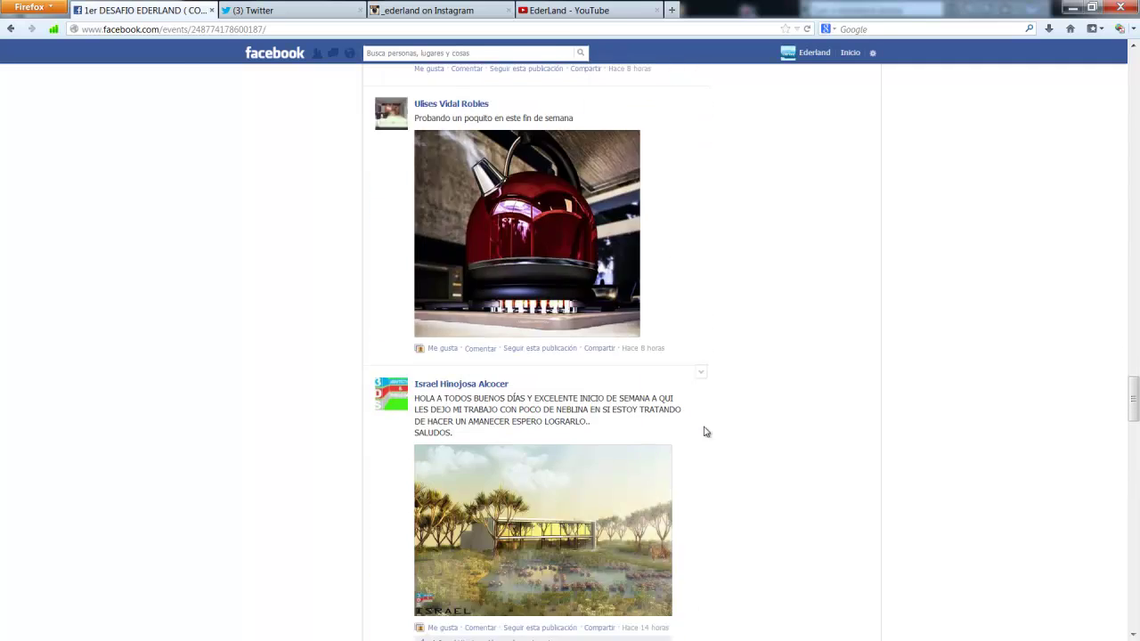
pyautogui.scroll(-4, 706, 432)
pyautogui.scroll(-5, 704, 431)
pyautogui.scroll(-4, 704, 431)
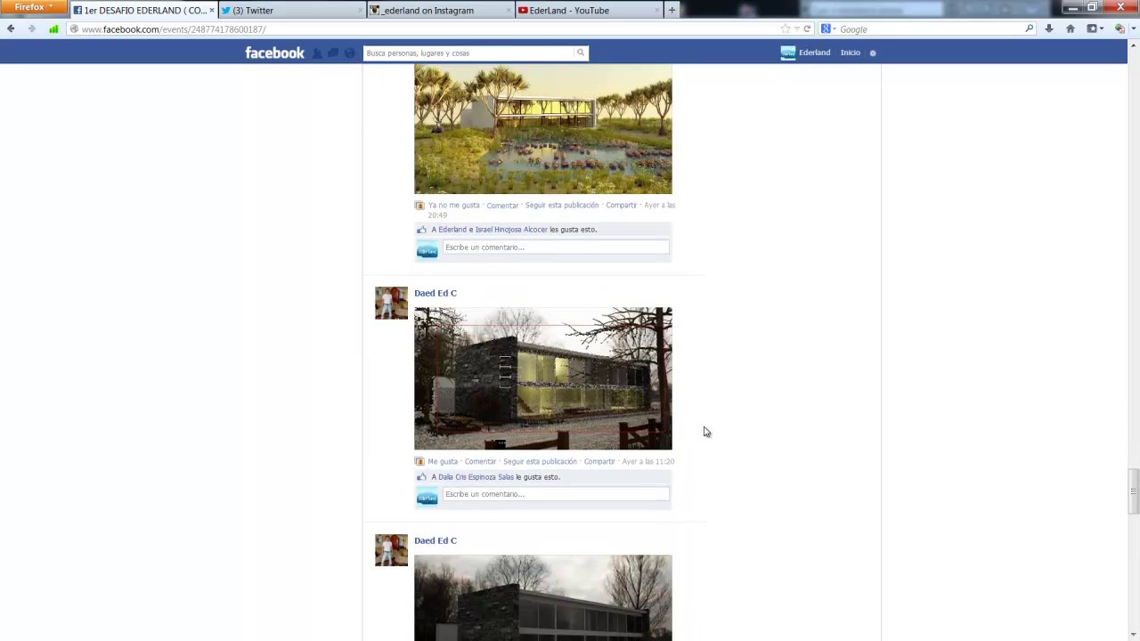
pyautogui.scroll(-5, 704, 431)
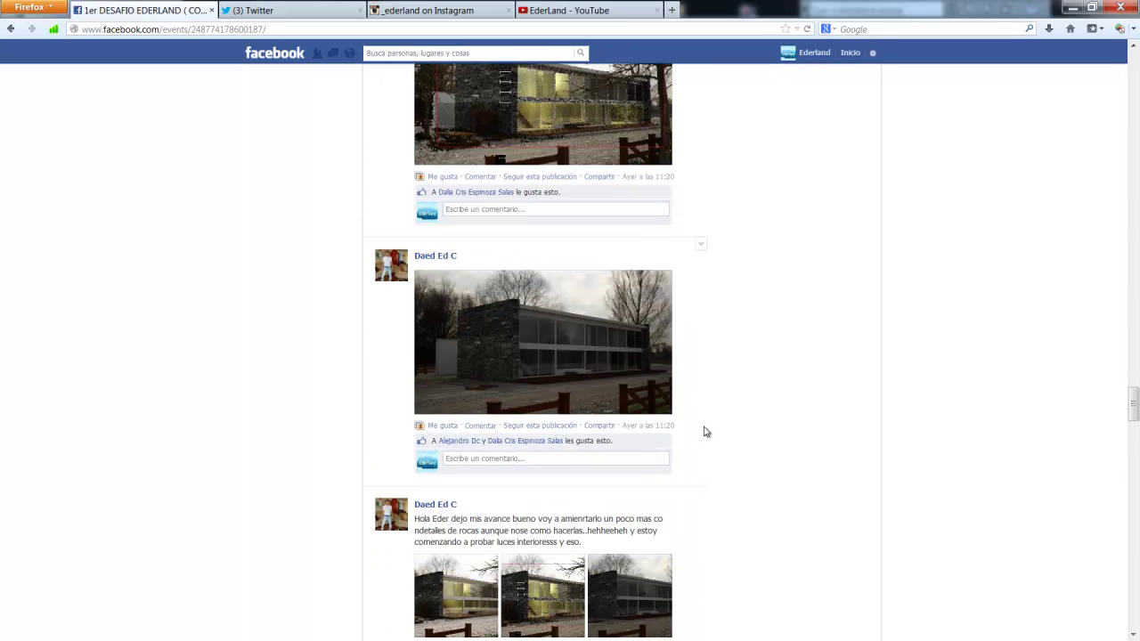
pyautogui.scroll(-5, 704, 431)
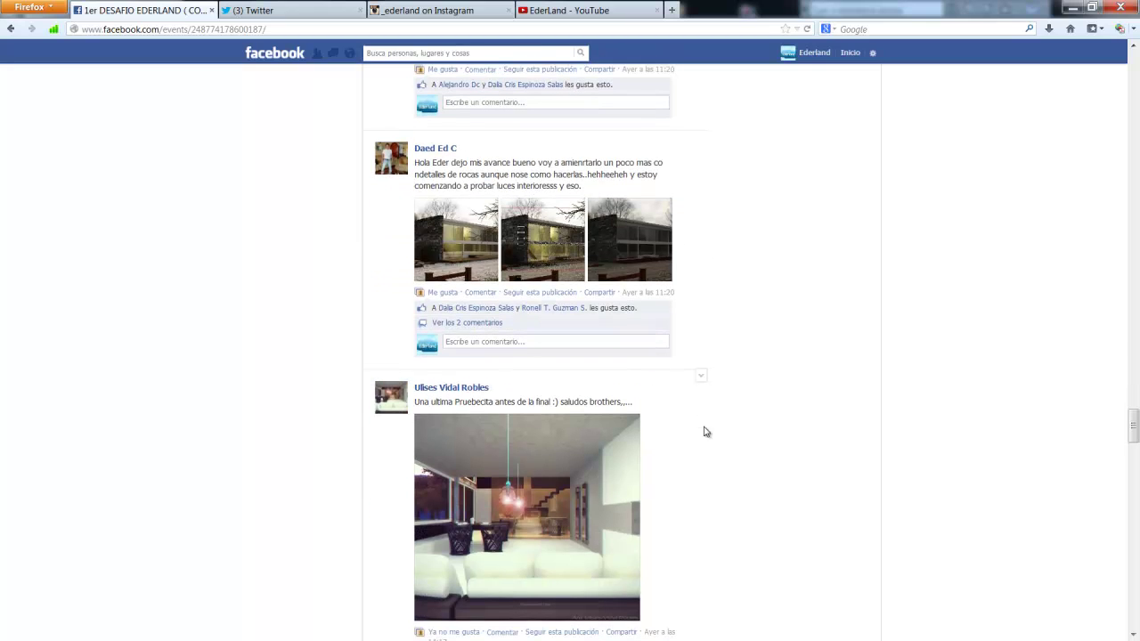
pyautogui.scroll(-3, 703, 432)
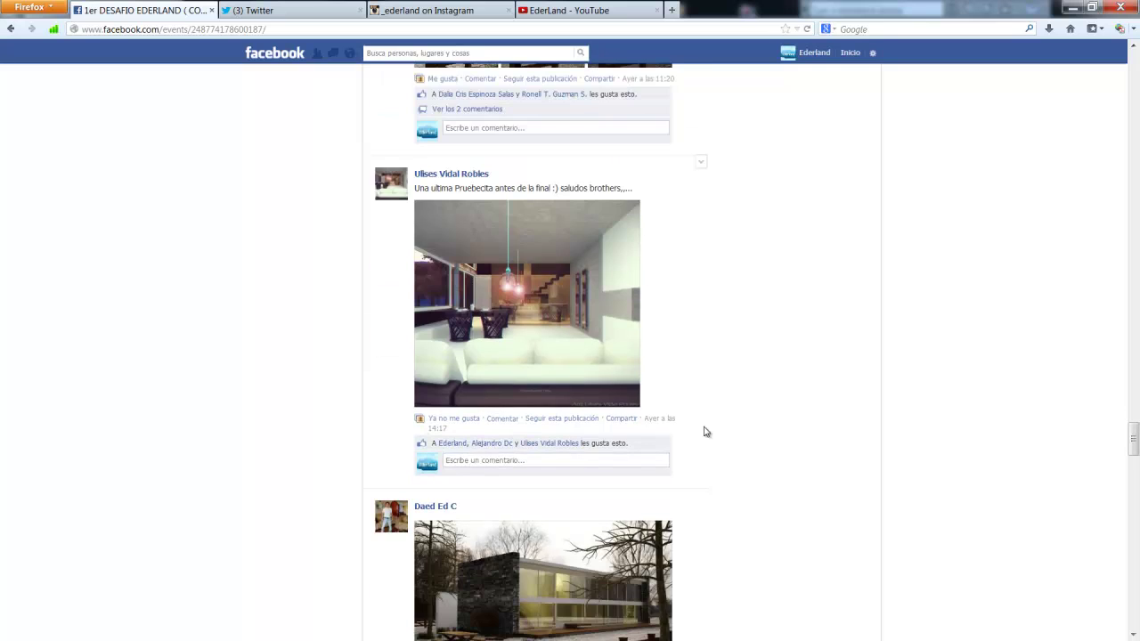
pyautogui.scroll(-5, 703, 432)
pyautogui.scroll(-4, 703, 431)
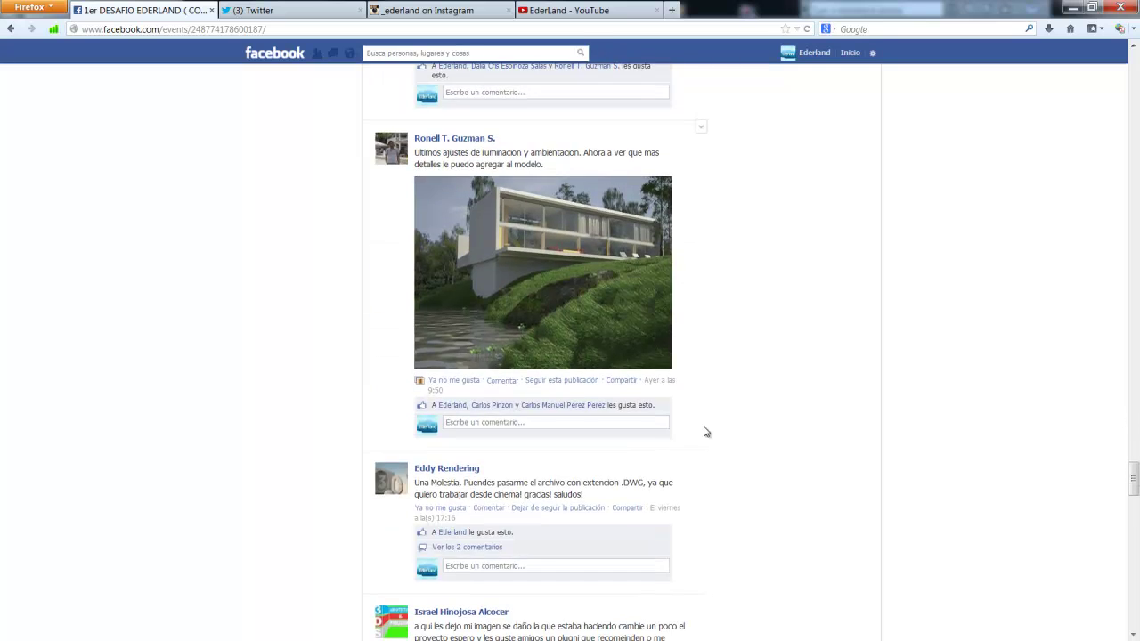
pyautogui.scroll(-3, 703, 431)
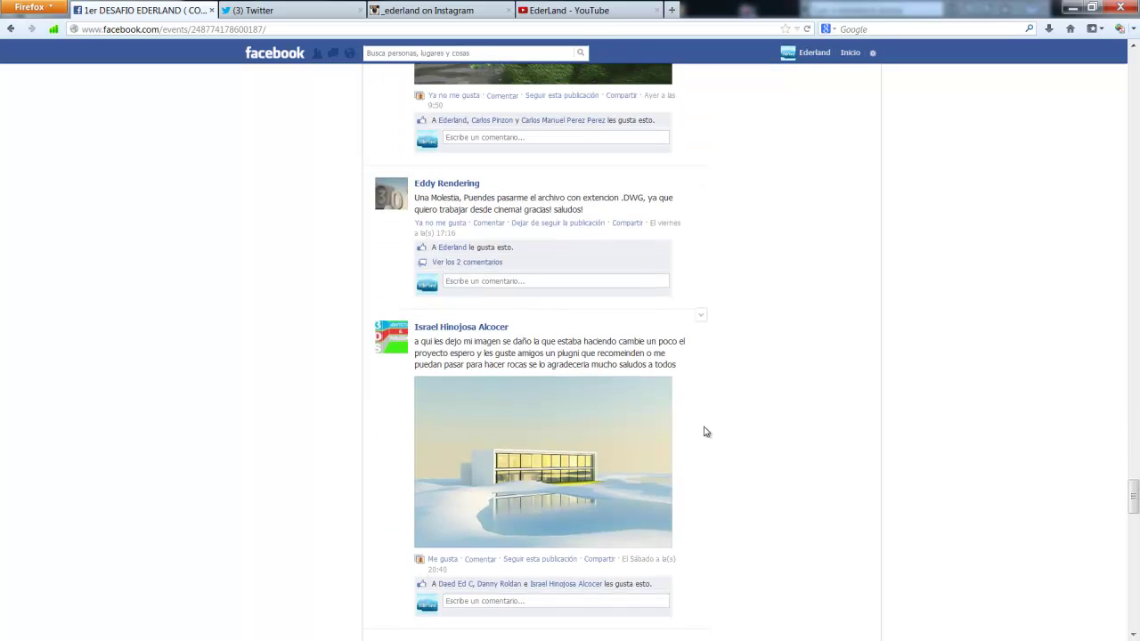
# - Open the Ederland Twitter profile, then go to the _ederland Instagram tab
pyautogui.click(267, 11)
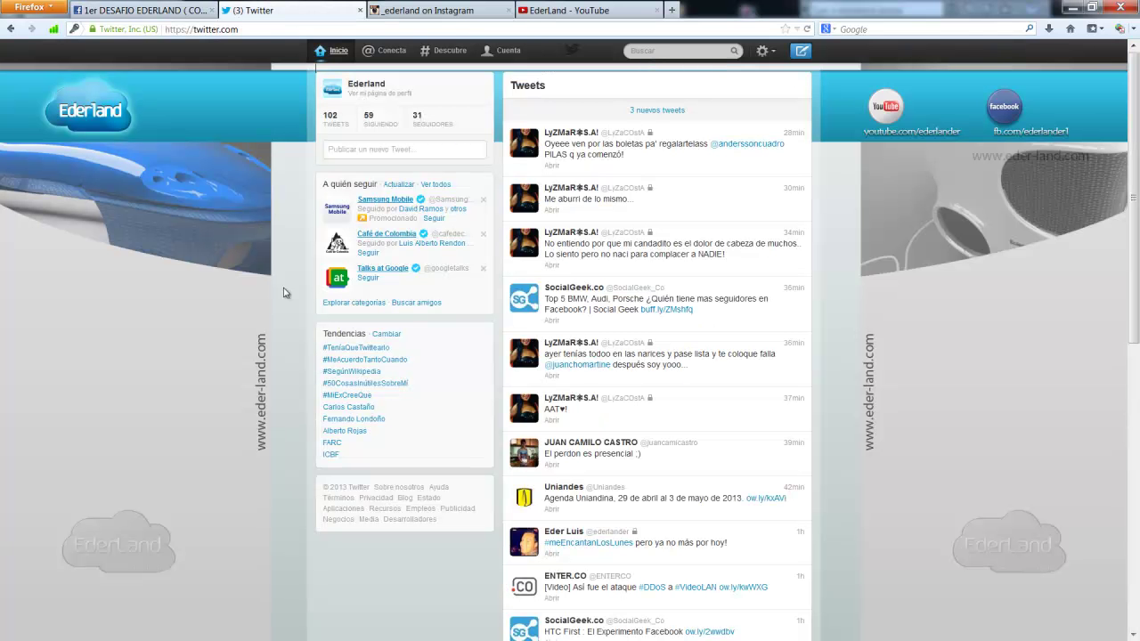
pyautogui.click(365, 85)
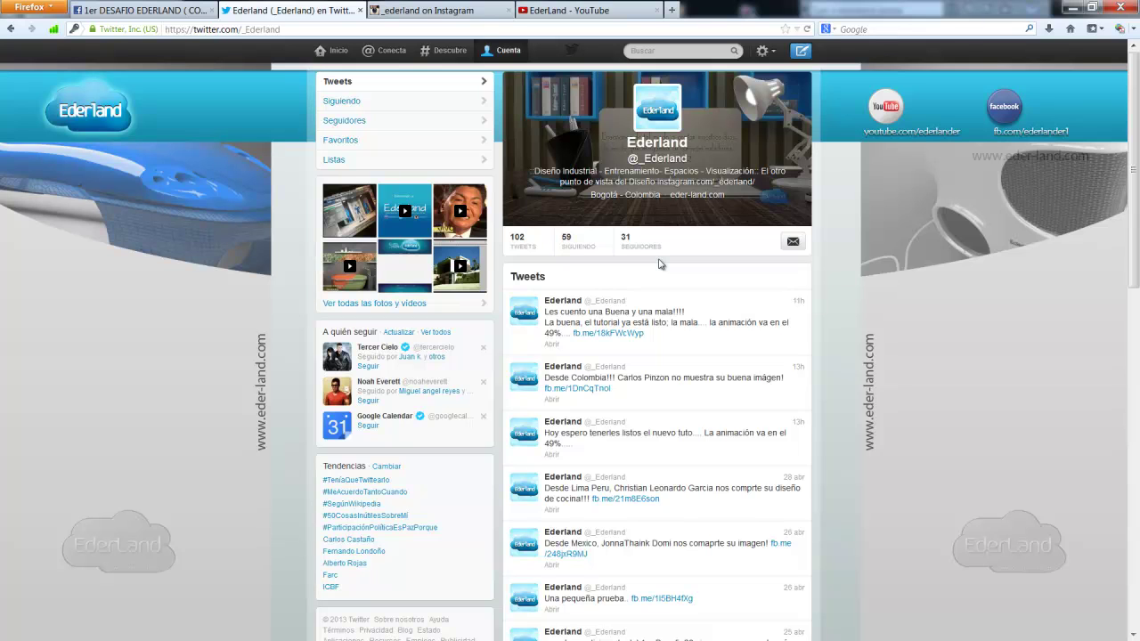
pyautogui.click(472, 11)
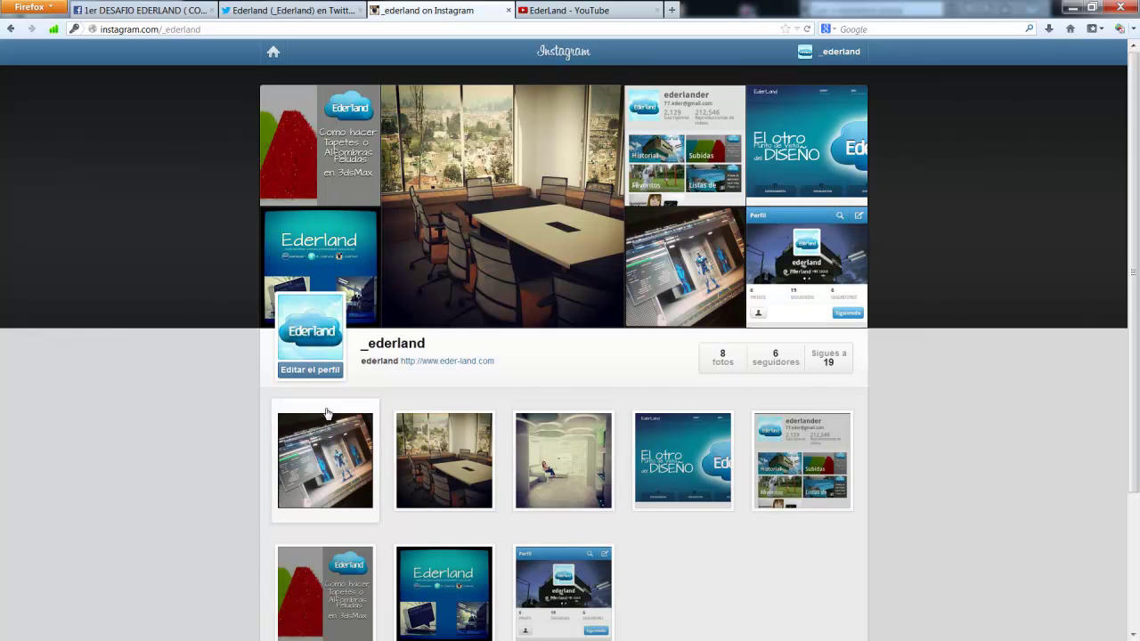
# - View the Iron Man render, meeting-room table and white interior photos, then go to YouTube
pyautogui.click(338, 453)
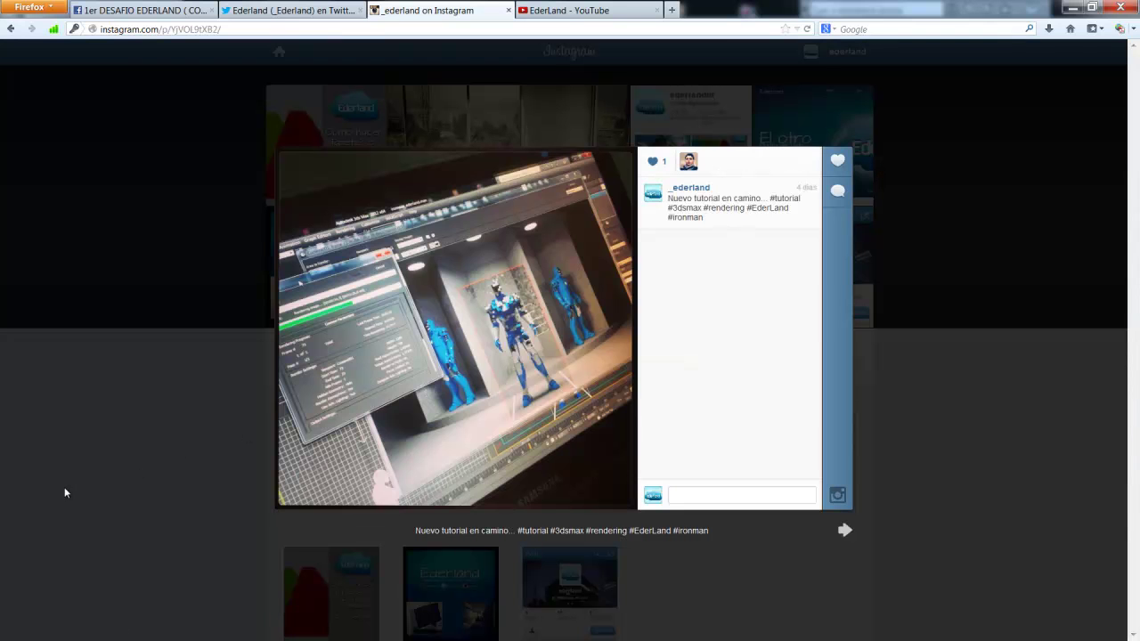
pyautogui.click(69, 491)
pyautogui.click(473, 500)
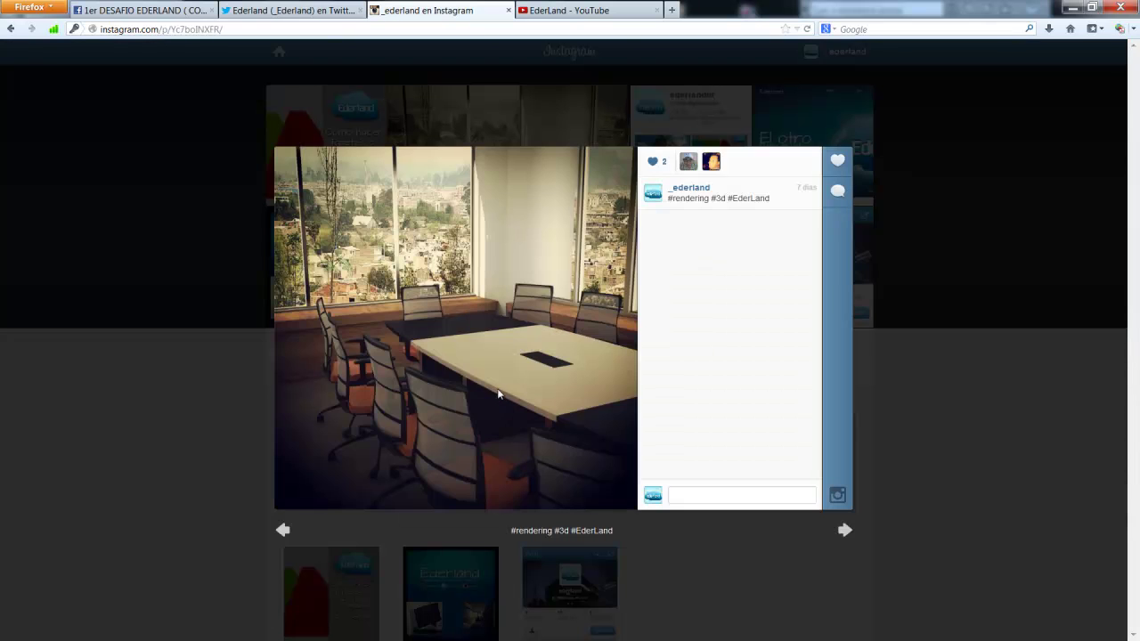
pyautogui.click(114, 445)
pyautogui.click(535, 454)
pyautogui.click(169, 432)
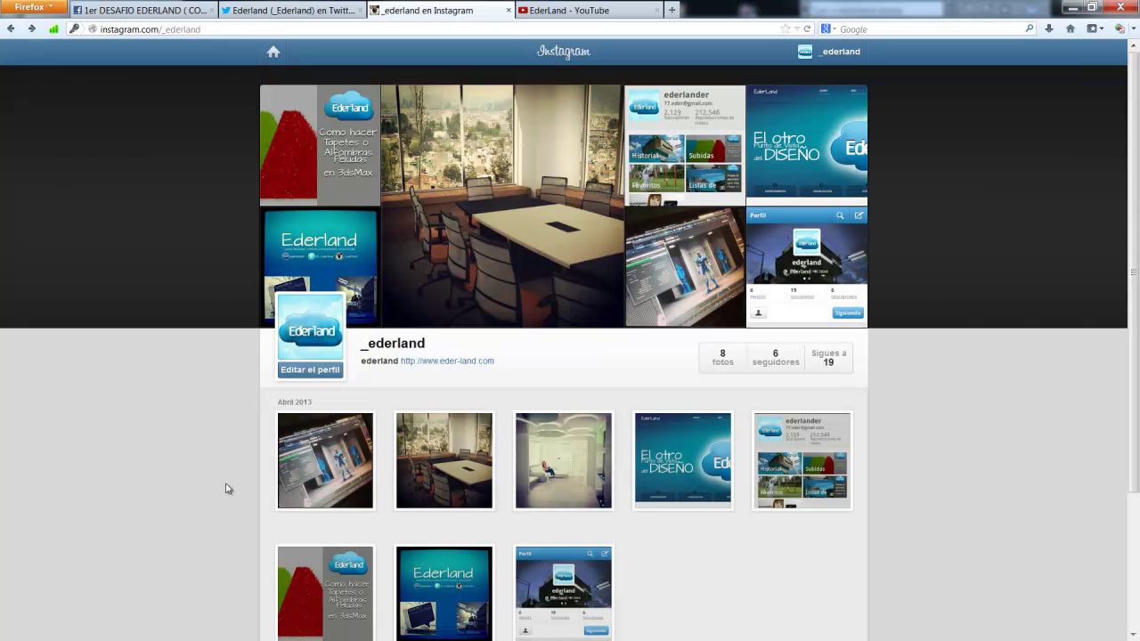
pyautogui.click(577, 10)
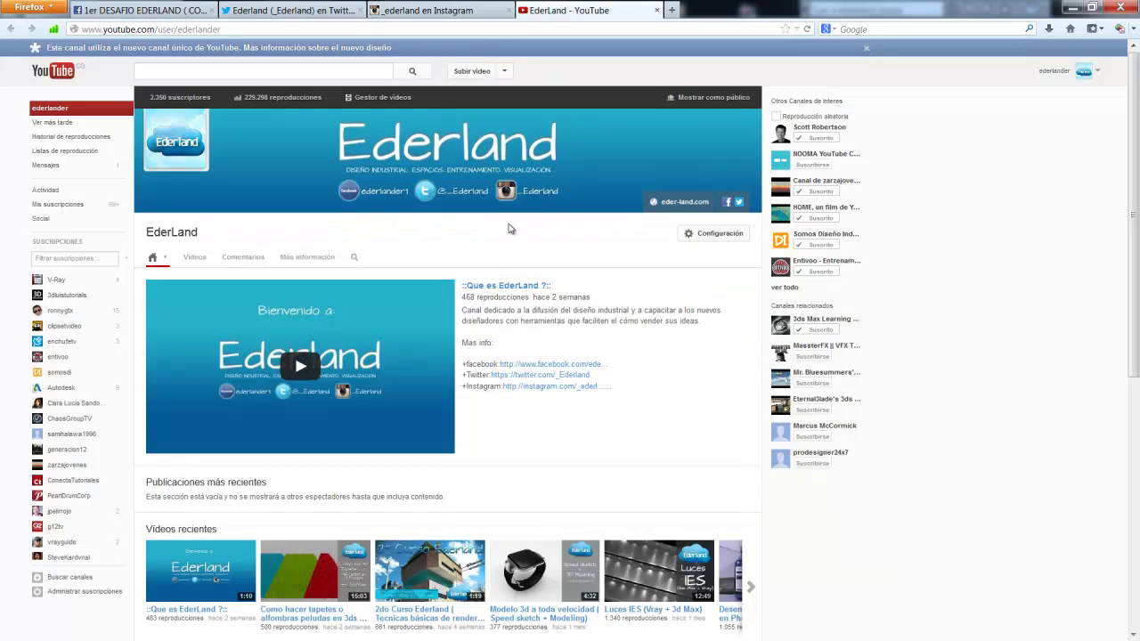
pyautogui.moveTo(526, 443)
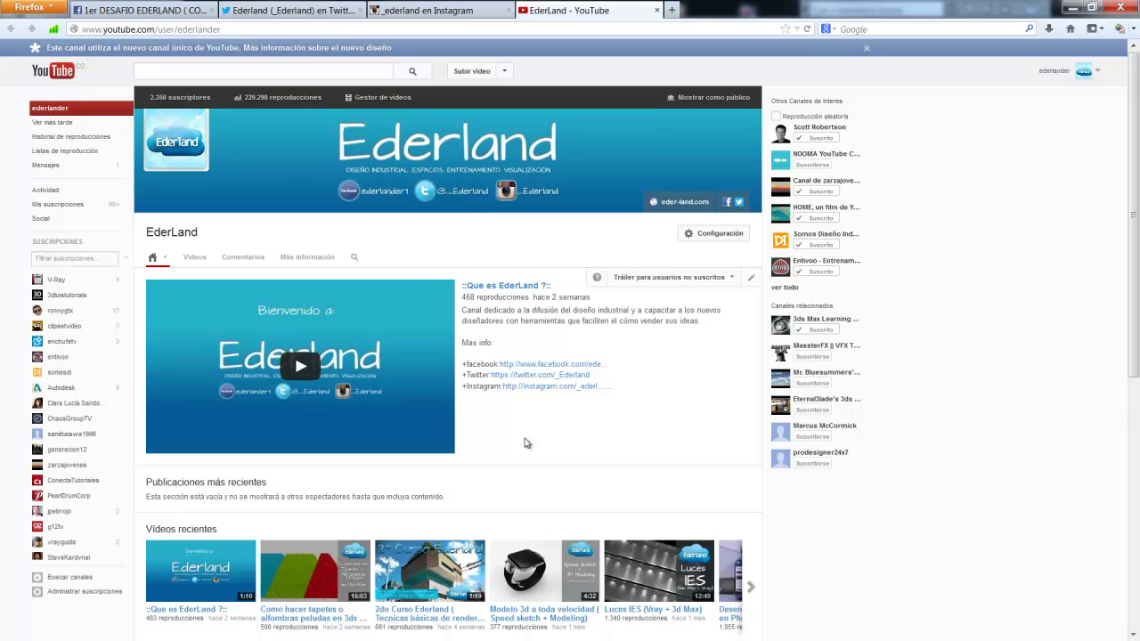
# - Scroll through the EderLand YouTube channel's videos and playlists
pyautogui.scroll(-4, 524, 443)
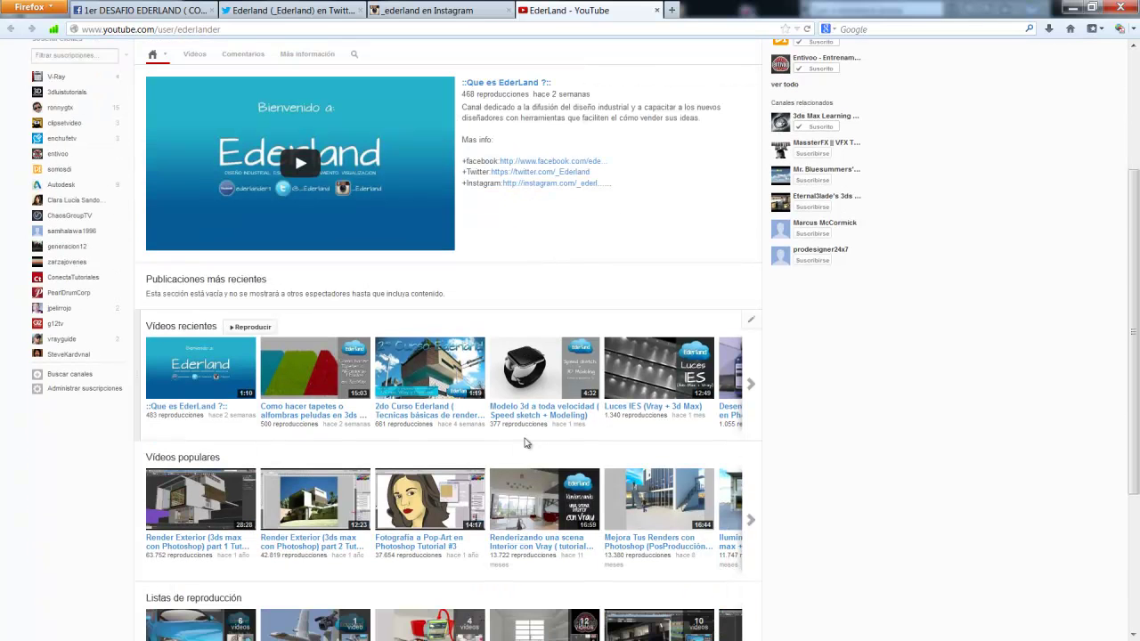
pyautogui.scroll(4, 530, 463)
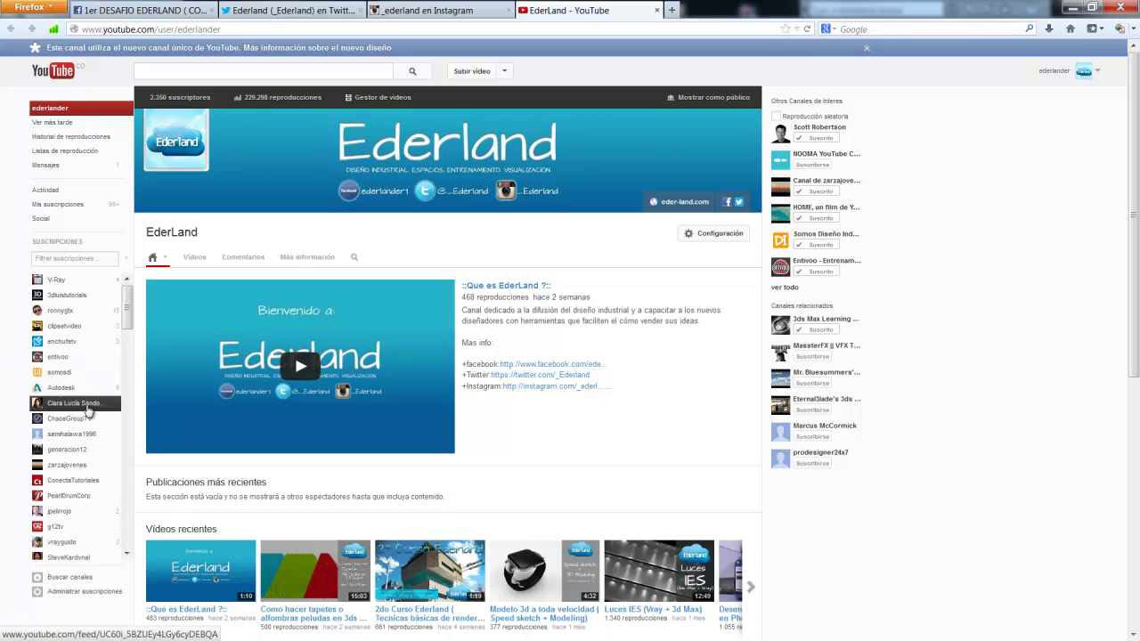
pyautogui.scroll(-5, 72, 400)
pyautogui.scroll(-4, 264, 437)
pyautogui.scroll(-5, 891, 472)
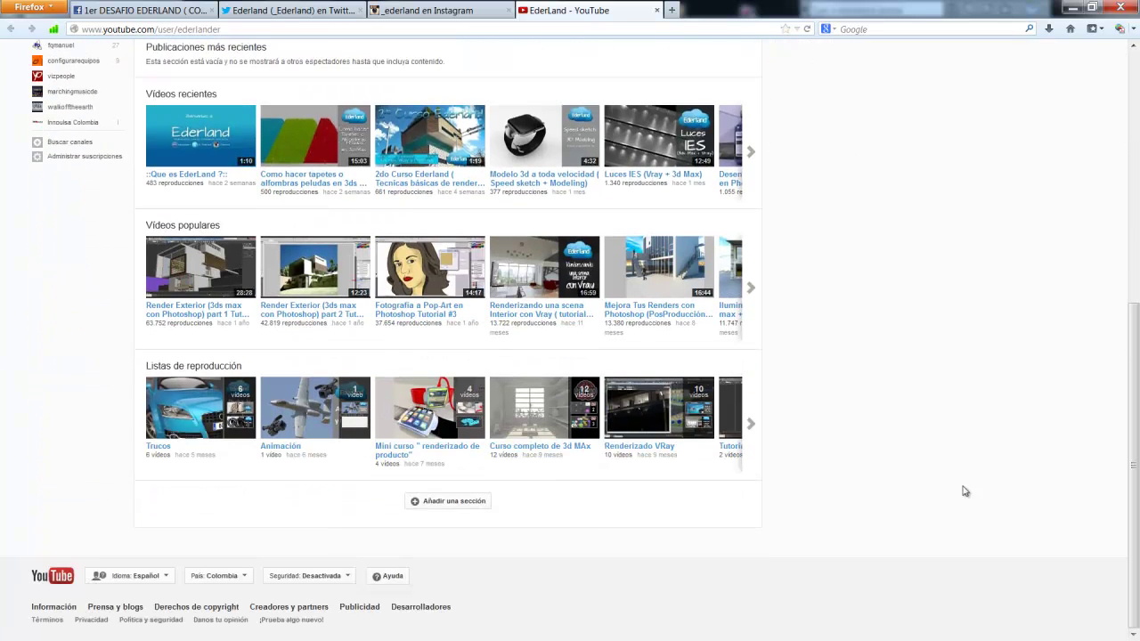
pyautogui.scroll(6, 952, 503)
pyautogui.scroll(1, 942, 517)
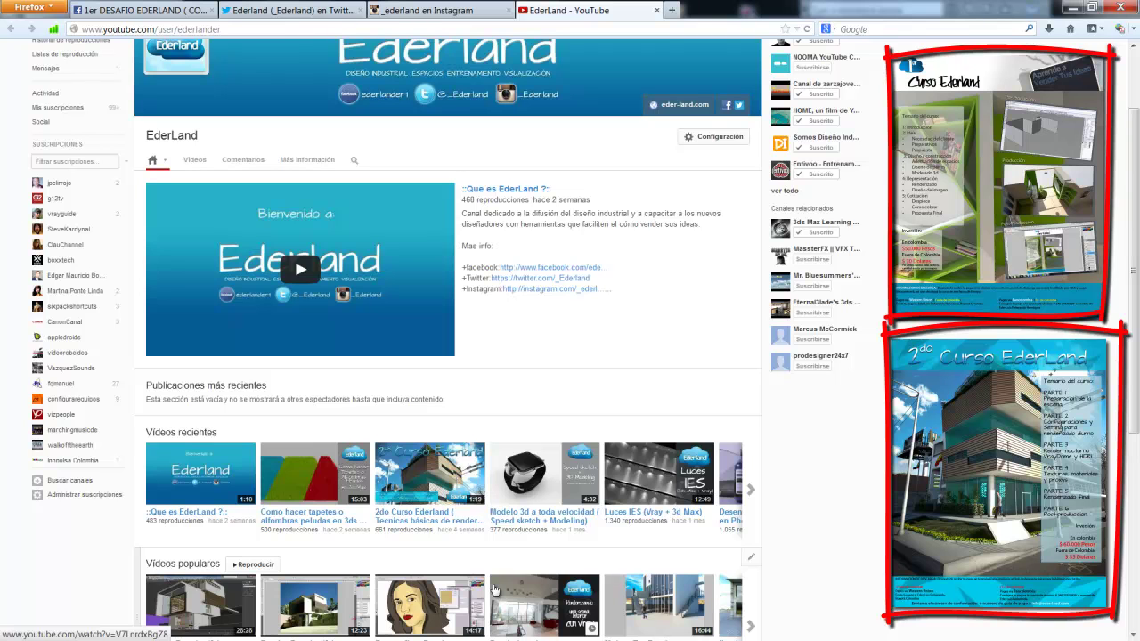
# - Return to the Facebook contest event and open the Ederland Facebook profile page
pyautogui.click(187, 13)
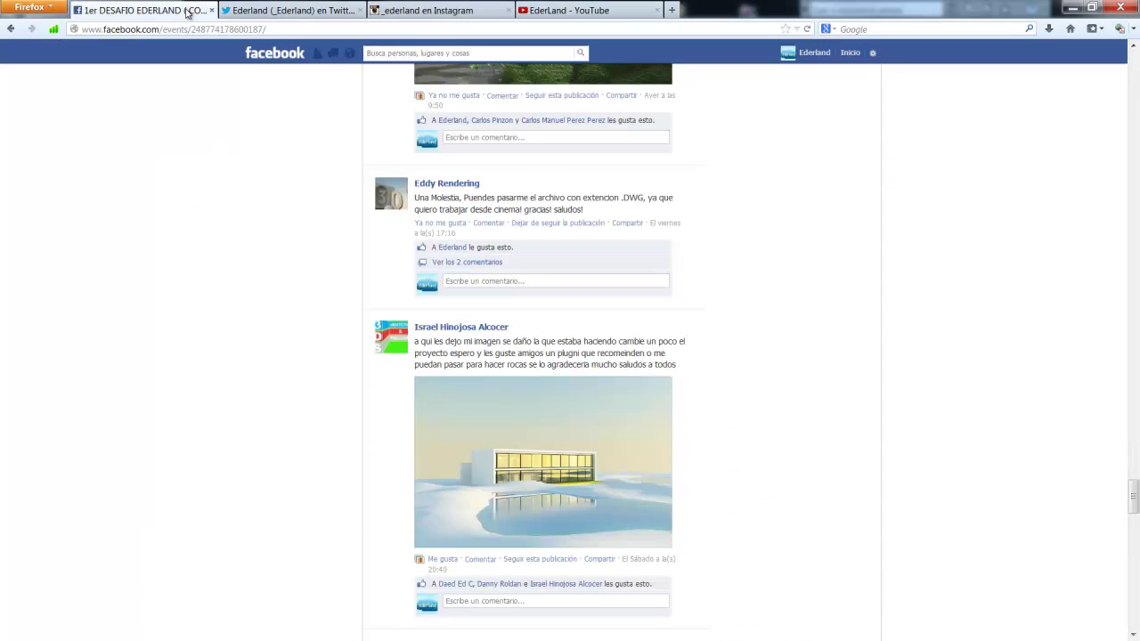
pyautogui.scroll(4, 865, 104)
pyautogui.scroll(4, 865, 105)
pyautogui.click(819, 55)
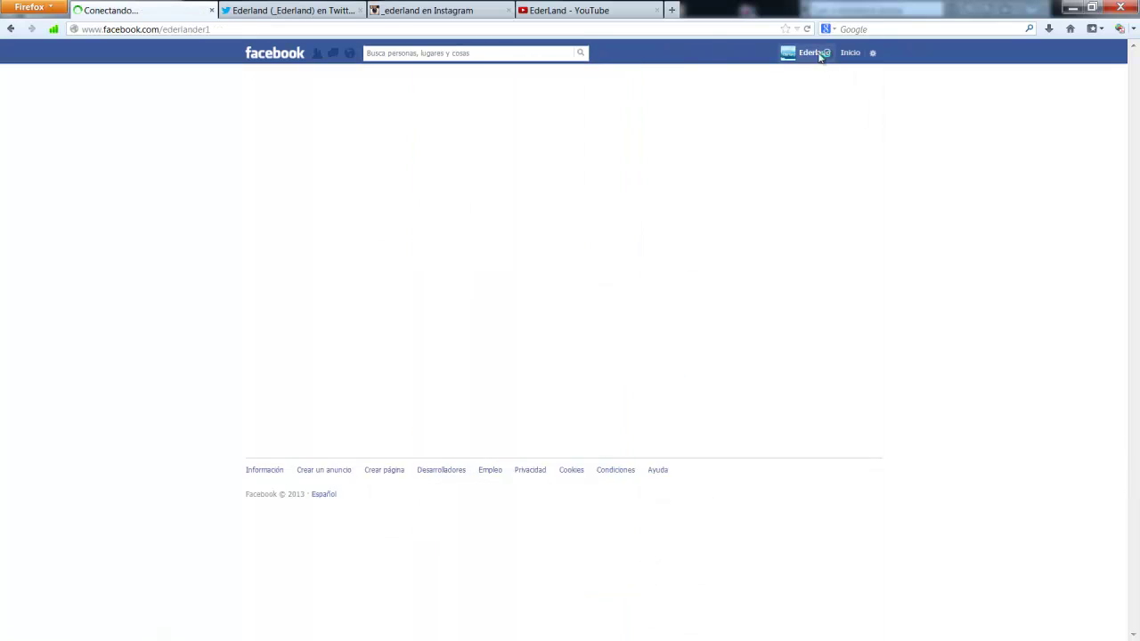